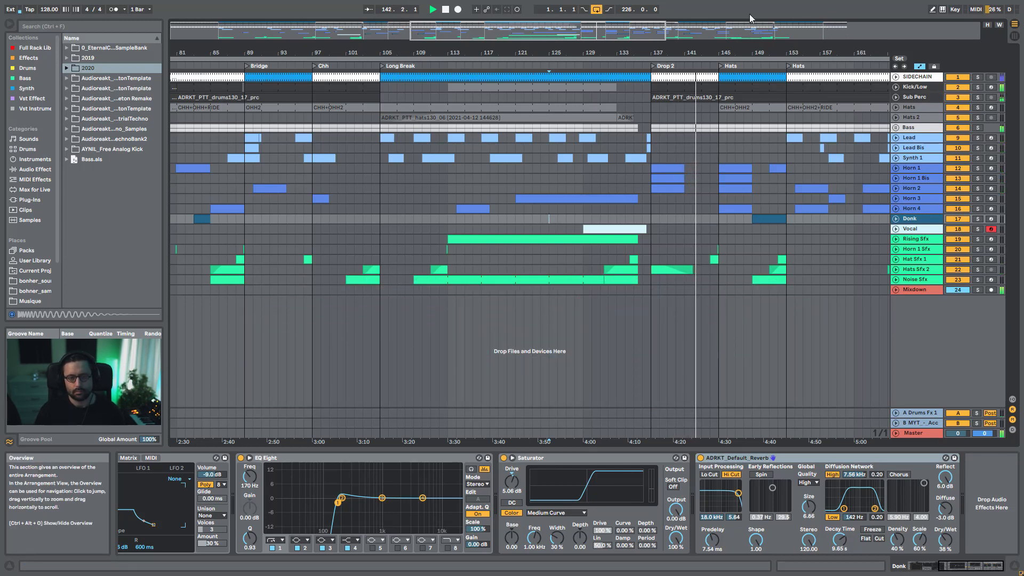
Follow the arrangement from the Long Break through Drop 2 toward Bridge 2, finishing with the full arrangement in view
left_click_drag(616, 31, 664, 34)
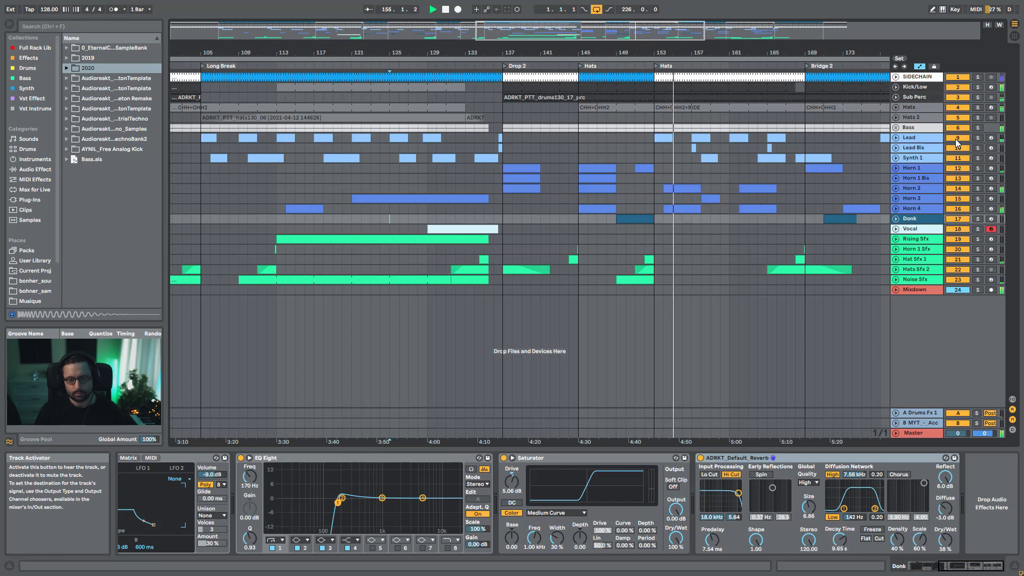
left_click_drag(656, 30, 660, 37)
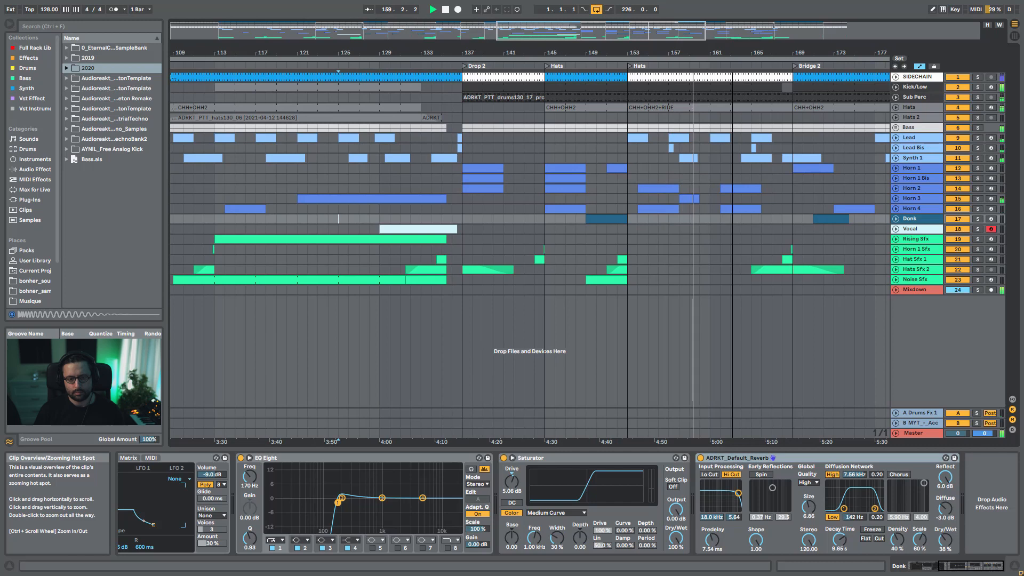
left_click_drag(660, 36, 660, 35)
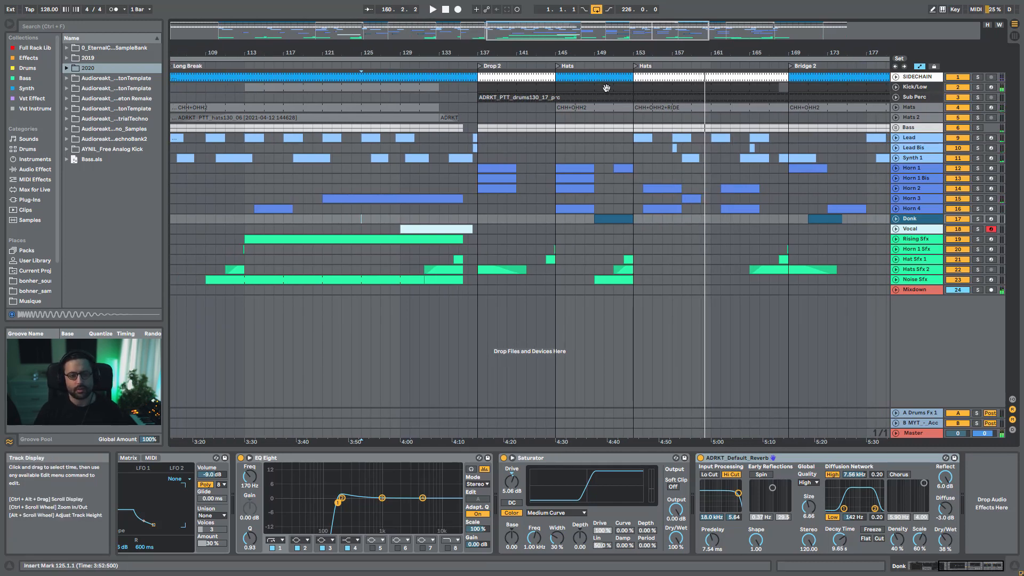
left_click_drag(588, 35, 588, 29)
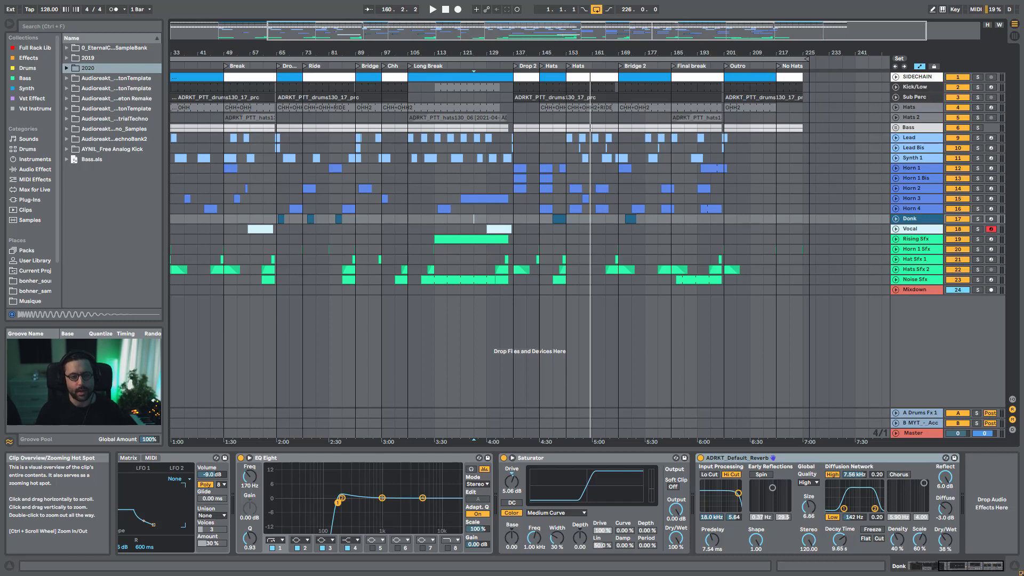
double_click(588, 30)
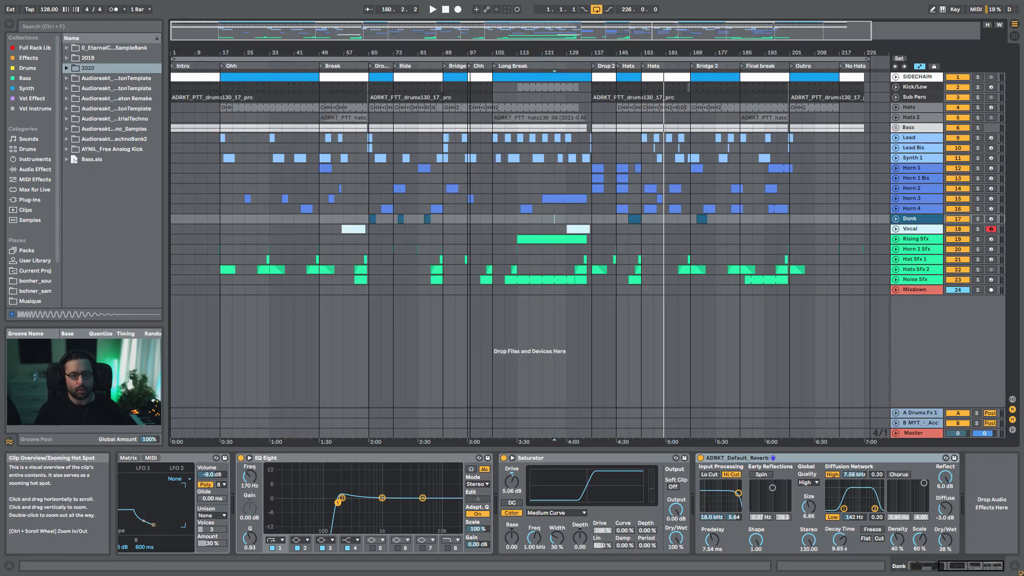
Inspect the unfolded SIDECHAIN track and its Long Break clip, fold it again, and select its clip in the Ride section
left_click(907, 78)
left_click(895, 77)
left_click(514, 78)
left_click_drag(516, 30, 490, 1)
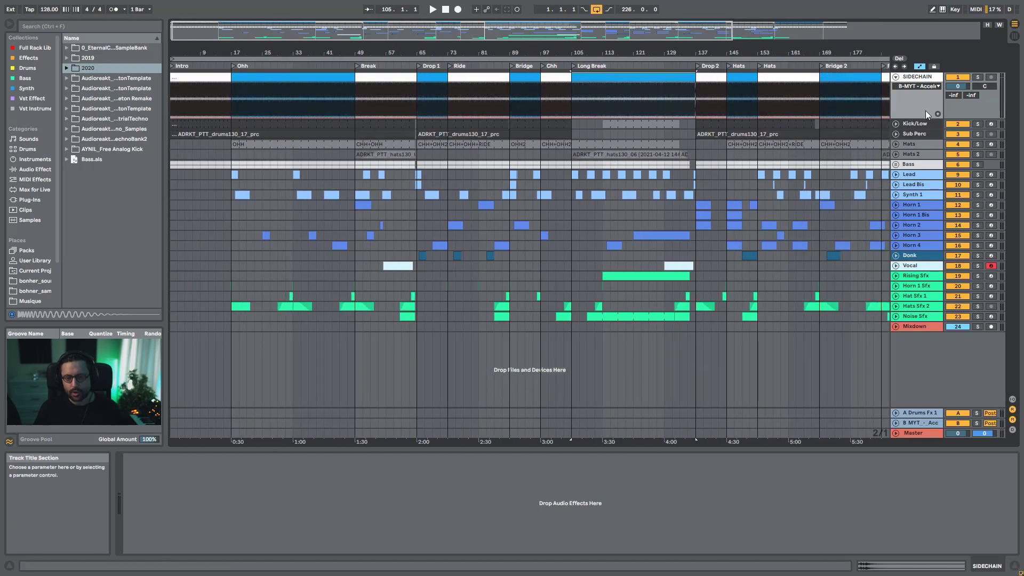
left_click(896, 77)
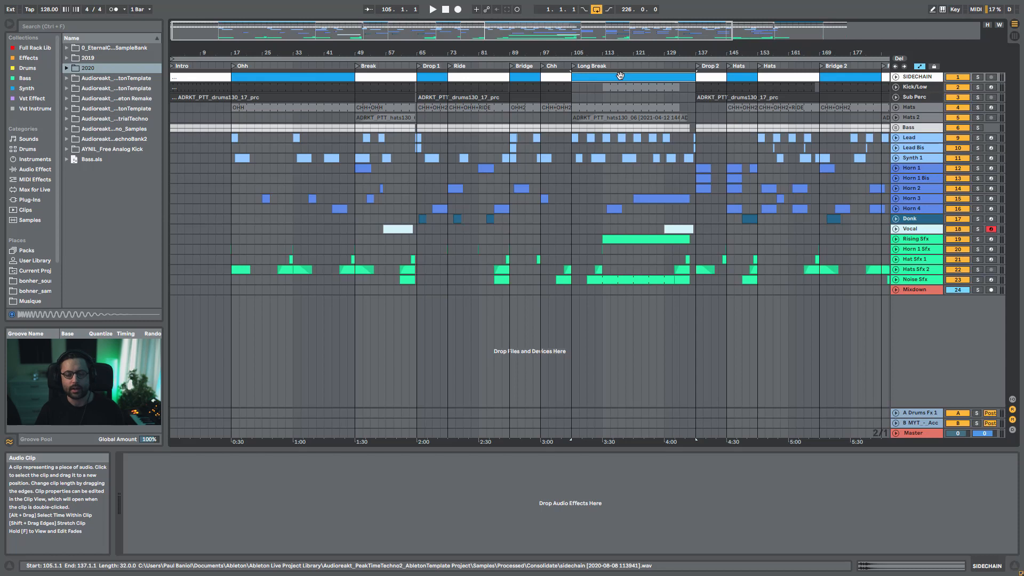
left_click_drag(623, 42, 613, 24)
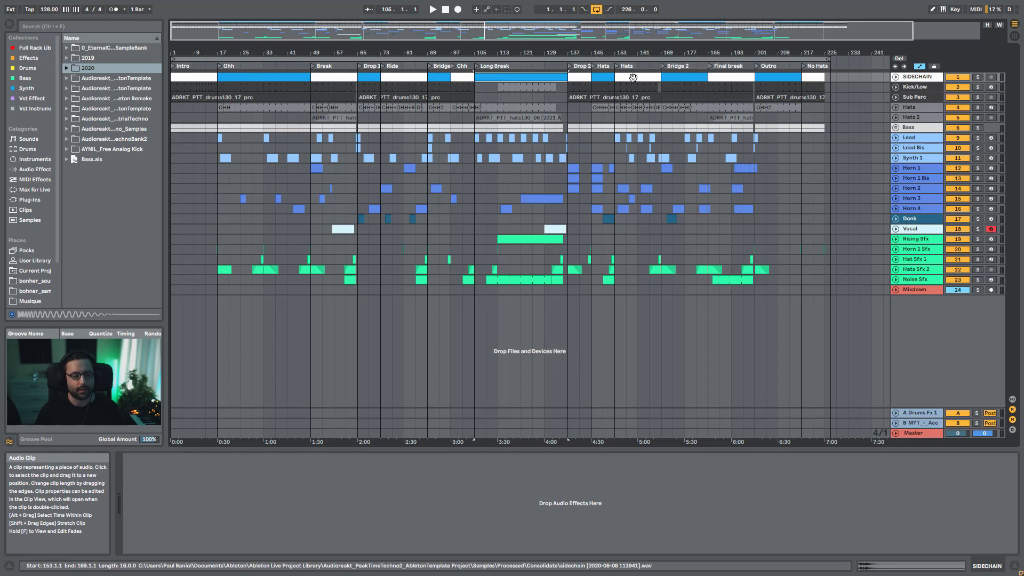
left_click(404, 77)
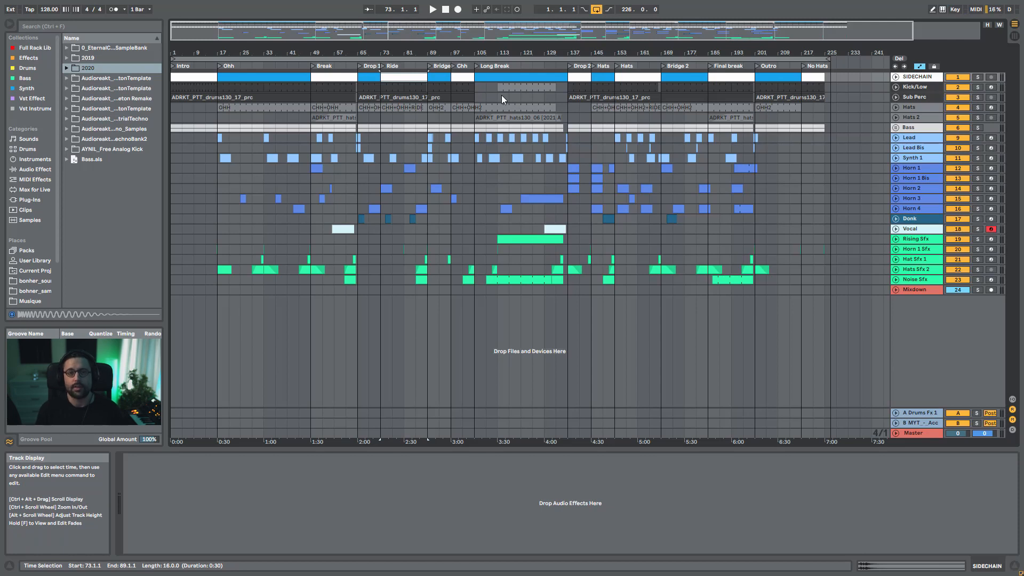
Solo the Kick/Low track and play it from the Intro section
left_click(912, 85)
left_click(979, 88)
left_click(197, 86)
key("space")
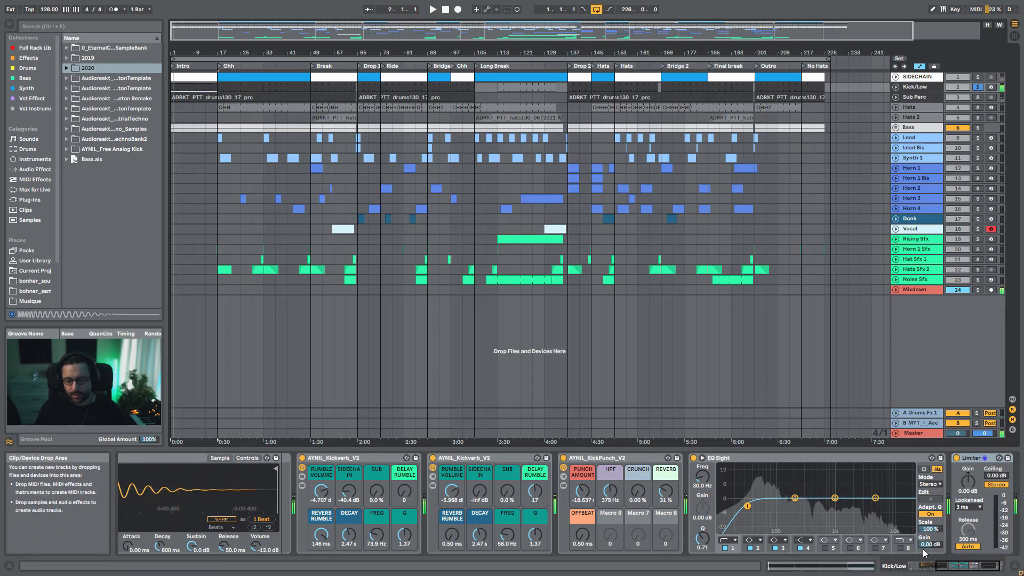
Deactivate the Limiter, EQ Eight, KickPunch and both Kickverb devices on the Kick/Low track, and show the start of the device chain
left_click(955, 458)
left_click(564, 457)
left_click(432, 458)
left_click(302, 457)
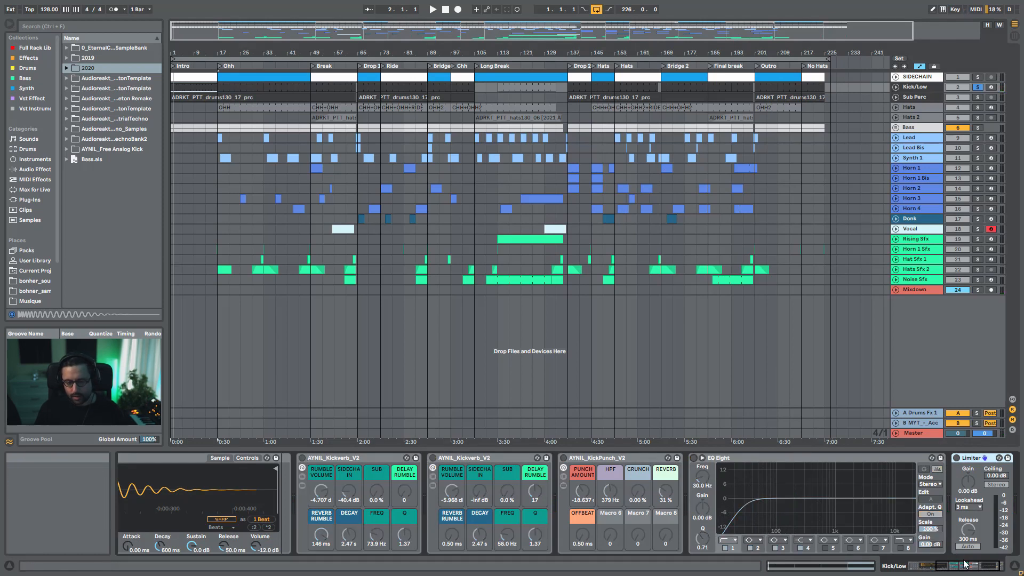
left_click(924, 569)
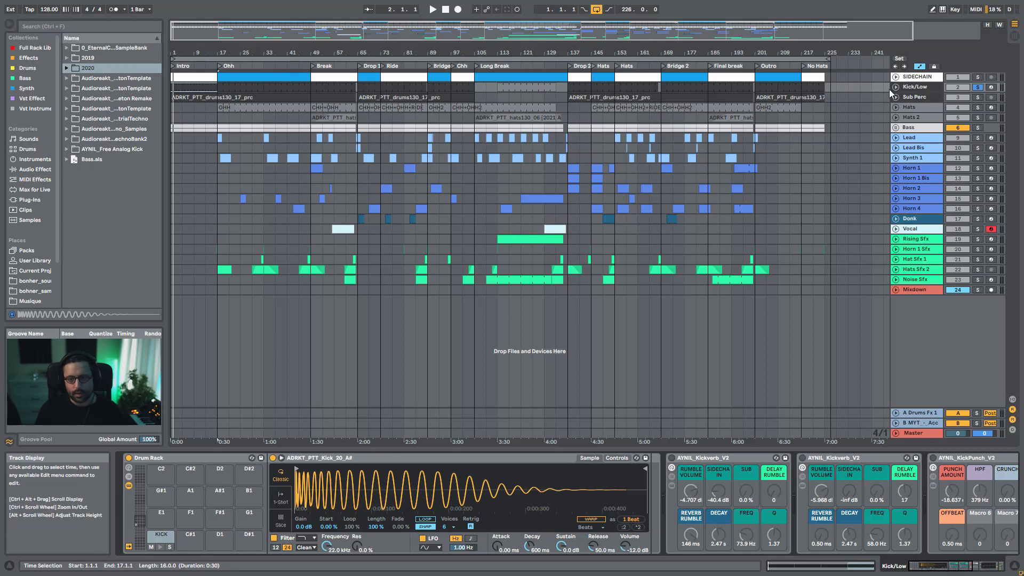
Unfold Kick/Low, open its clip at the start of the Ohh section, play the kick pattern and select the note at 1.3.3
left_click(896, 87)
double_click(250, 89)
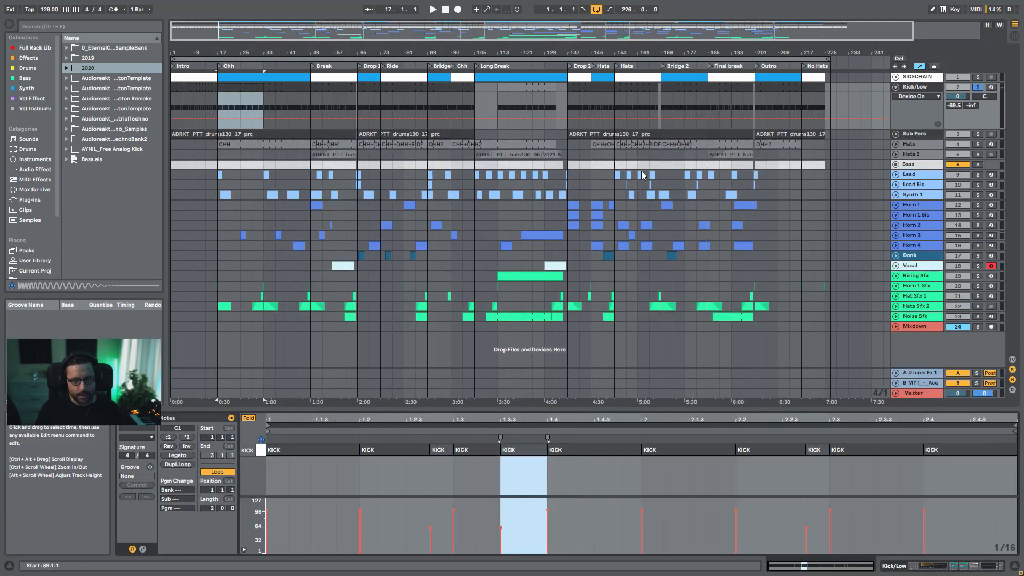
key("space")
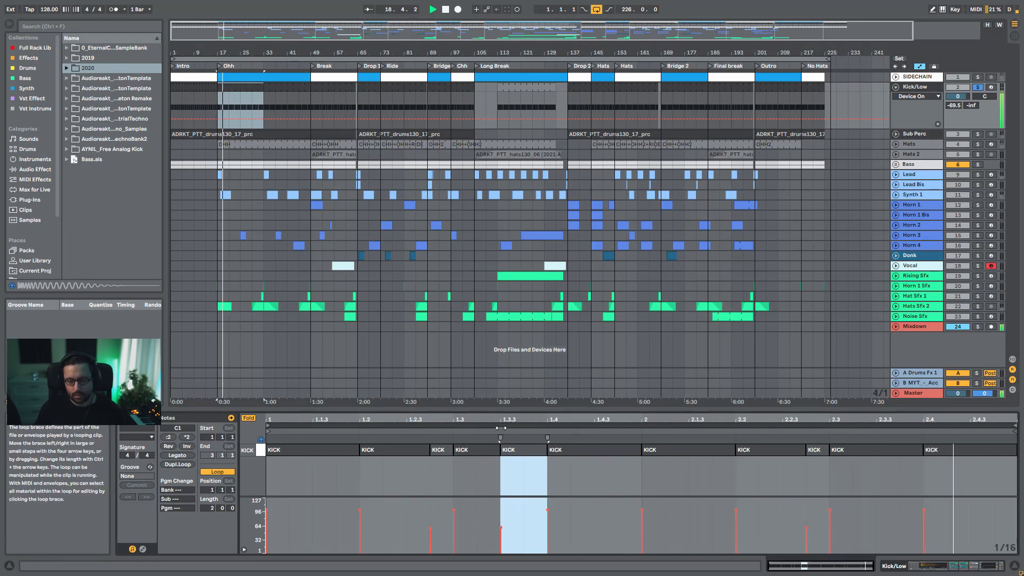
key("space")
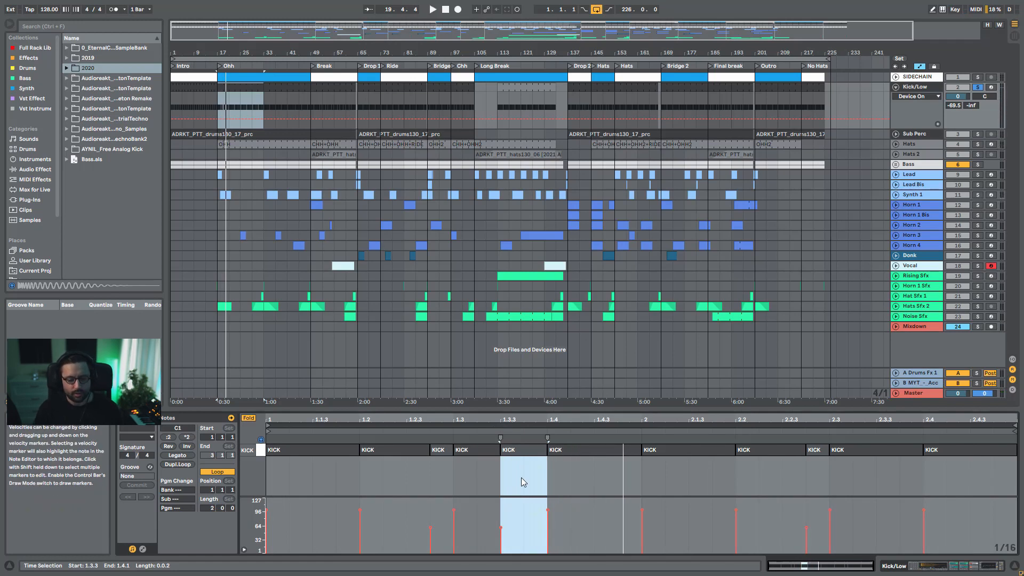
left_click(501, 528)
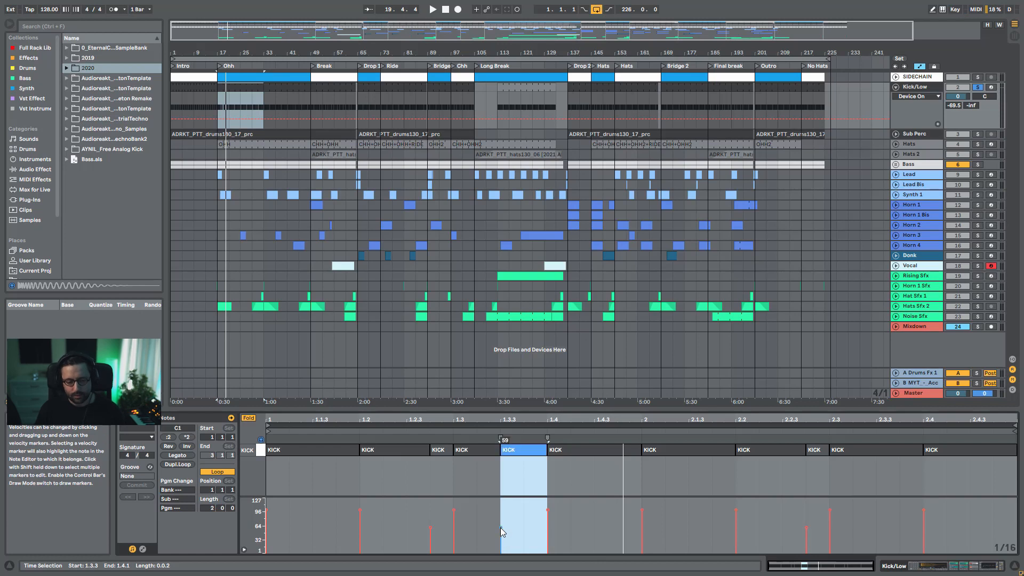
Show the Kick/Low devices, locate the loaded kick sample in hot-swap mode, play the dry kick and leave hot-swap mode
double_click(913, 88)
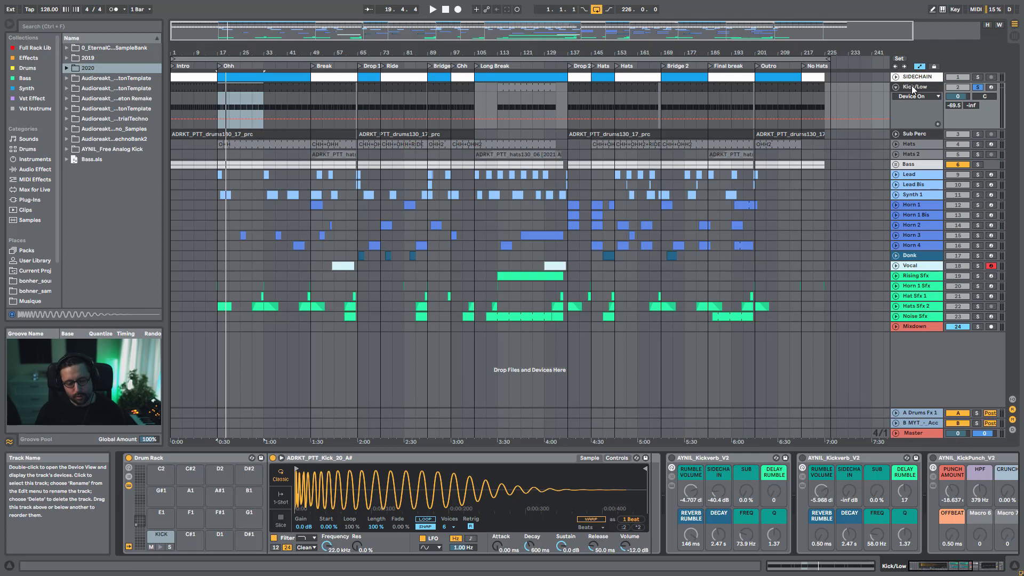
left_click(643, 508)
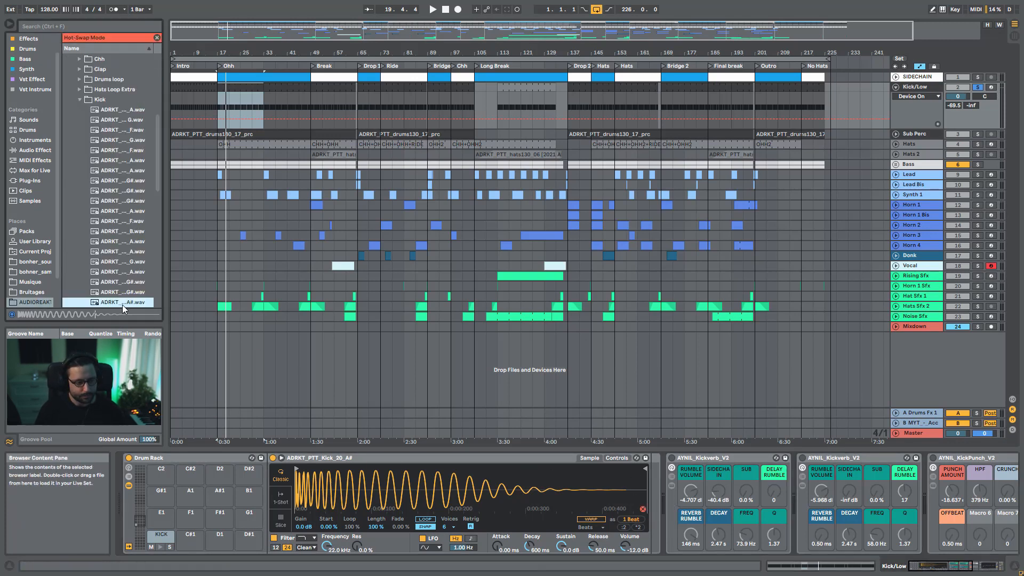
key("space")
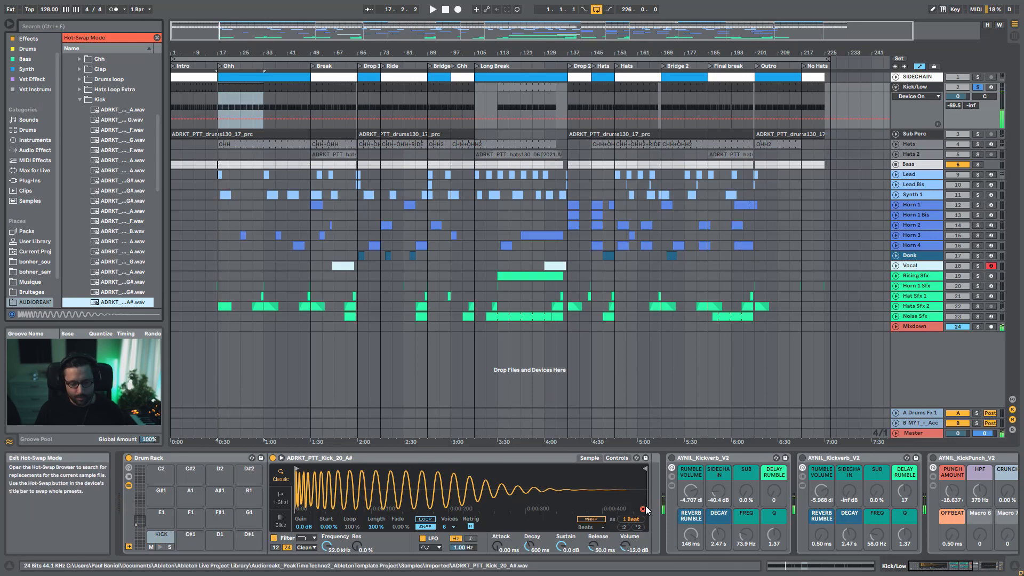
left_click(642, 508)
Activate the first AYNIL_Kickverb_V2 rack and play the kick through it
left_click(935, 567)
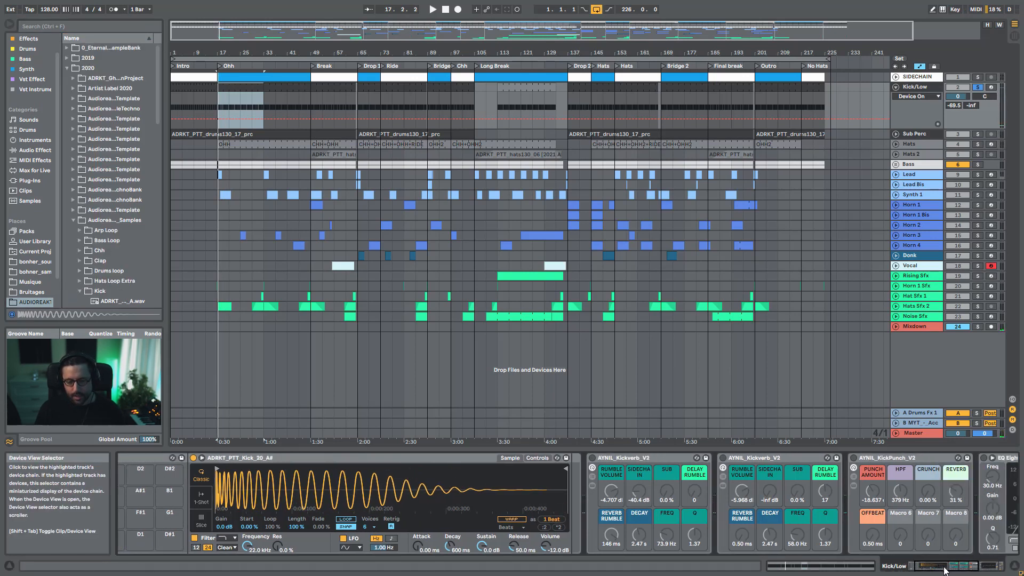
left_click(627, 459)
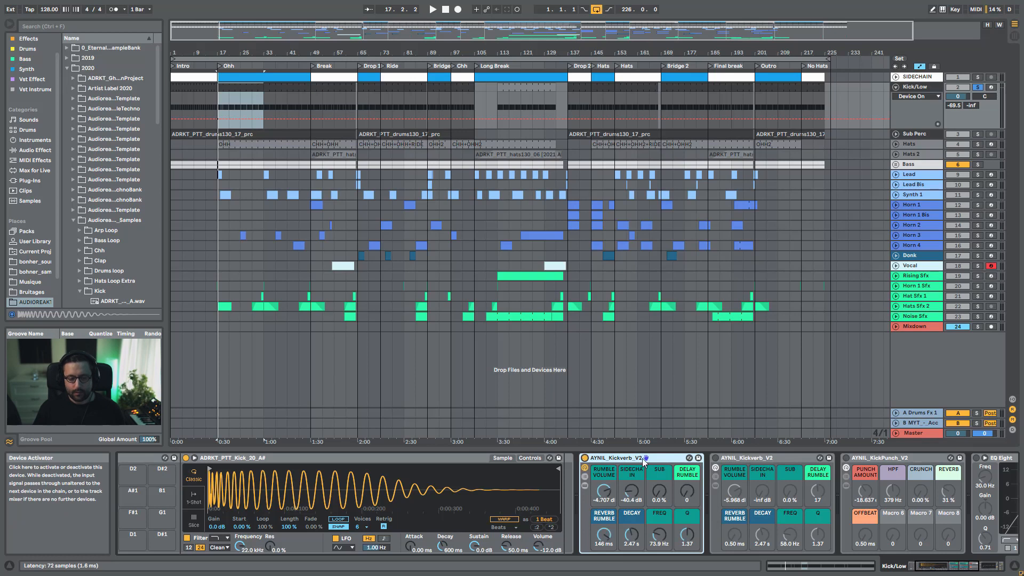
key("space")
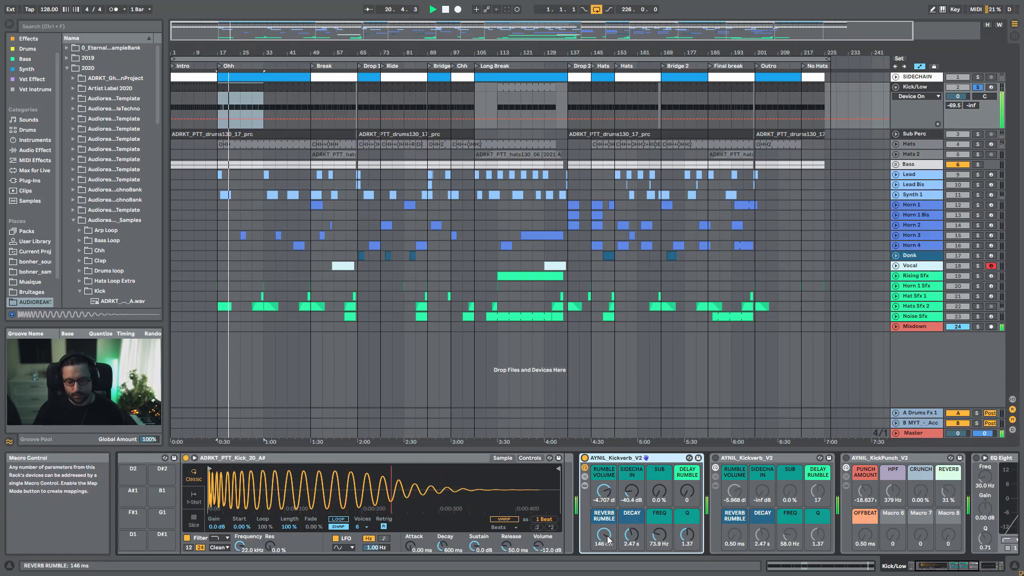
key("space")
Bypass the first Kickverb rack, activate the second one and play the kick through it alone
left_click(584, 457)
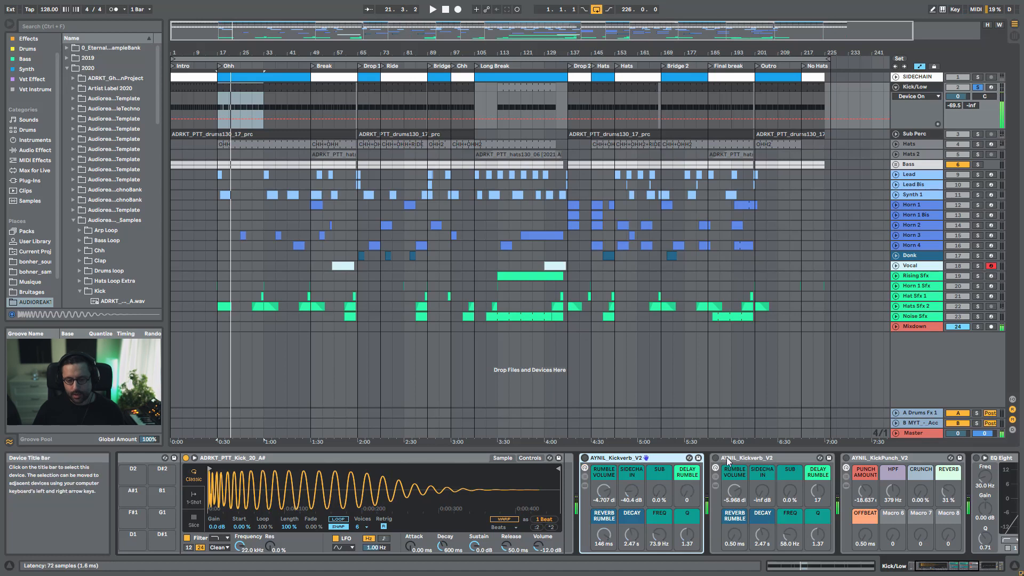
left_click(715, 457)
key("space")
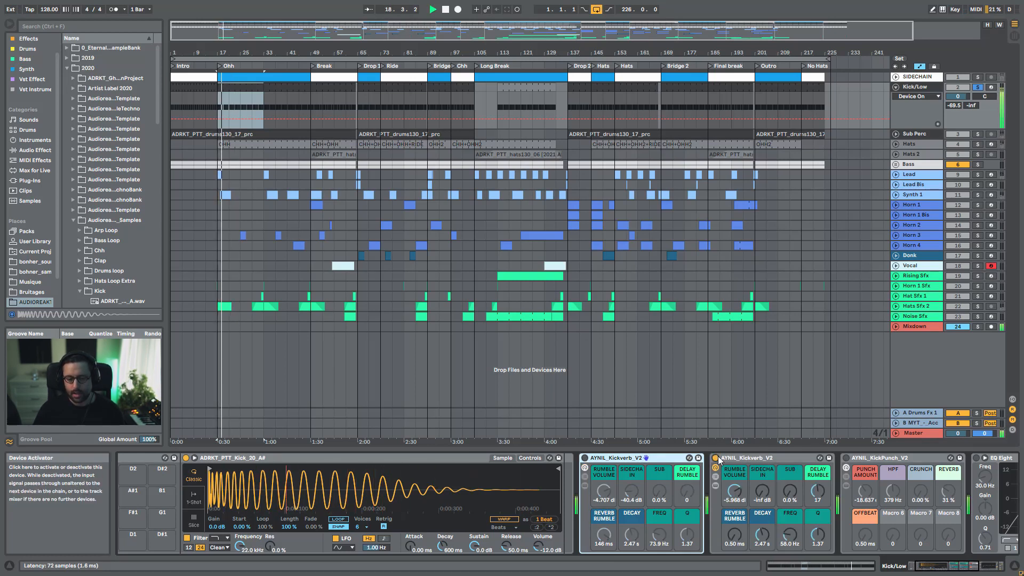
left_click(747, 456)
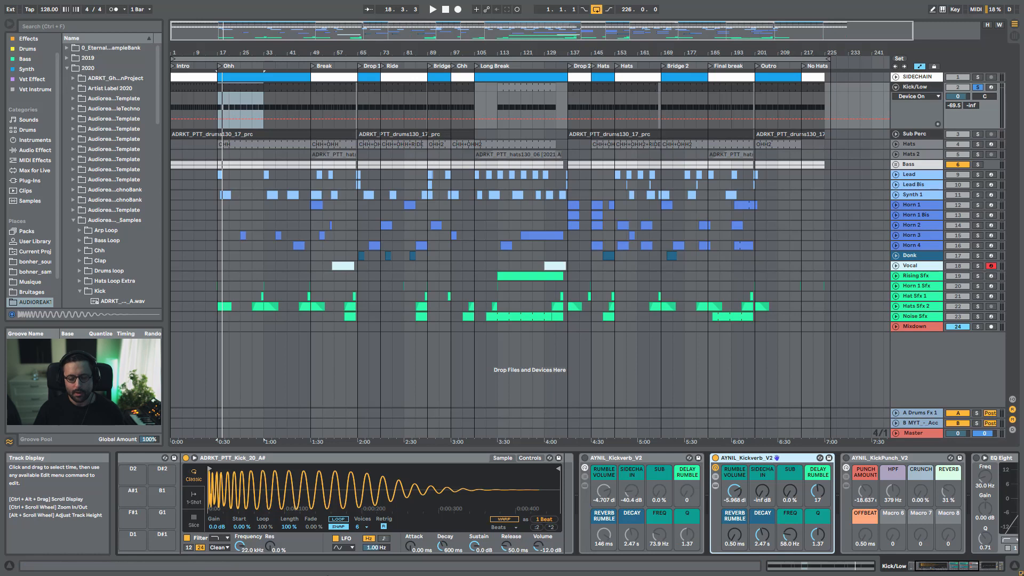
Reactivate the first Kickverb rack and play the kick through both Kickverb racks together
left_click(583, 458)
key("space")
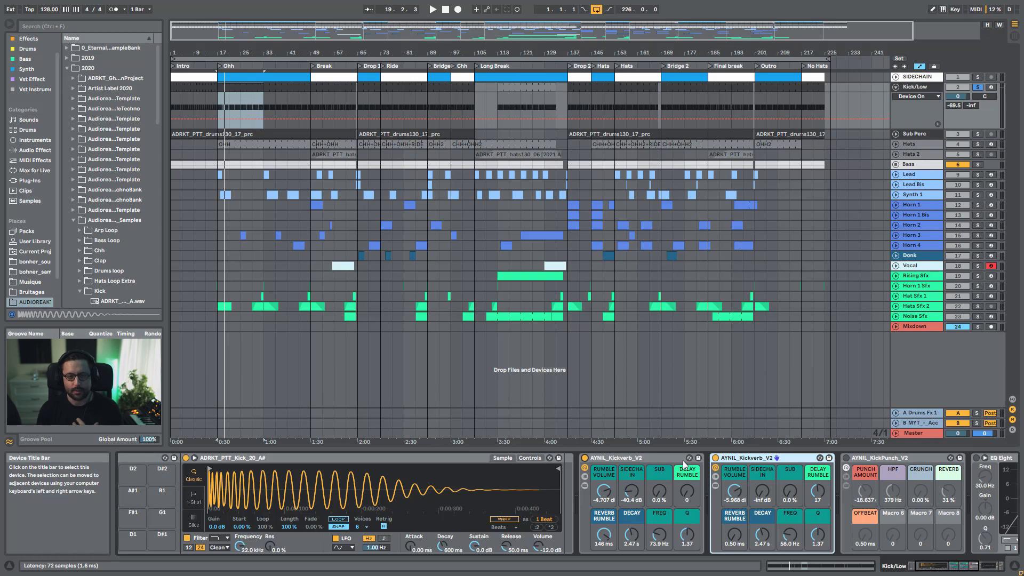
key("space")
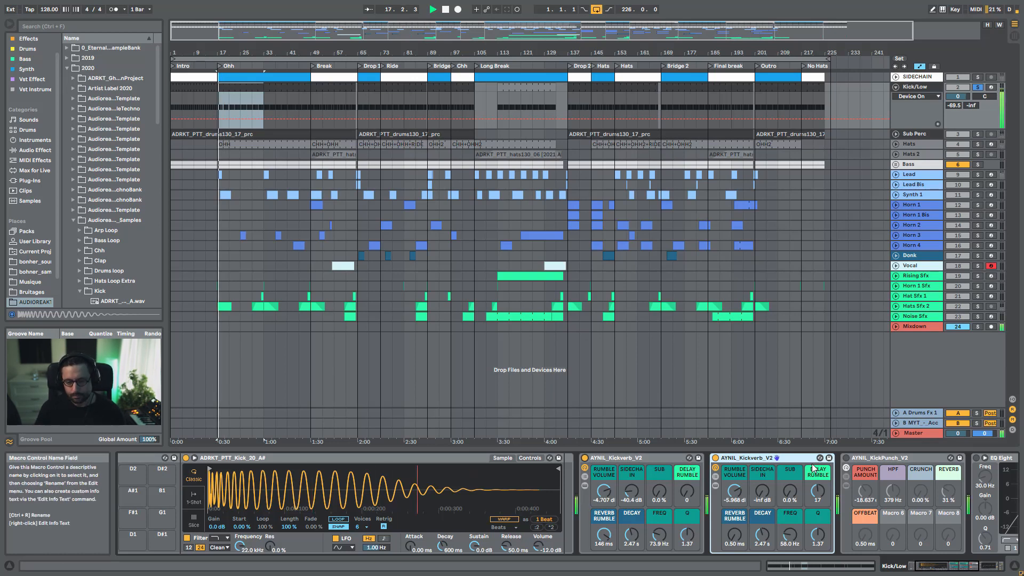
Activate the AYNIL_KickPunch_V2 rack, show its chain list and devices, and select the TOP chain
left_click(846, 458)
scroll(616, 506, "right", 5)
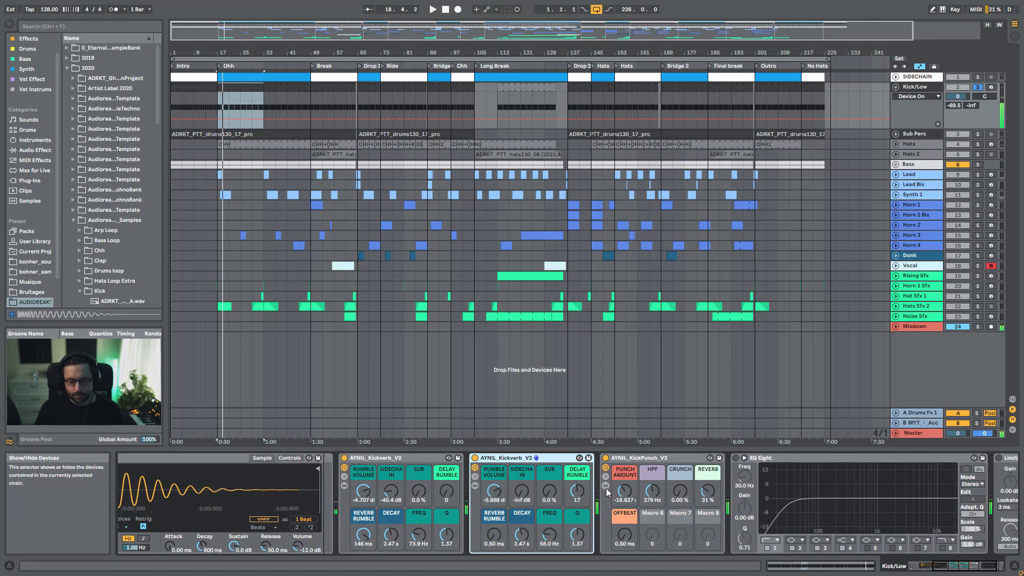
left_click(605, 485)
left_click(943, 568)
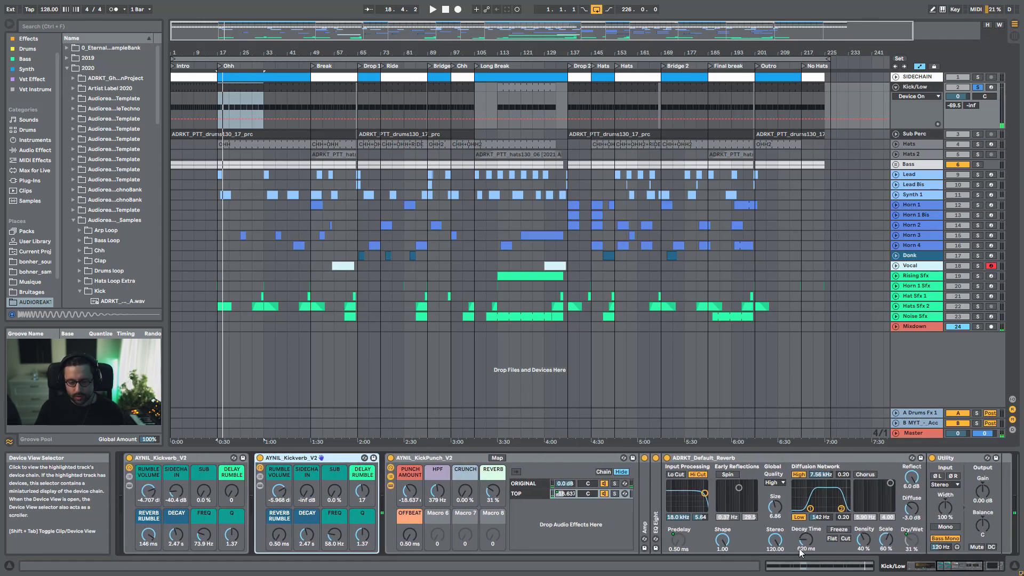
left_click(533, 483)
left_click(538, 494)
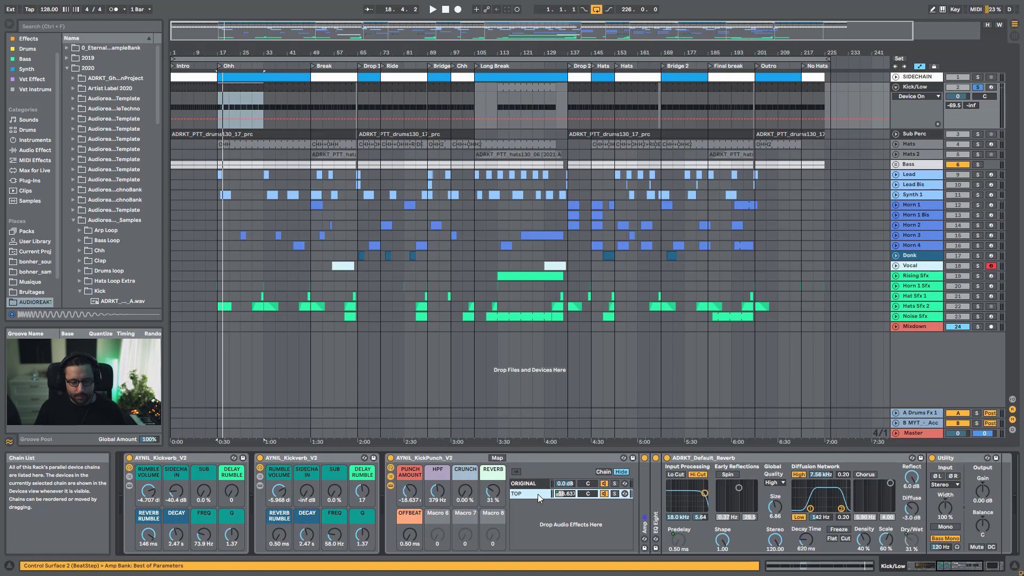
Expand the Amp and EQ Eight devices in the KickPunch TOP chain to examine their settings alongside the reverb
double_click(646, 509)
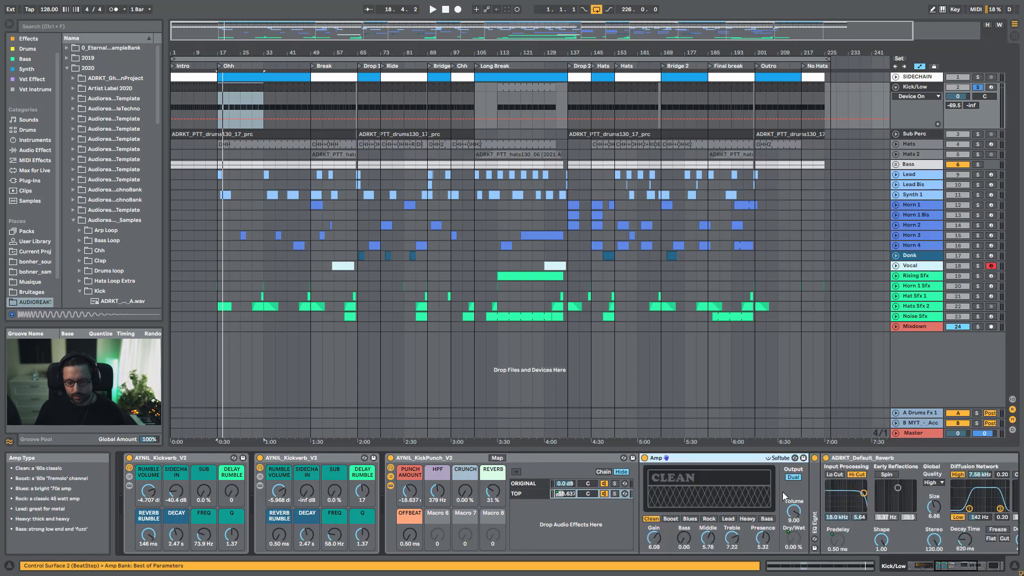
double_click(815, 494)
left_click(966, 568)
left_click(966, 568)
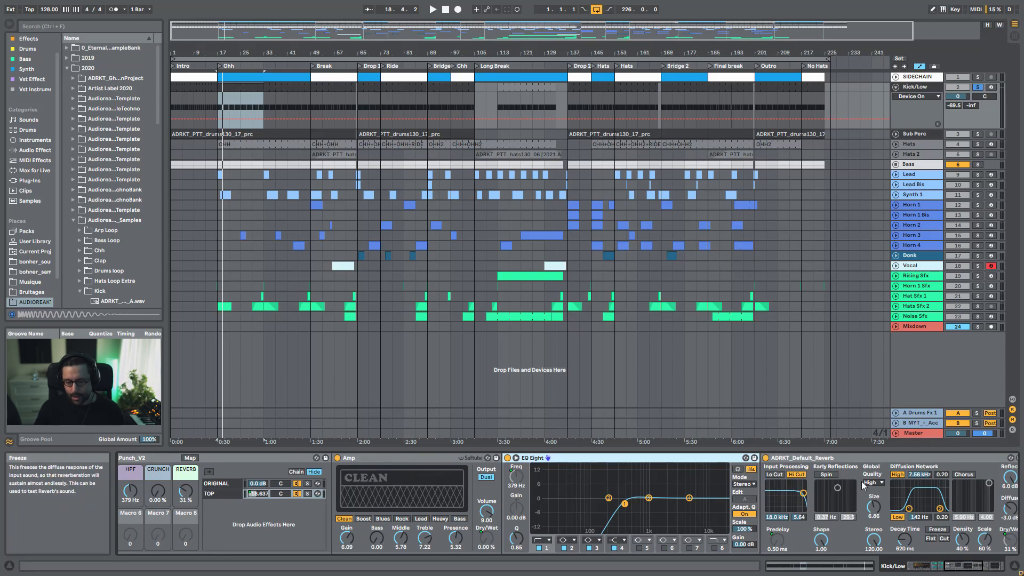
Hide the KickPunch rack's chain list and compare the playing kick without and with the rack active
left_click_drag(963, 566, 930, 565)
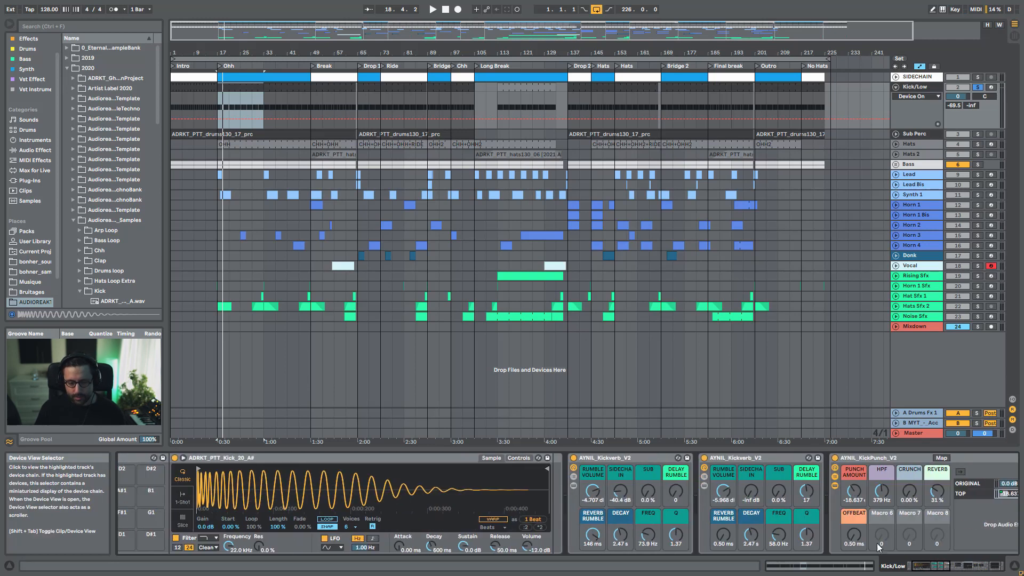
left_click(834, 476)
key("space")
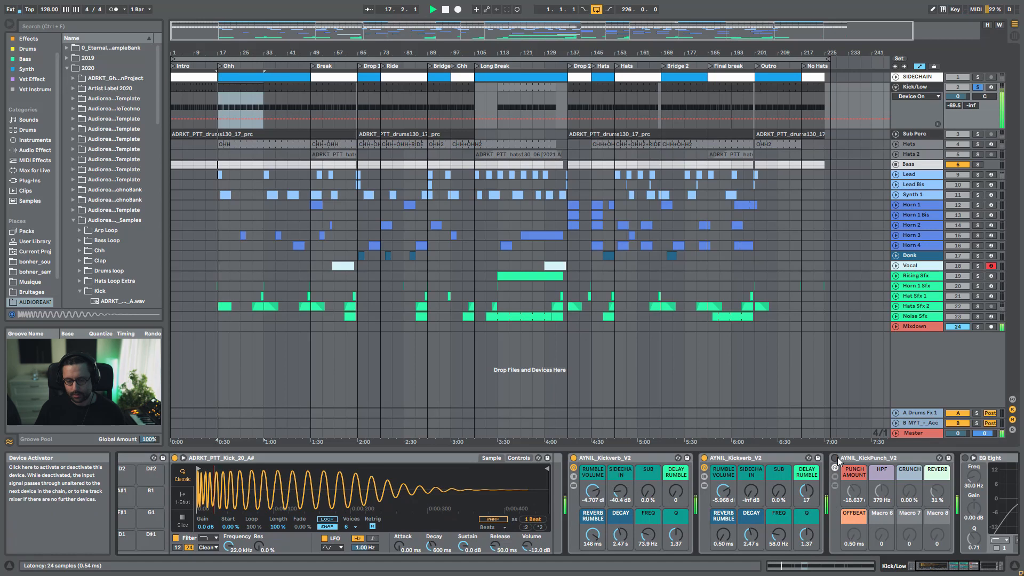
left_click(835, 458)
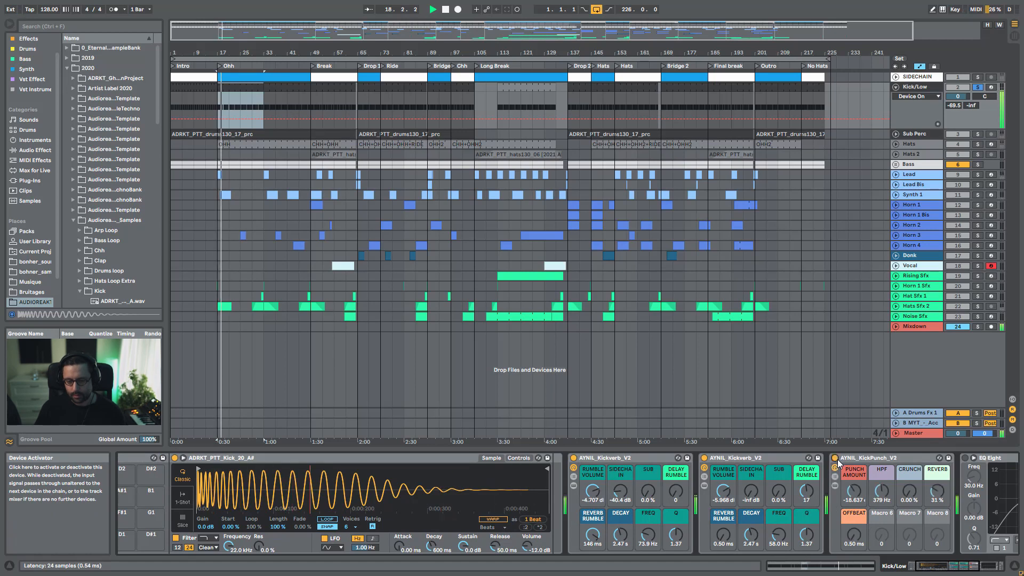
Take the Kick/Low track out of solo and compare the full mix without and with the AYNIL_KickPunch_V2 rack active
left_click(955, 569)
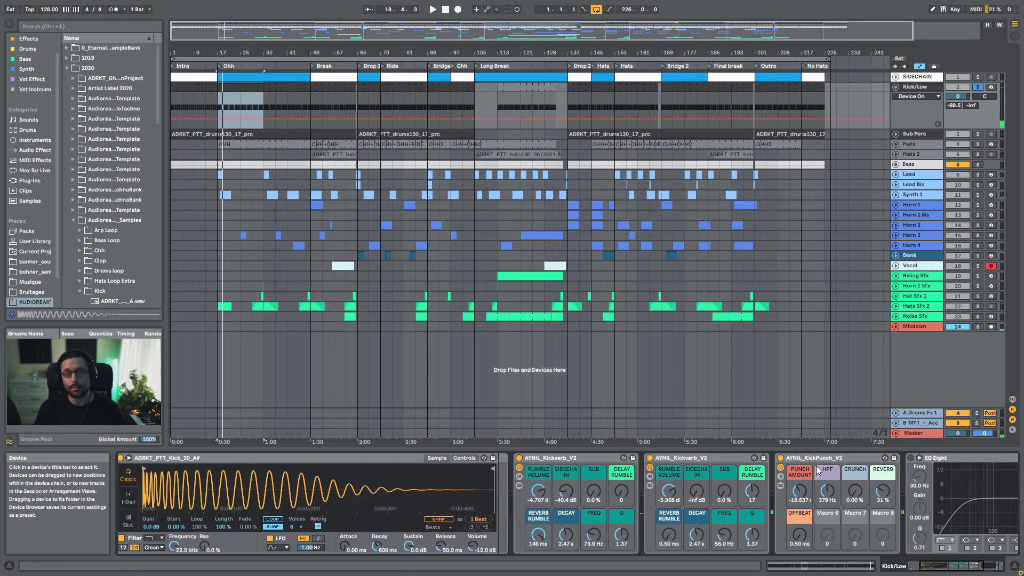
left_click(913, 569)
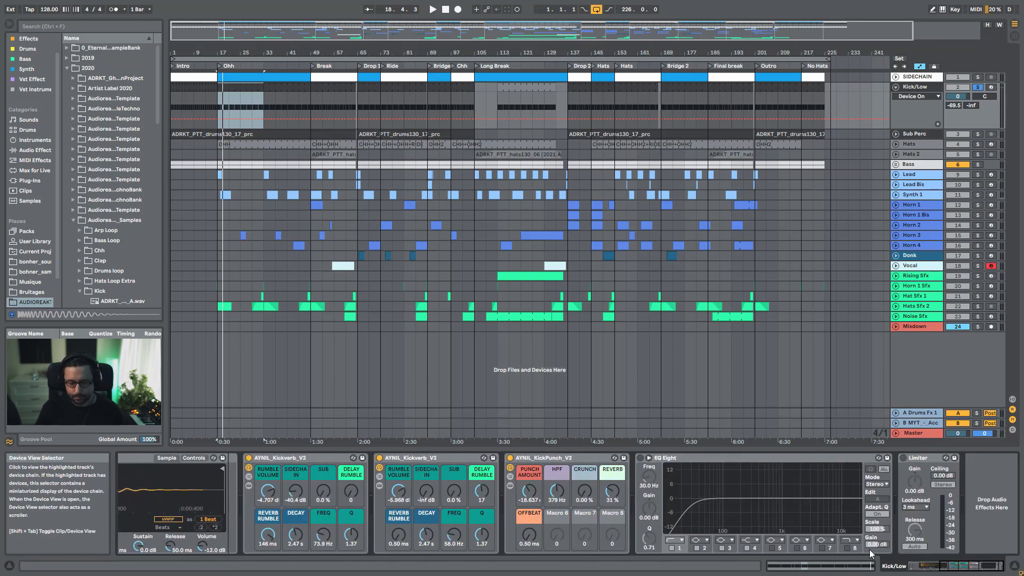
key("space")
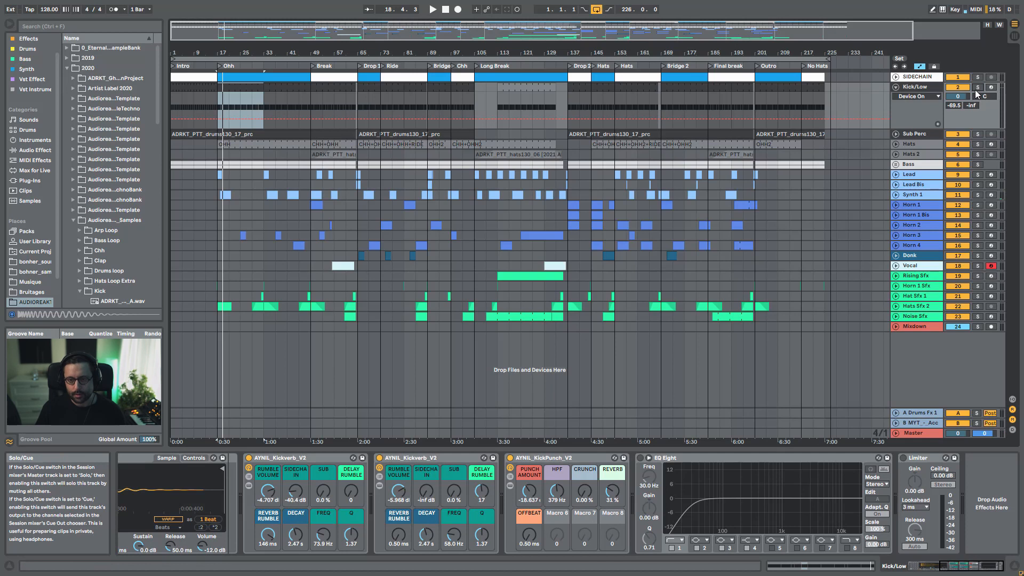
left_click(509, 460)
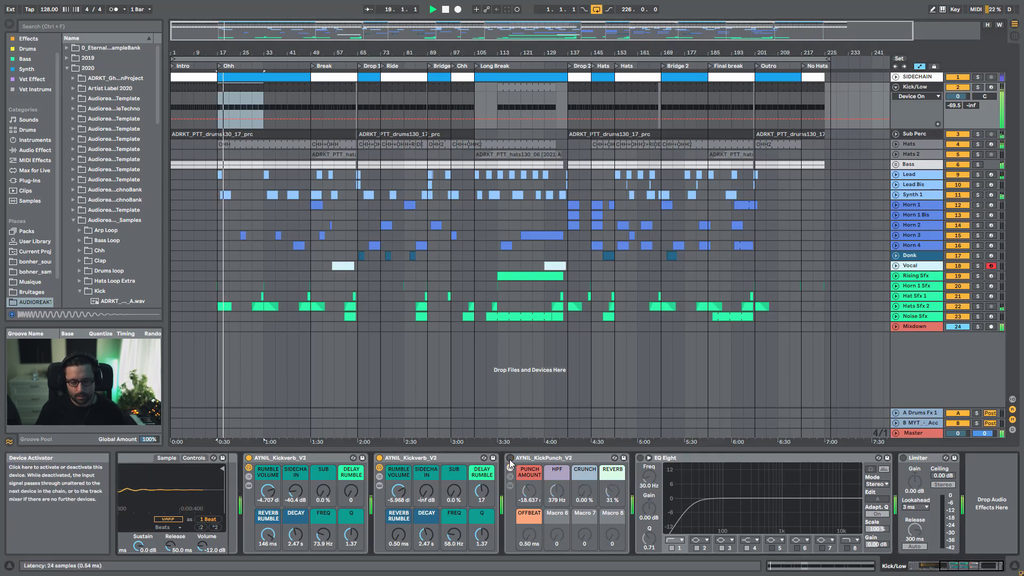
left_click(510, 459)
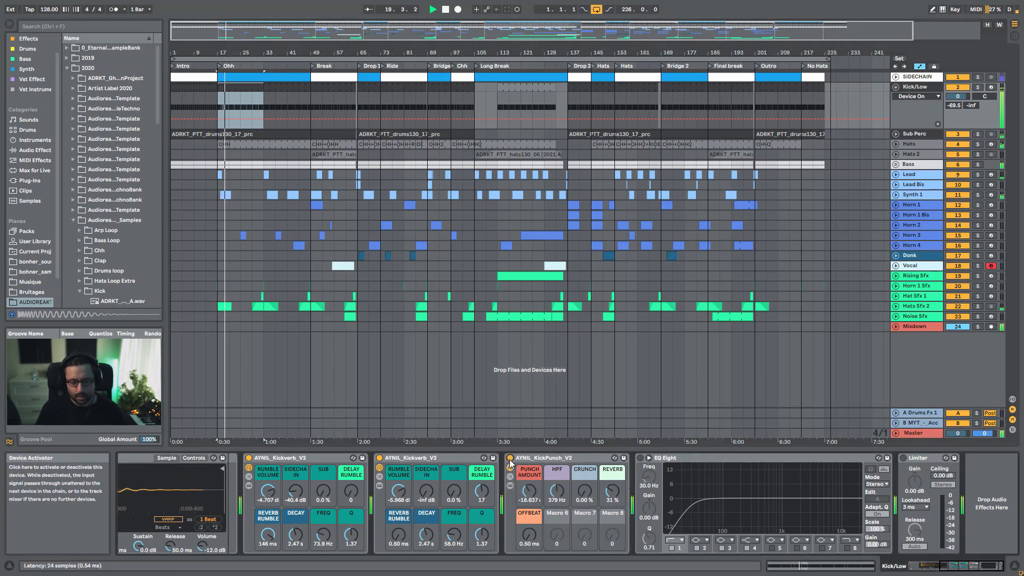
Activate the Kick/Low track's EQ Eight with its 30 Hz low cut, compare the mix without and with it, and activate the Limiter
left_click(640, 458)
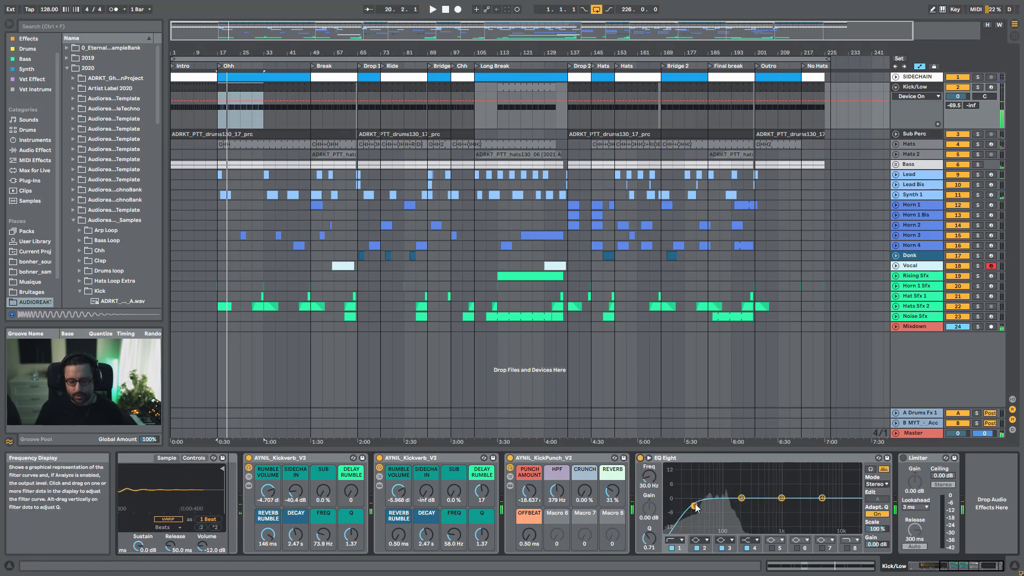
left_click(640, 458)
left_click(640, 459)
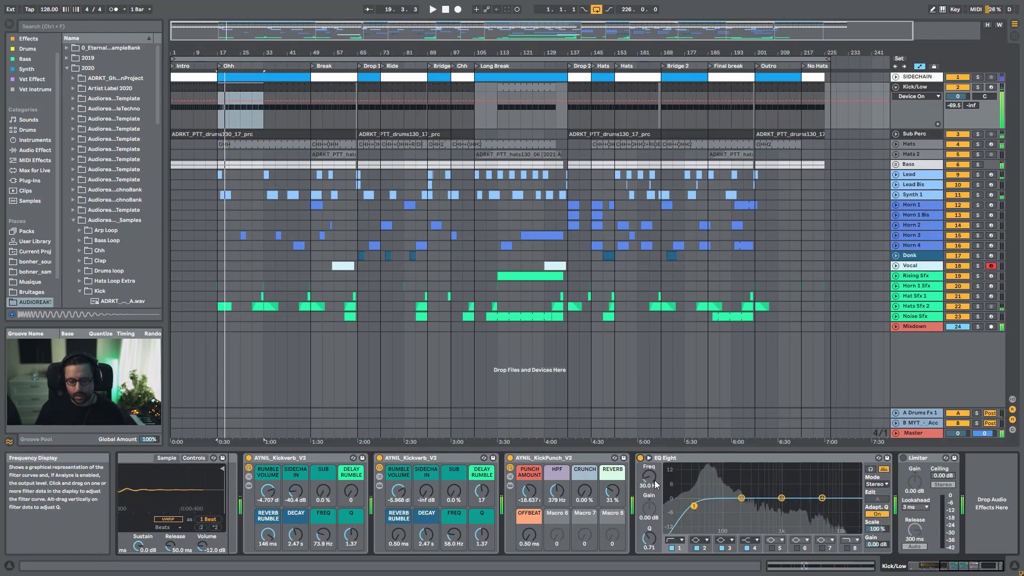
left_click(903, 458)
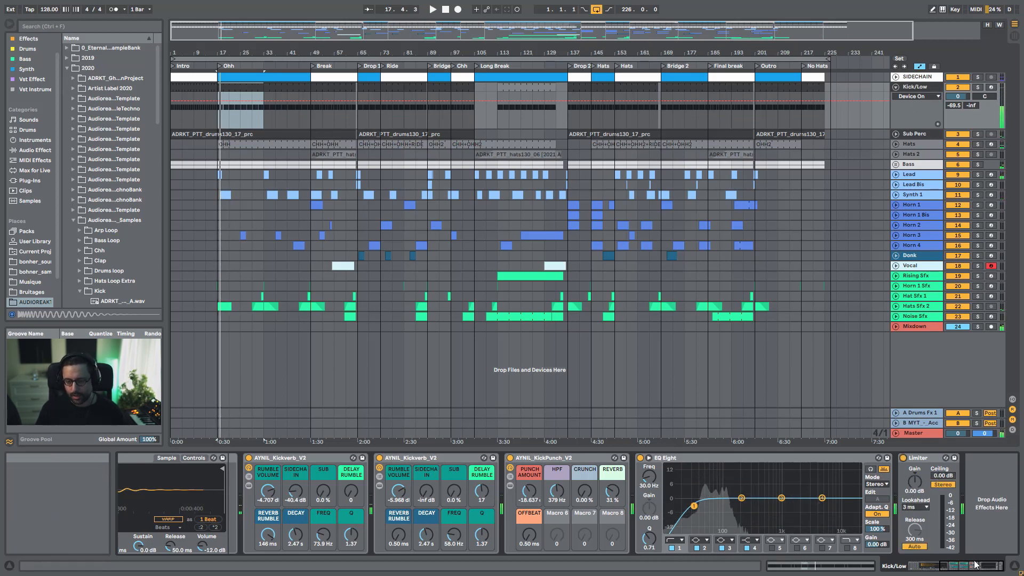
Fold the Kick/Low track, unfold the Sub Perc track, and play Sub Perc in solo
left_click(896, 87)
left_click(896, 97)
left_click(990, 98)
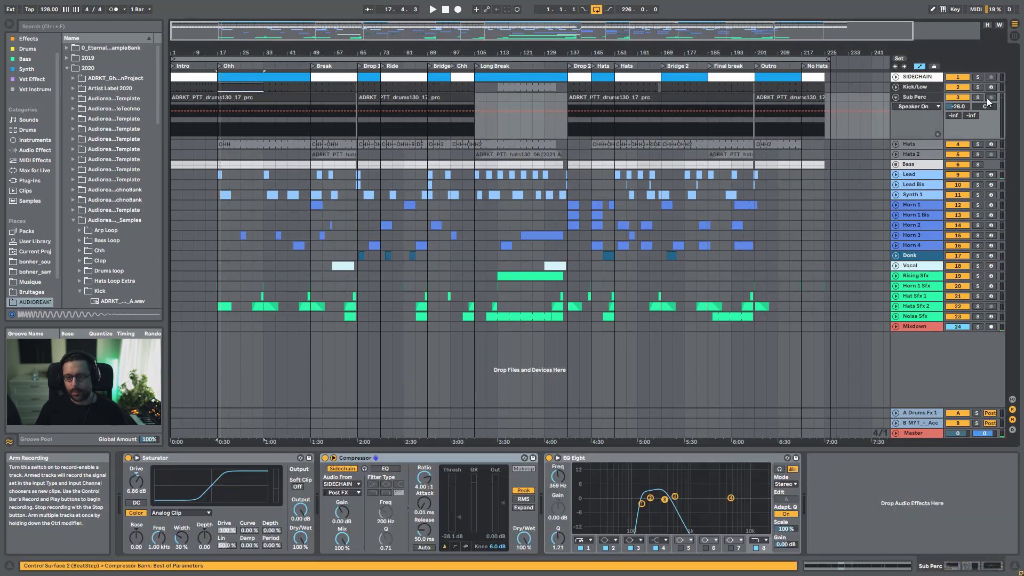
key("space")
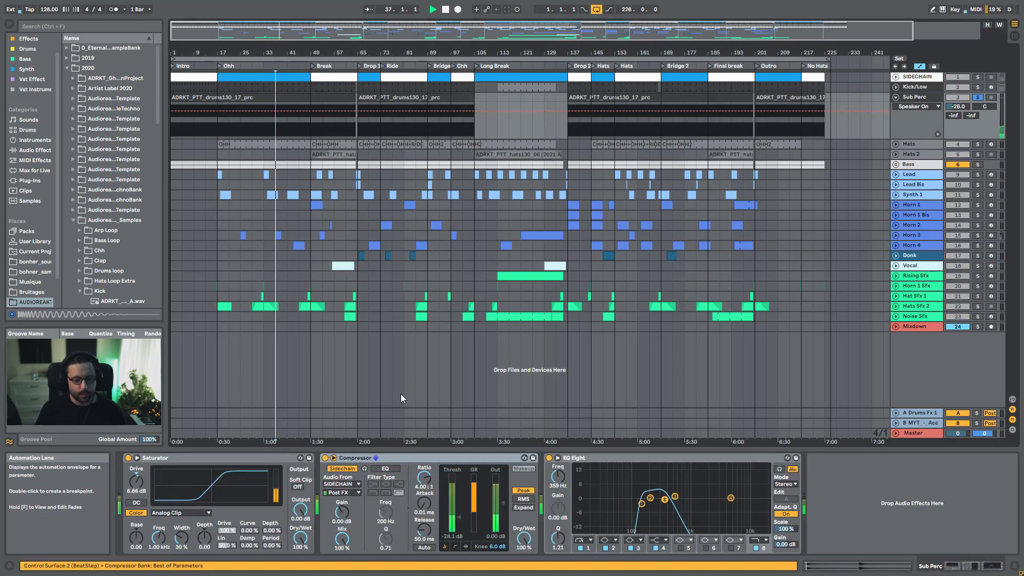
Bypass the Sub Perc track's EQ Eight, Compressor and Saturator to hear the raw loop, and reactivate all three one by one
left_click(549, 457)
left_click(324, 458)
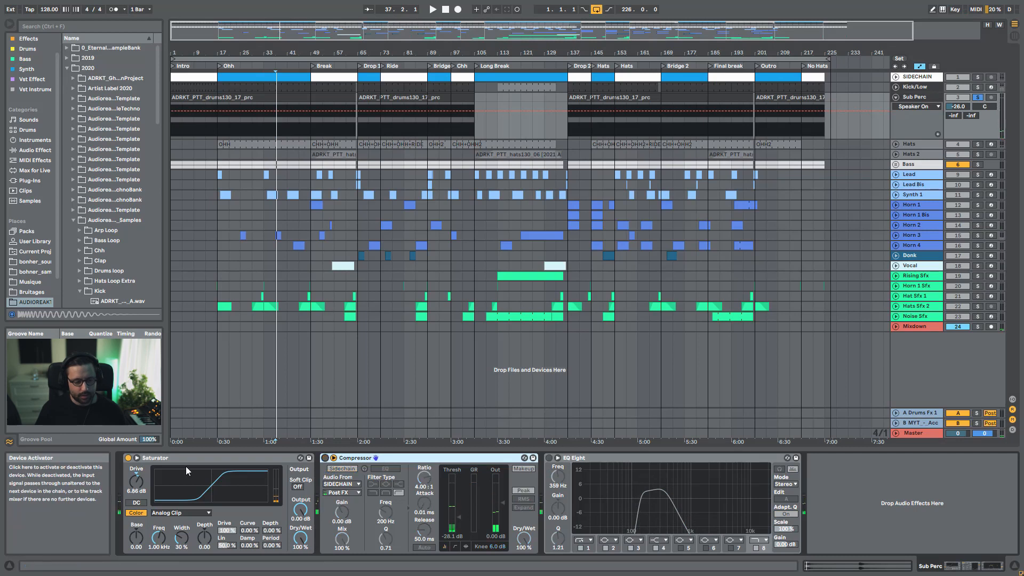
left_click(128, 458)
key("space")
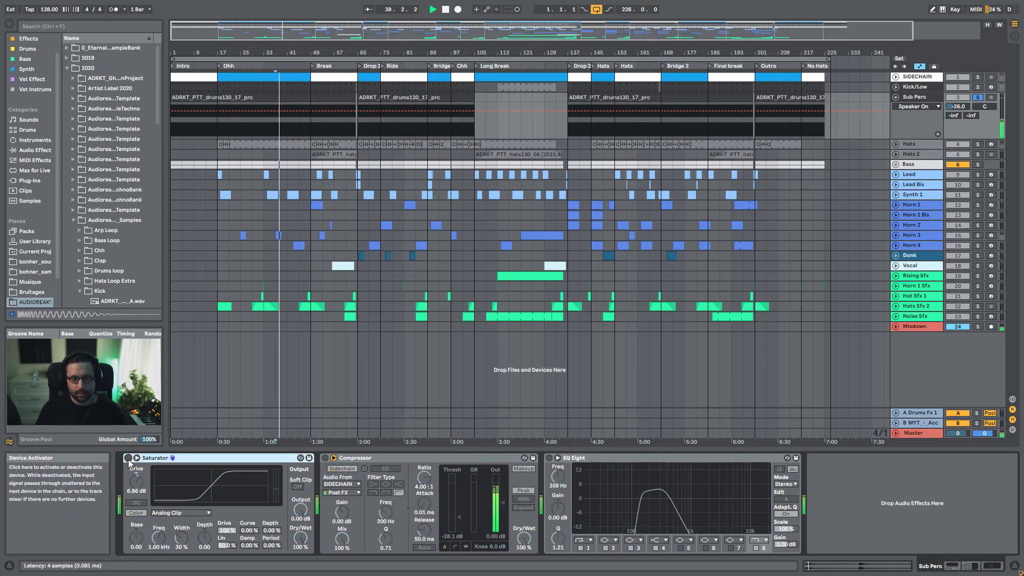
left_click(128, 458)
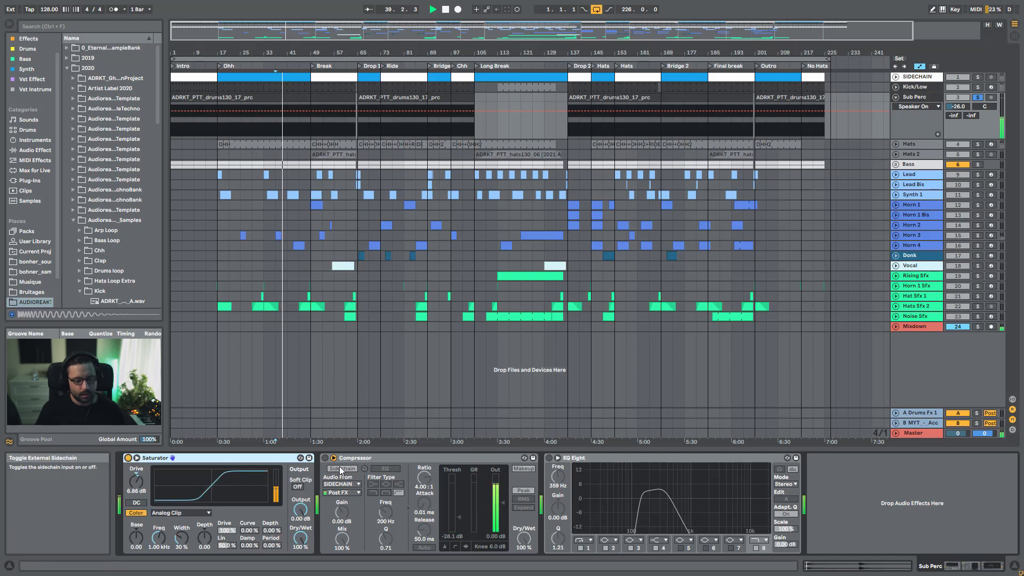
left_click(325, 458)
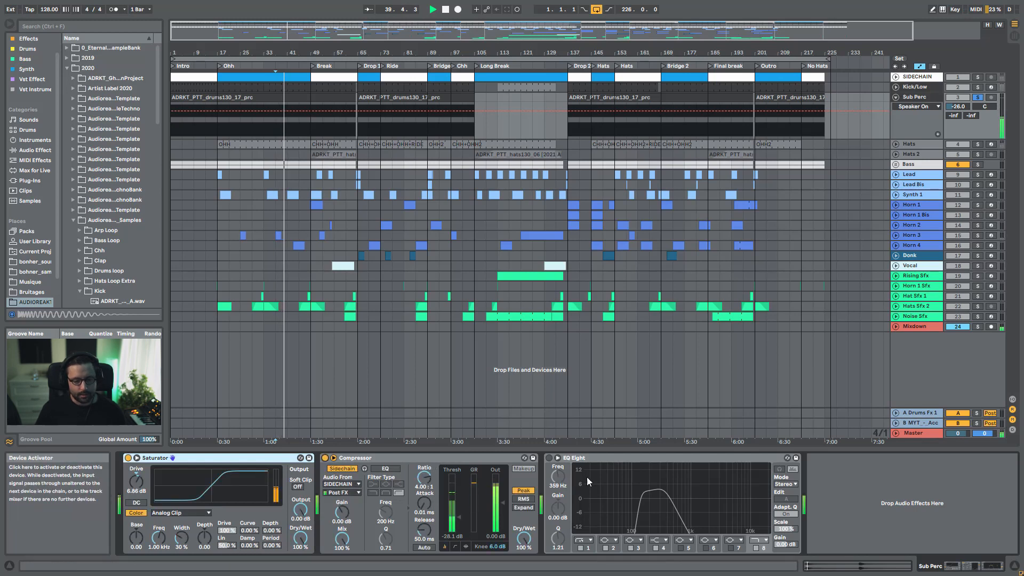
left_click(549, 458)
Show the Session View mixer to check the Sub Perc track's level, and return to the Arrangement View
mouse_move(220, 53)
left_mouse_down()
mouse_move(220, 233)
mouse_move(537, 234)
mouse_move(548, 228)
mouse_move(549, 131)
left_mouse_up()
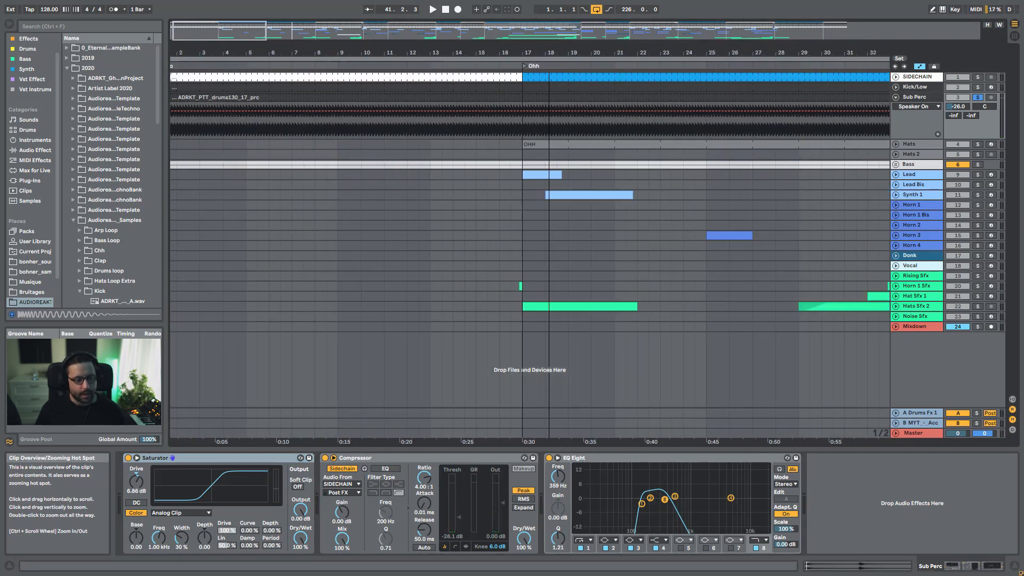
key("Tab")
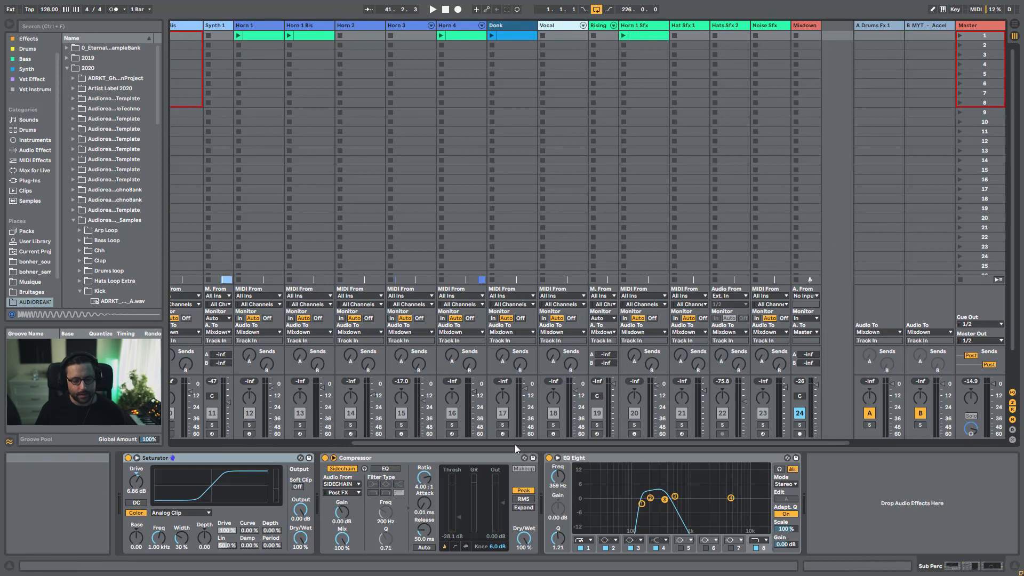
left_click_drag(514, 444, 254, 424)
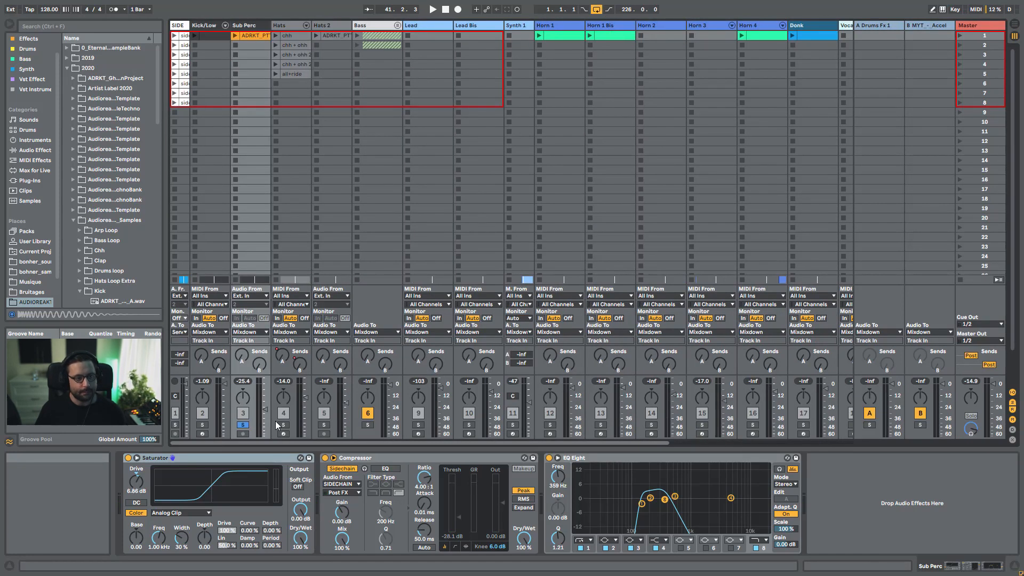
key("Tab")
Play Kick/Low and Sub Perc soloed together, inspect their unfolded lanes around bar 17, and fold both tracks
key("space")
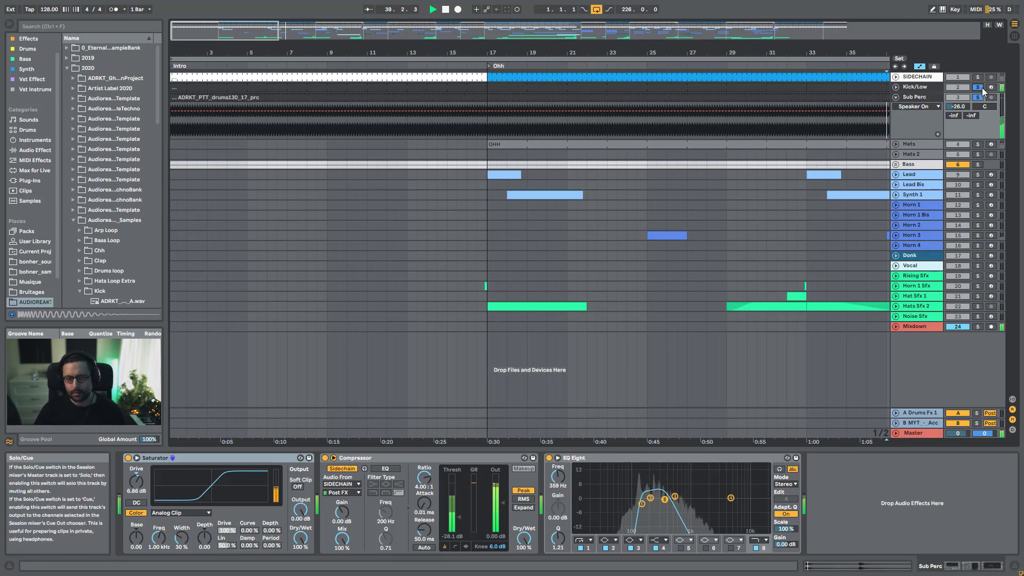
left_click(896, 86)
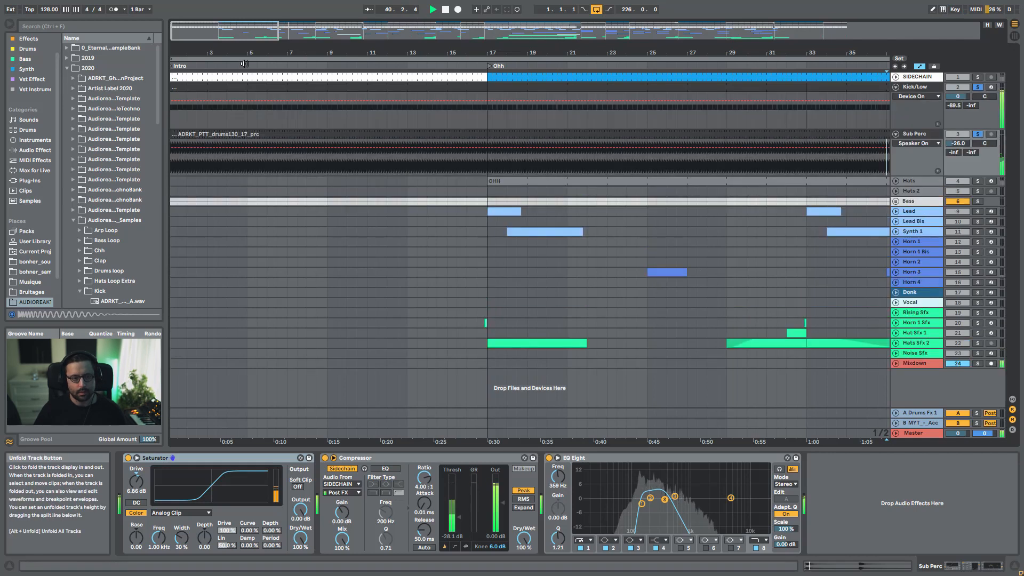
left_click_drag(221, 39, 221, 120)
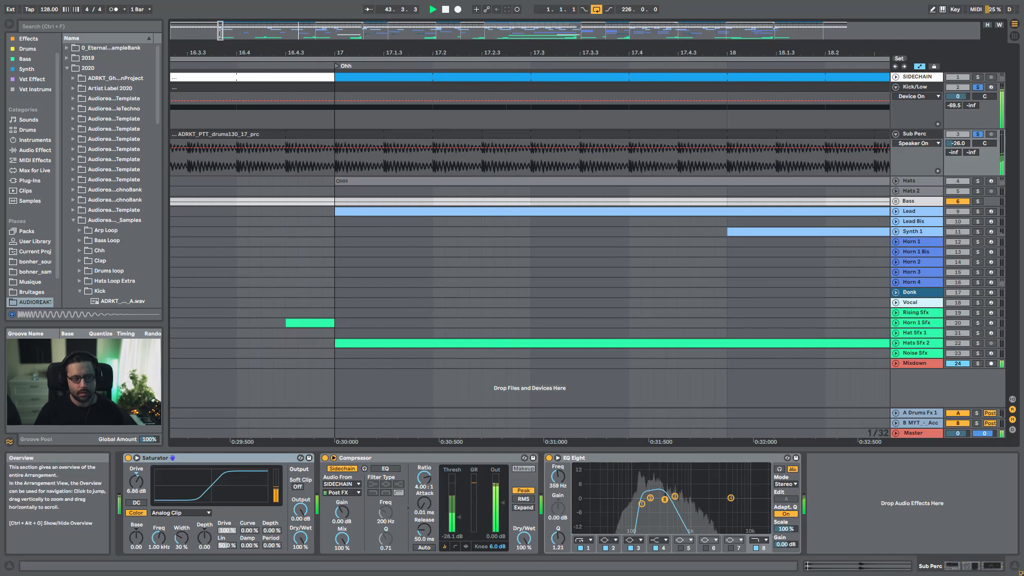
left_click_drag(220, 35, 220, 3)
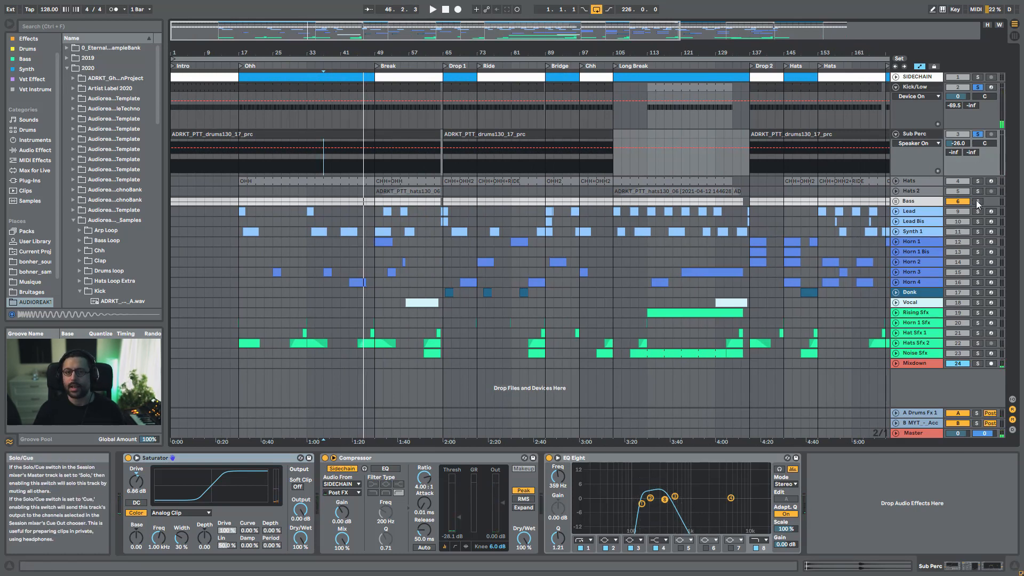
left_click(896, 134)
left_click(897, 87)
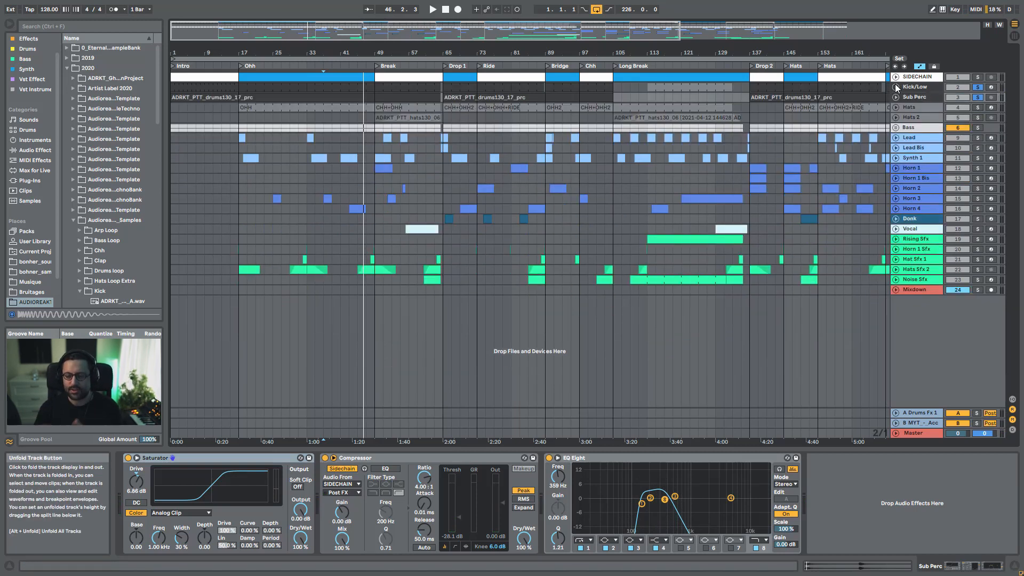
Solo the Hats track and play it from the Ohh section and from the CHH+OHH+RIDE clip in the Ride section
left_click(347, 107)
key("space")
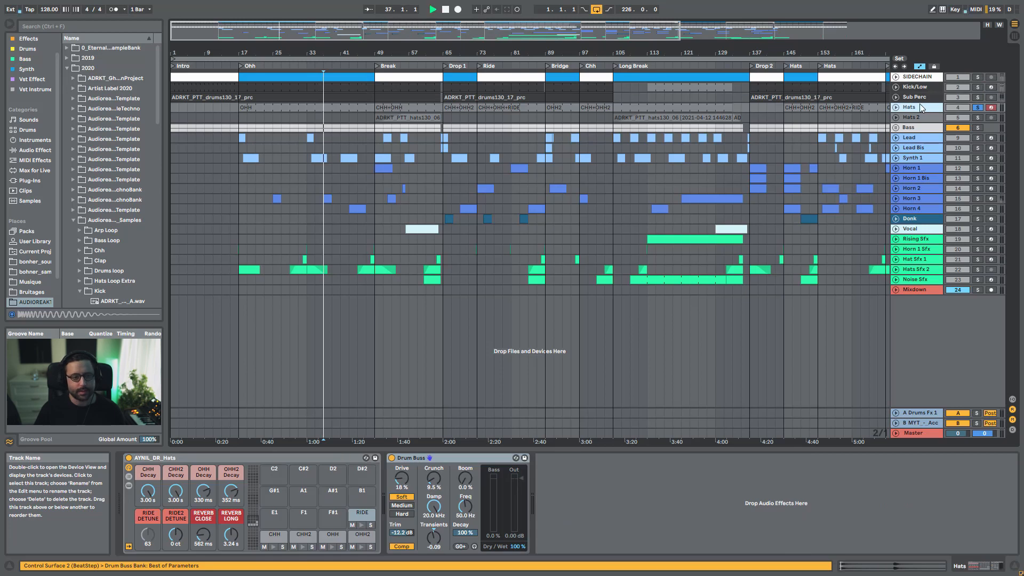
left_click(492, 107)
key("space")
key("space")
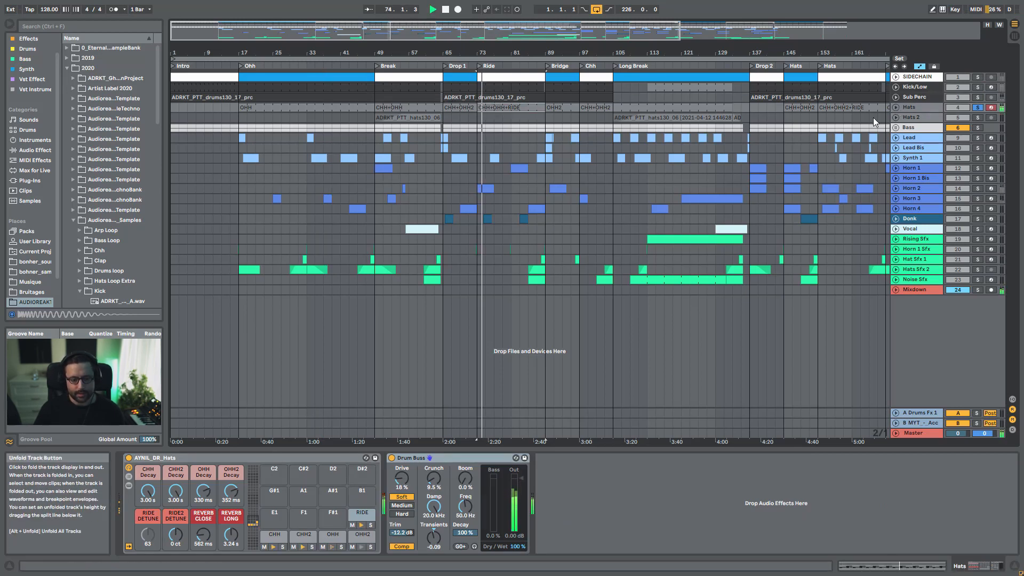
Deactivate the Drum Buss on the Hats track, replay the Ride section without it, and unfold the track
left_click(391, 457)
key("space")
key("space")
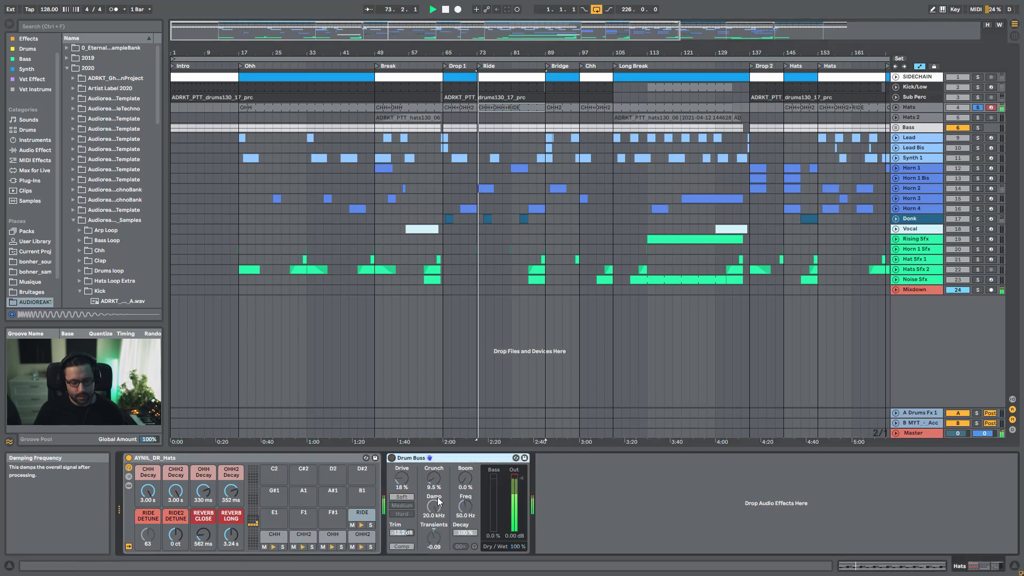
left_click(896, 107)
key("space")
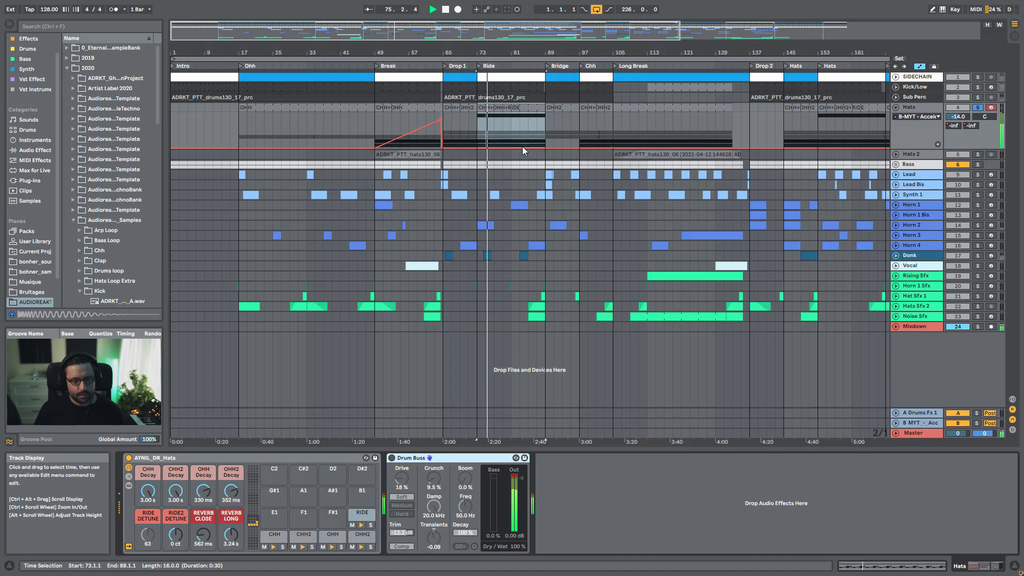
left_click(507, 108)
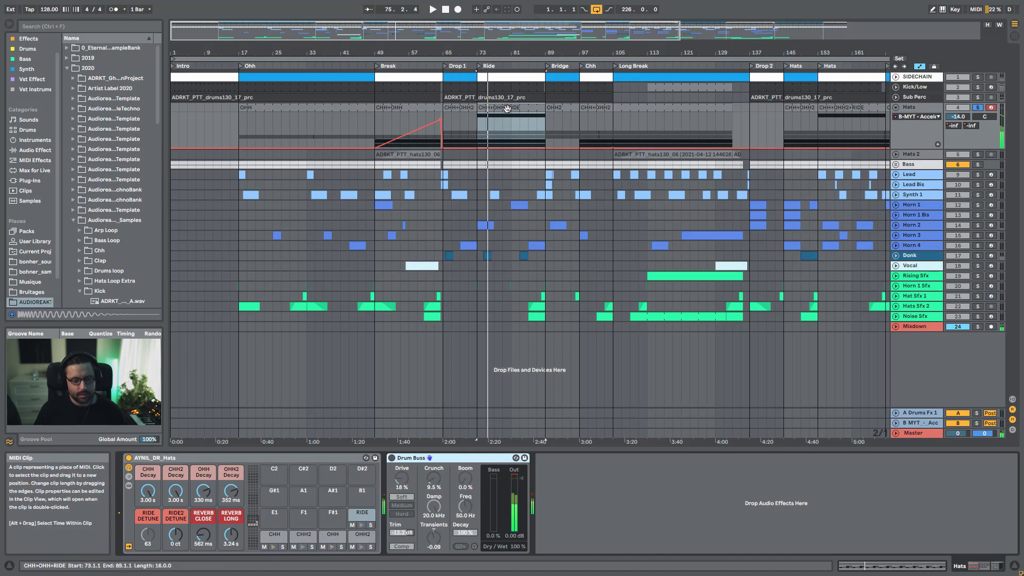
Solo the CHH pad in the AYNIL_DR_Hats rack, examine the CHH and CHH2 samples, and play the soloed CHH
key("space")
left_click(283, 546)
left_click(276, 535)
key("space")
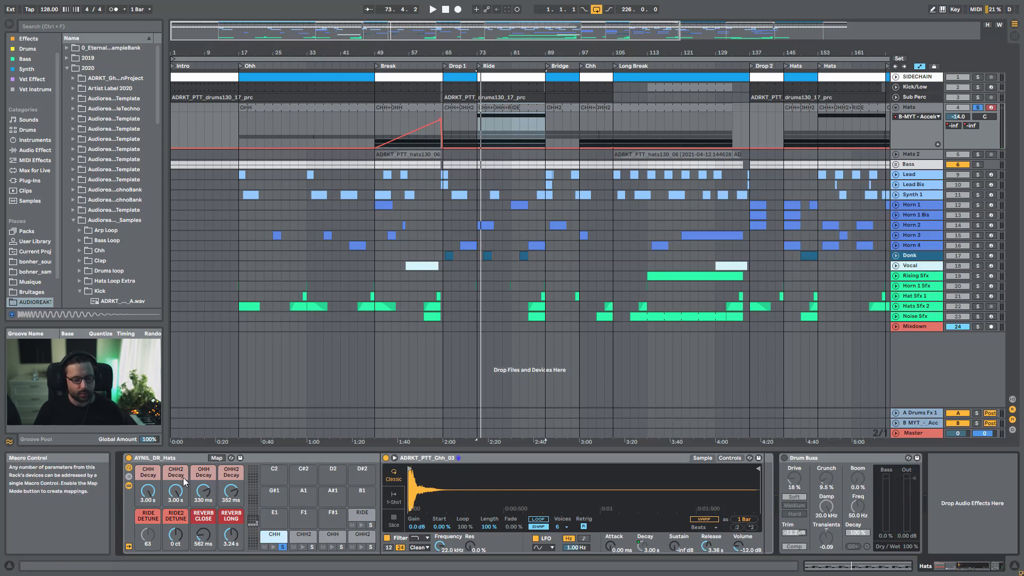
left_click(306, 538)
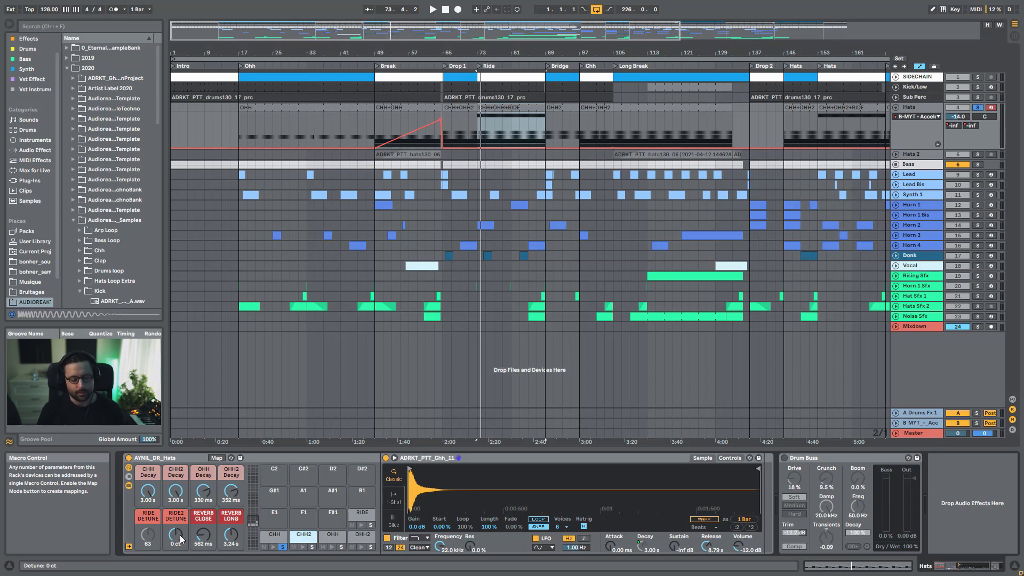
left_click(277, 535)
key("space")
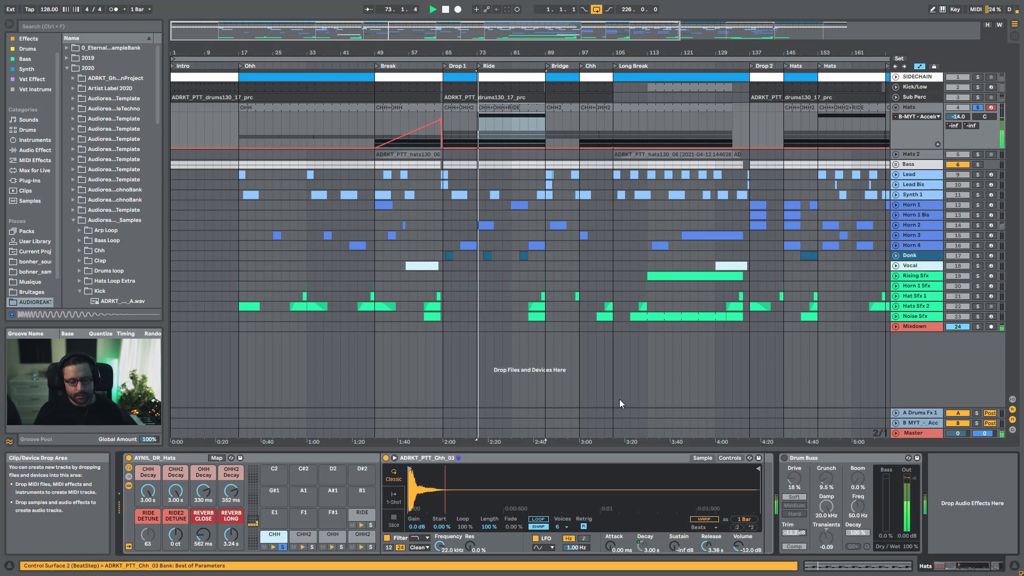
Open the CHH+OHH+RIDE clip, select its CHH notes to examine their velocities during playback, and return to the Hats track's devices
double_click(492, 109)
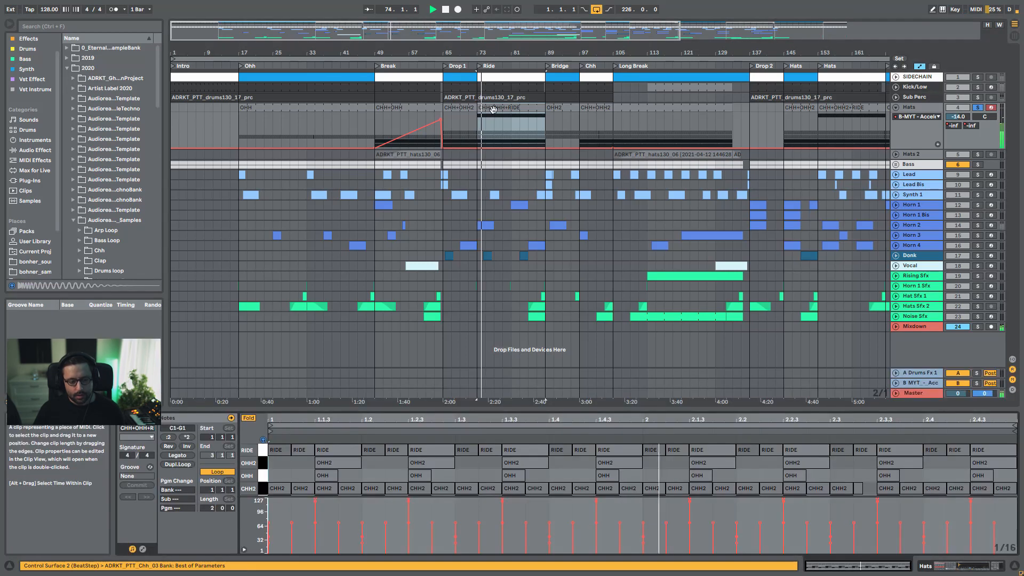
scroll(261, 495, "down", 1)
left_click(263, 490)
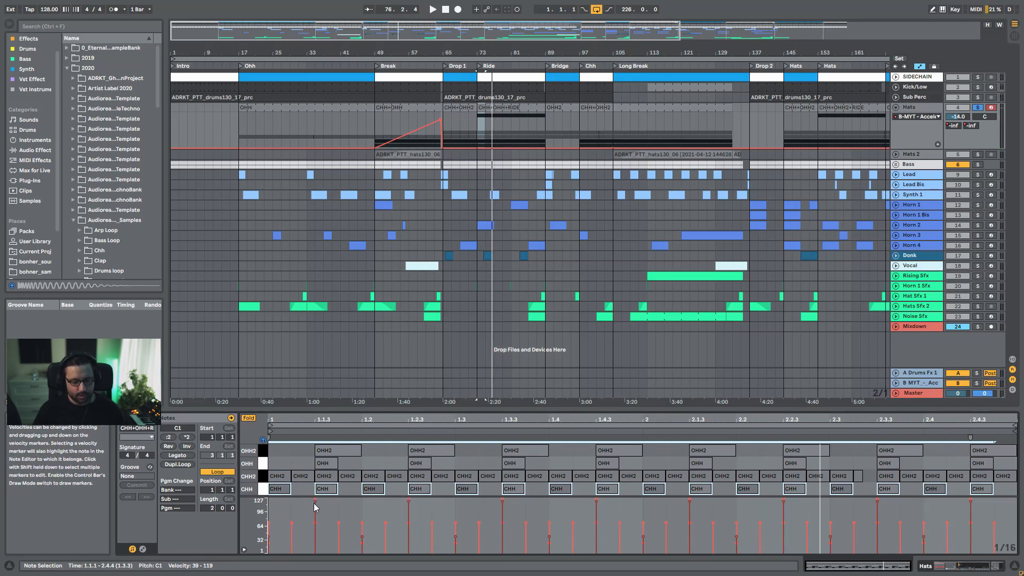
left_click_drag(265, 537, 271, 542)
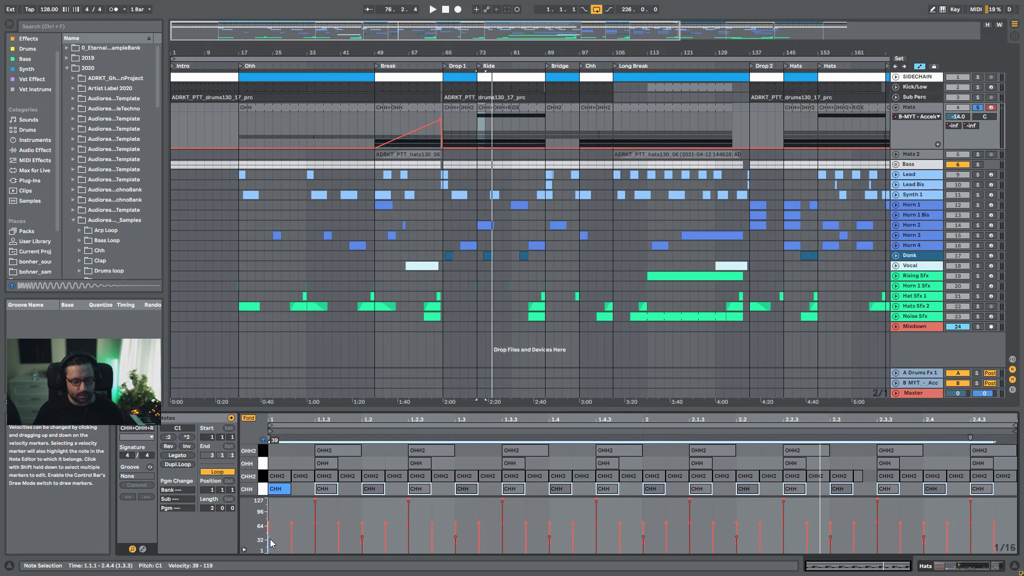
key("space")
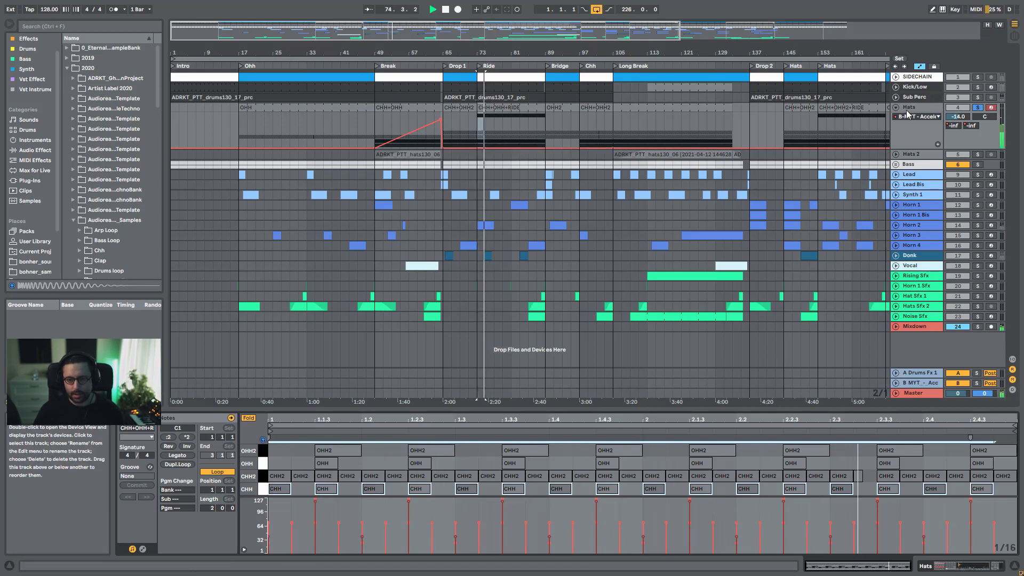
double_click(943, 111)
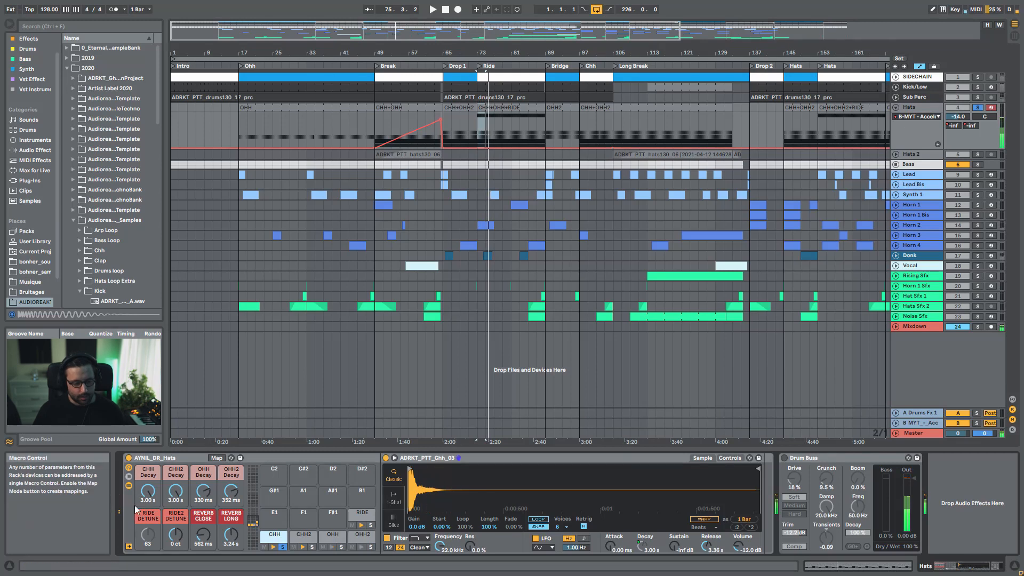
Show the chain list of the AYNIL_DR_Hats rack and examine the Delay on its c Delay 1 return chain during playback
left_click(129, 478)
key("space")
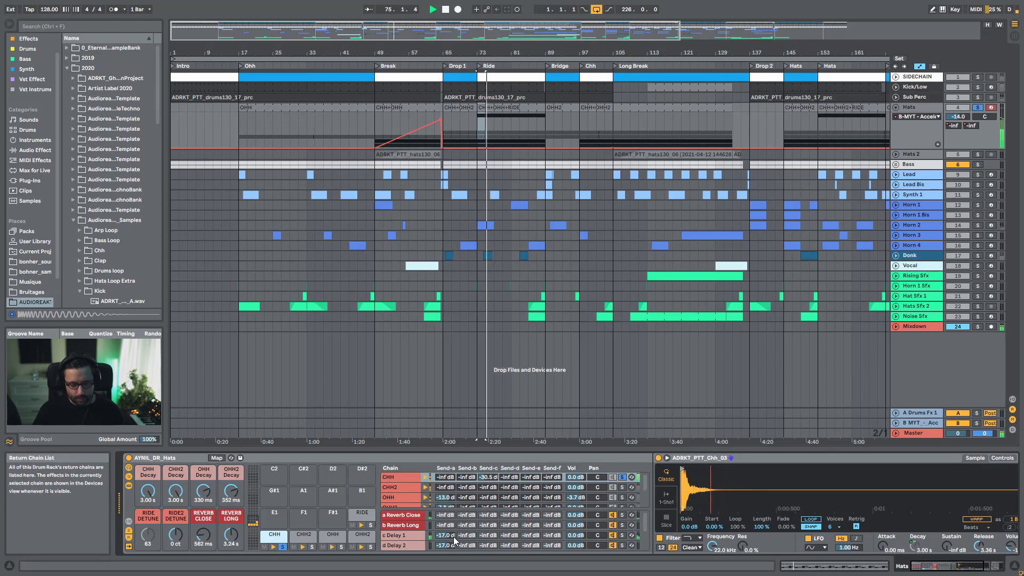
left_click(611, 535)
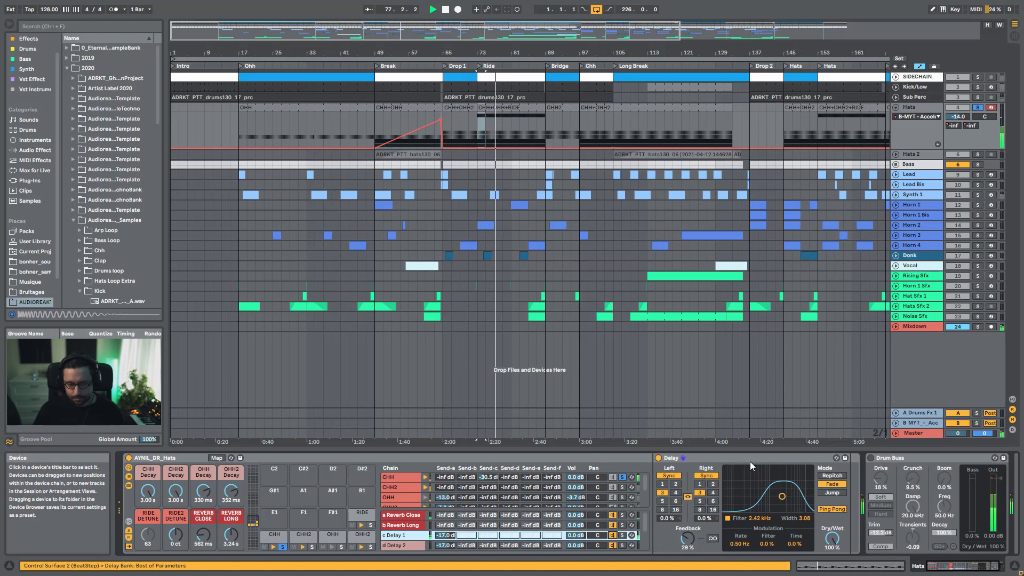
key("space")
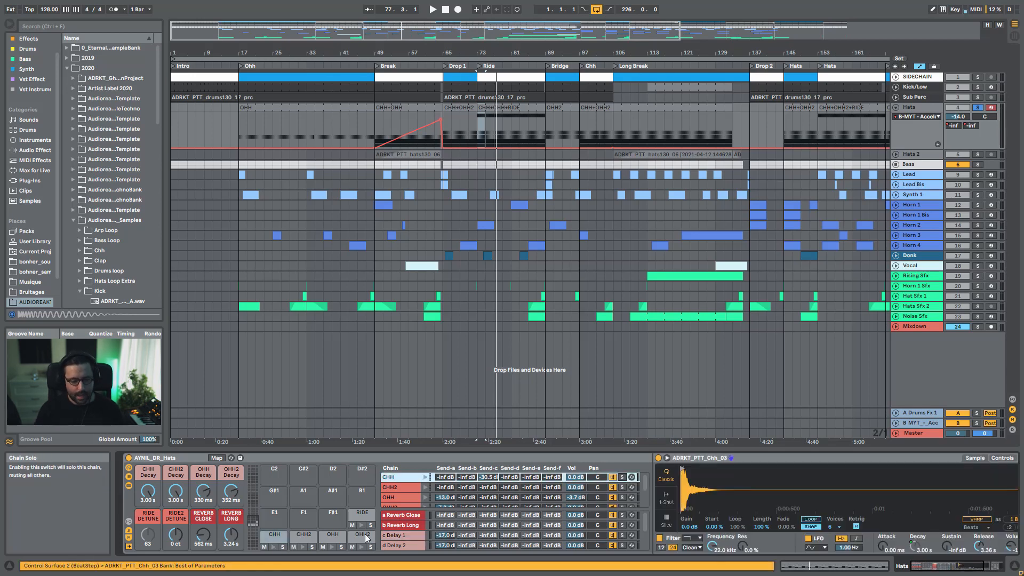
Select the CHH2 pad to examine its sample settings, play the hats, and solo CHH2
mouse_move(953, 566)
left_mouse_down()
mouse_move(970, 568)
mouse_move(941, 566)
left_mouse_up()
key("space")
key("space")
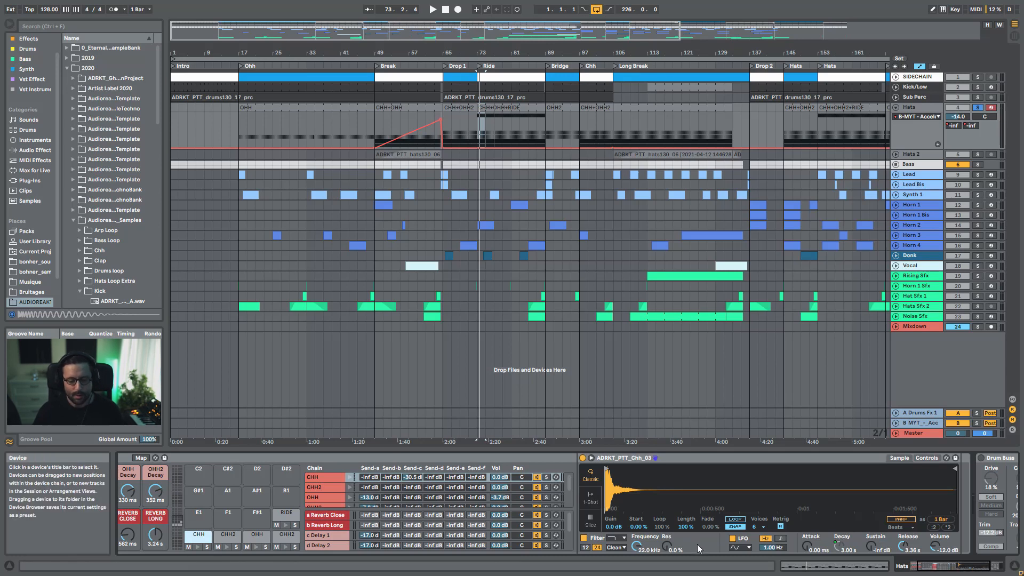
left_click(234, 542)
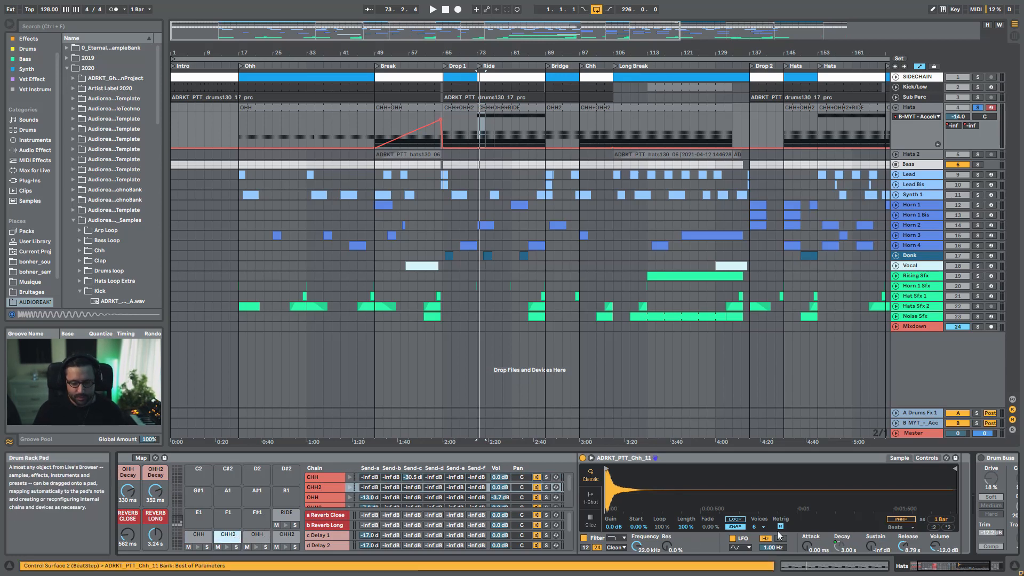
key("space")
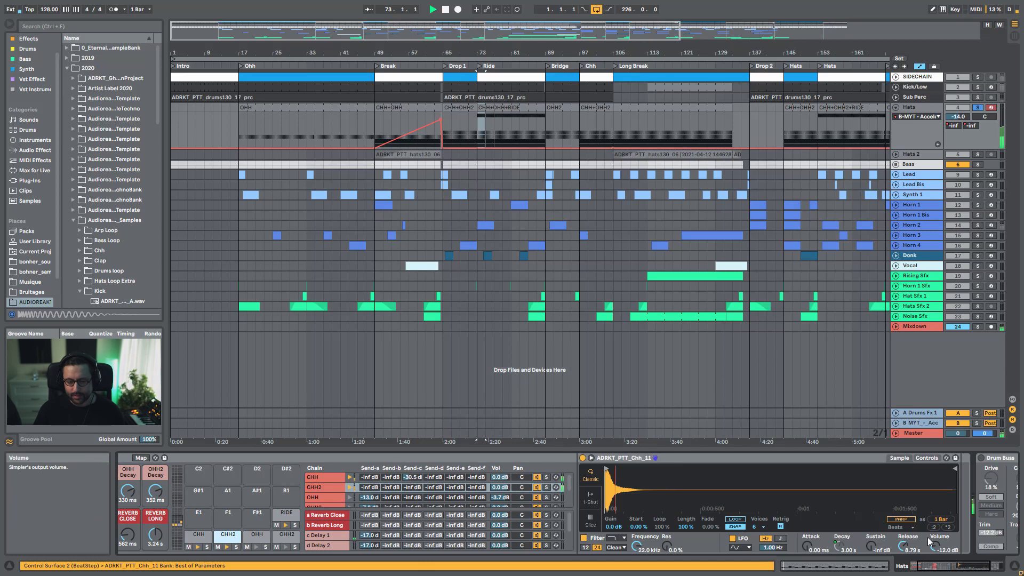
left_click(236, 547)
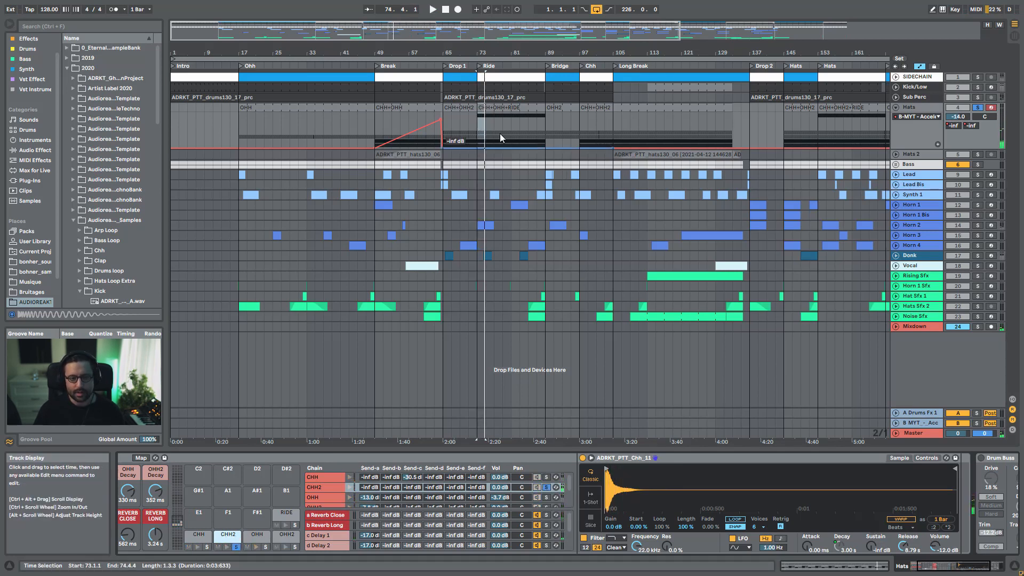
Open the CHH+OHH+RIDE clip in the Ride section and select its CHH2 notes to examine their velocities during playback
left_click(507, 109)
double_click(507, 109)
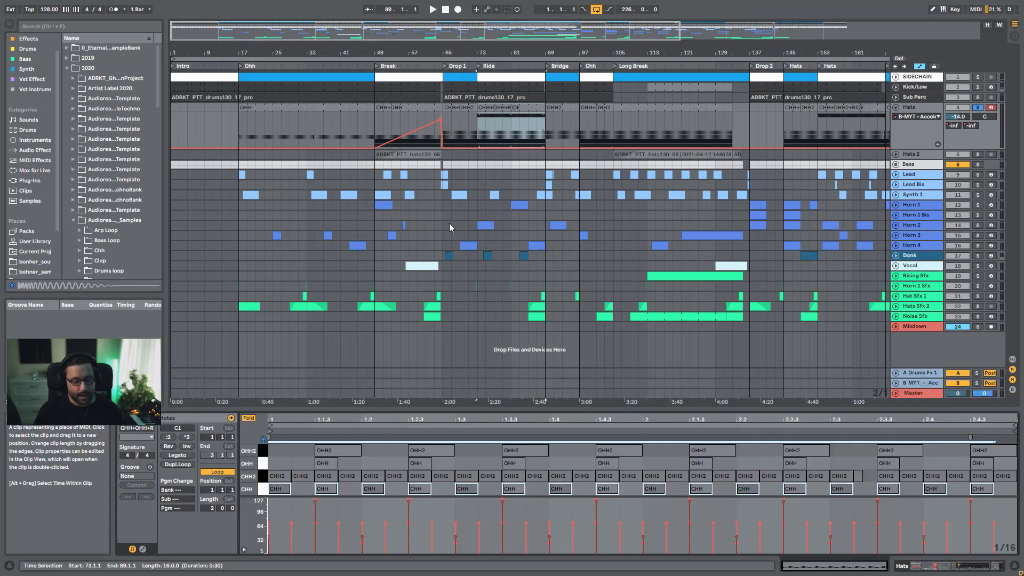
left_click(262, 476)
key("space")
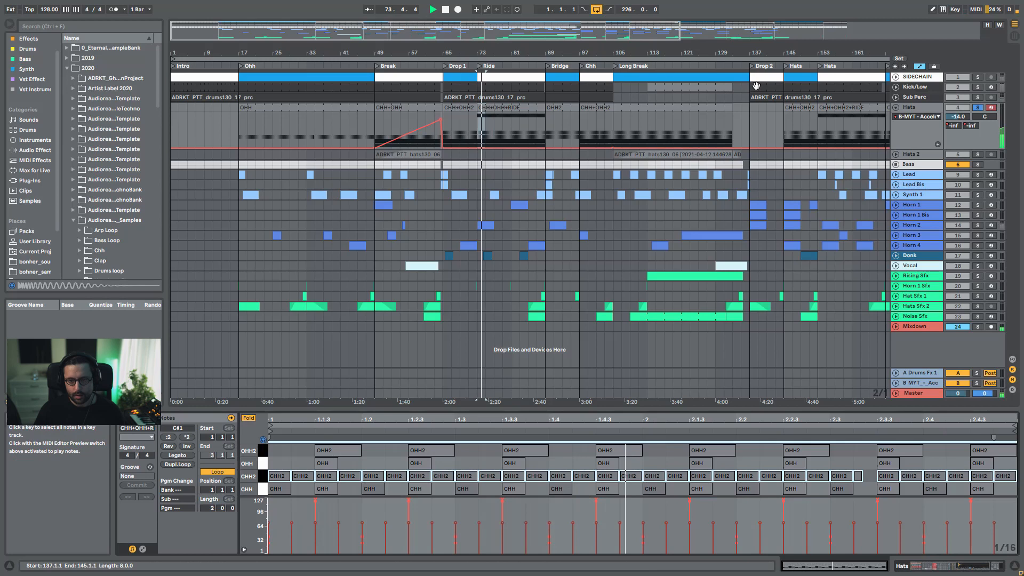
Return to the Hats track's devices, play CHH and CHH2 soloed together, and solo the OHH pad instead
double_click(913, 109)
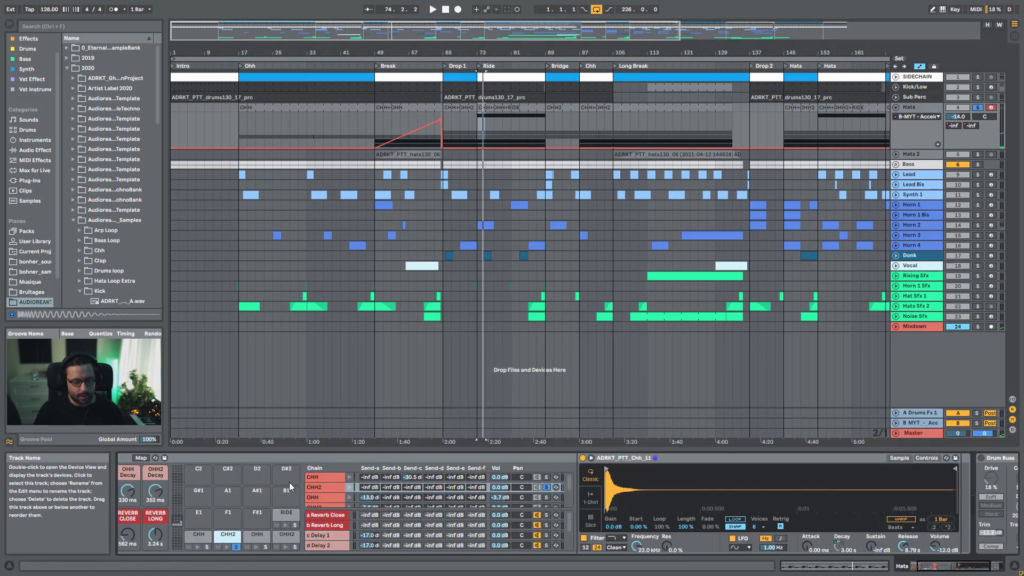
key("space")
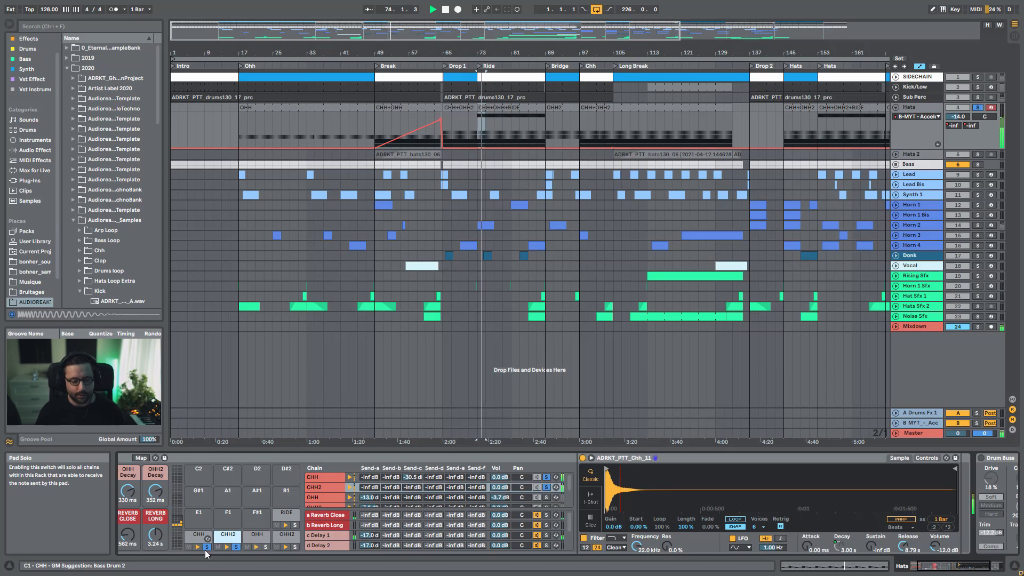
left_click(264, 549)
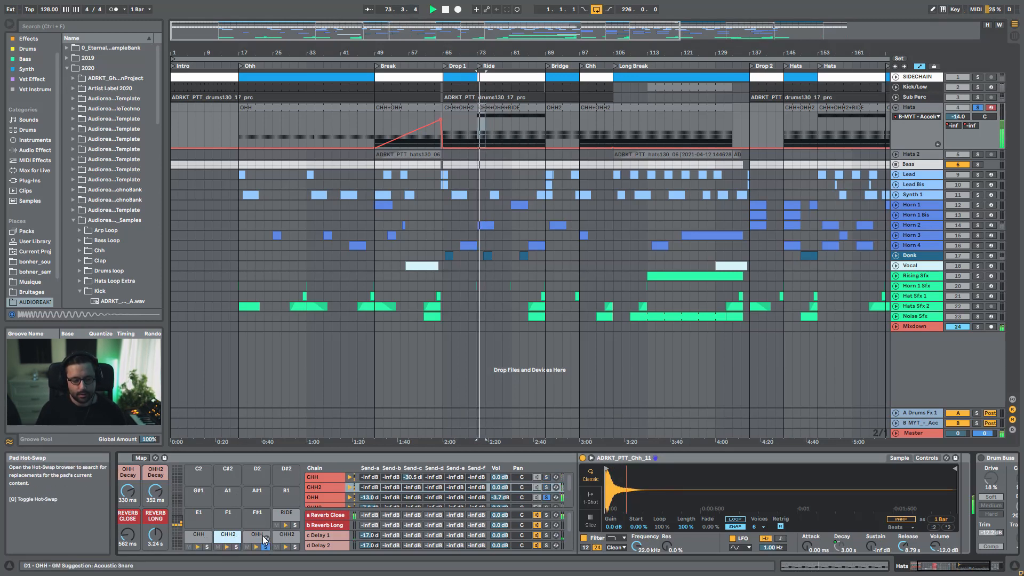
Select the OHH pad, examine its sample's envelope and Saturator settings, and play the soloed OHH
left_click(264, 538)
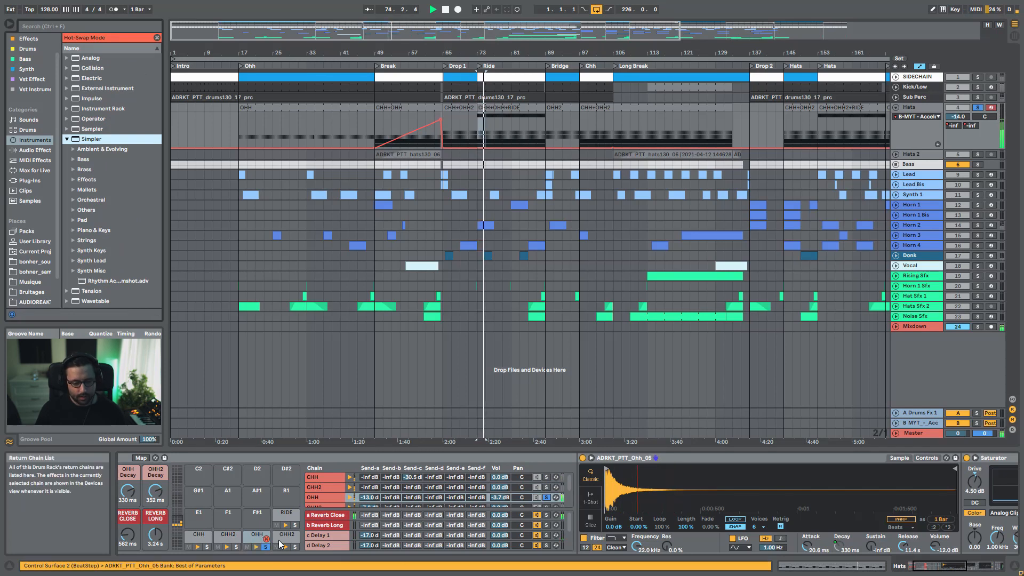
left_click(252, 537)
left_click_drag(927, 570, 939, 570)
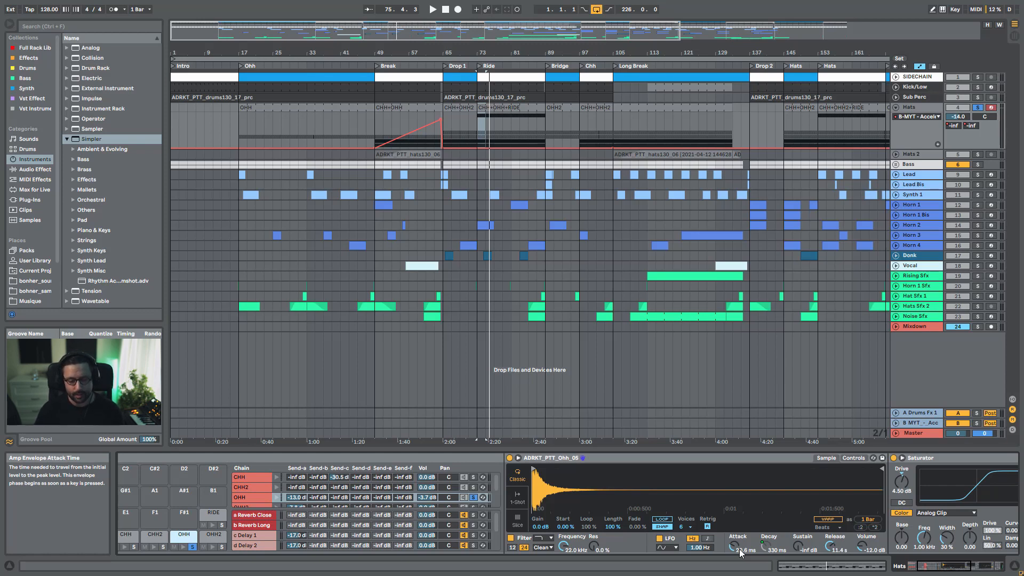
key("space")
left_click(959, 570)
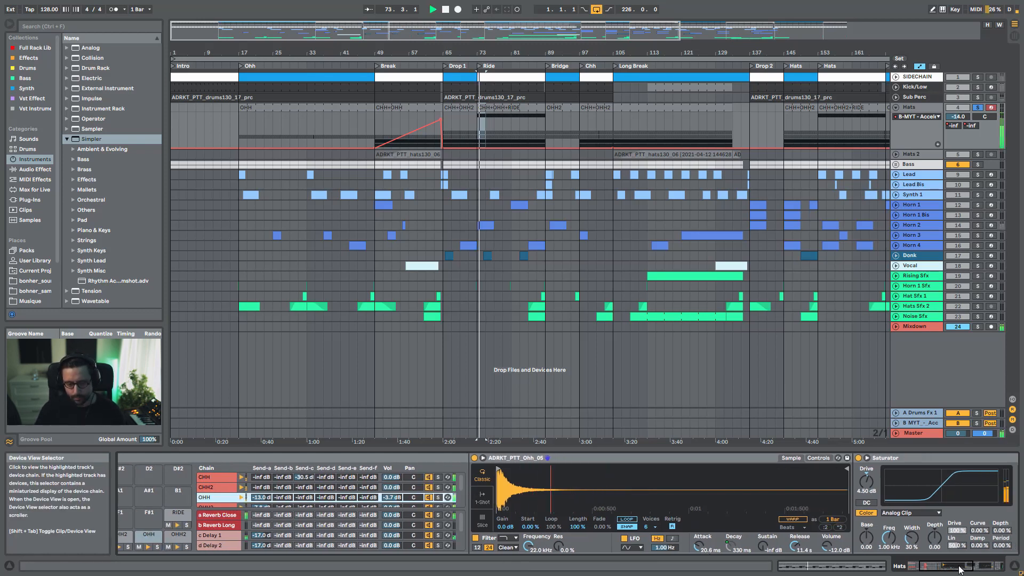
left_click_drag(958, 565, 952, 566)
key("space")
Solo the OHH and OHH2 pads together, play them, and select OHH2 to examine its sample
left_click(271, 547)
left_click(302, 547)
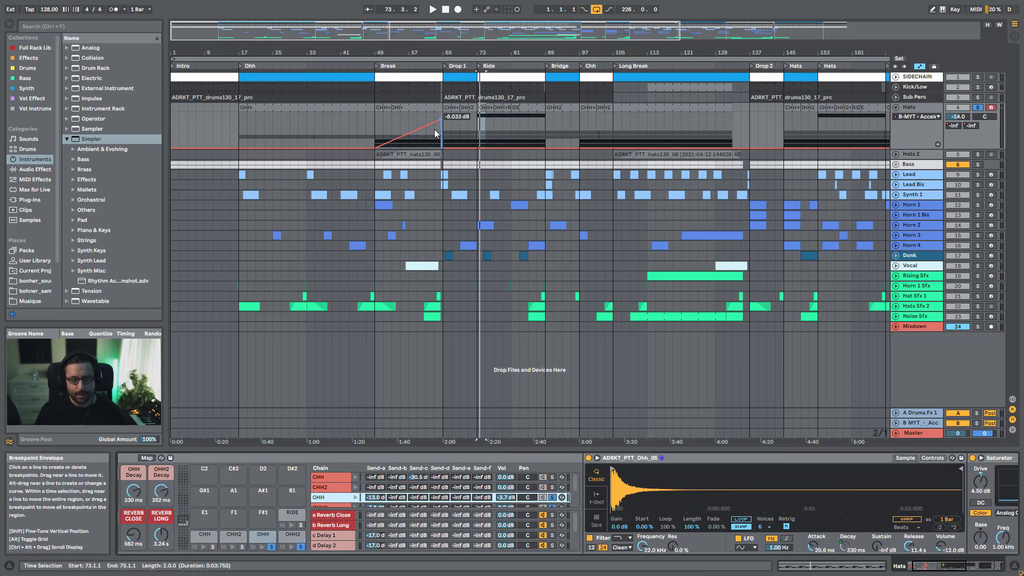
key("space")
left_click(292, 535)
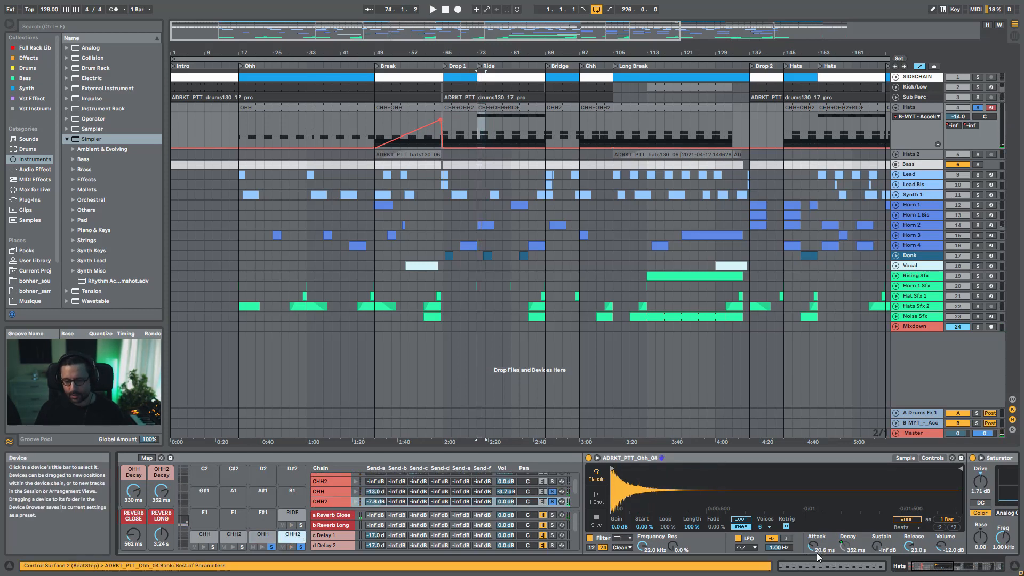
Examine the Saturator and EQ Eight settings on the OHH and OHH2 chains
left_click(929, 568)
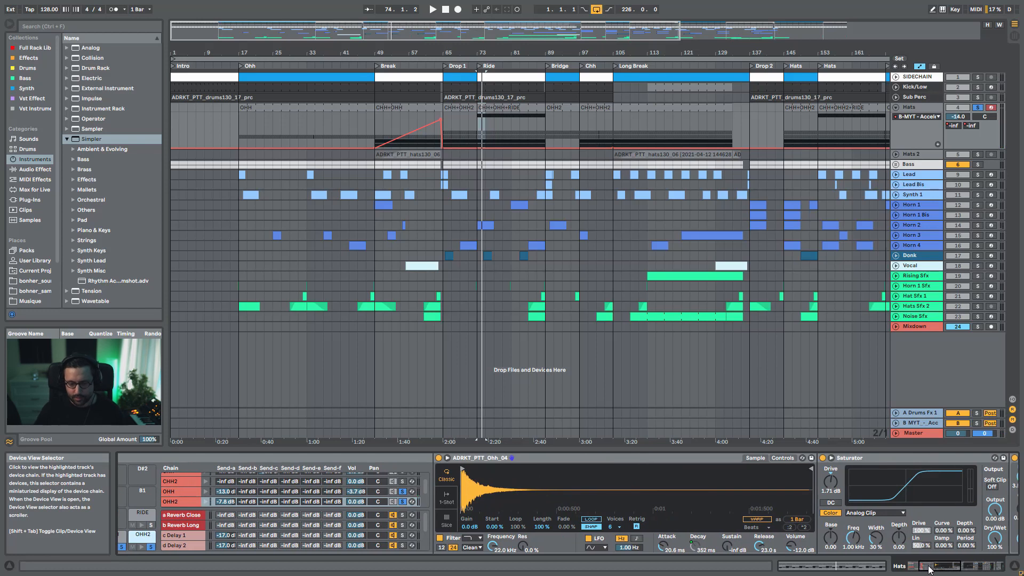
left_click(973, 570)
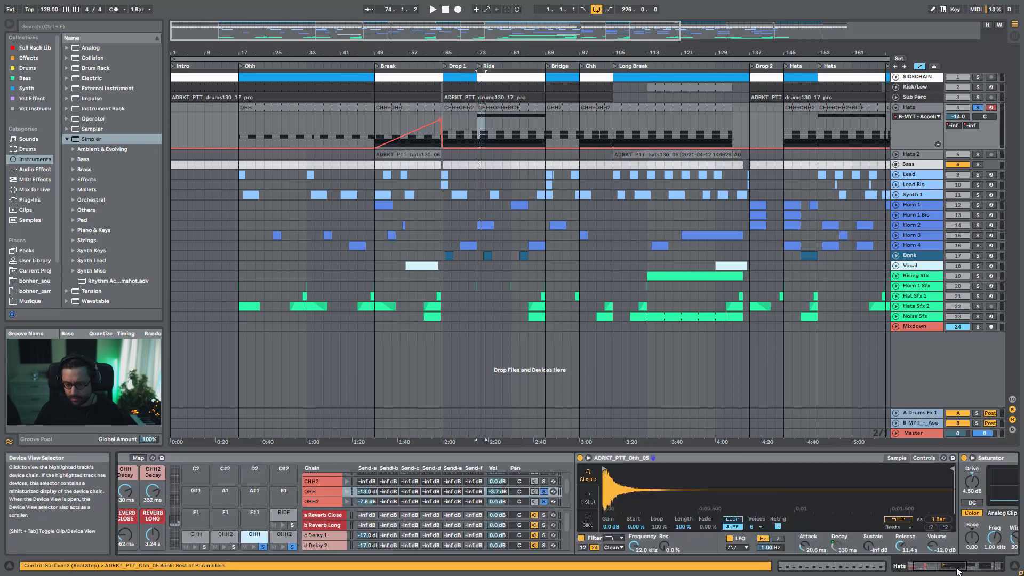
left_click(975, 570)
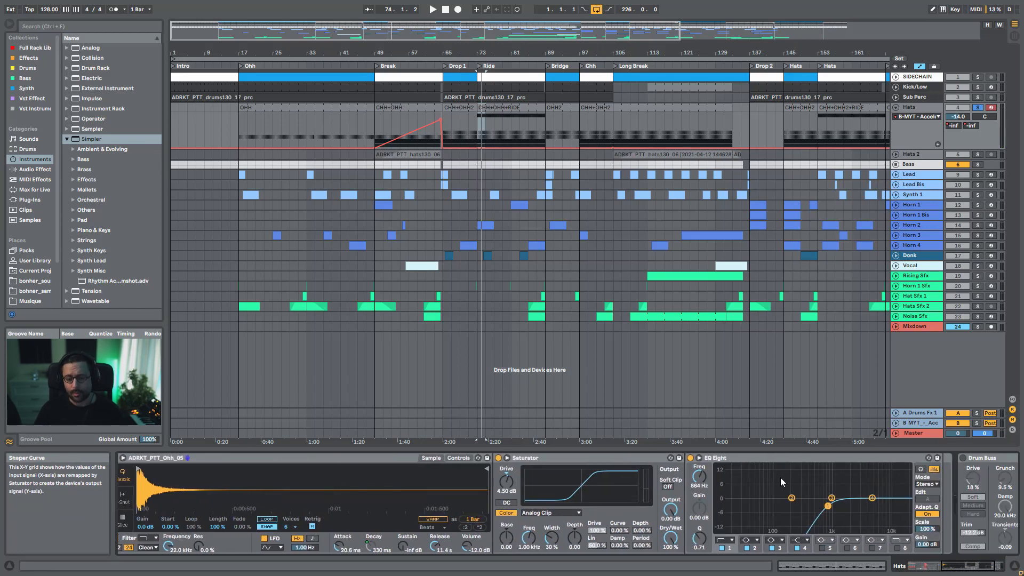
mouse_move(969, 572)
left_mouse_down()
mouse_move(934, 568)
mouse_move(964, 569)
left_mouse_up()
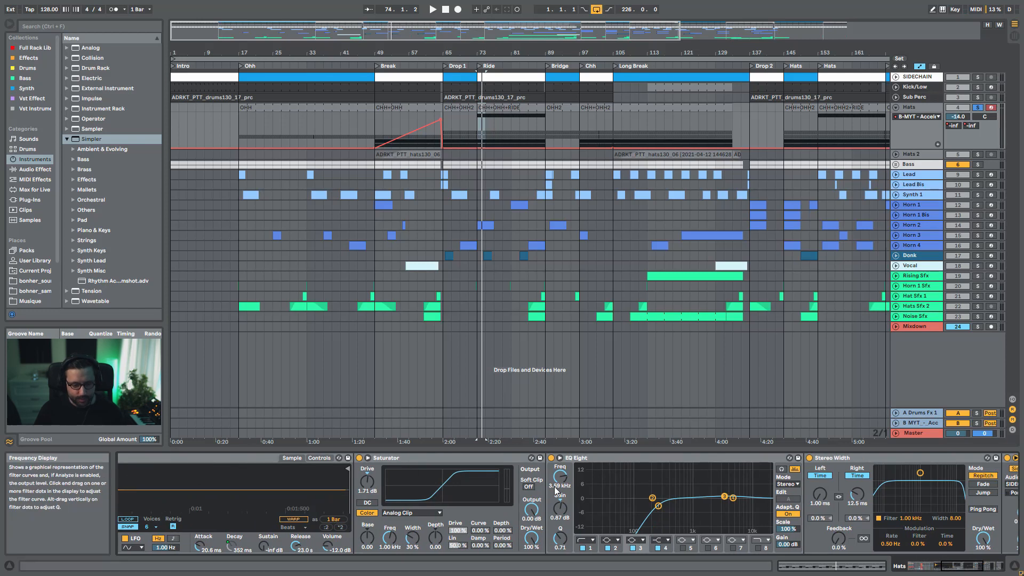
Compare the OHH2 sound during playback with its Stereo Width delay deactivated and reactivated
left_click(809, 458)
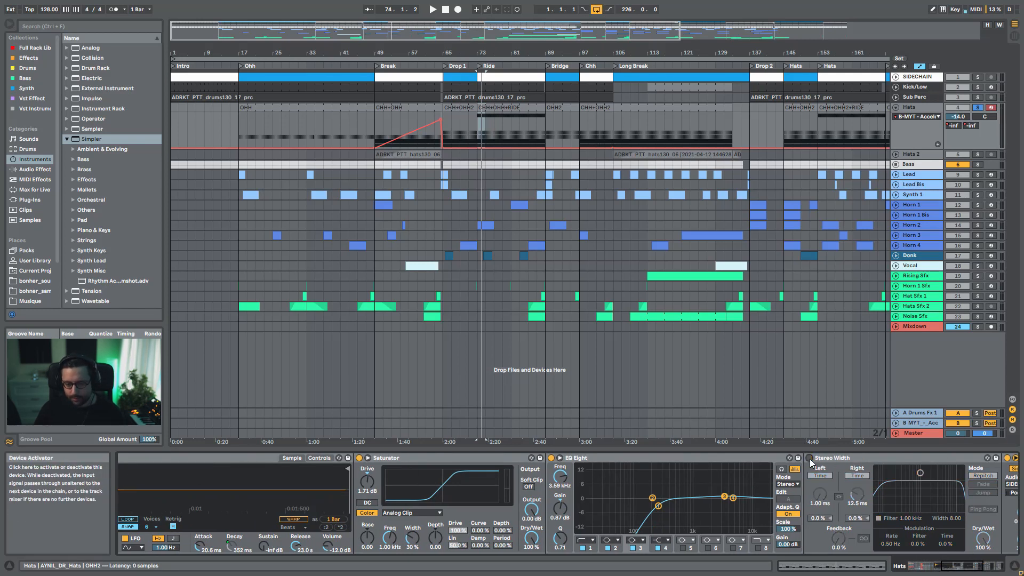
key("space")
left_click(809, 458)
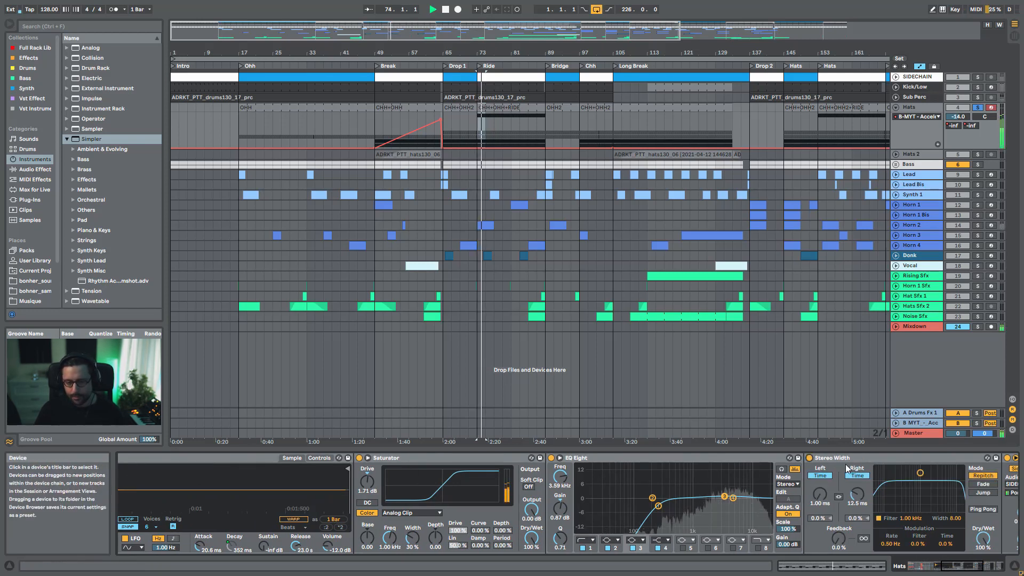
key("space")
Examine the Stereo Width delay times and the sidechained Compressor on the OHH2 chain
left_click(847, 458)
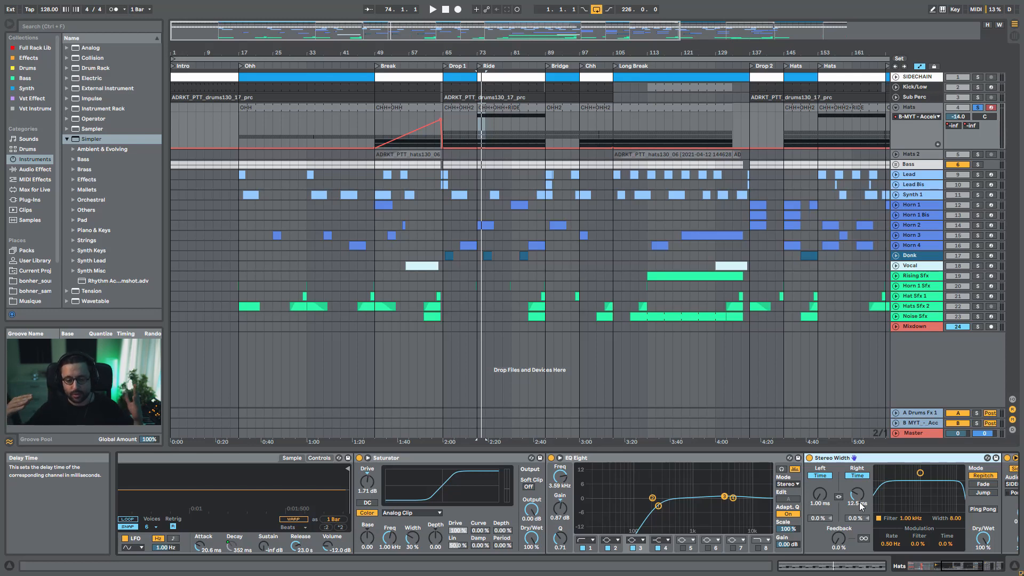
scroll(859, 501, "down", 5)
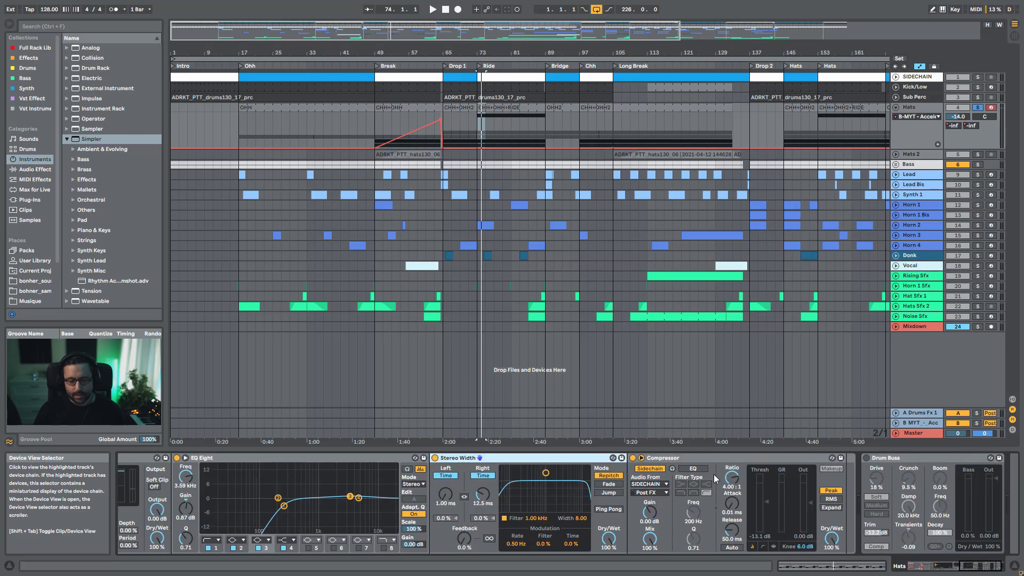
left_click(685, 464)
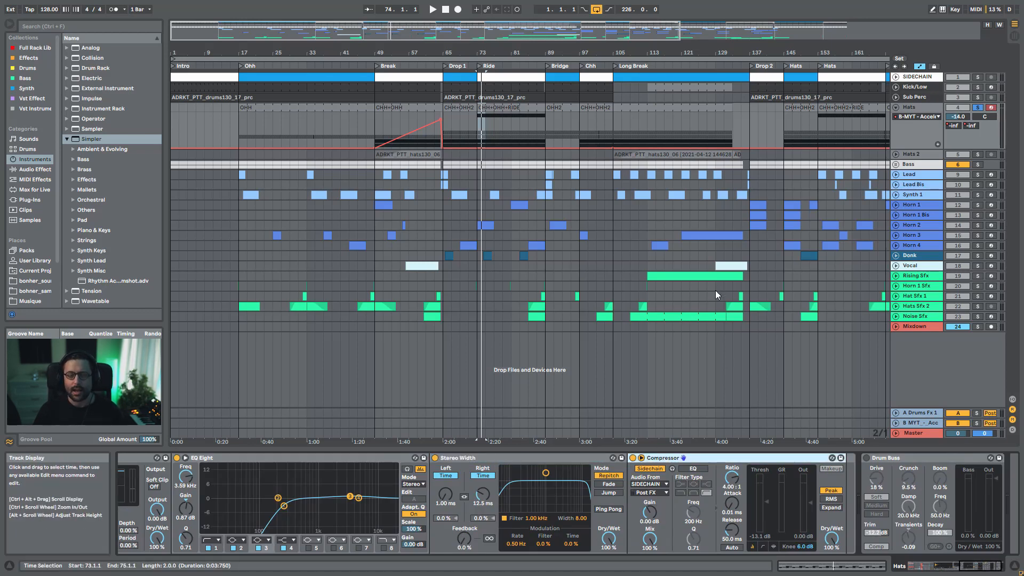
Solo the RIDE pad in the AYNIL_DR_Hats rack and select it to show its sample
left_click_drag(990, 565, 940, 571)
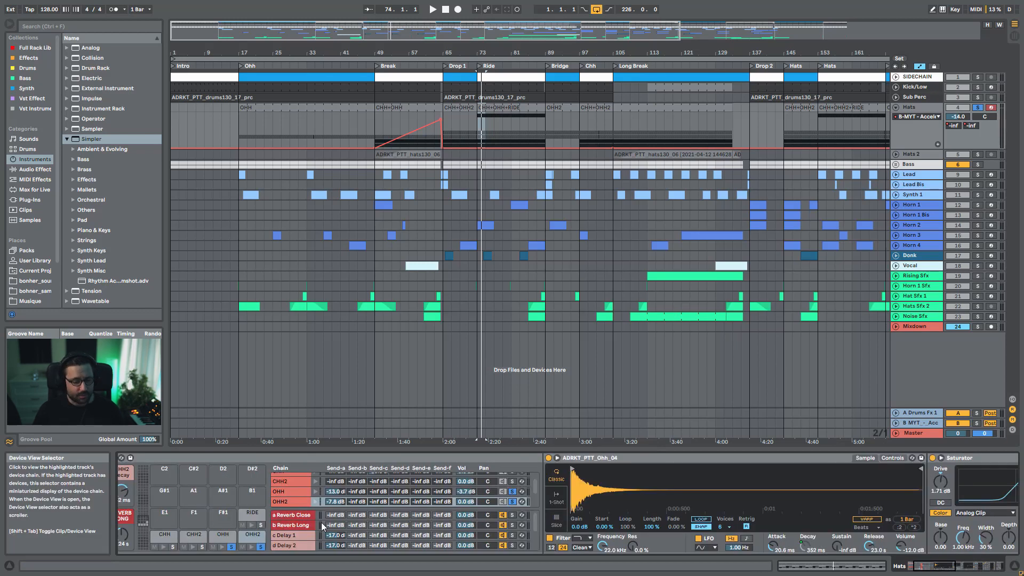
left_click(259, 525)
left_click(252, 513)
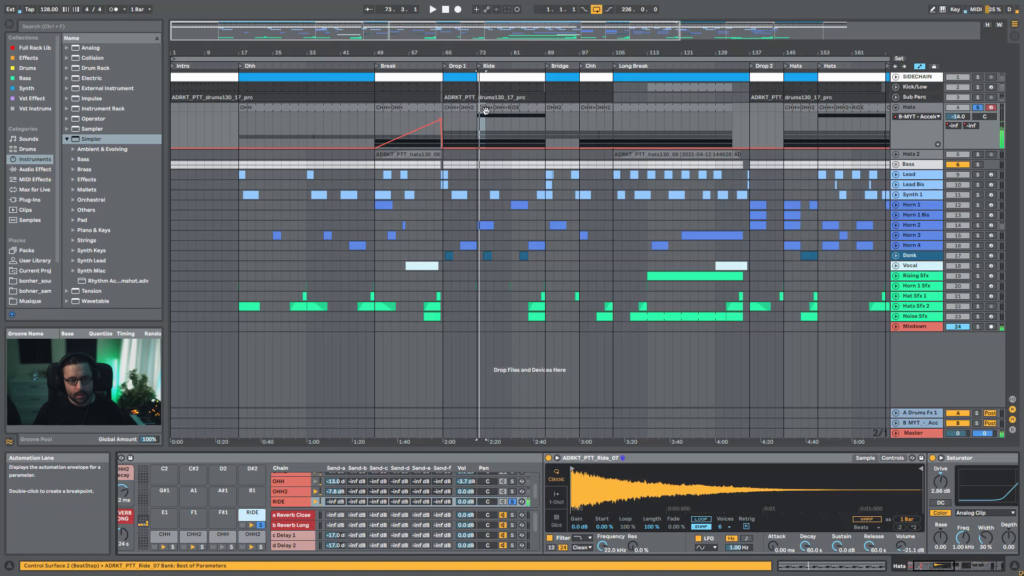
Open the CHH+OHH+RIDE clip, select its RIDE notes to examine their velocities, and play the soloed ride
double_click(486, 110)
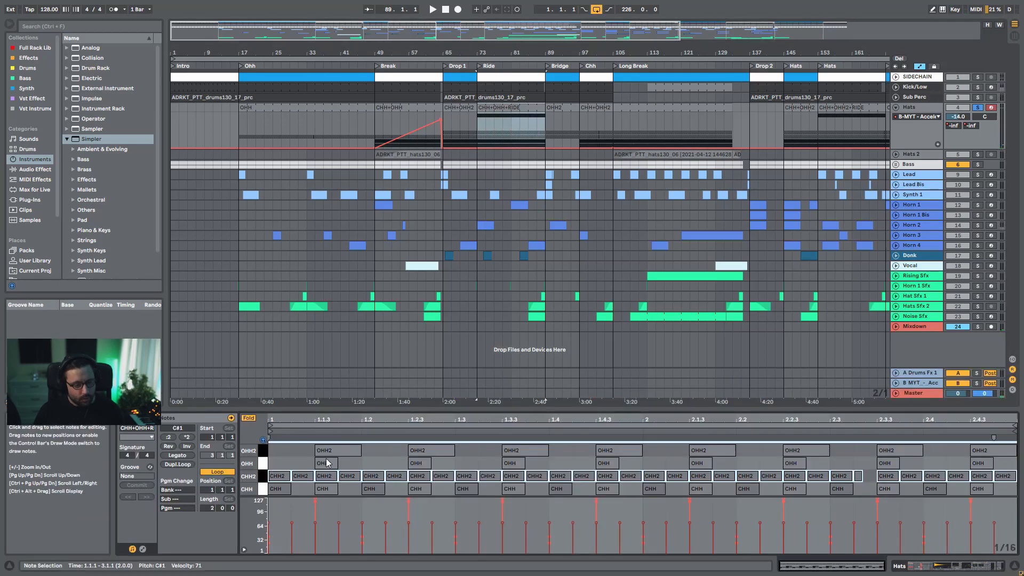
scroll(333, 475, "up", 1)
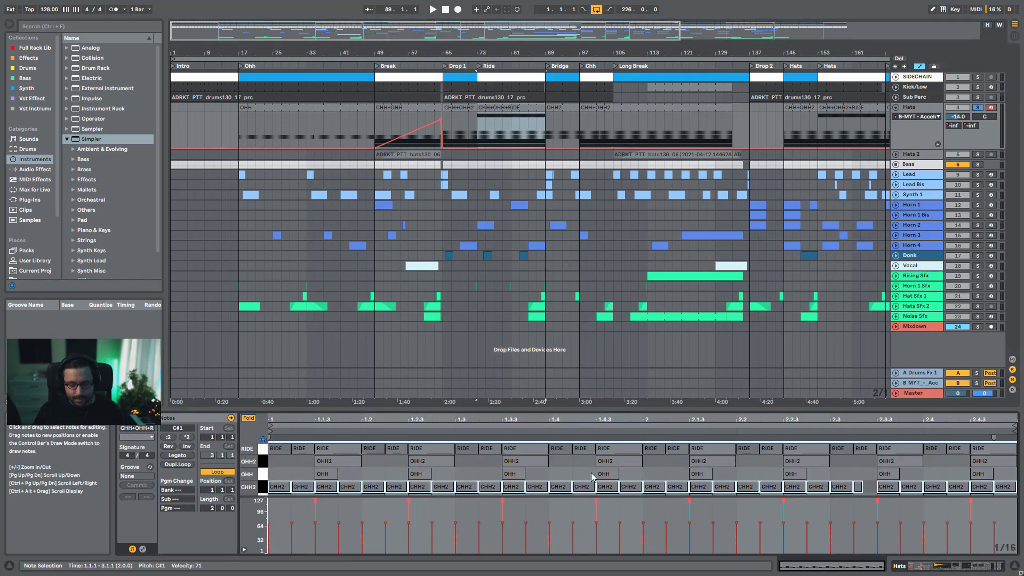
left_click(262, 448)
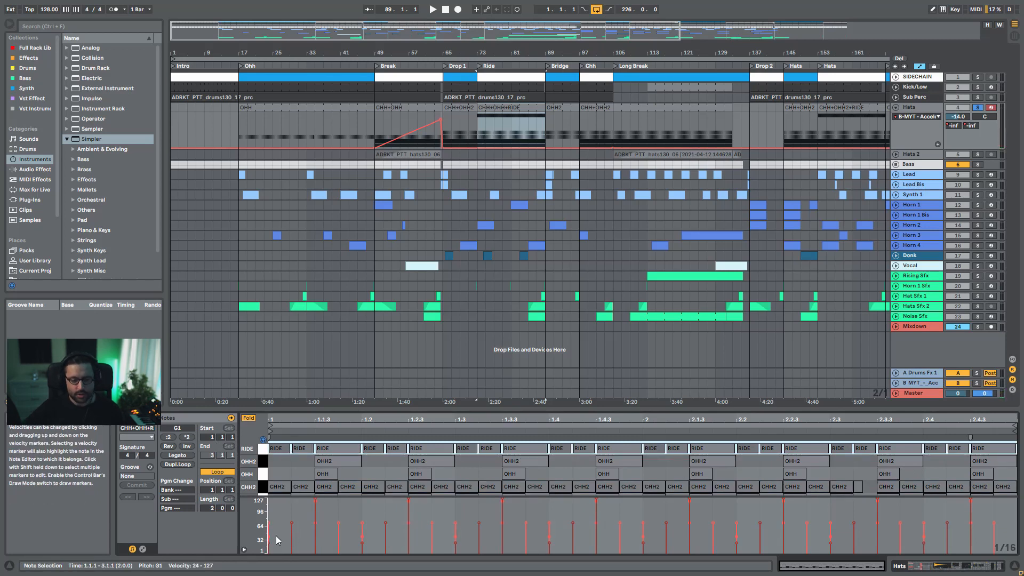
key("space")
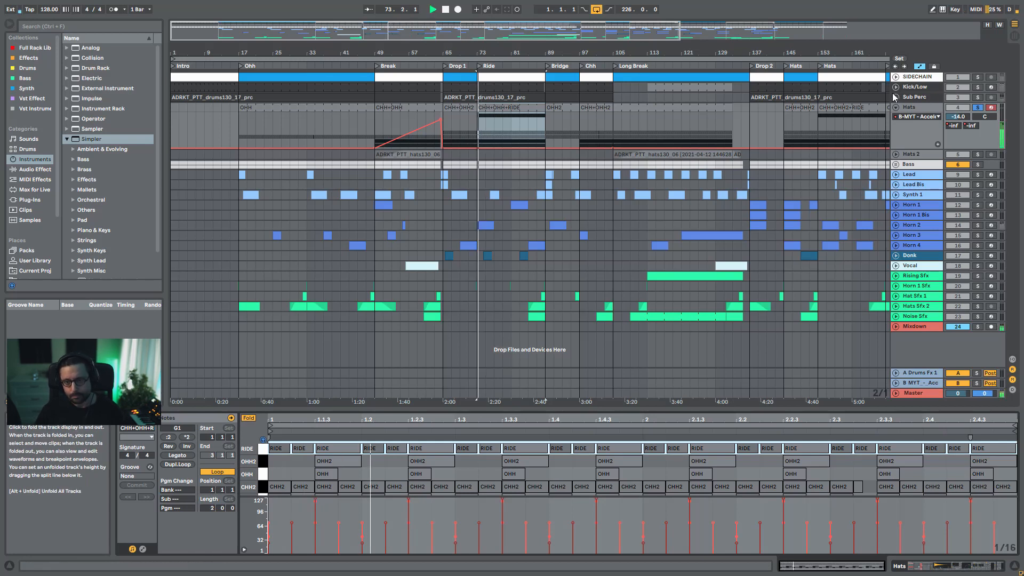
Return to the Hats track's devices and compare the ride with EQ Eight band 3 off and on during playback
double_click(913, 109)
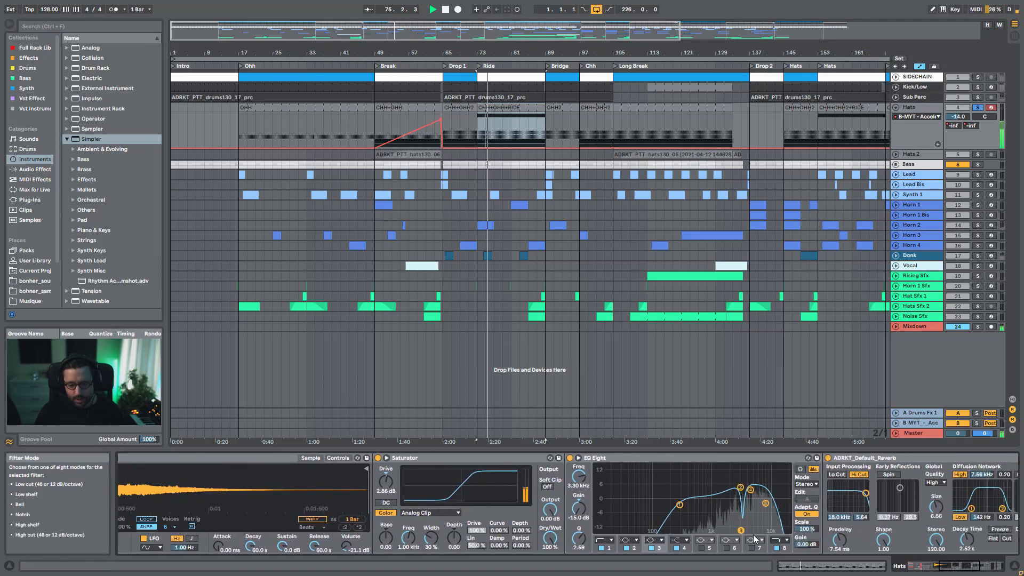
left_click(651, 549)
left_click(652, 549)
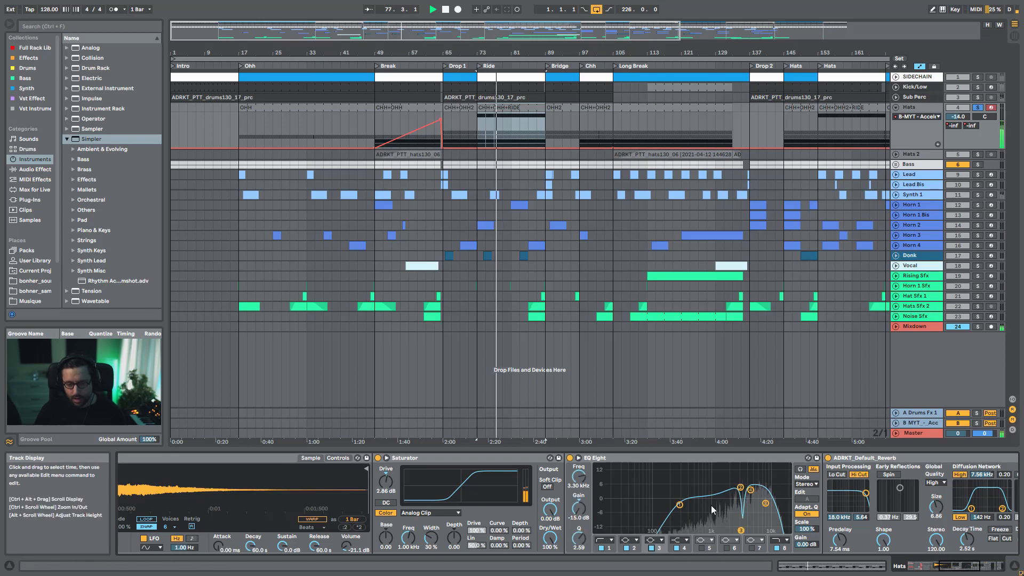
key("space")
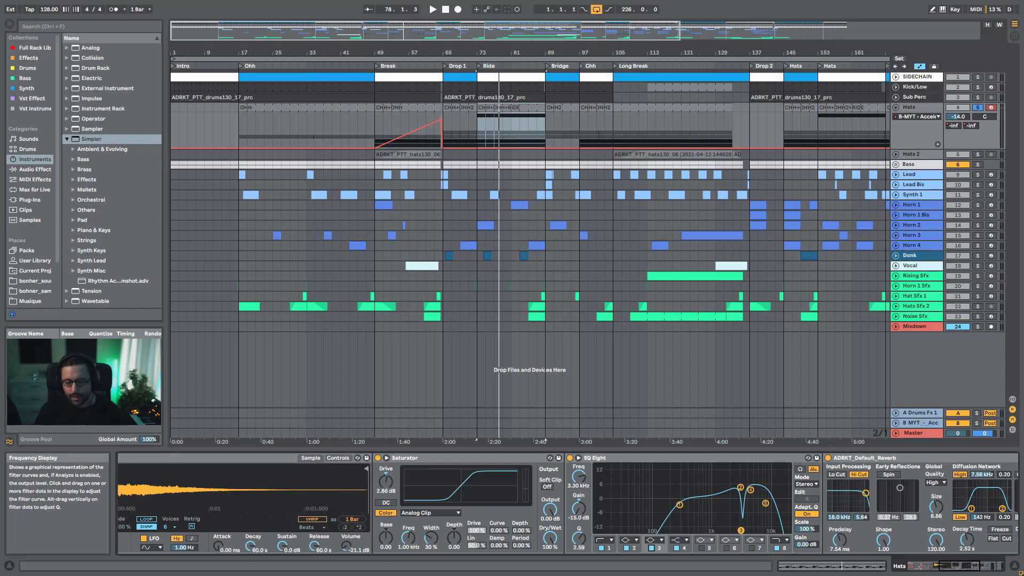
Examine the ADRKT_Default_Reverb and sidechained Compressor on the RIDE chain while listening to the ride, and return to the AYNIL_DR_Hats rack
scroll(654, 554, "right", 6)
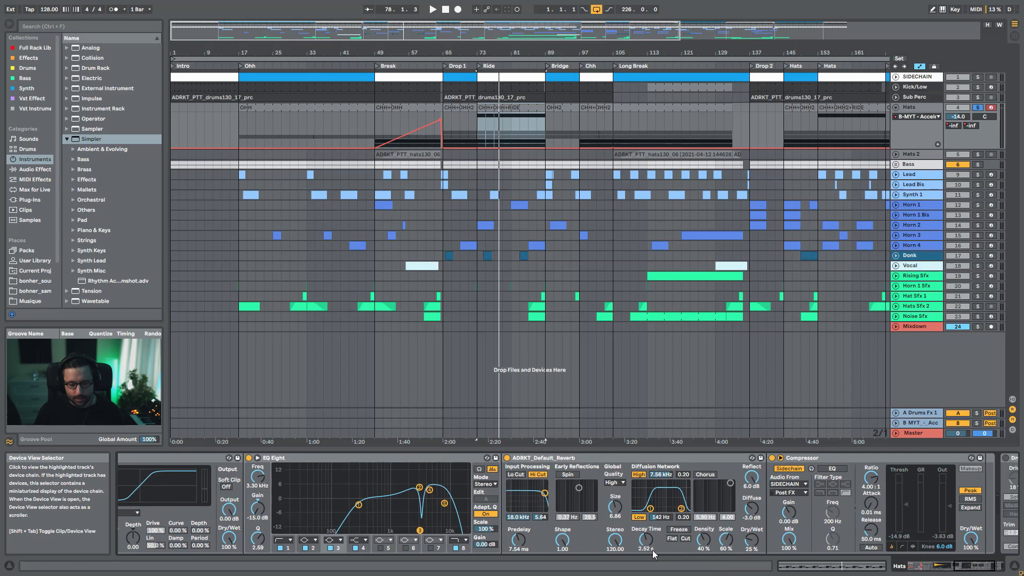
key("space")
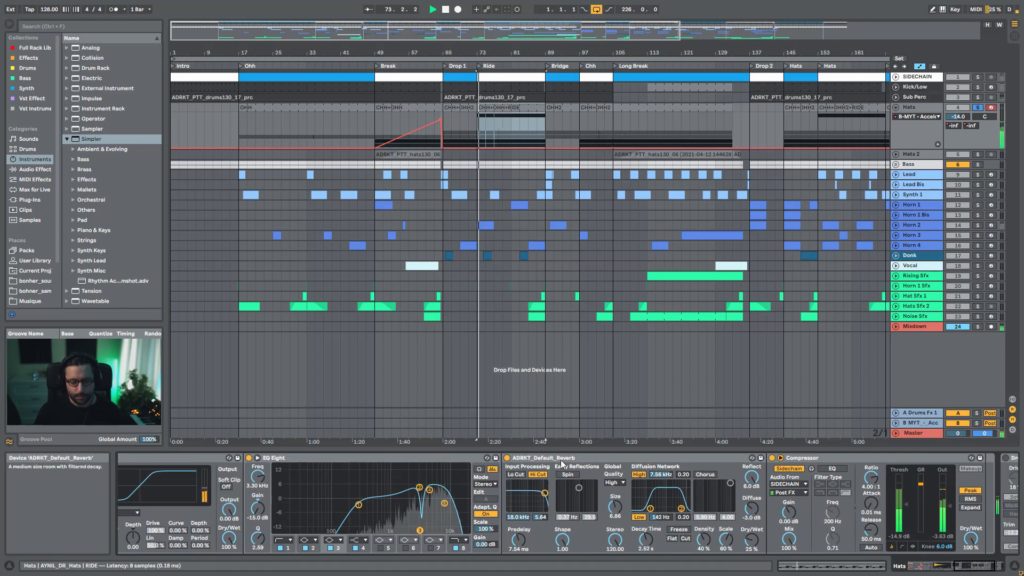
key("space")
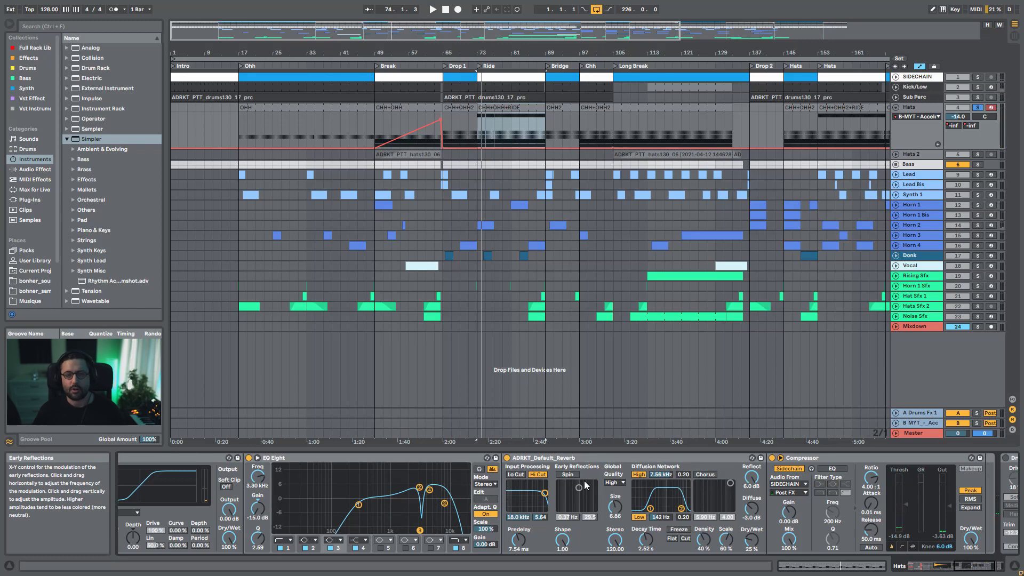
scroll(584, 485, "left", 10)
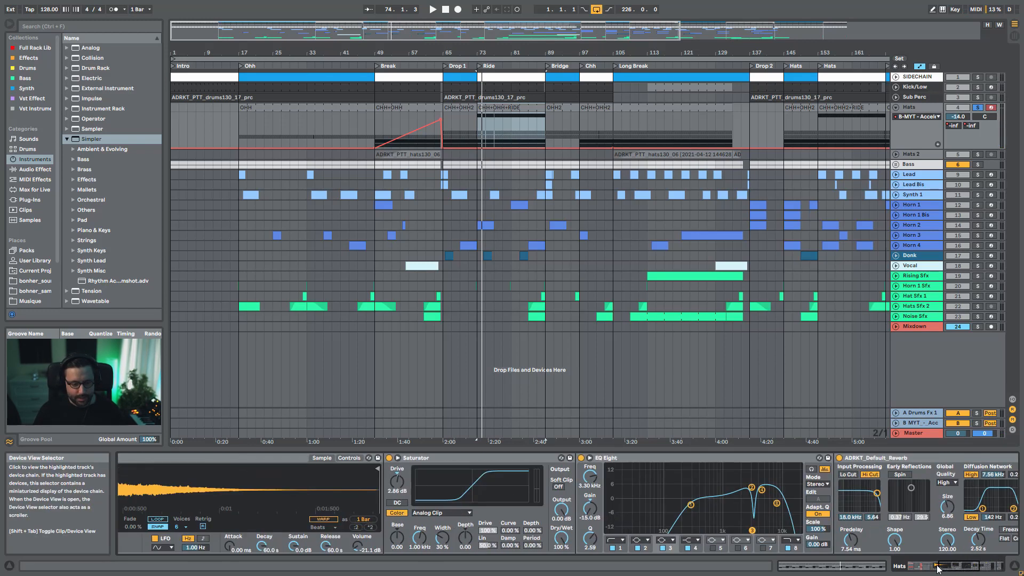
key("space")
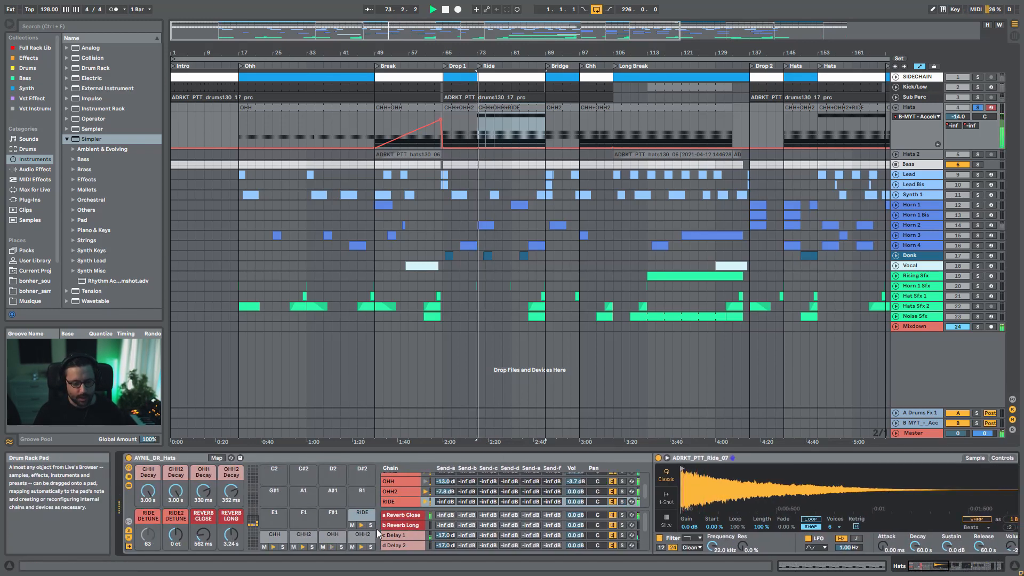
Hide the AYNIL_DR_Hats chains and compare the hats with Drum Buss off and on during playback
left_click(129, 476)
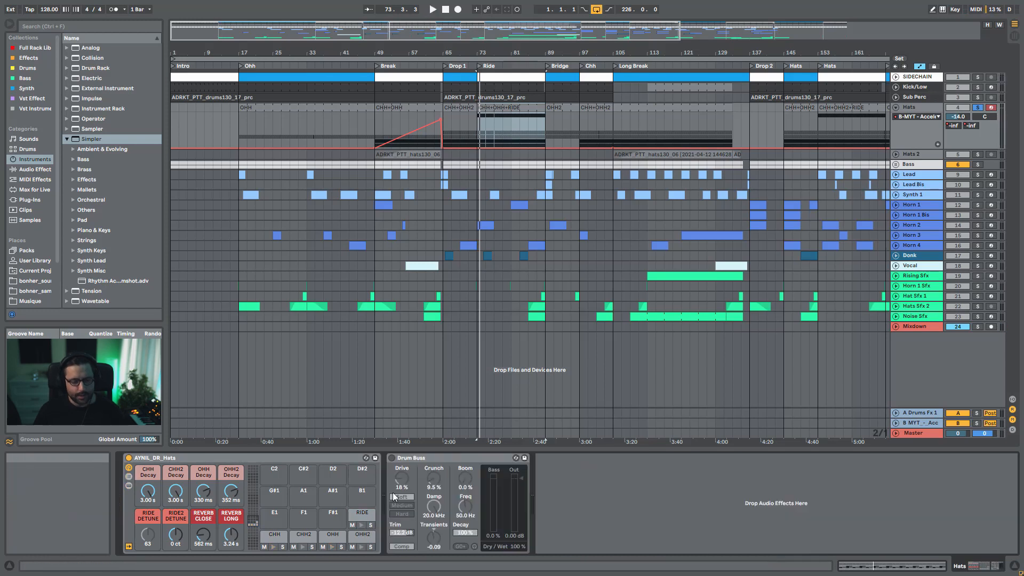
left_click(421, 458)
left_click(392, 458)
key("space")
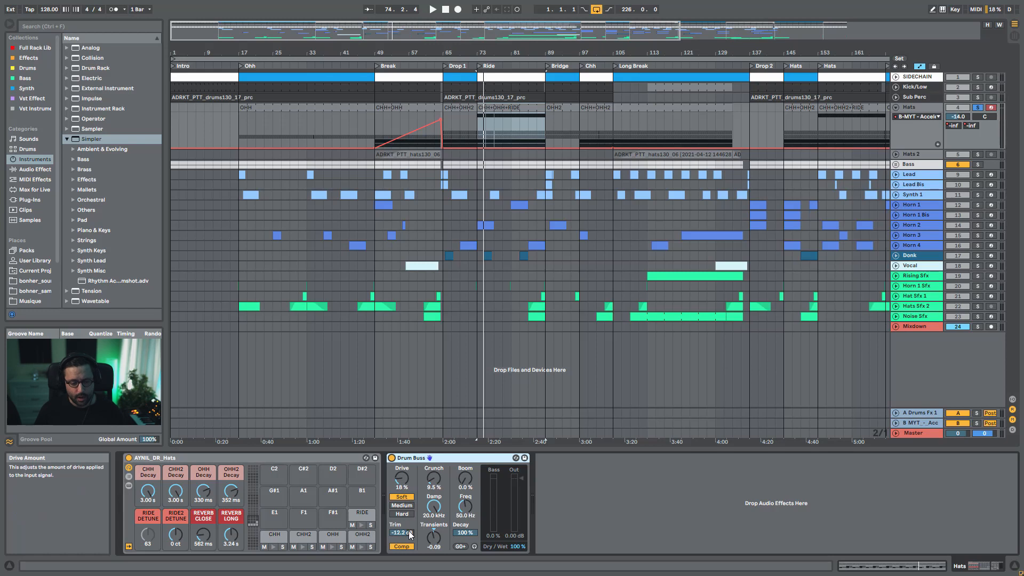
Compare the hats with the Drum Buss Comp off and on, and audition its Transients amount during playback
left_click(401, 546)
key("space")
left_click(406, 547)
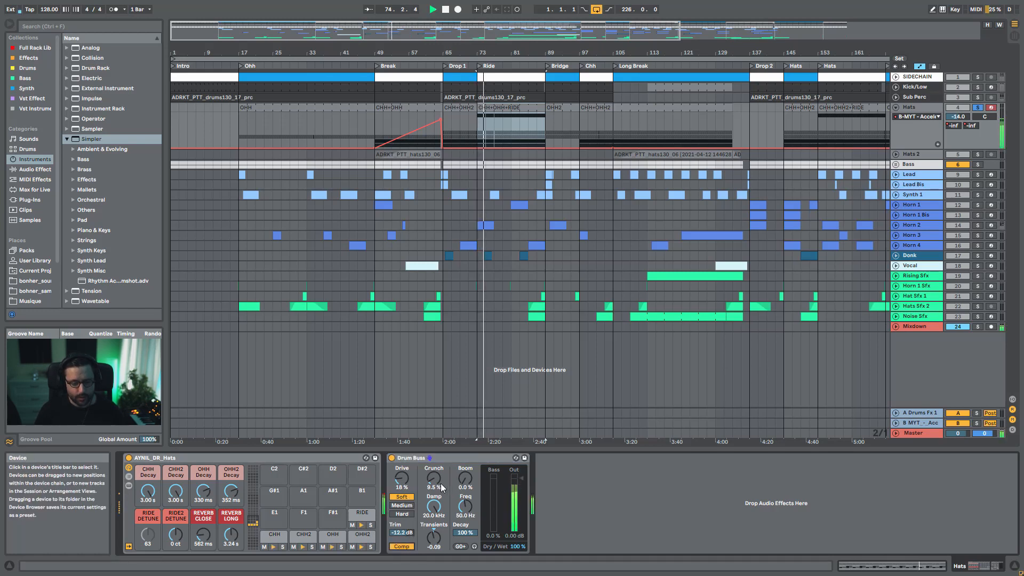
left_click_drag(430, 539, 430, 555)
key("space")
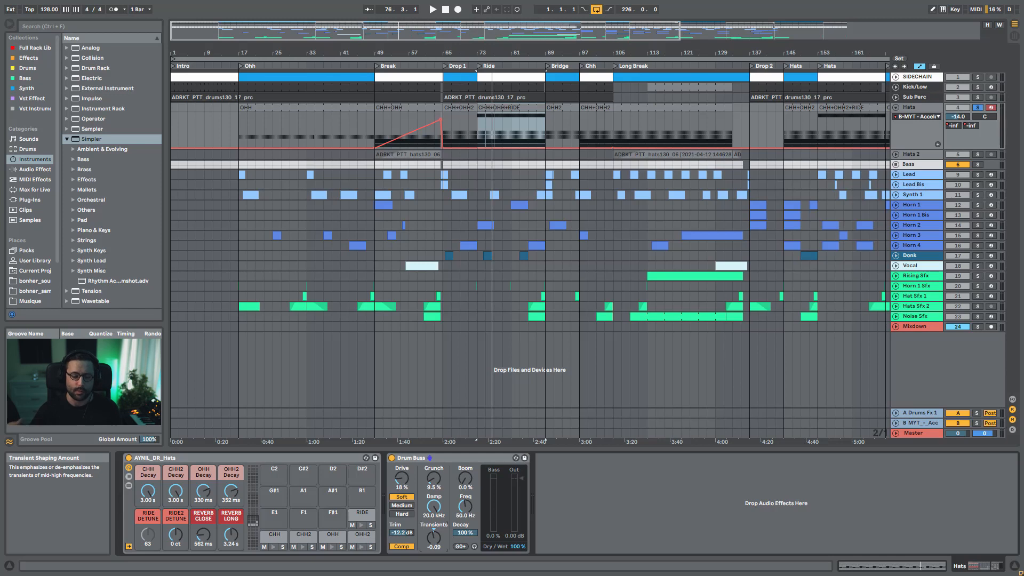
Fold the Hats track, solo and unfold the Hats 2 track, and show the whole arrangement
left_click(895, 107)
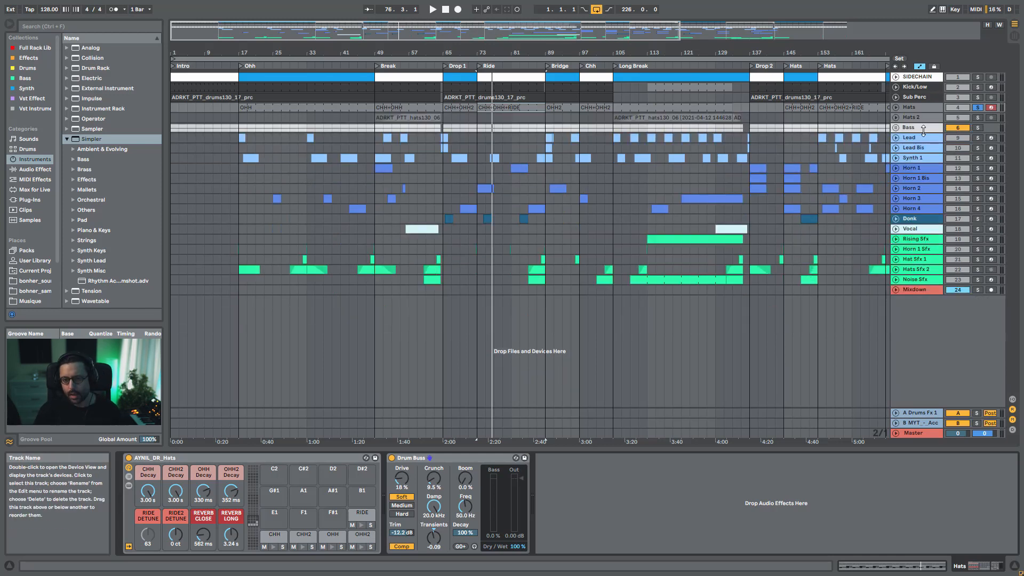
left_click(917, 117)
left_click(977, 117)
left_click(896, 117)
key("minus")
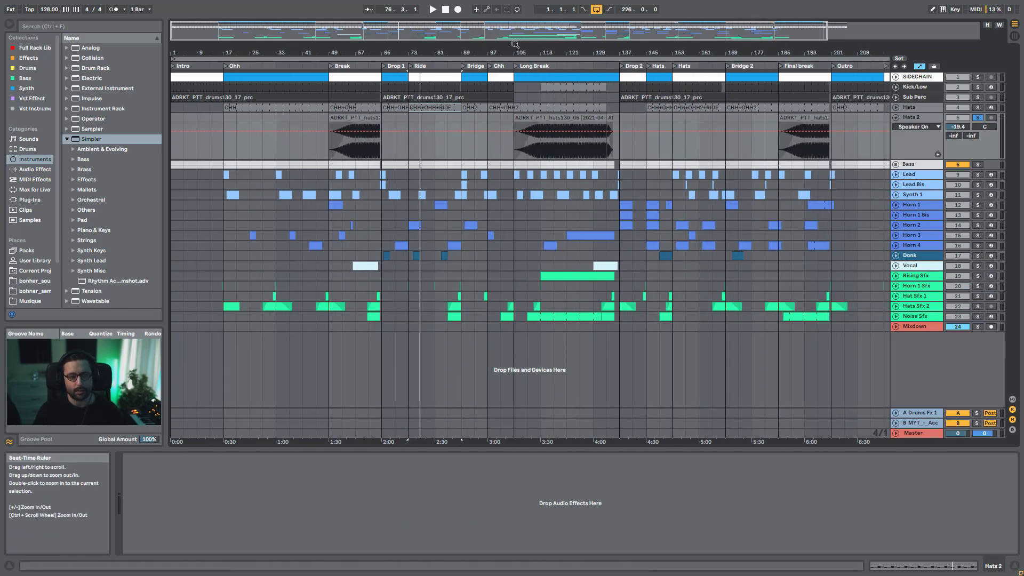
key("minus")
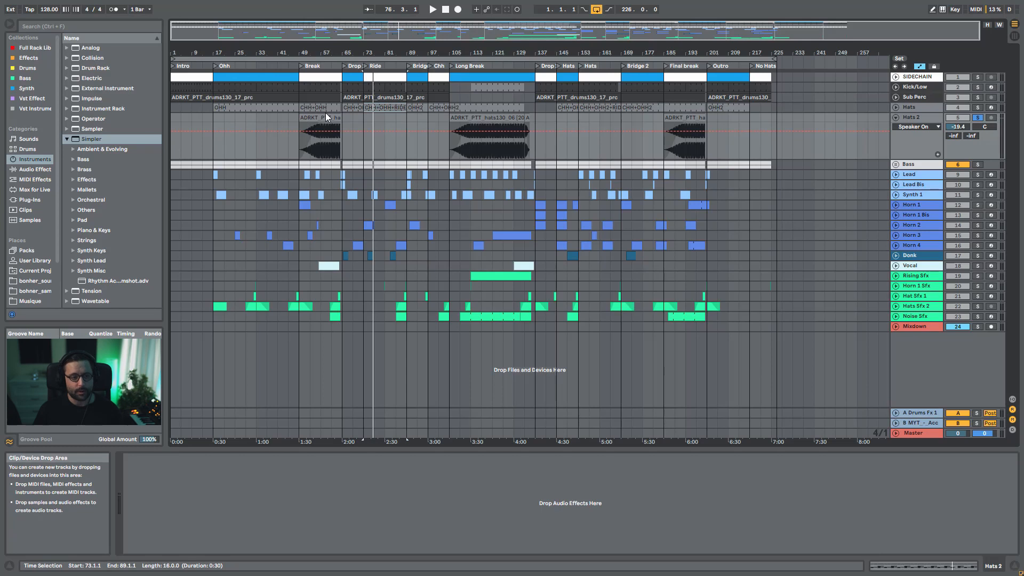
Select the Hats 2 clips in the Break, Long Break and Final break sections, and play the Break clip
left_click(325, 113)
left_click(326, 117)
left_click(499, 118)
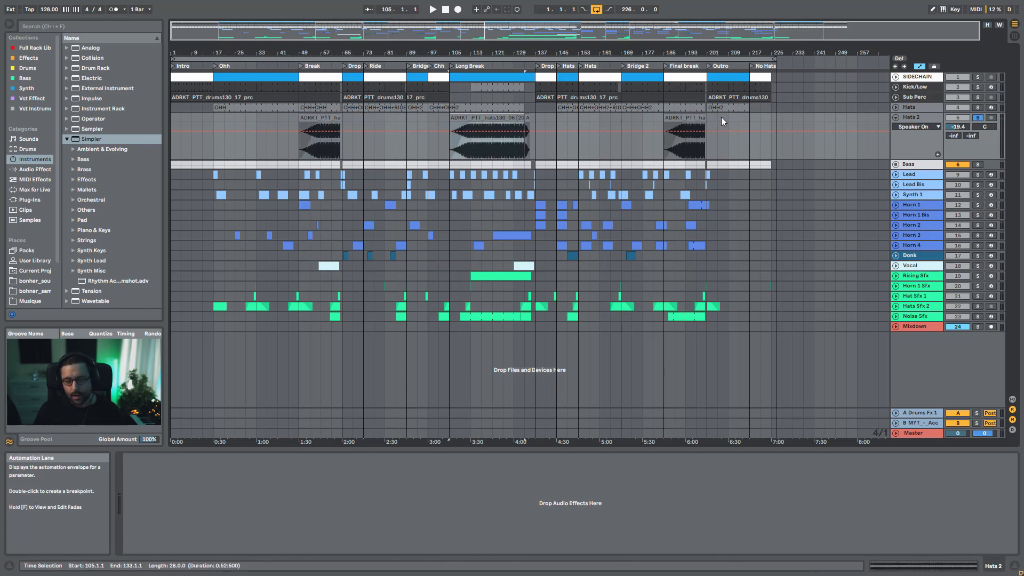
left_click(691, 122)
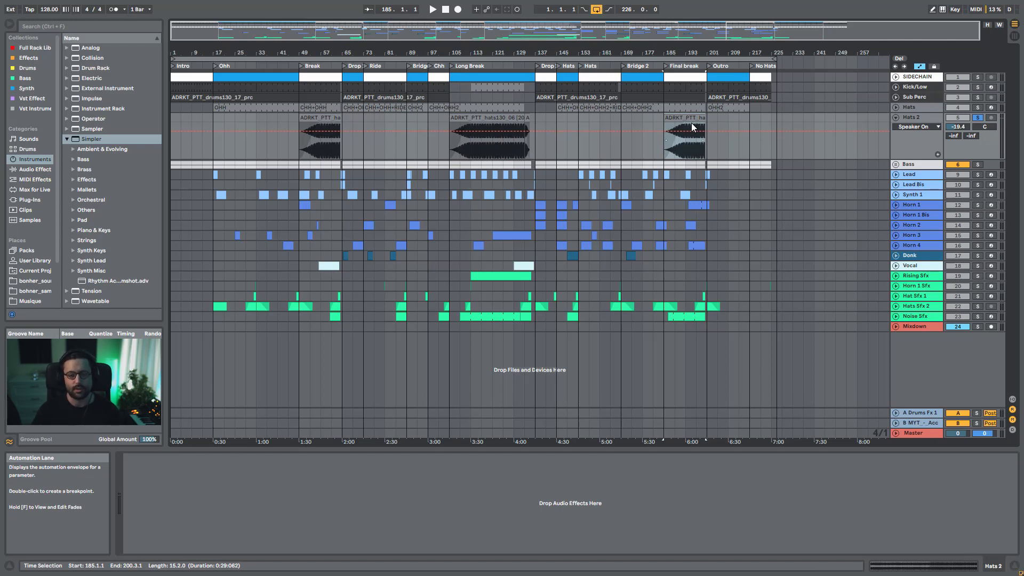
left_click(309, 147)
key("space")
left_click(325, 146)
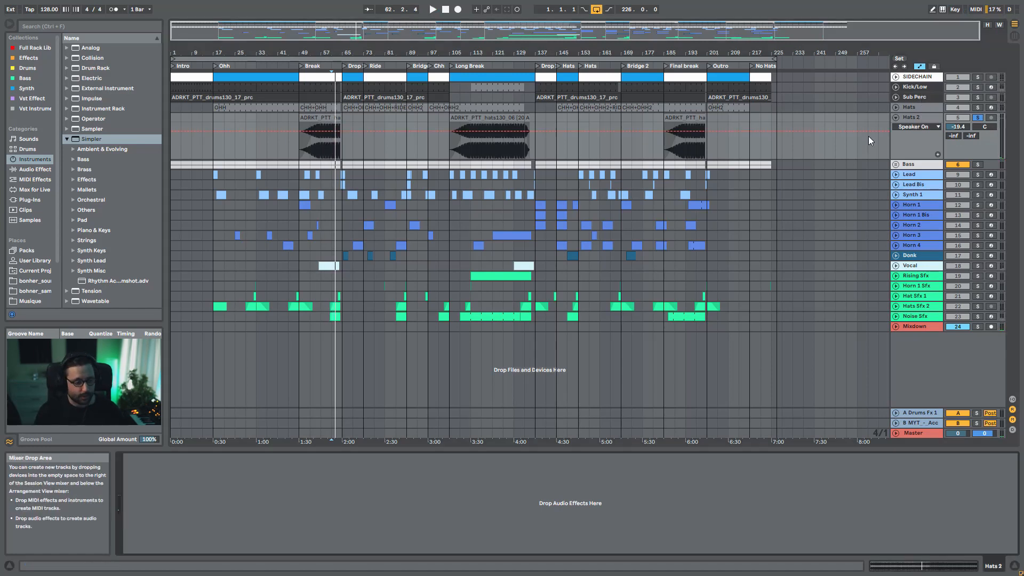
Fold Hats 2, unfold and solo the Bass group, and play it from the Break section
left_click(896, 117)
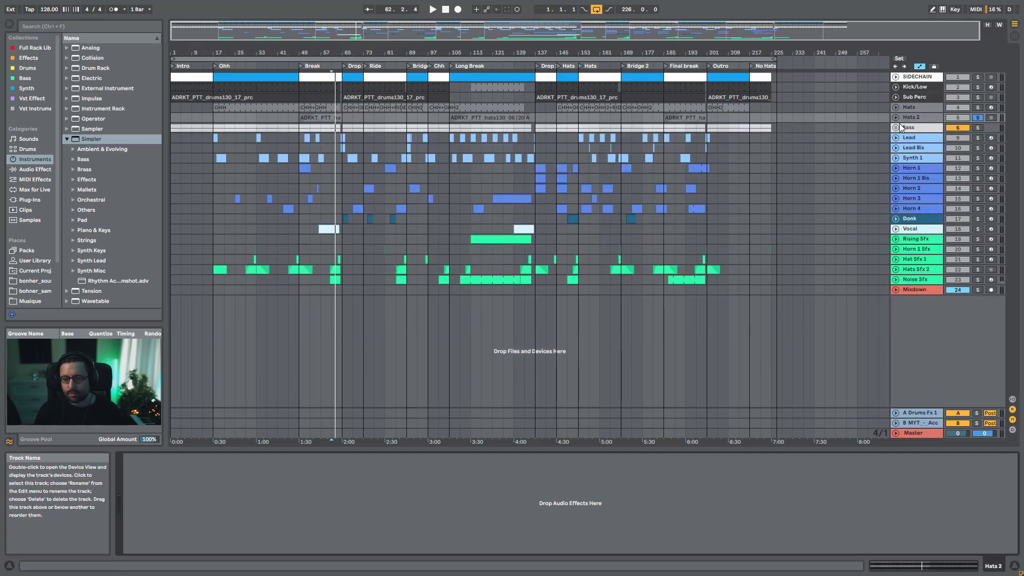
left_click(895, 128)
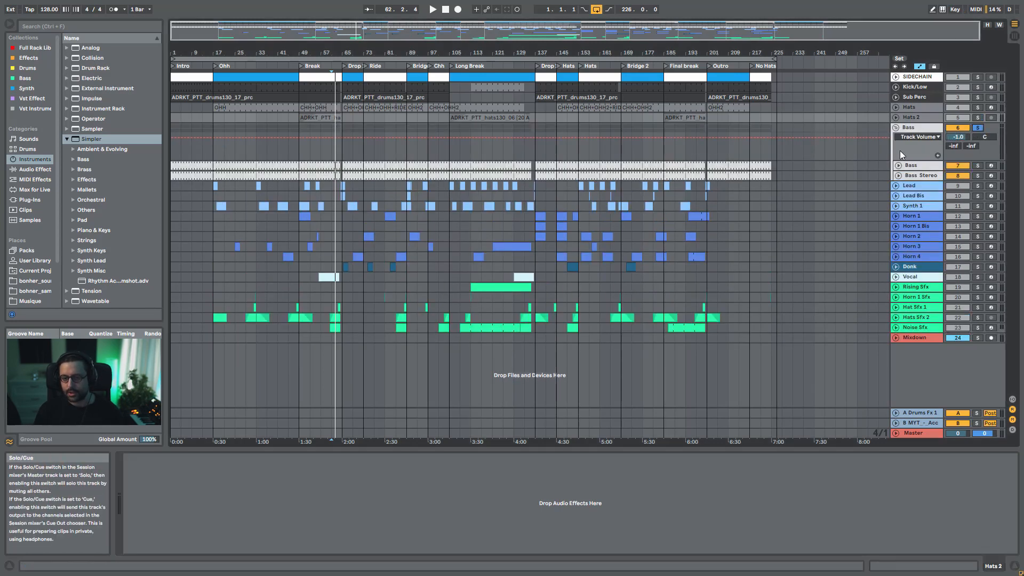
left_click(409, 127)
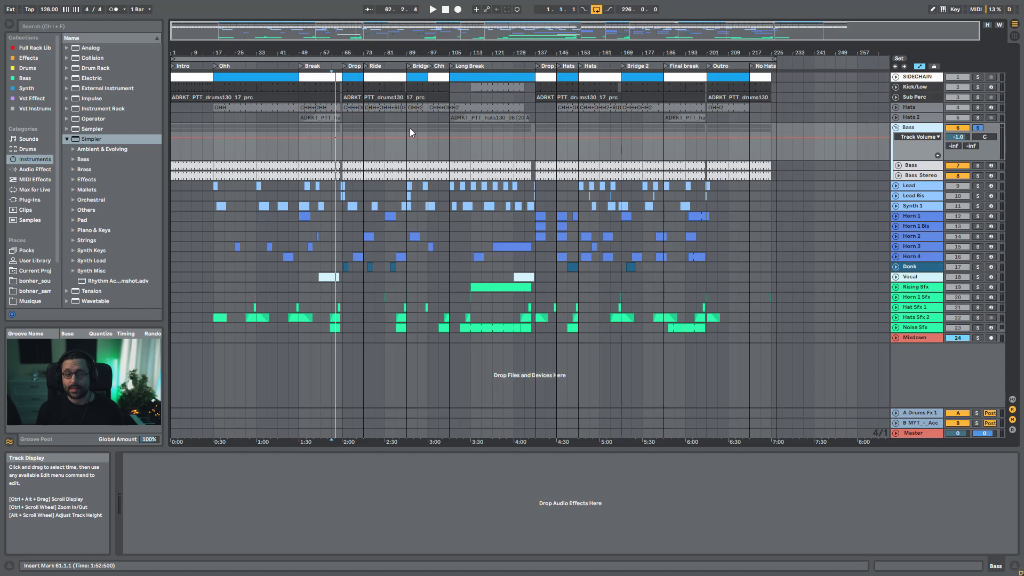
key("space")
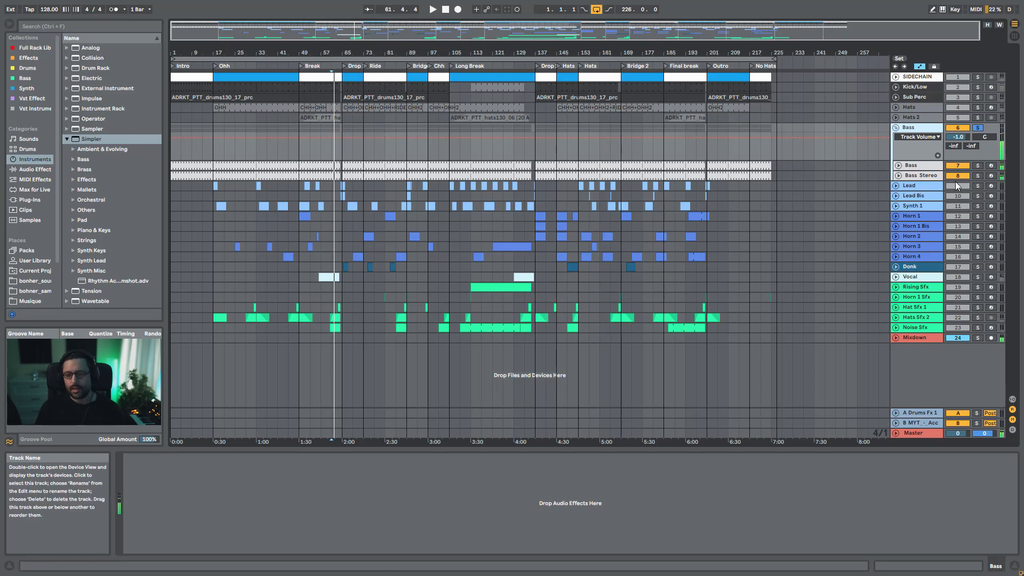
Deactivate the Bass Stereo track, show the Bass track's devices, and play the bass from the start of the Ohh section
left_click(924, 166)
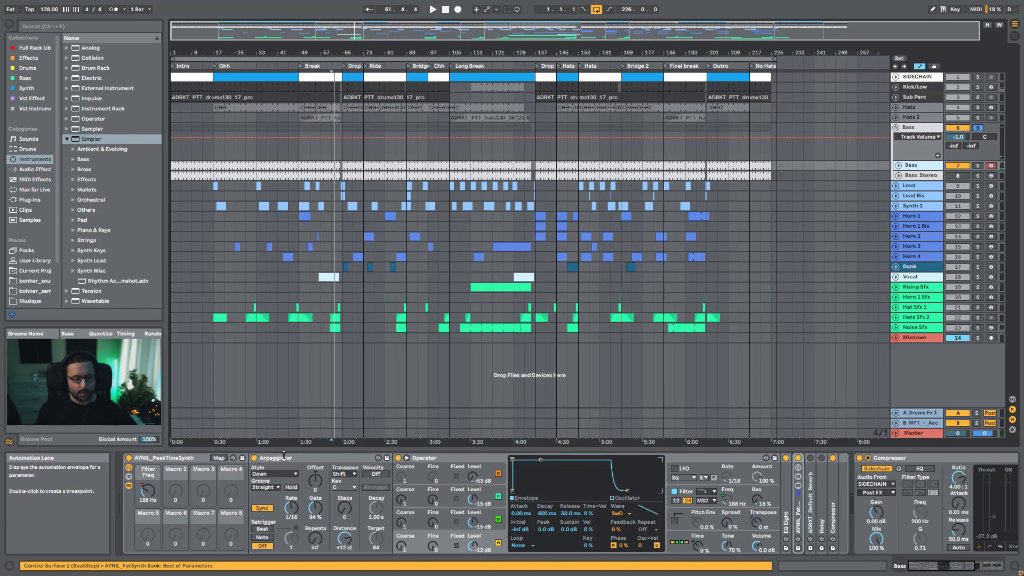
left_click(229, 165)
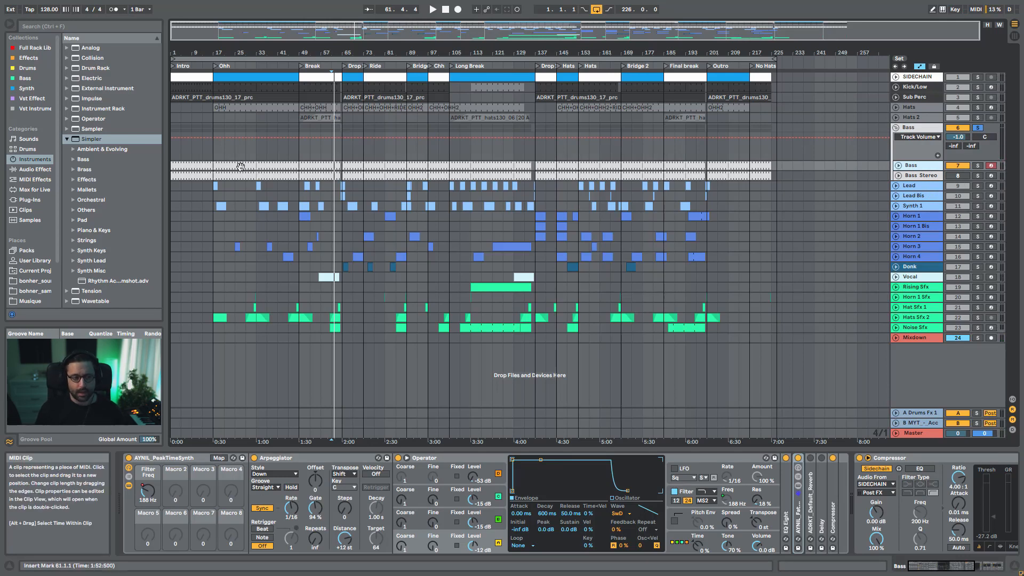
key("space")
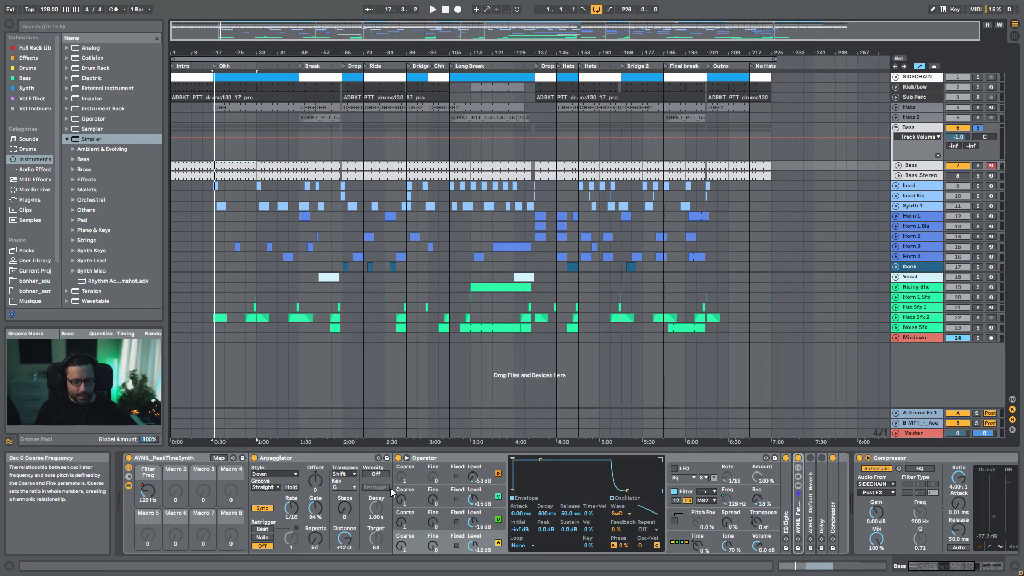
Examine the Arpeggiator settings and Operator's oscillators in the AYNIL_PeakTimeSynth rack
left_click(342, 458)
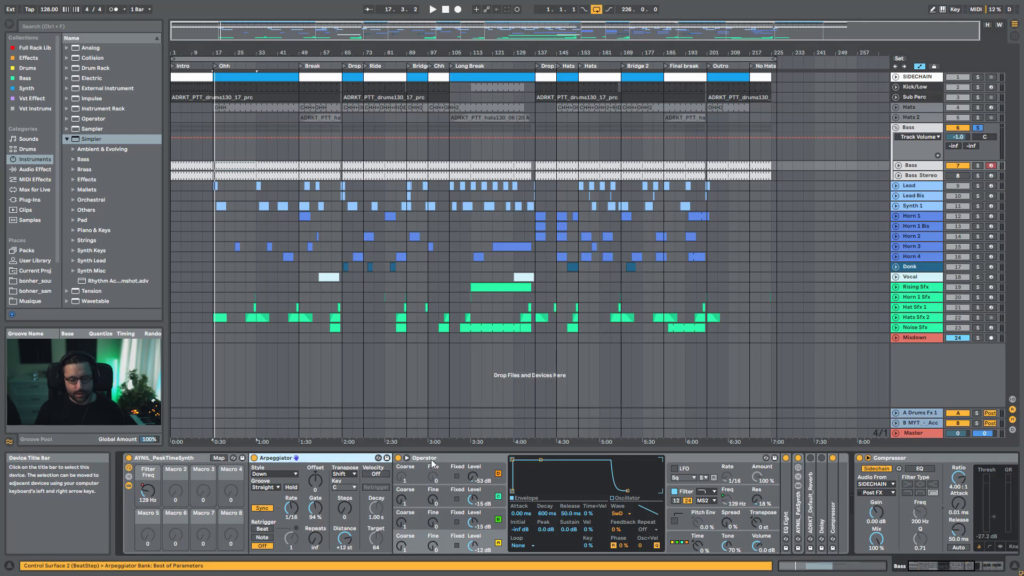
left_click(453, 459)
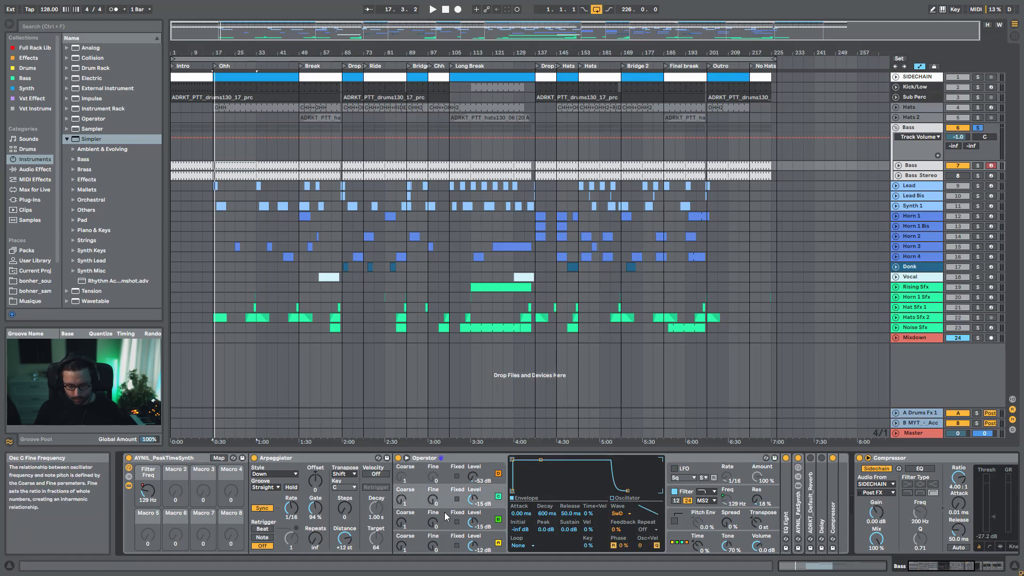
left_click(448, 541)
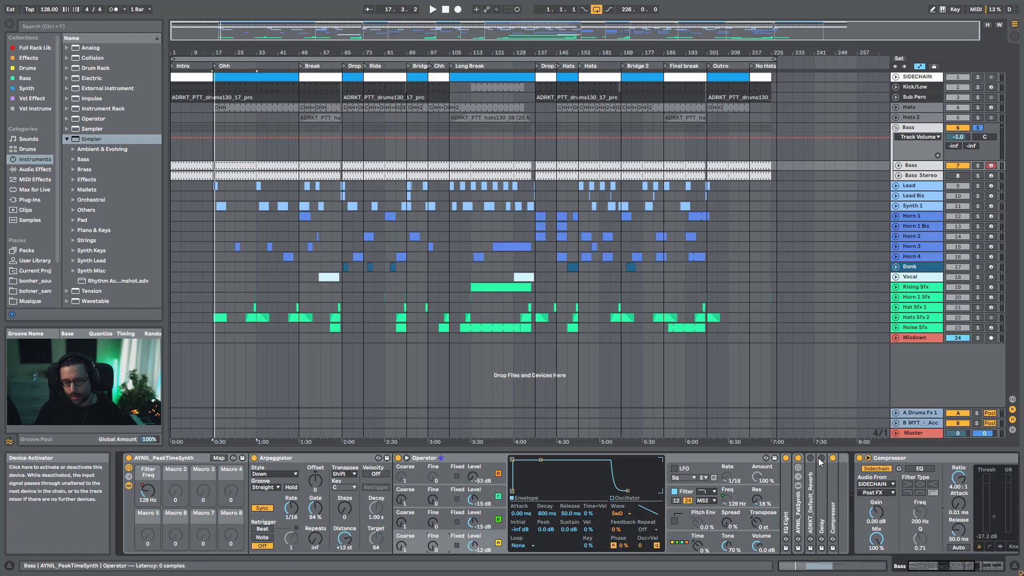
Unfold the AYNIL_FatSynth rack and EQ Eight on the Bass track, with both devices switched off
double_click(795, 461)
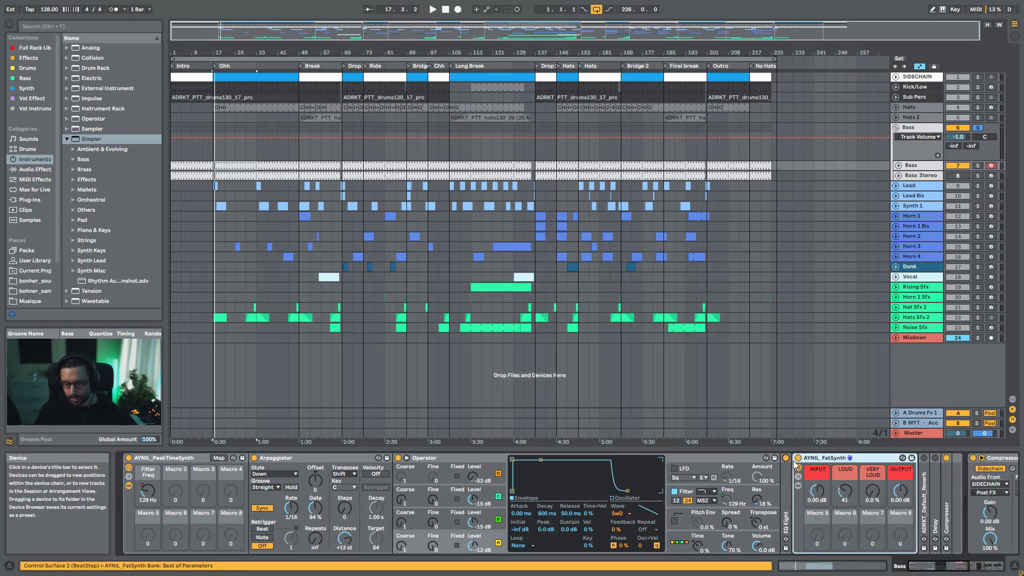
left_click(790, 458)
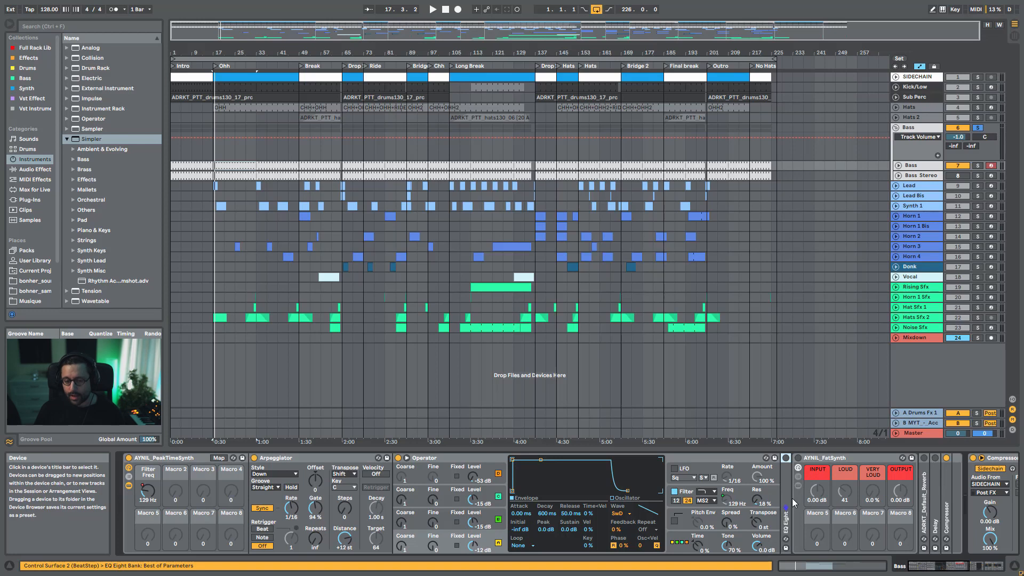
double_click(788, 501)
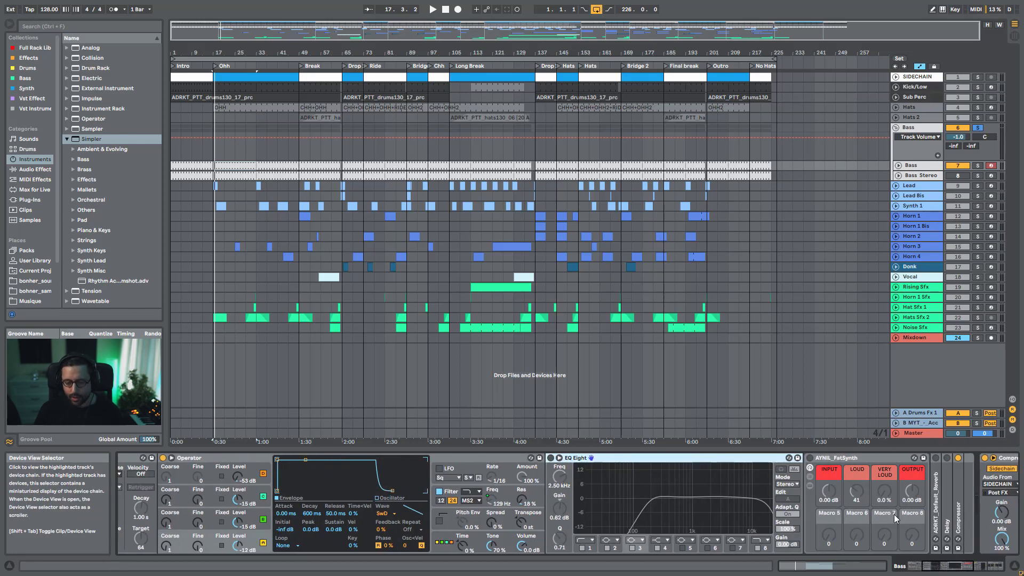
Play the bass and switch EQ Eight back on to hear its filtering
key("space")
left_click(550, 458)
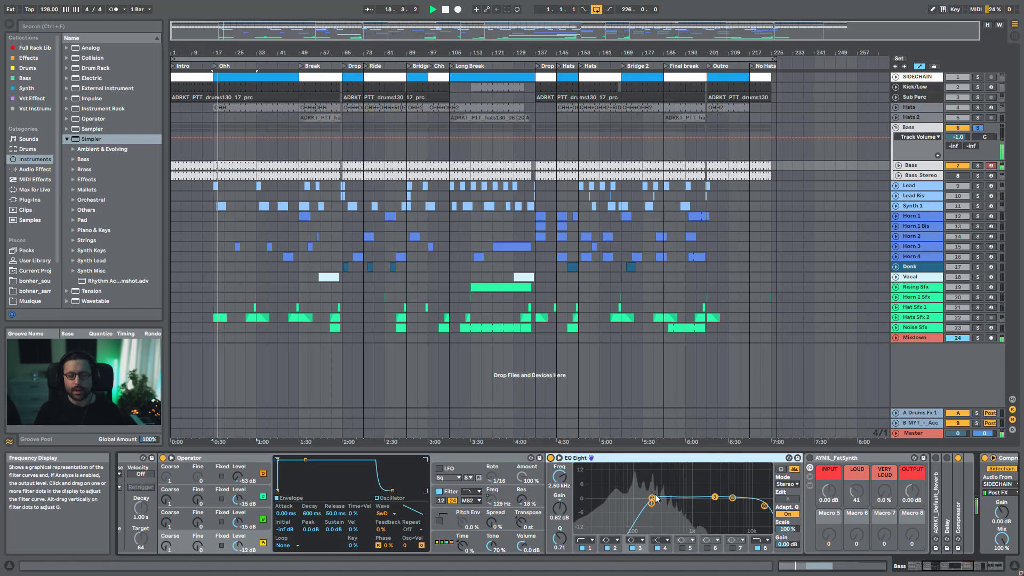
key("space")
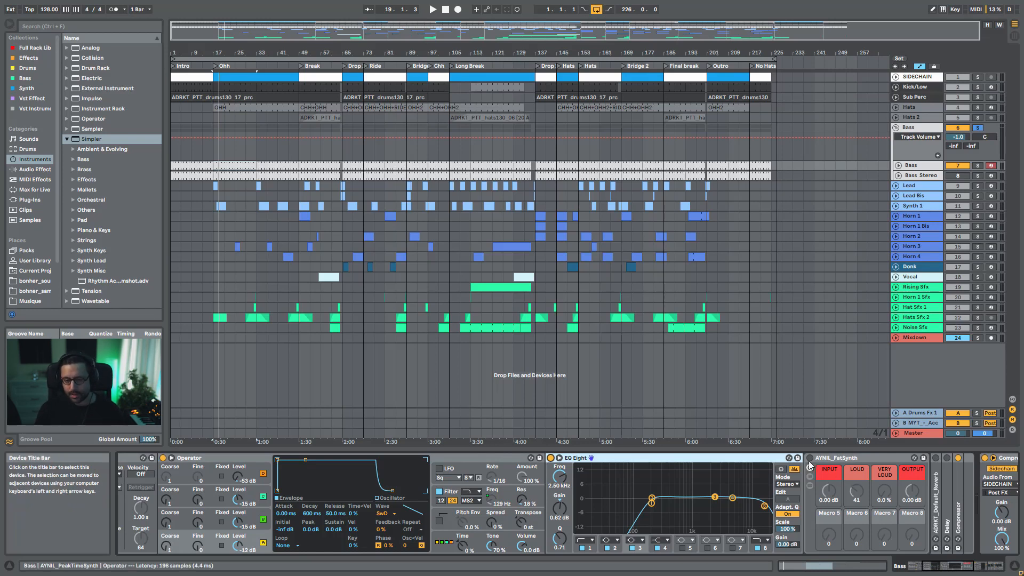
Switch the AYNIL_FatSynth rack back on during playback and look at the Multiband Dynamics device inside it
left_click(827, 458)
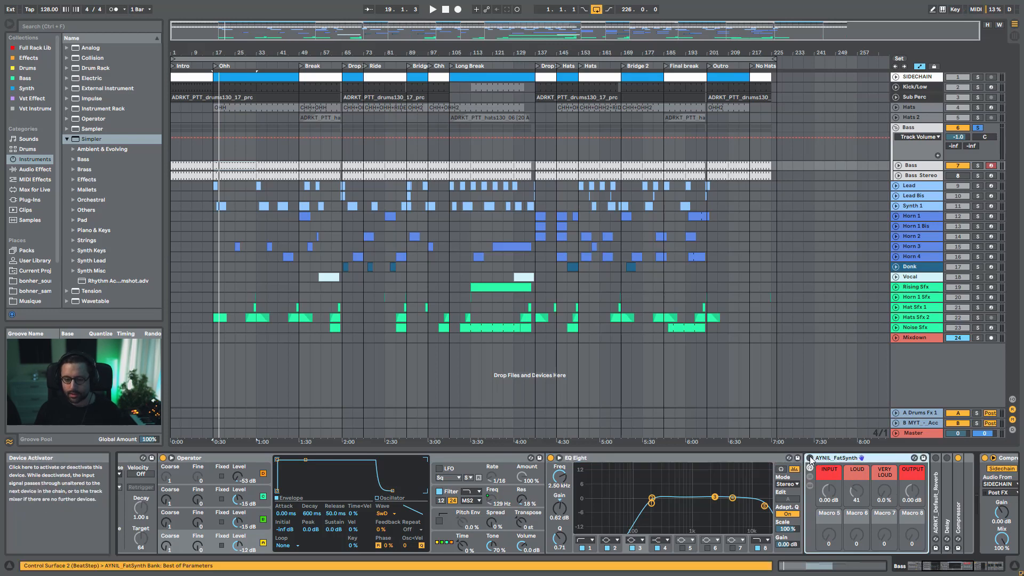
key("space")
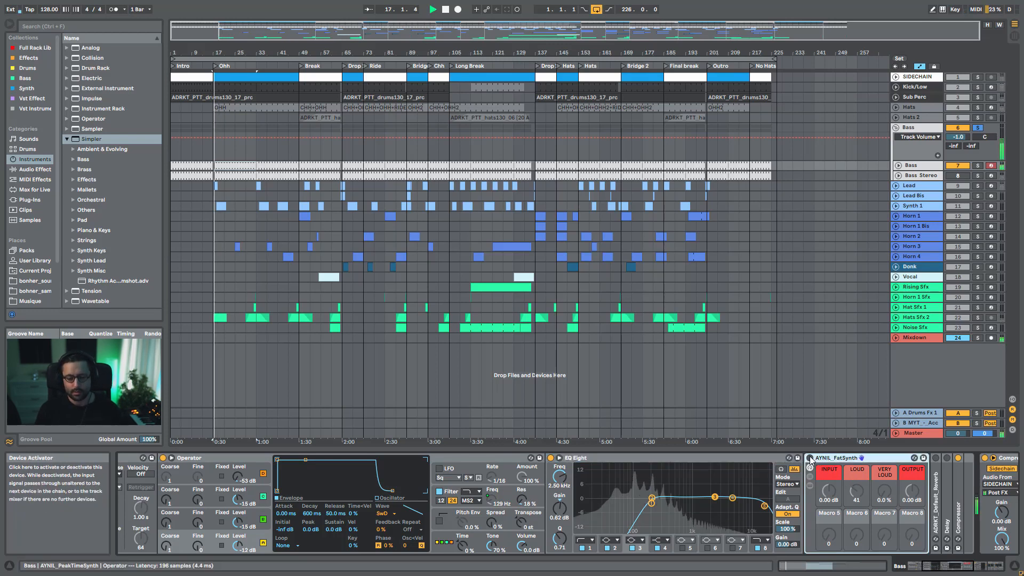
key("space")
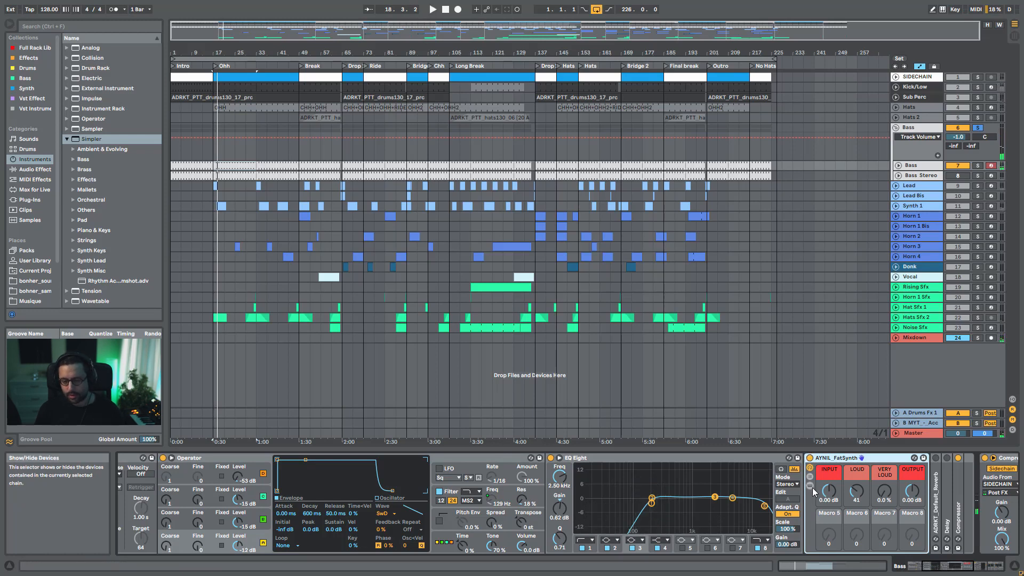
left_click(812, 487)
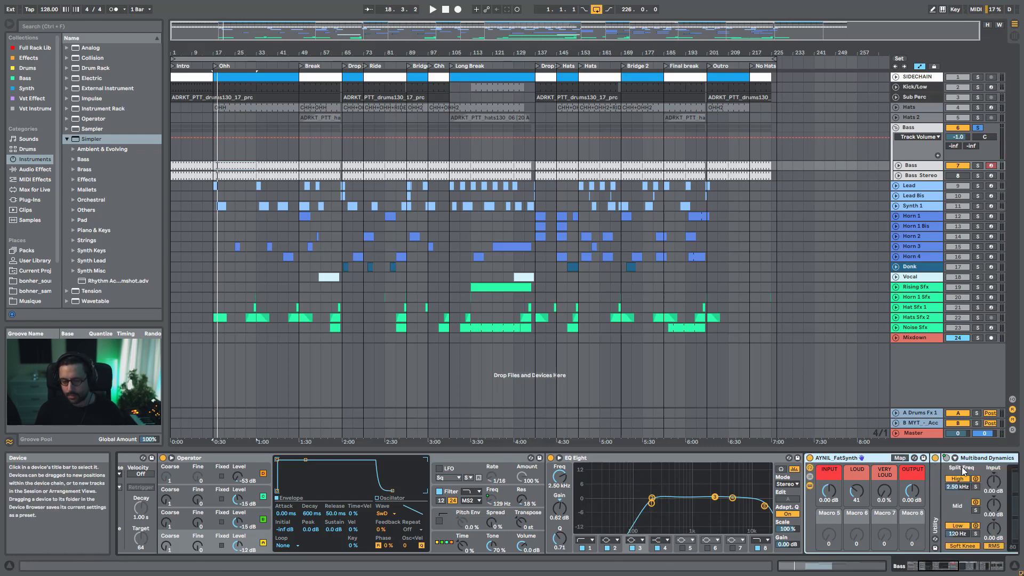
left_click(809, 485)
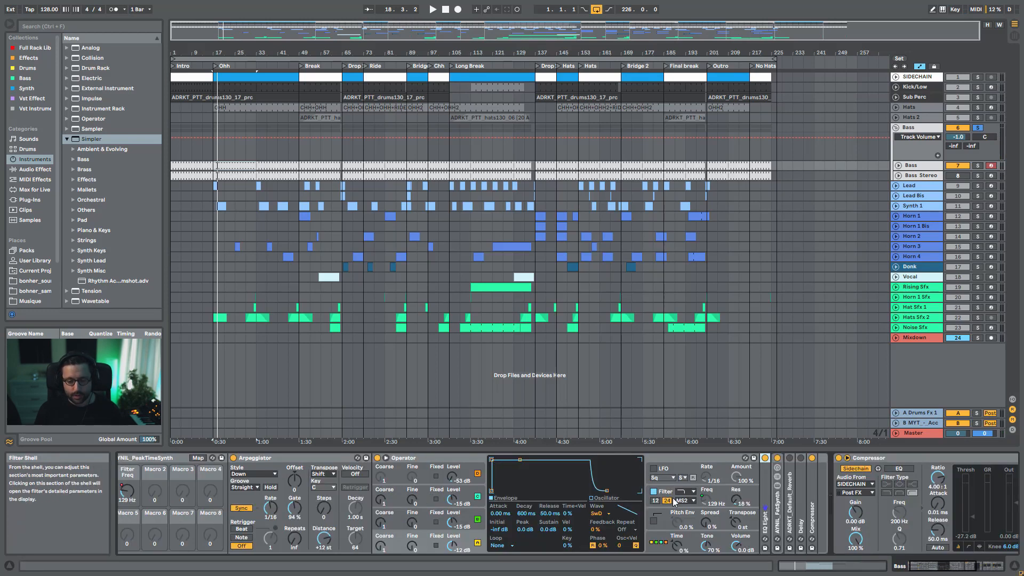
Display the filter envelope settings in Operator on the Bass track and play the bass
scroll(674, 499, "left", 4)
left_click(666, 496)
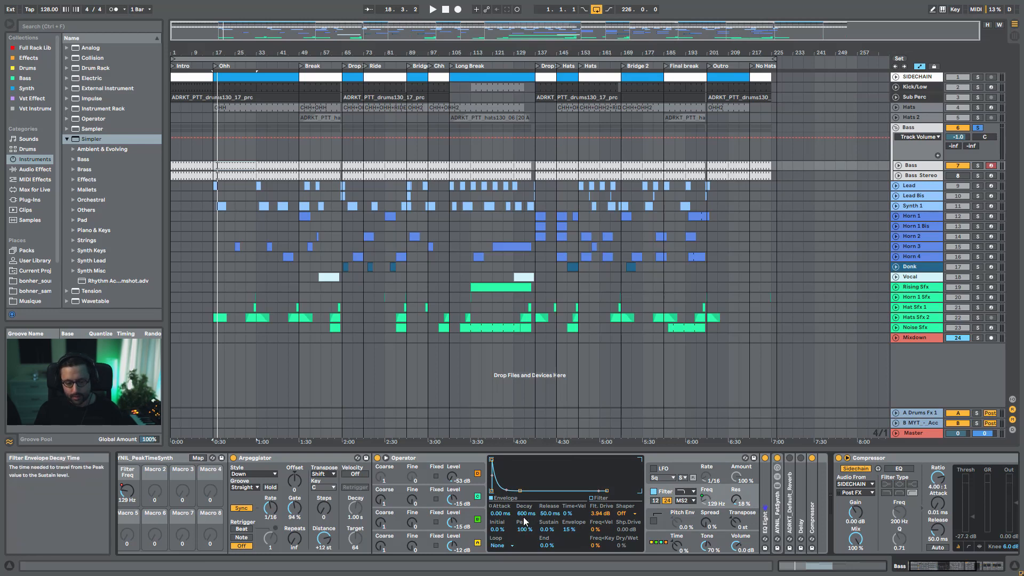
key("space")
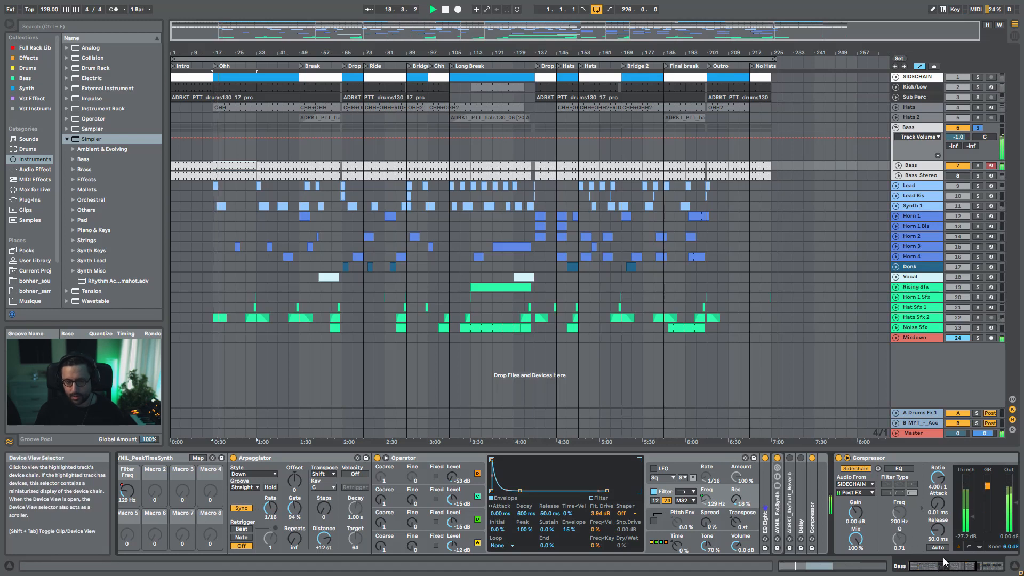
Unfold the Bass track, open its MIDI clip in the Break section in an enlarged note editor and play it
left_click(898, 165)
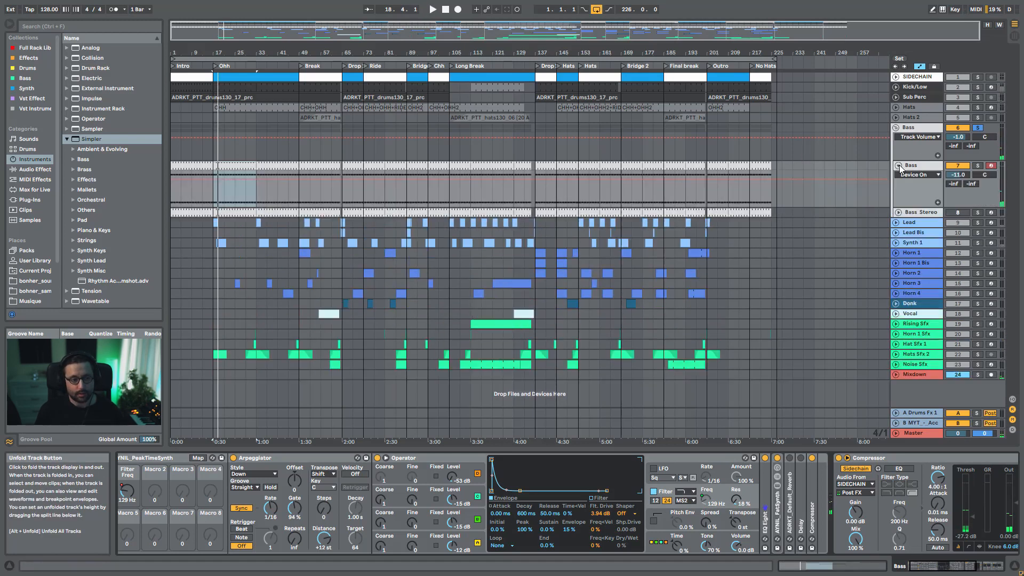
double_click(313, 165)
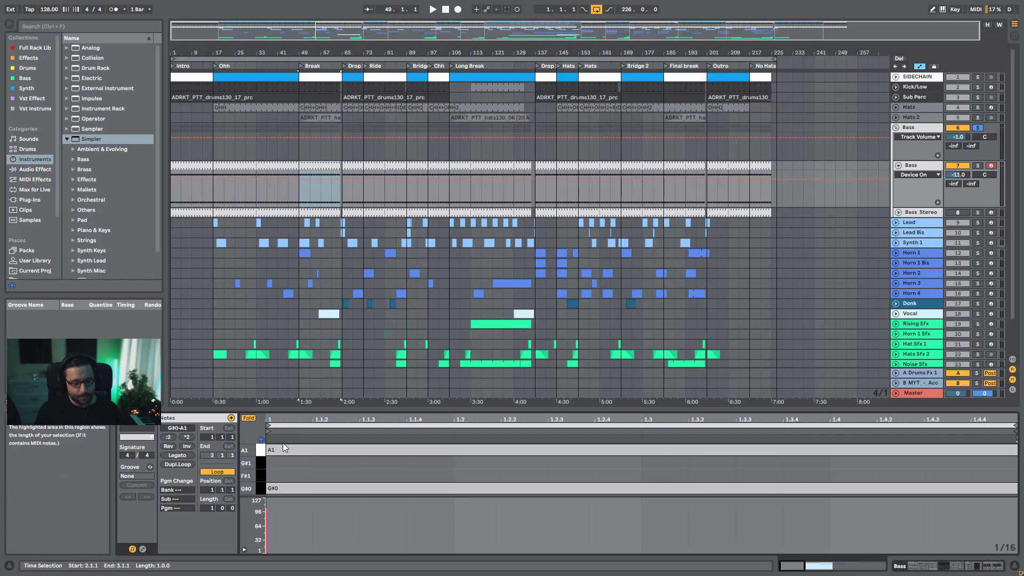
left_click_drag(304, 411, 304, 343)
key("space")
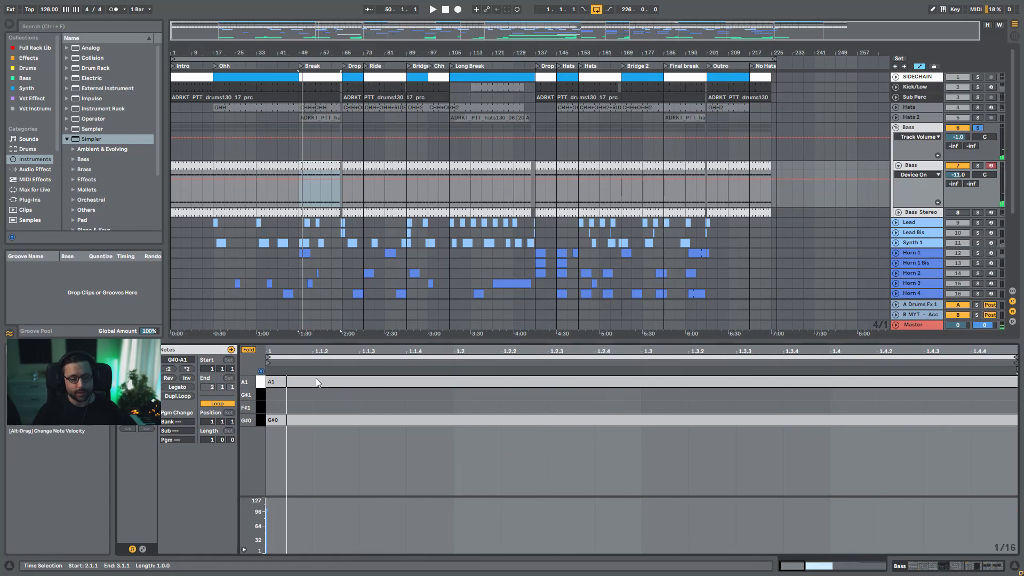
key("space")
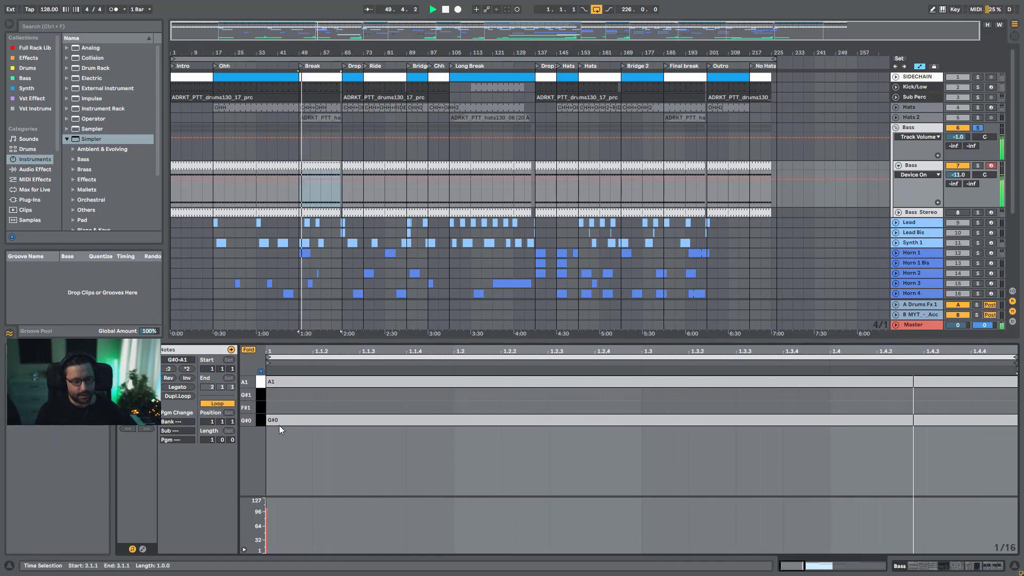
Try the A1 bass note at G#1, restore it to A1 and replay the clip
left_click(297, 381)
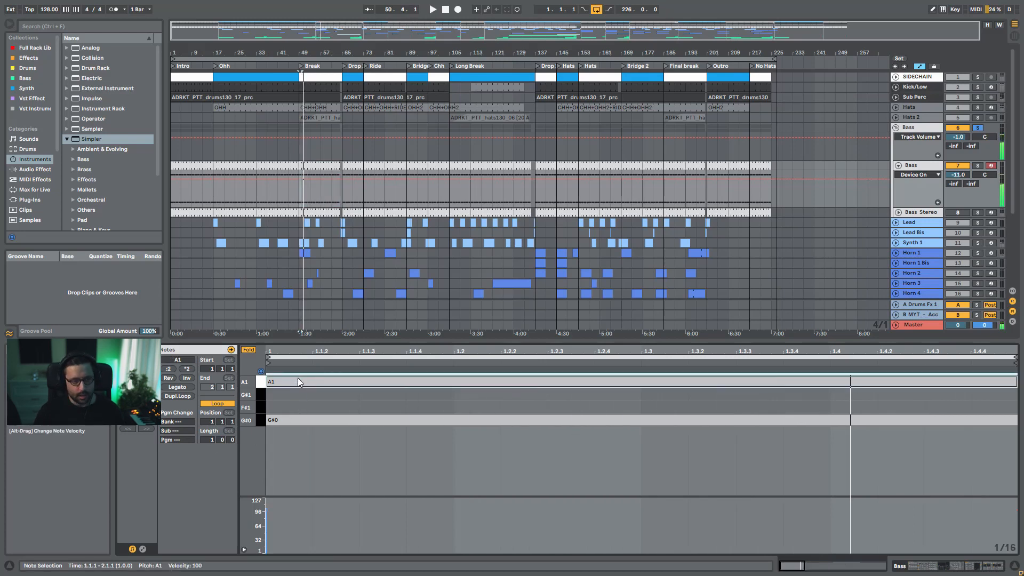
key("Down")
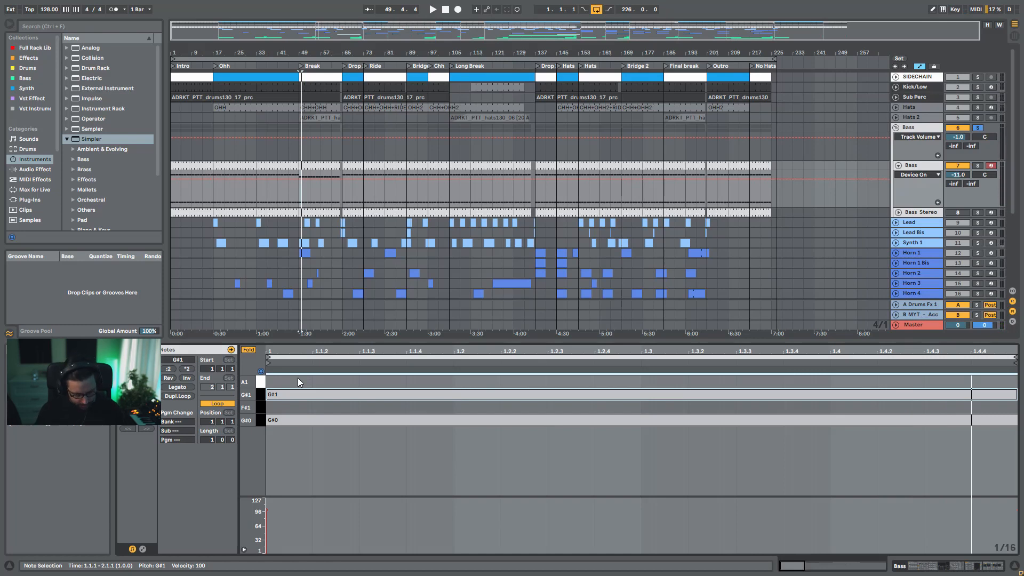
key("Up")
key("space")
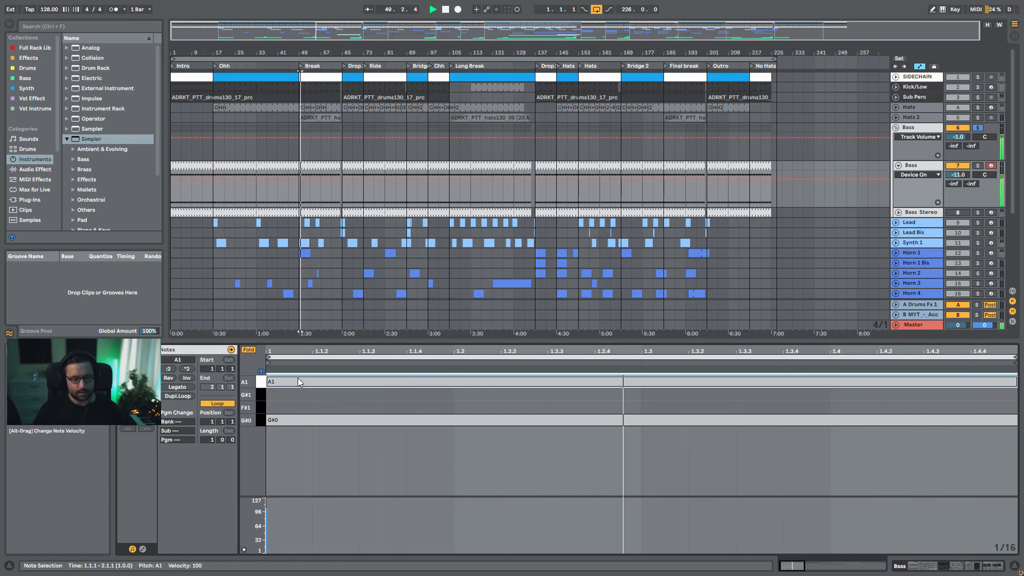
key("space")
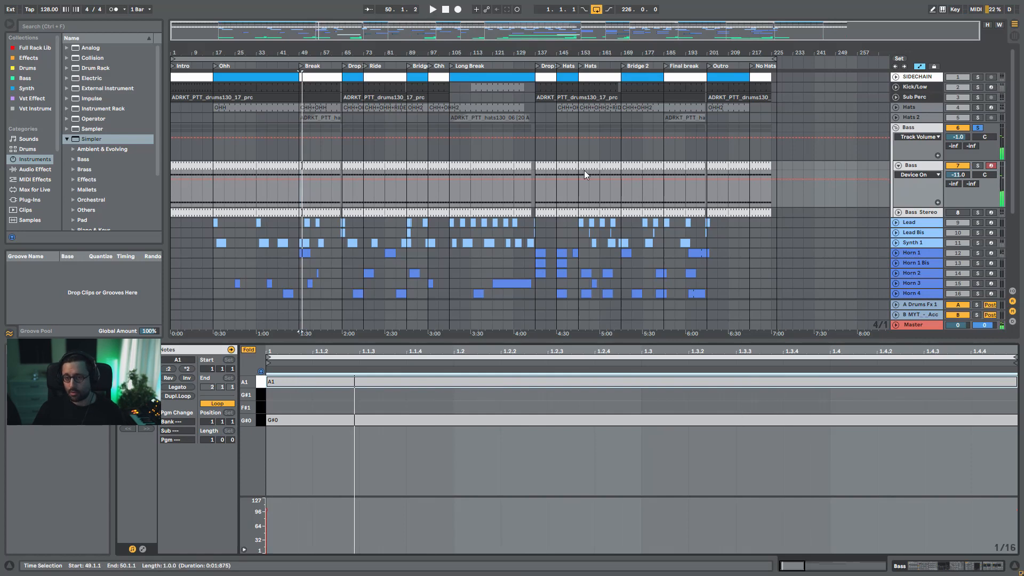
Add Kick/Low to the soloed Bass group and play both together from bar 17
left_click(978, 87)
key("space")
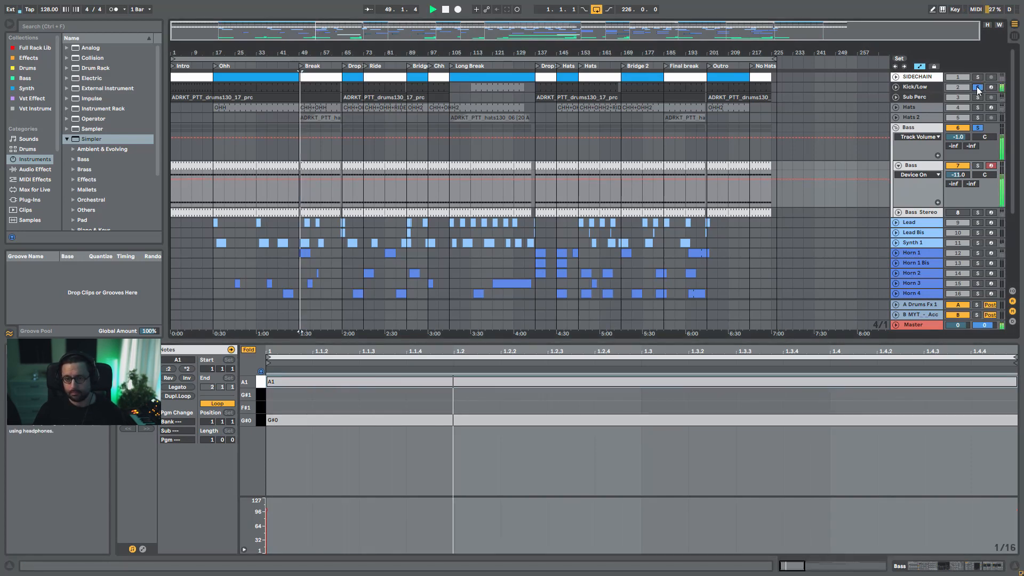
left_click(216, 192)
key("space")
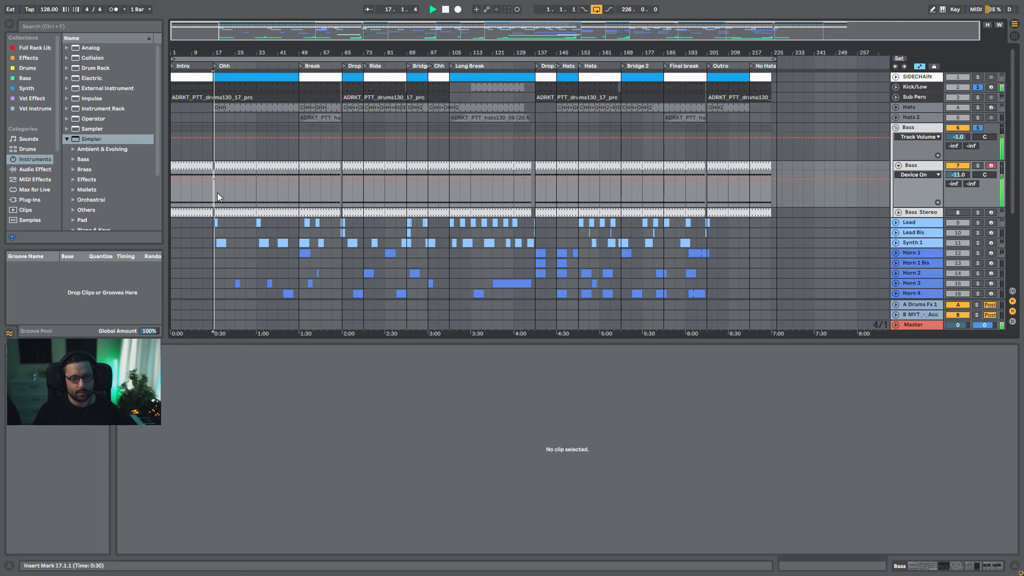
Collapse the devices inside the AYNIL_PeakTimeSynth rack and review the Bass track's Compressor and ADRKT_Default_Reverb settings
double_click(919, 165)
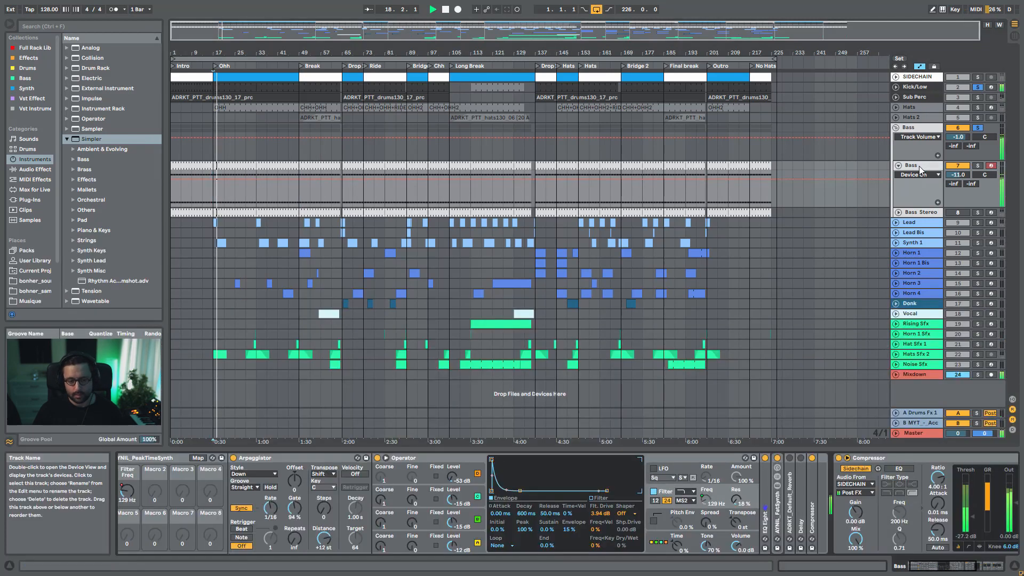
scroll(247, 505, "left", 1)
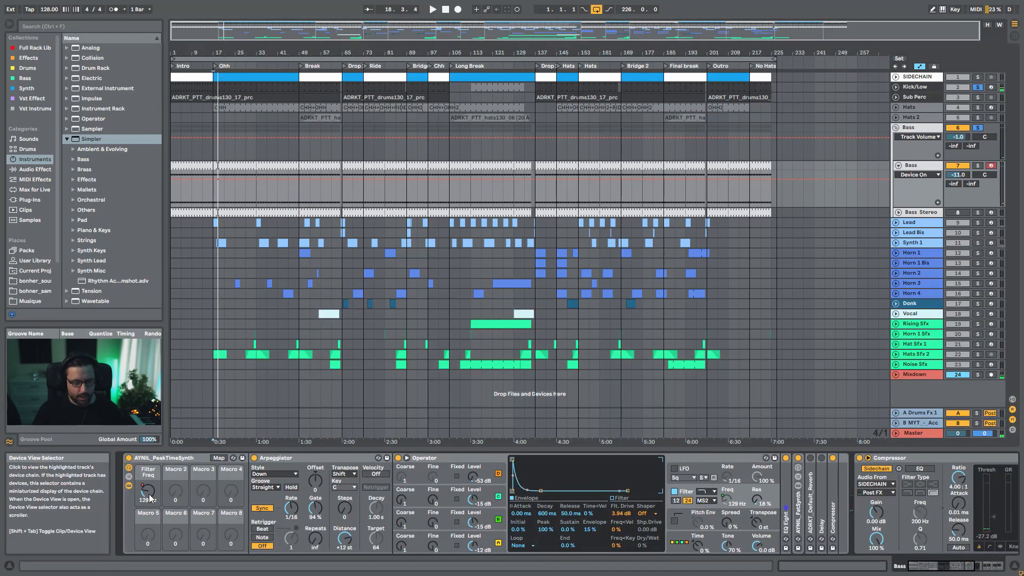
left_click(129, 486)
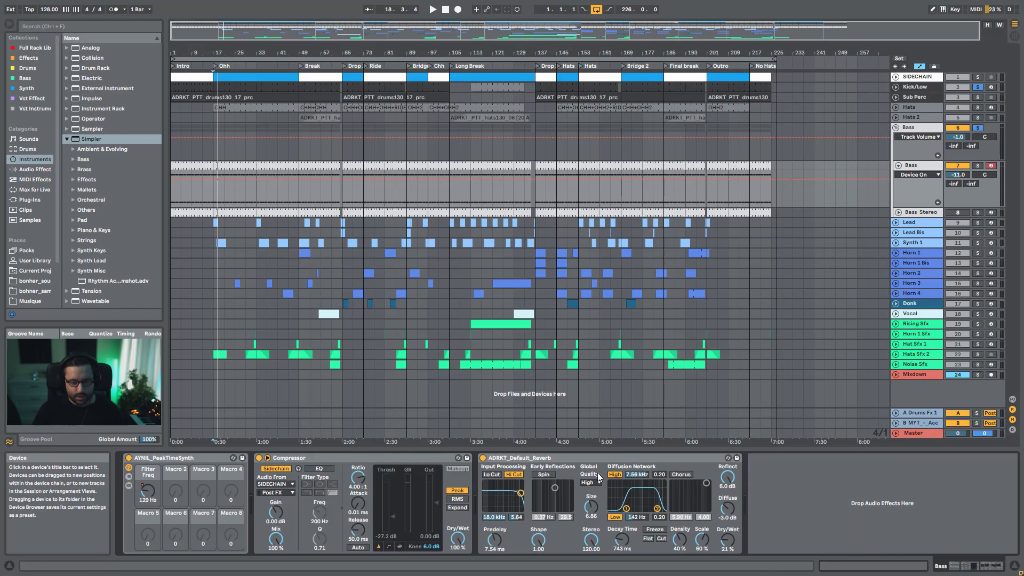
left_click(129, 485)
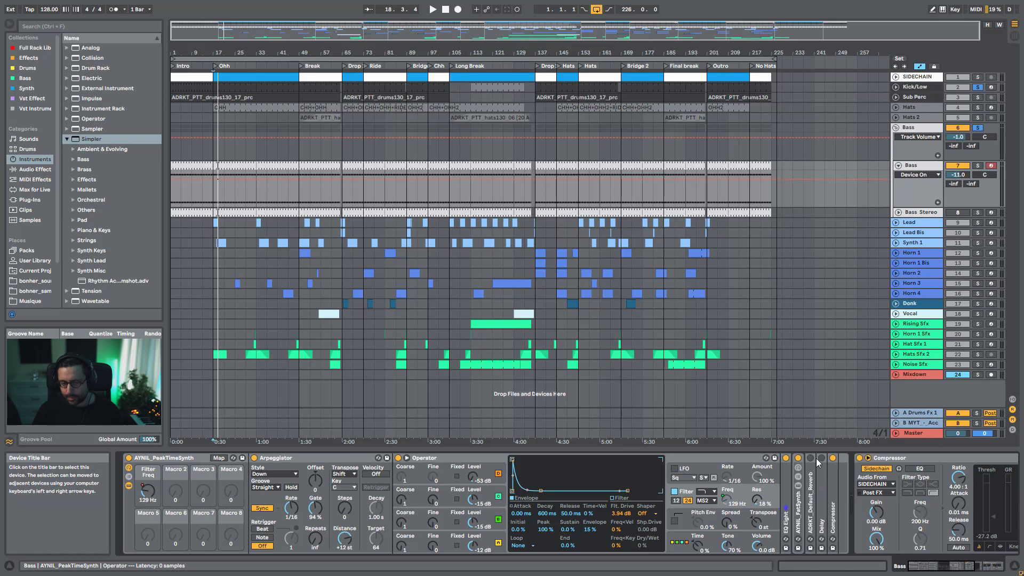
double_click(300, 460)
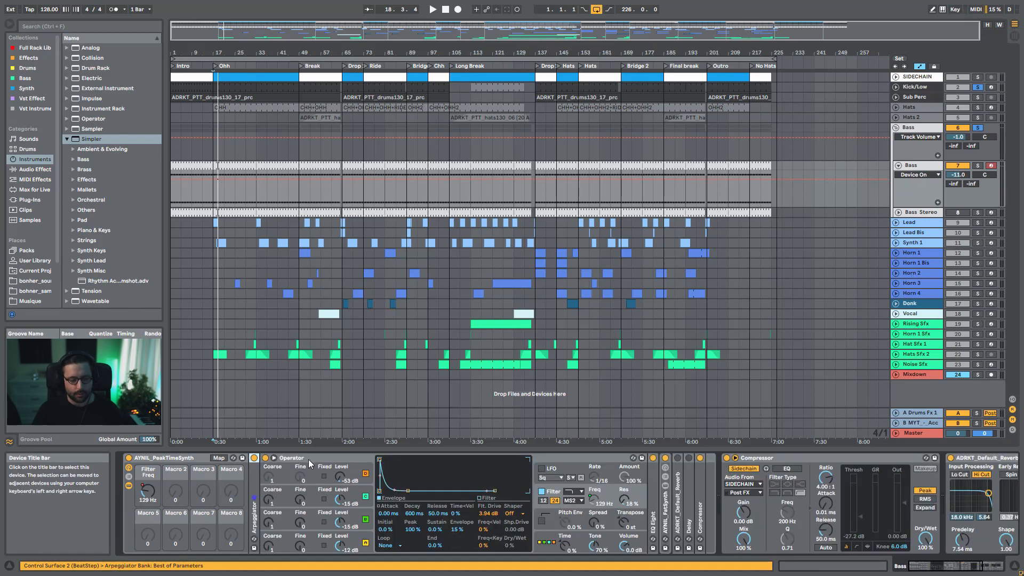
left_click(309, 460)
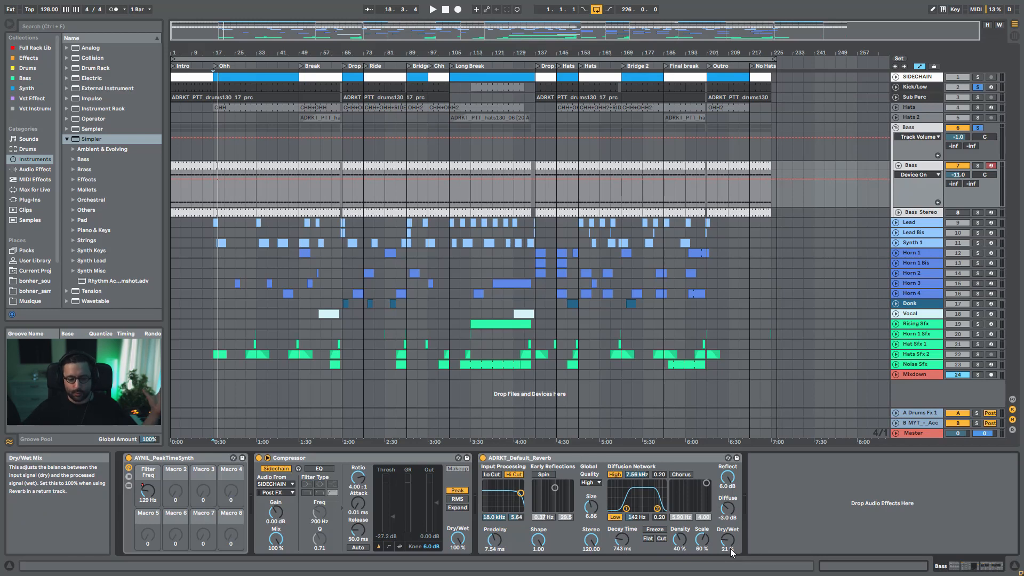
Unfold and solo the Bass Stereo track, play it and look at its Stereo Width delay
left_click(898, 212)
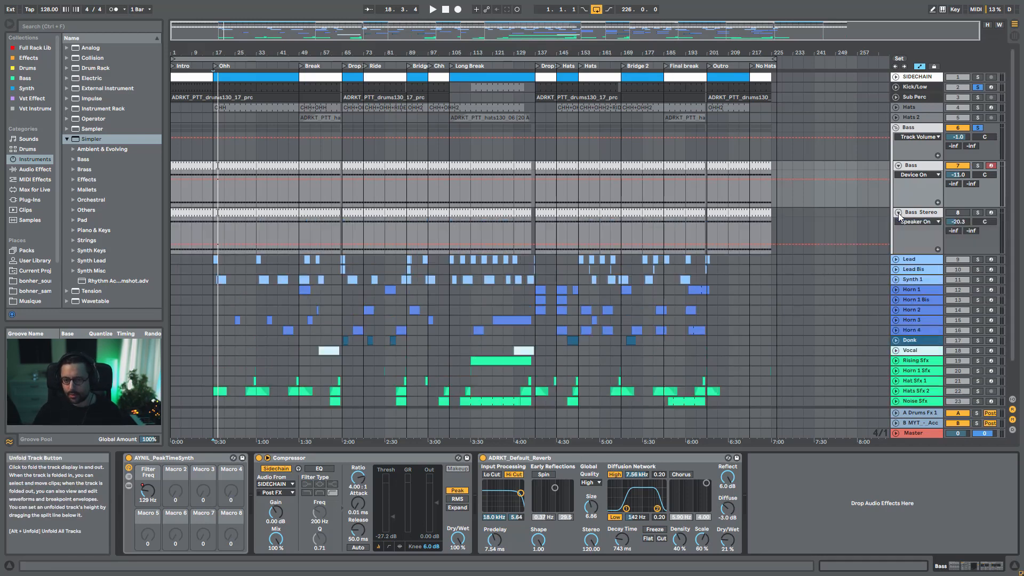
left_click(977, 212)
key("space")
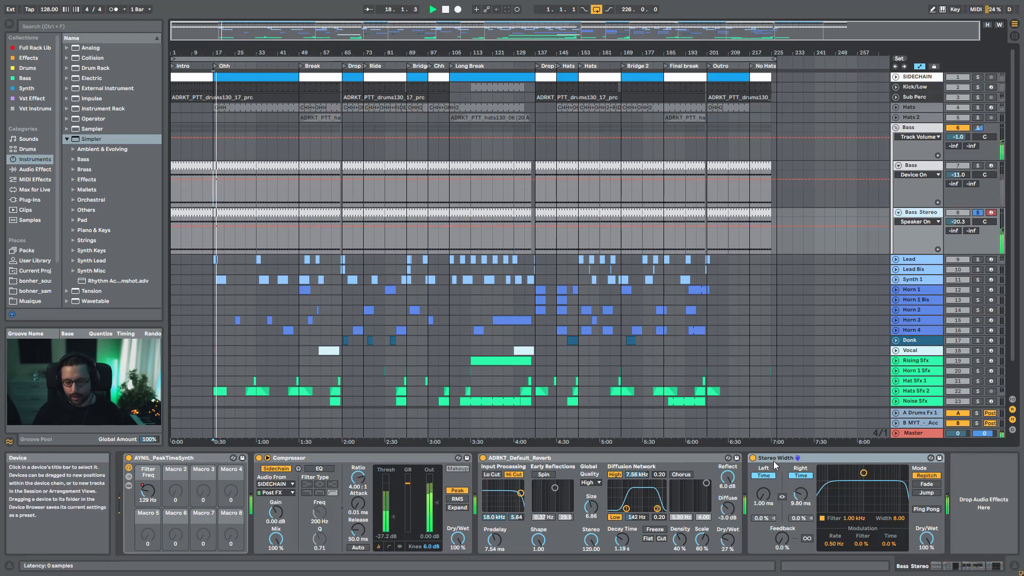
key("space")
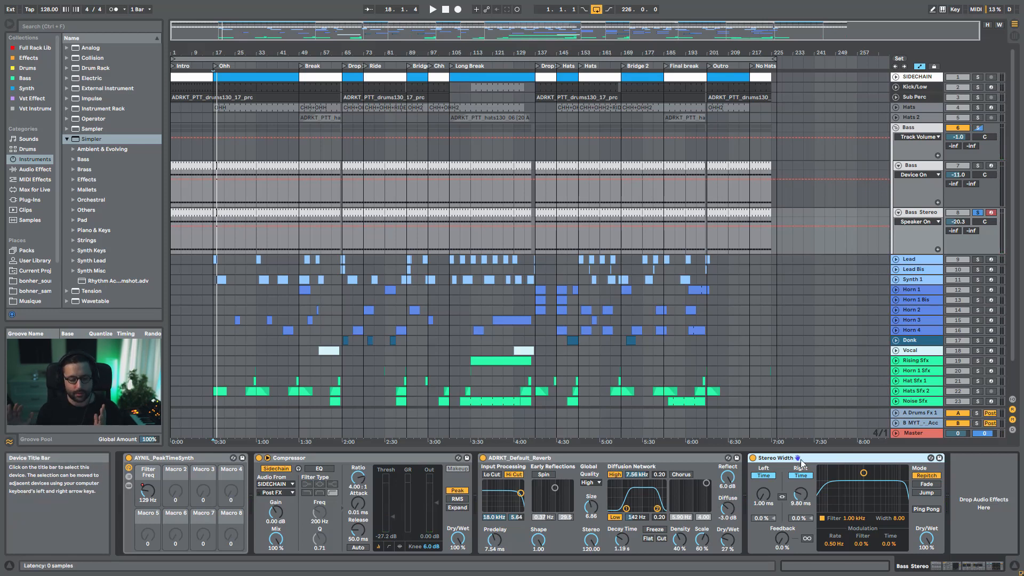
Solo the Bass group together with Kick/Low and play them, comparing the sound with and without Sub Perc
left_click(983, 128)
left_click(978, 88, "ctrl")
key("space")
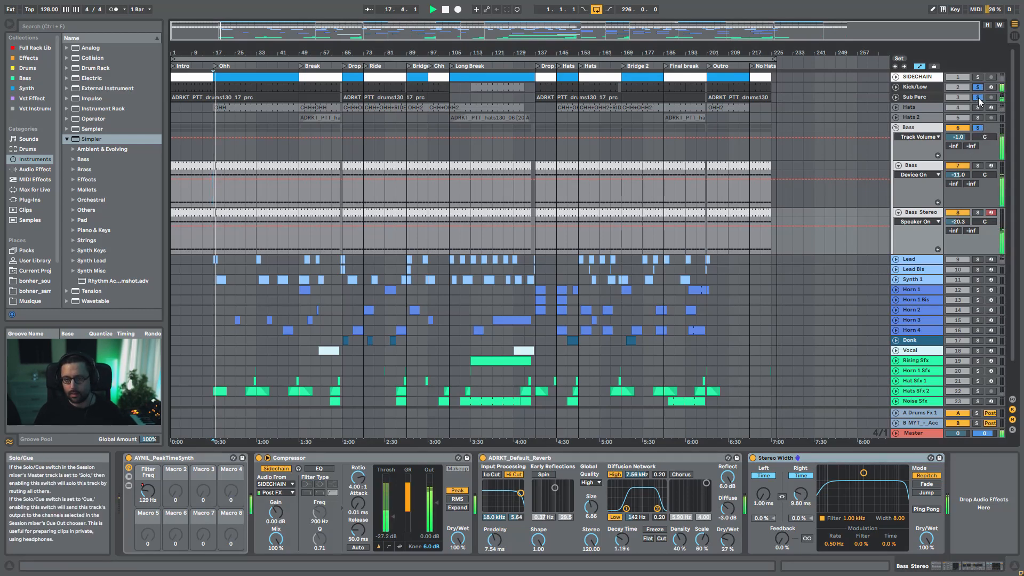
left_click(979, 97)
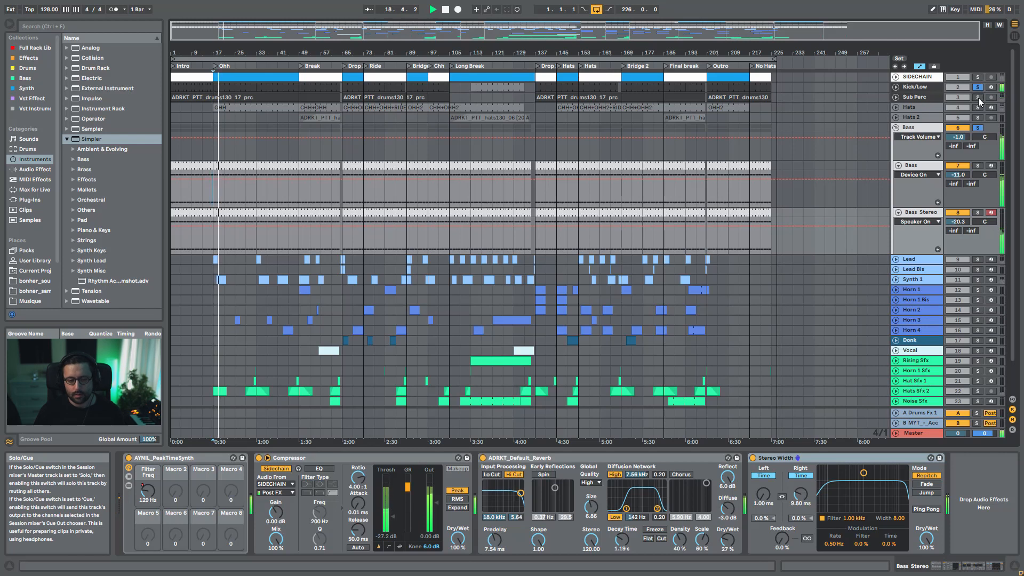
left_click(978, 98, "ctrl")
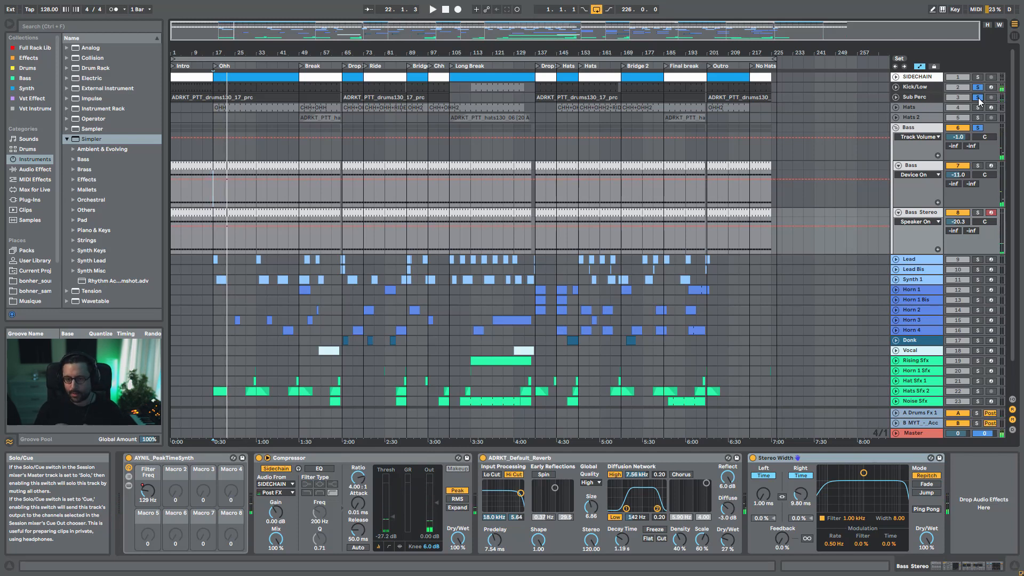
Clear all track solos, fold the Bass group and play the full mix
left_click(979, 99)
left_click(915, 128)
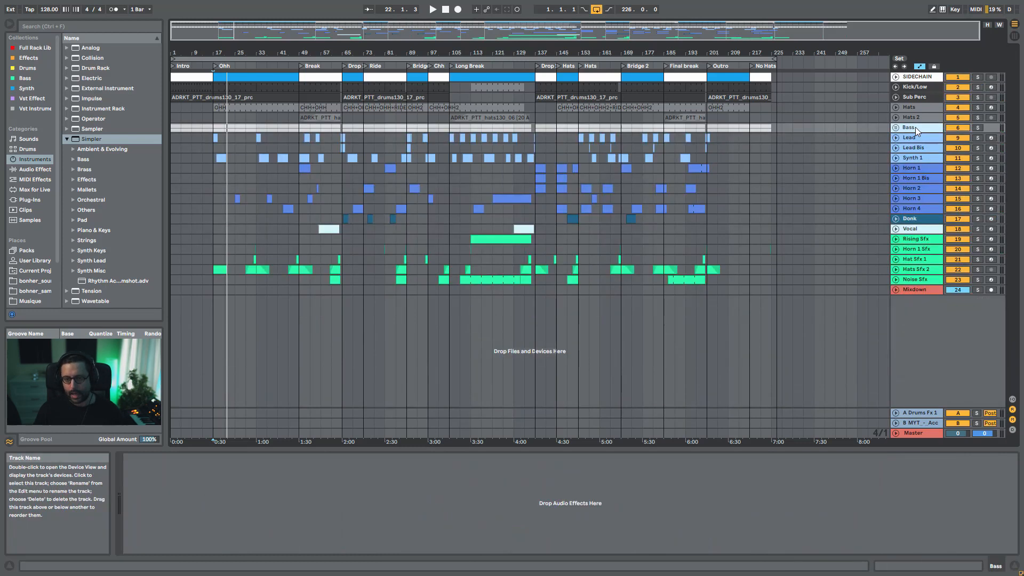
left_click(896, 127)
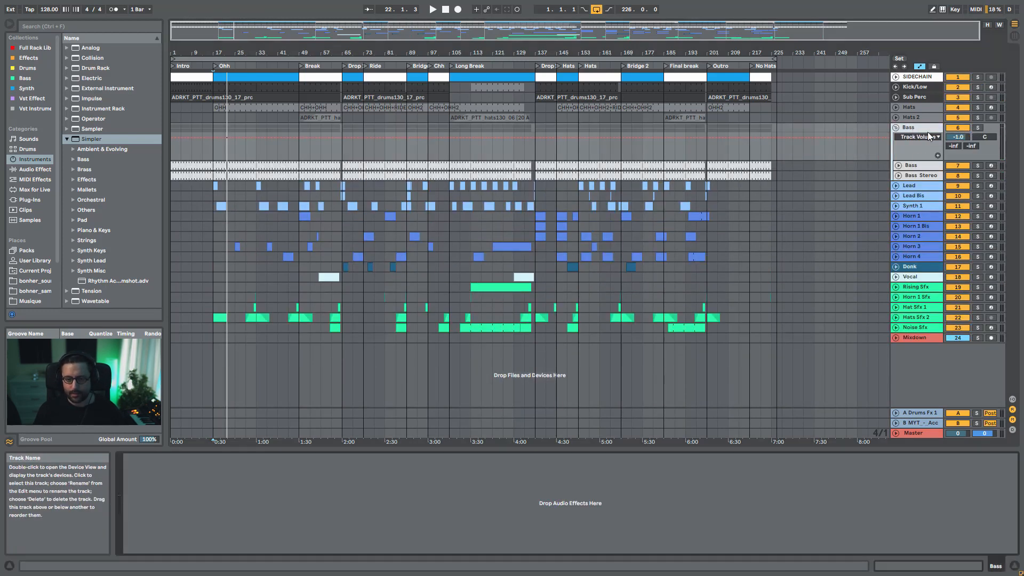
left_click(896, 128)
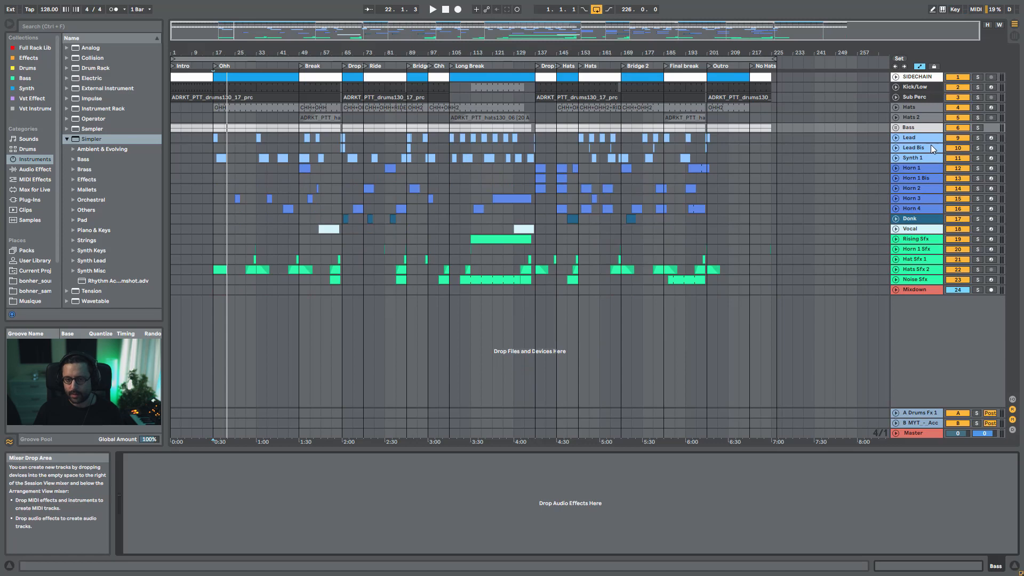
key("space")
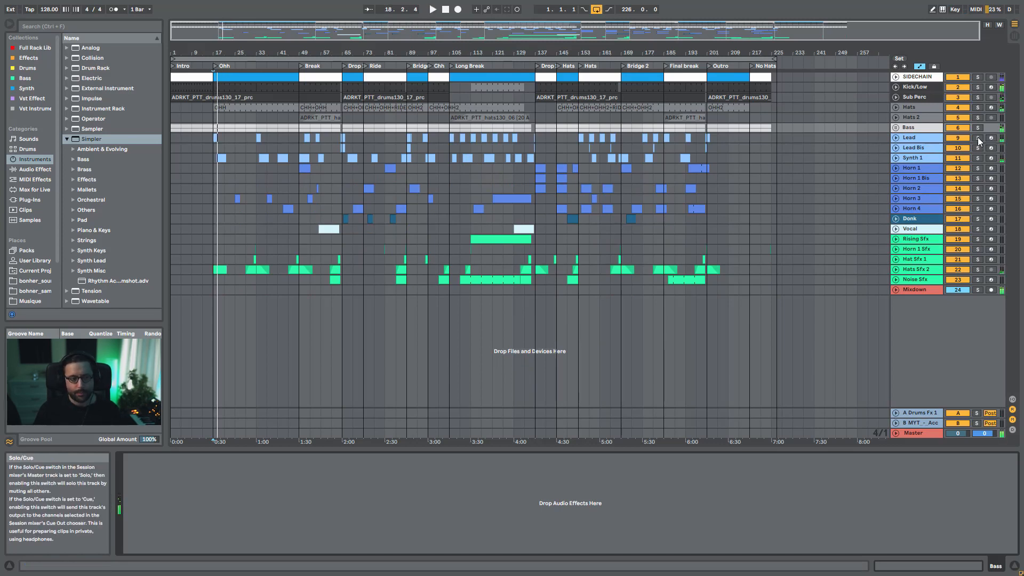
Show the Lead track's devices, solo the track and play its first clip from bar 17
left_click(915, 139)
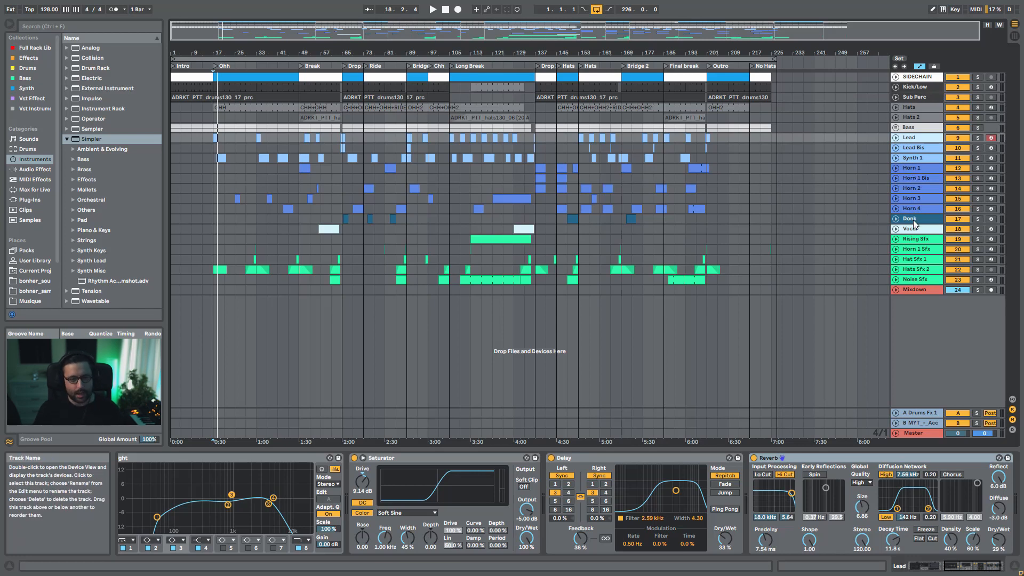
left_click(977, 137)
left_click(215, 138)
key("space")
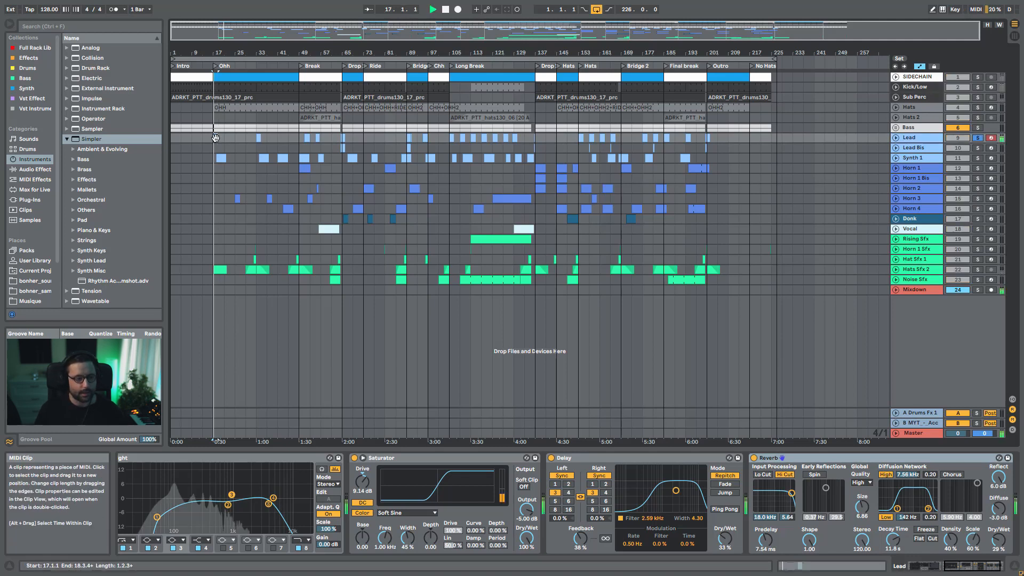
key("space")
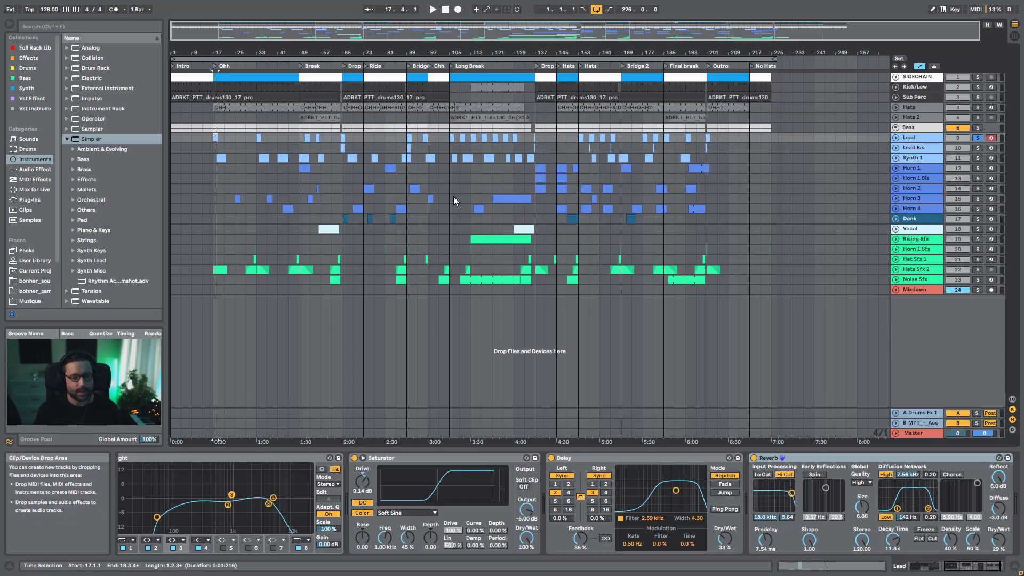
Unfold the Lead track and open its first MIDI clip to examine the note pattern
left_click_drag(573, 31, 680, 74)
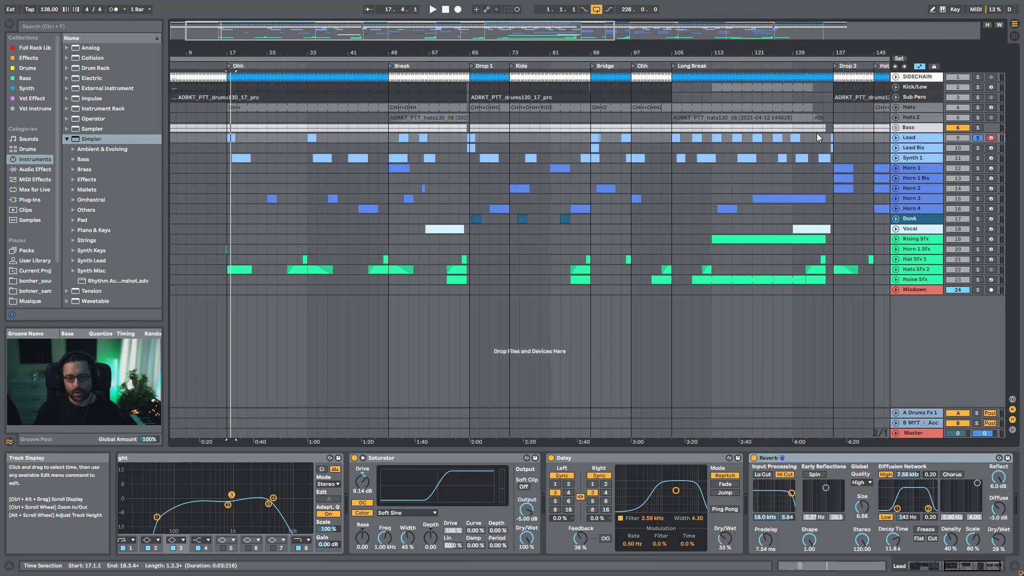
left_click(895, 139)
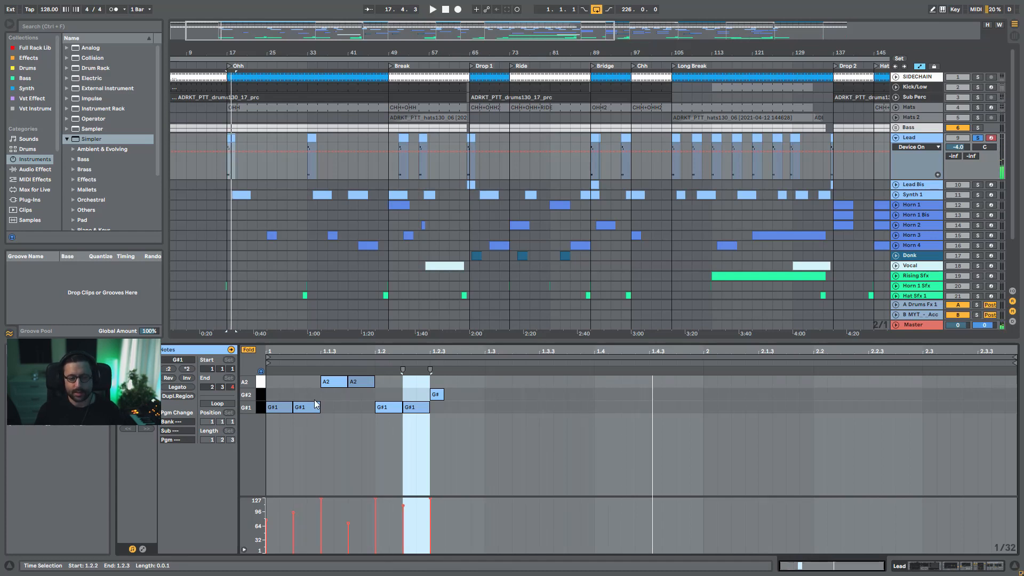
Return to the Lead track's device chain and switch off its Delay and Saturator
key("shift+Tab")
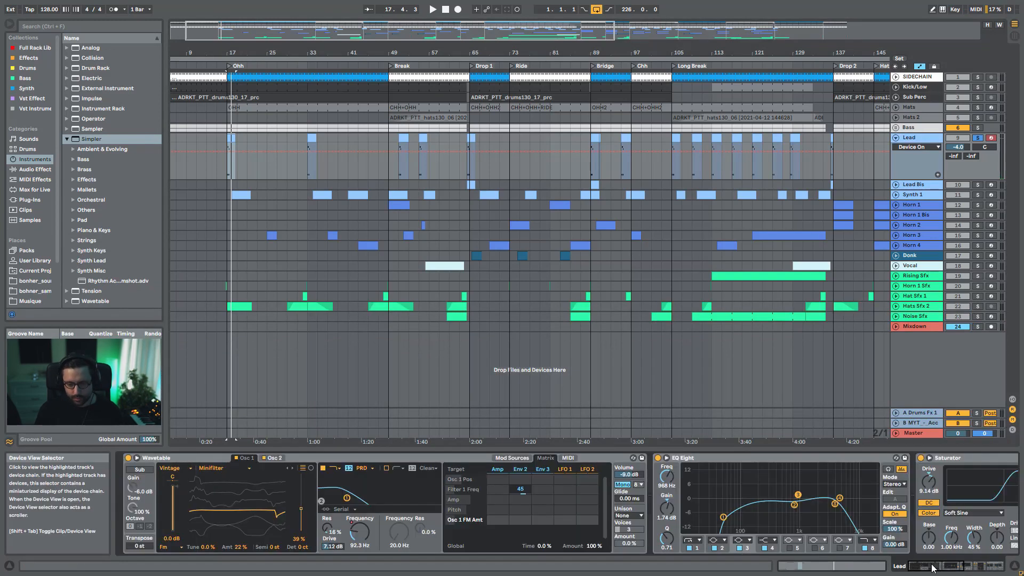
scroll(586, 496, "right", 5)
left_click(497, 457)
left_click(301, 458)
left_click_drag(974, 564, 915, 565)
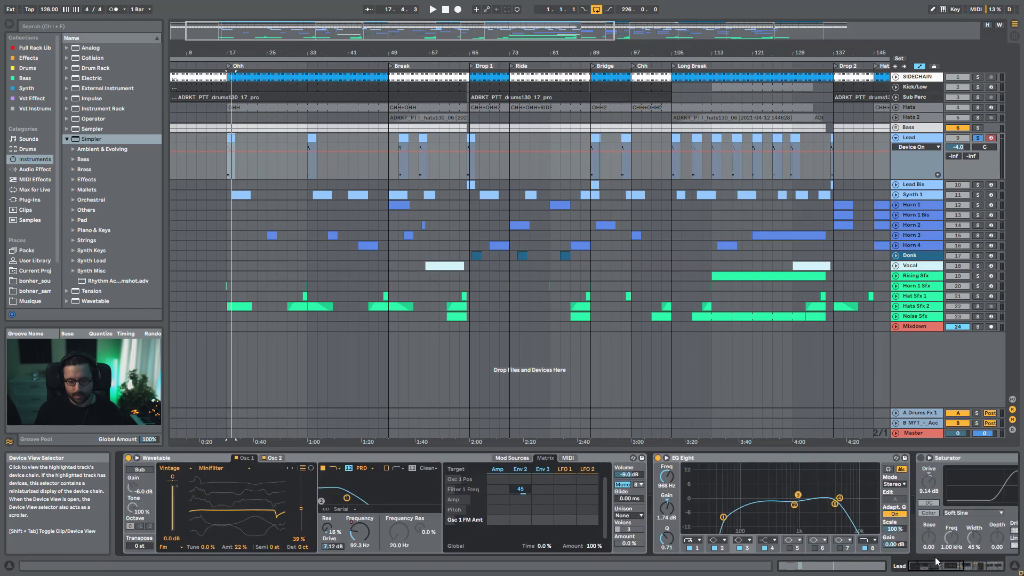
Switch off EQ Eight on the Lead track, play the lead and compare Wavetable's Osc 1 and Osc 2 settings
key("space")
key("space")
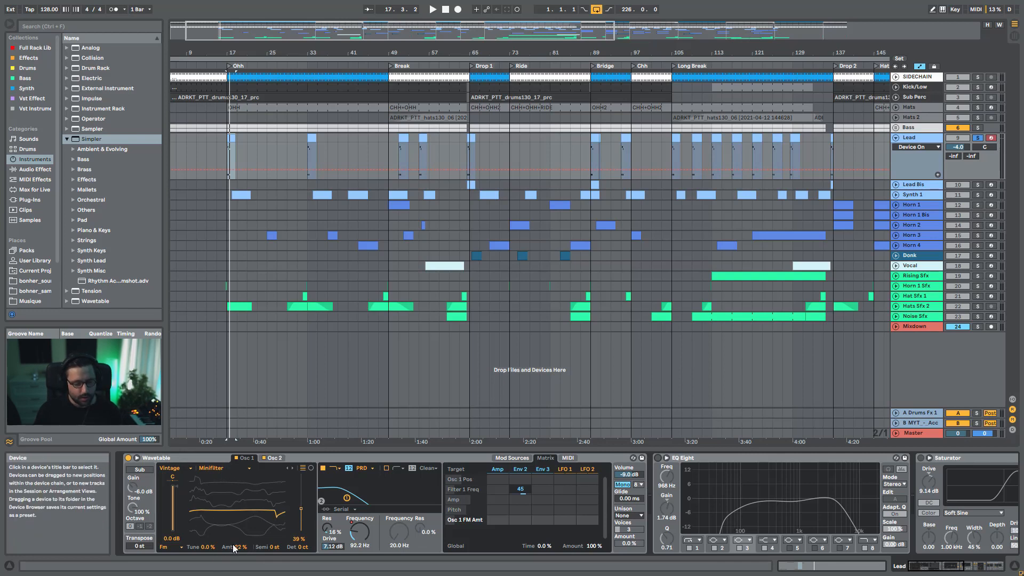
left_click(254, 460)
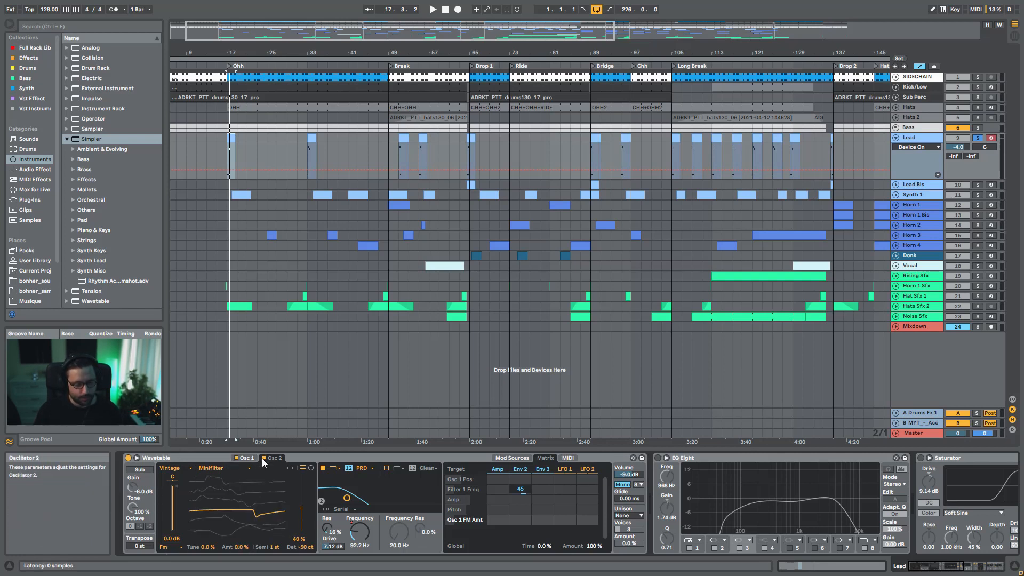
left_click(248, 459)
key("space")
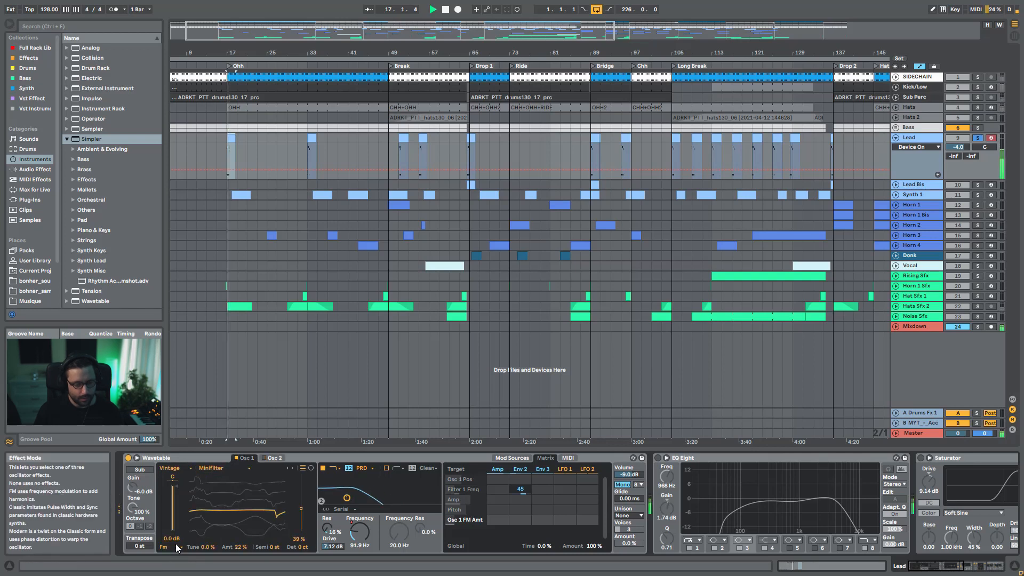
Set Osc 1's FM amount to 0.0 %, play the lead without it and undo the change
key("space")
double_click(242, 547)
key("space")
key("space")
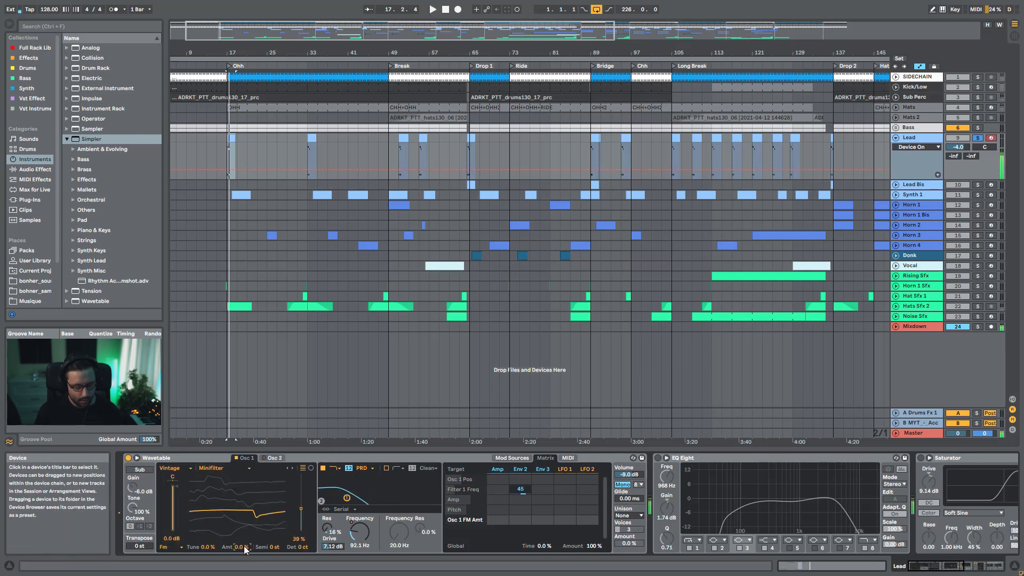
key("ctrl+z")
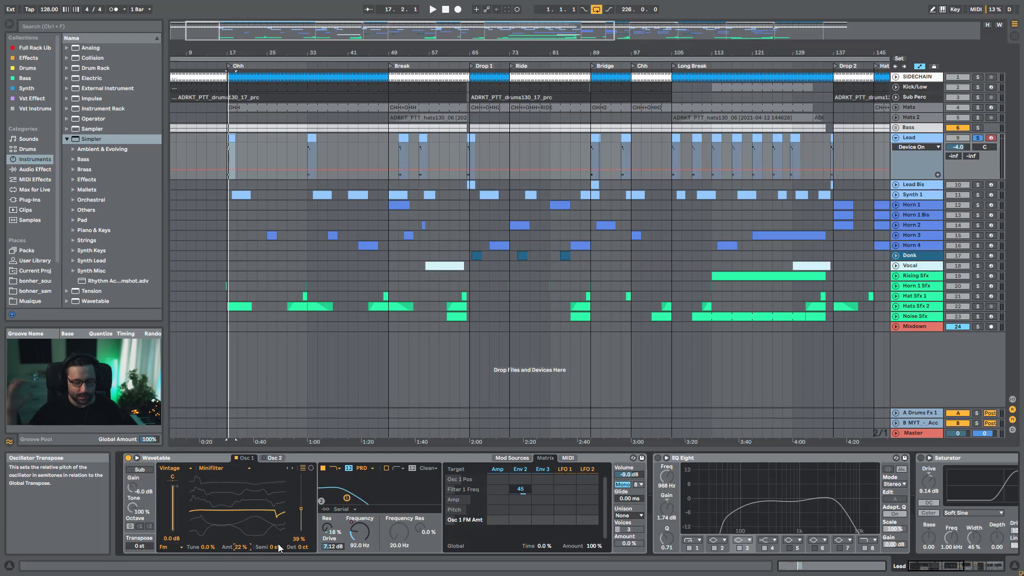
Try Osc 2's transpose at 0 st, return it to 1 st and play the lead to compare
left_click(271, 457)
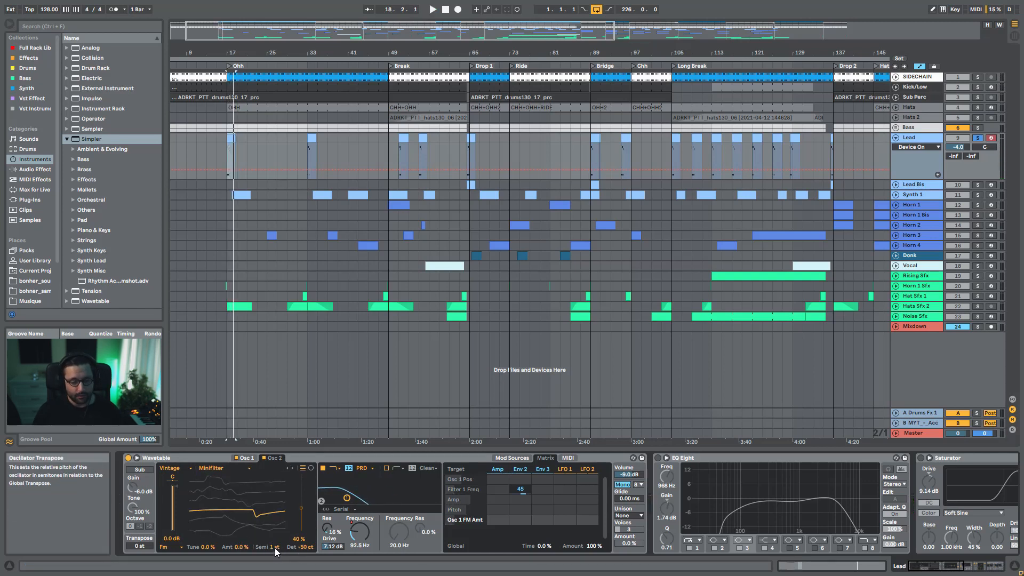
left_click_drag(274, 548, 274, 554)
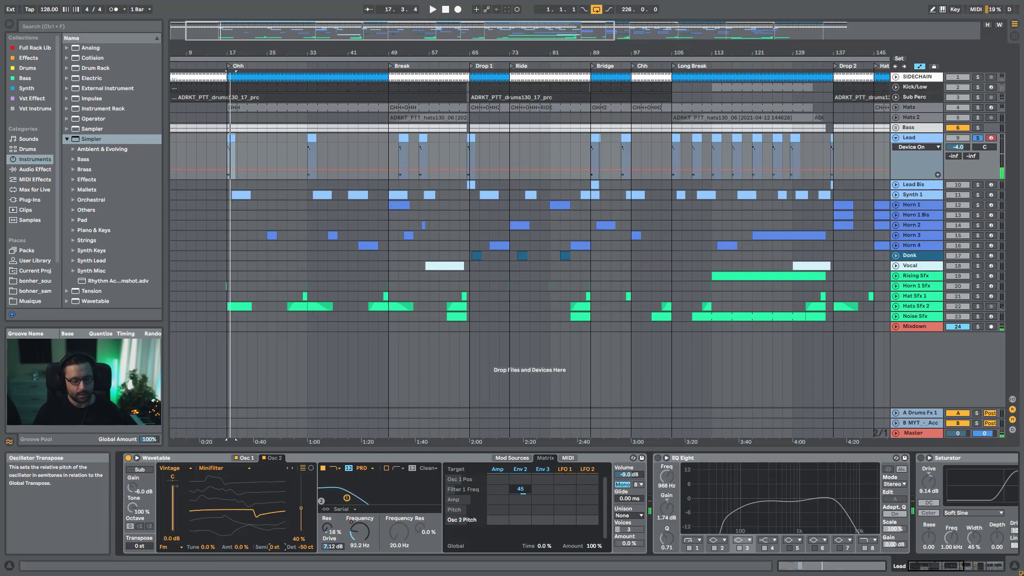
key("Up")
key("space")
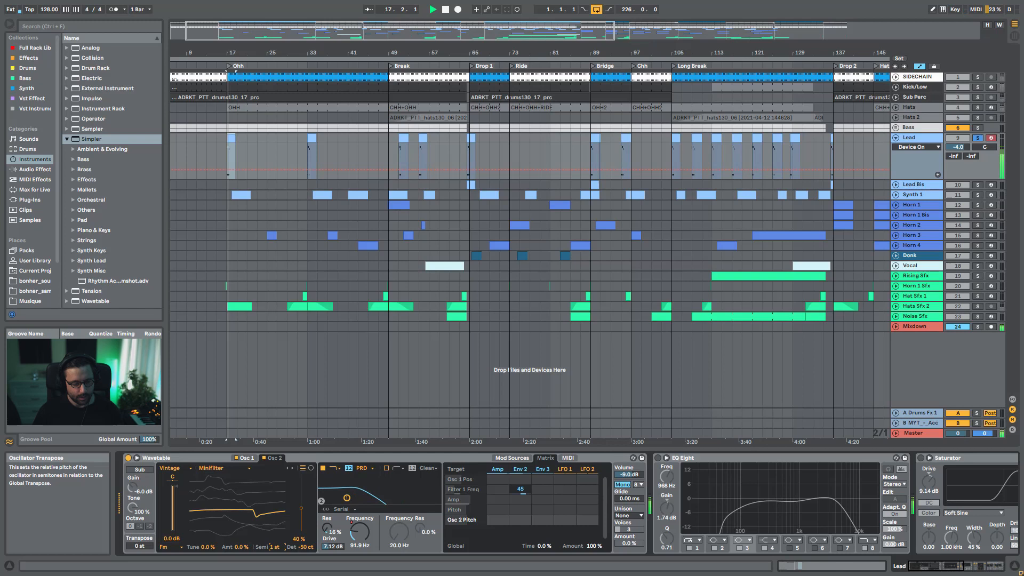
key("space")
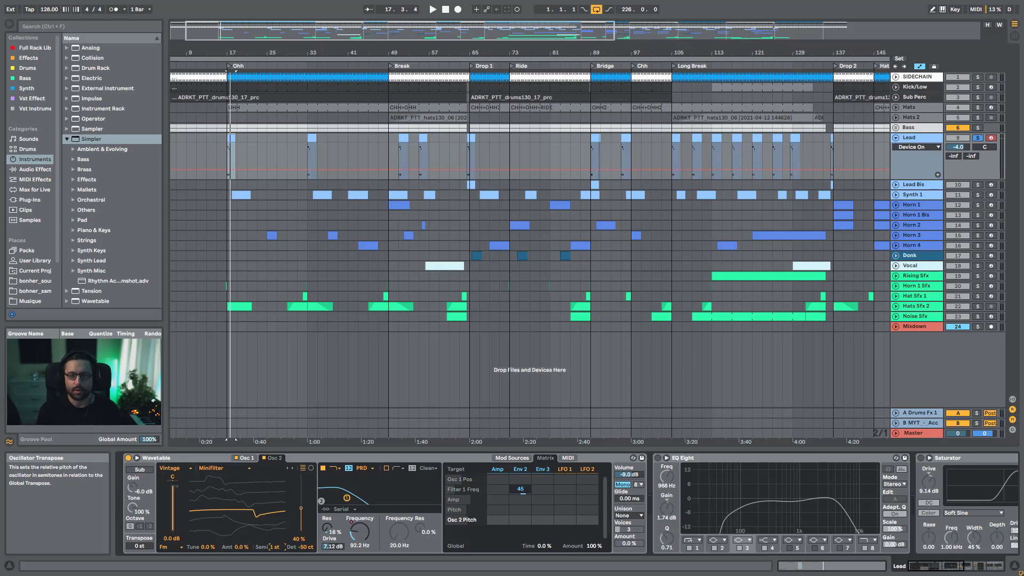
Reset Osc 2's detune to its default and play the lead to hear the difference
double_click(310, 546)
key("space")
key("space")
key("space")
key("space")
Play the lead with Osc 2's transpose at 0 st, and restore Osc 2 to 1 st with -50 ct detune
double_click(279, 546)
left_click_drag(305, 547, 270, 553)
key("space")
key("space")
left_click(302, 548)
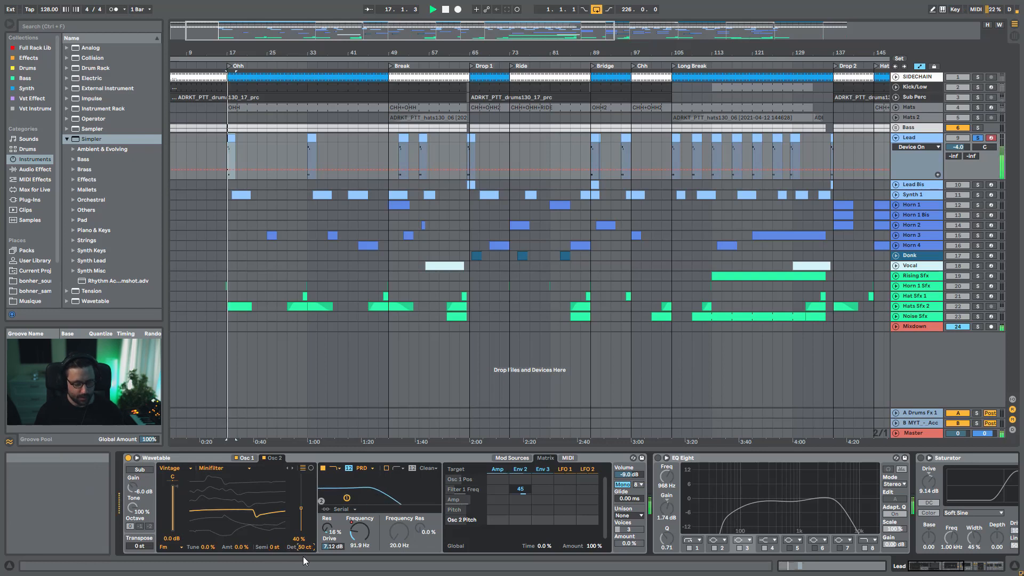
left_click(271, 547)
left_click_drag(274, 547, 274, 541)
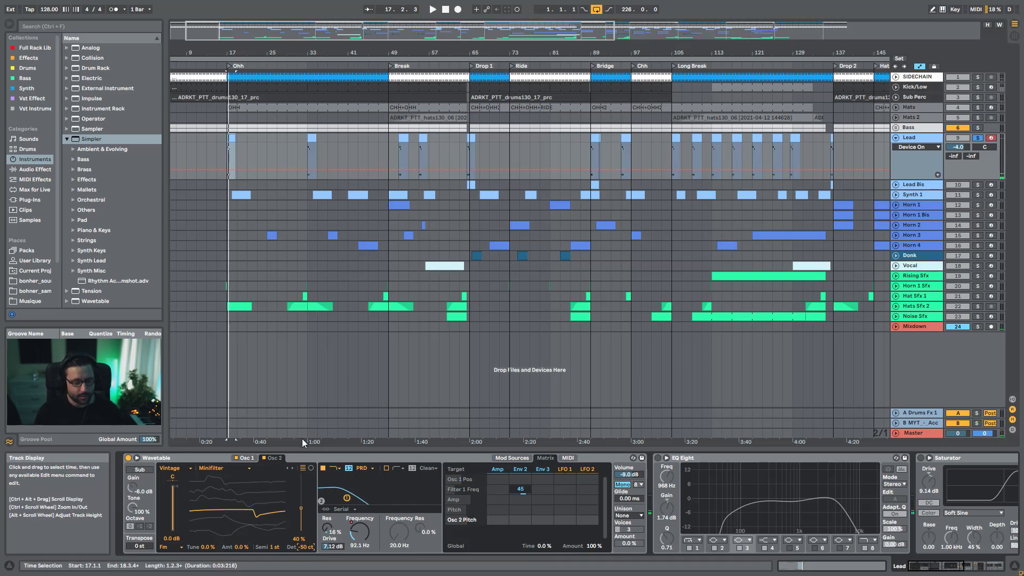
Examine Wavetable's Amp and Env 2 envelopes and the modulation matrix's filter frequency routing while playing the lead
left_click(518, 469)
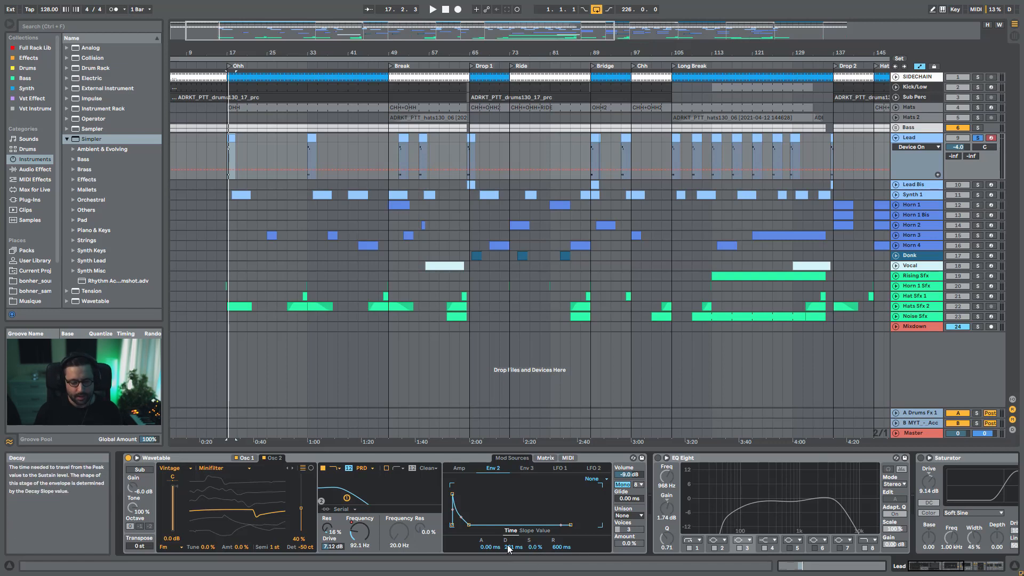
left_click(459, 467)
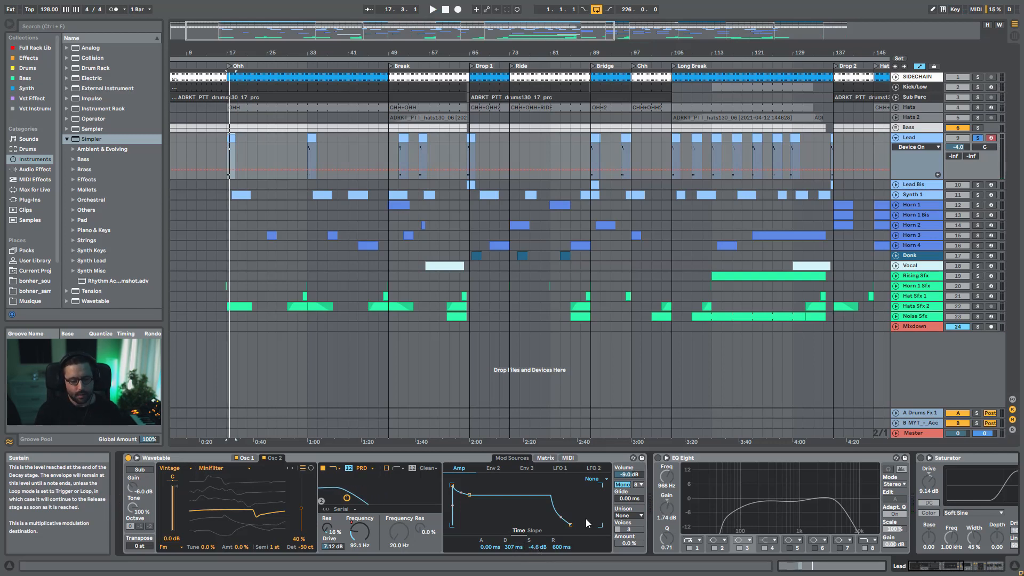
left_click(495, 468)
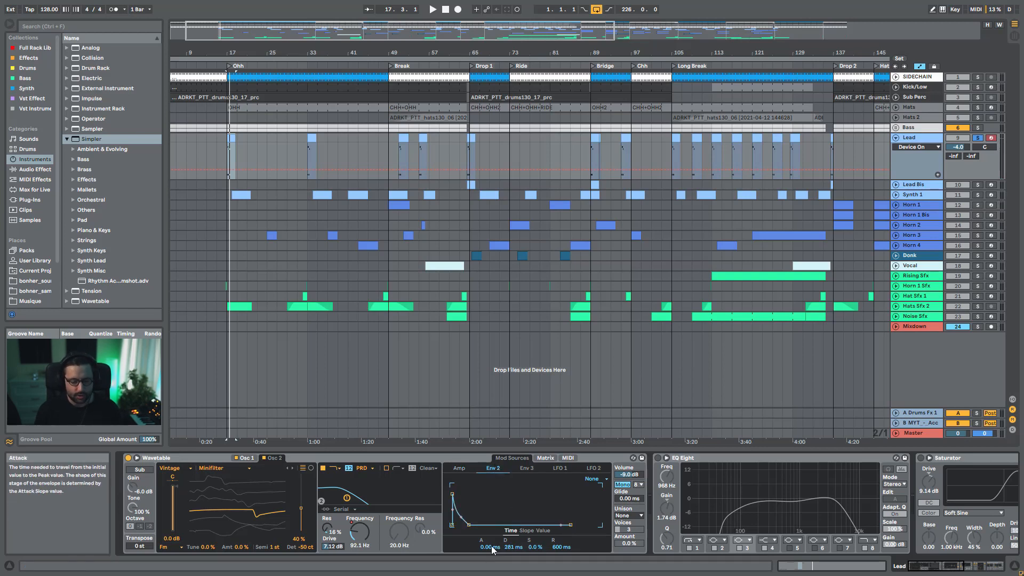
key("space")
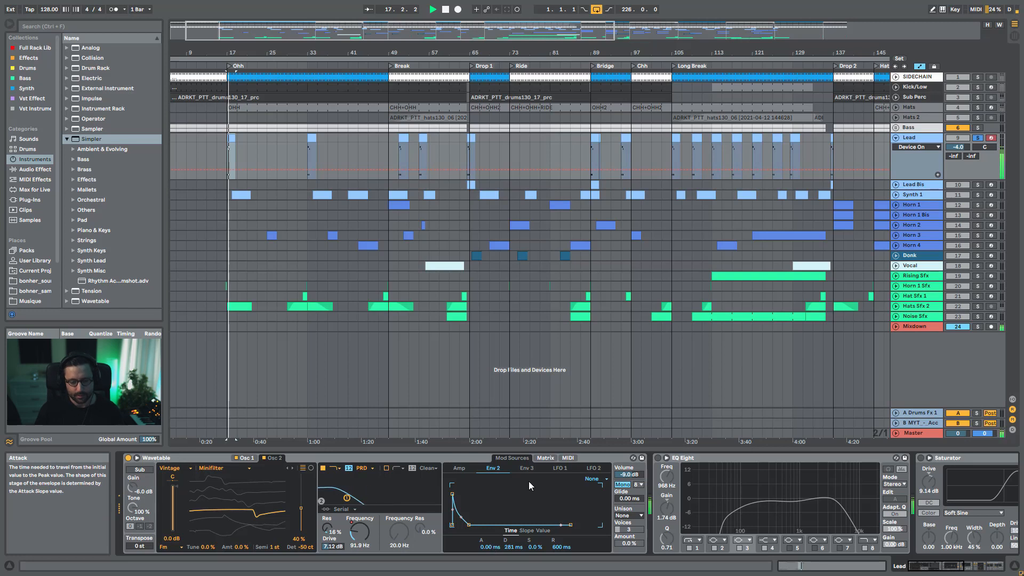
left_click(538, 457)
left_click(545, 457)
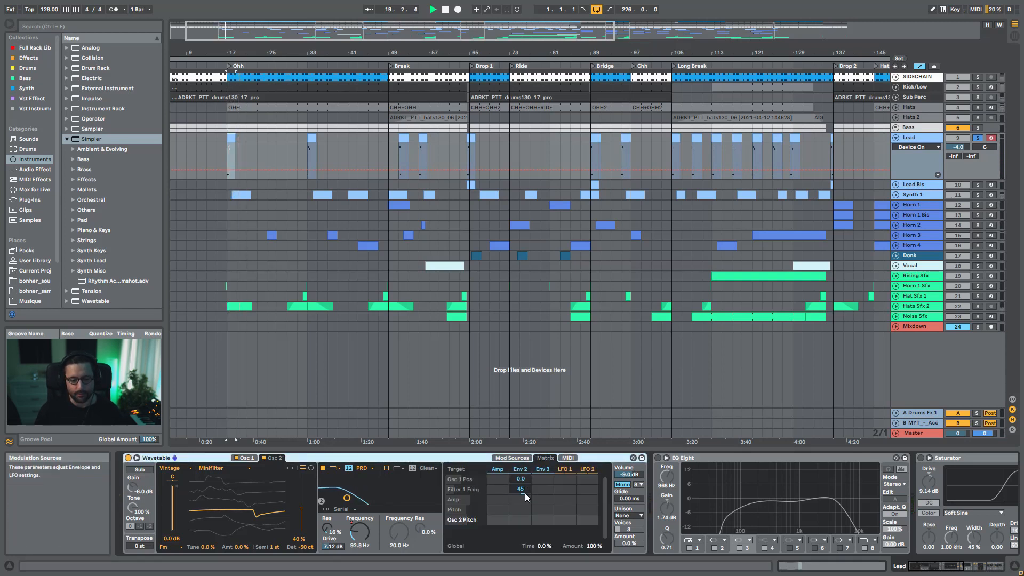
Play the Lead clip at Drop 1 and switch its EQ Eight and Saturator back on
left_click(313, 139)
left_click(471, 138)
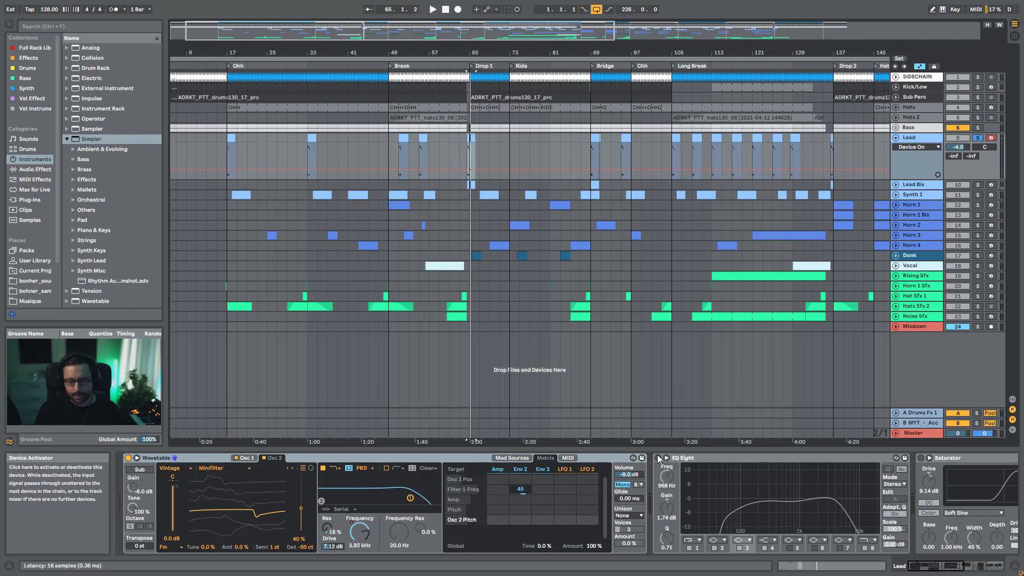
key("space")
scroll(905, 554, "right", 5)
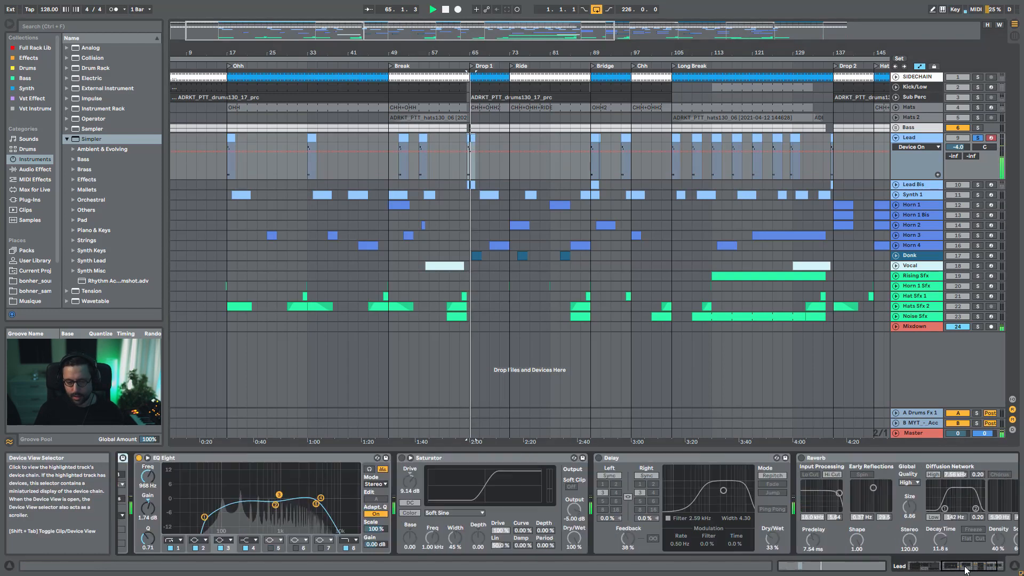
left_click(395, 459)
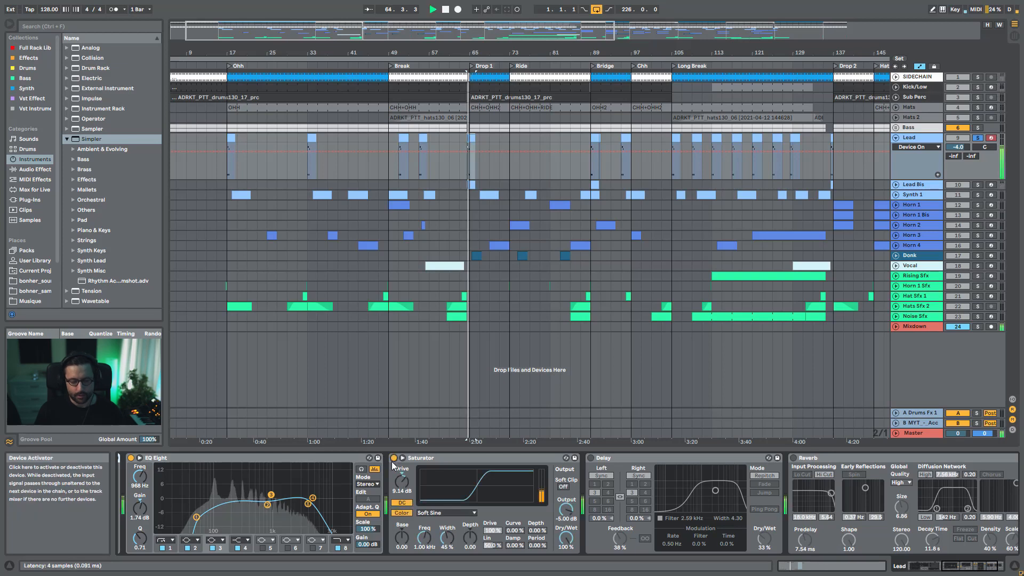
key("space")
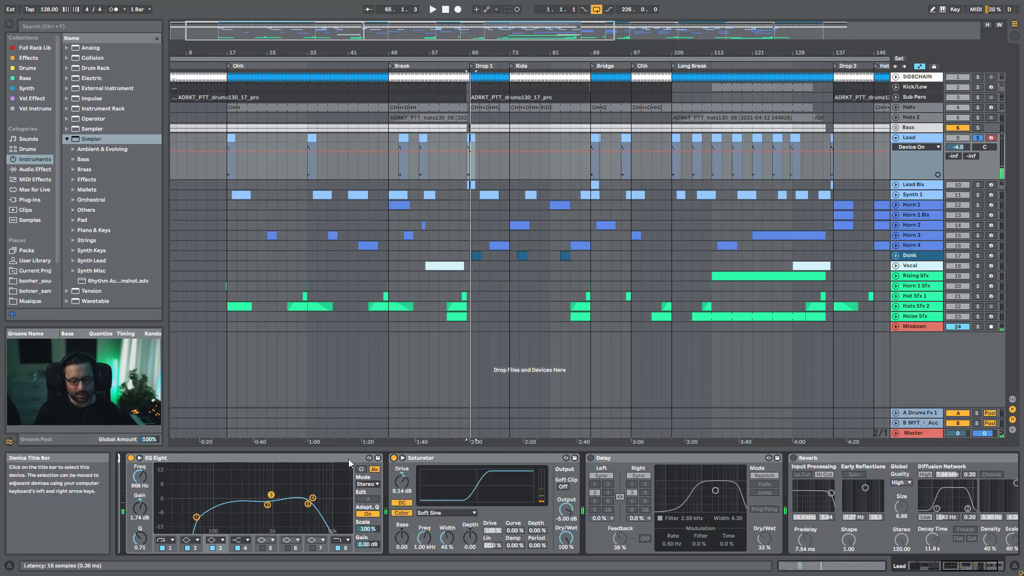
Switch the Lead track's Delay and Reverb back on and play the clip at Drop 1 through them
left_click(590, 457)
key("space")
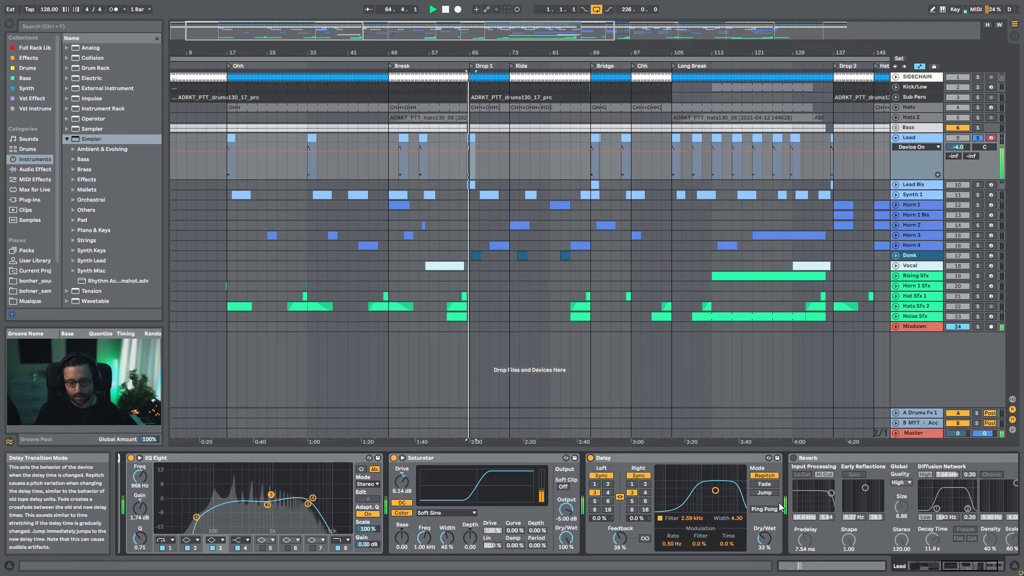
left_click(948, 567)
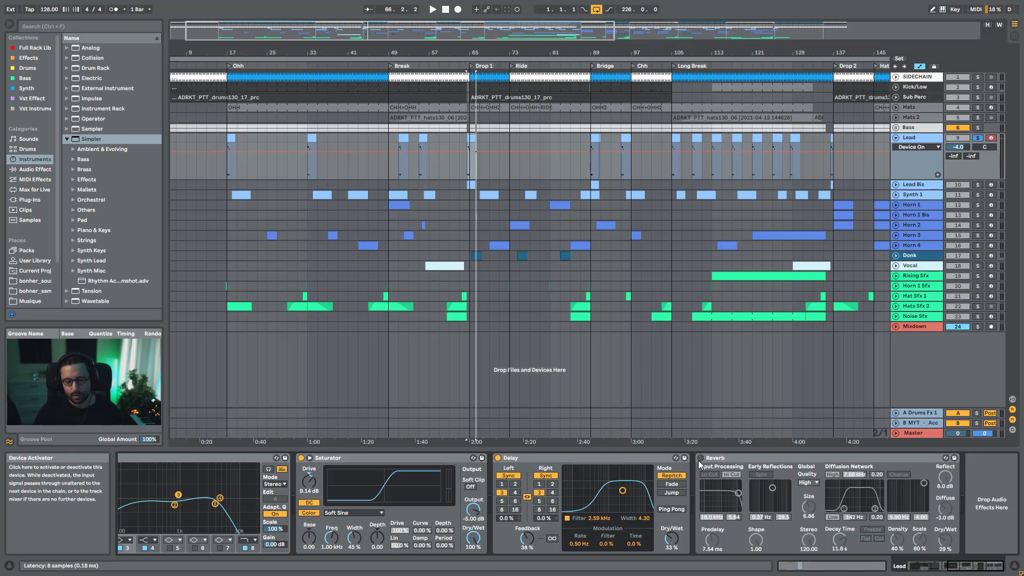
left_click(700, 457)
key("space")
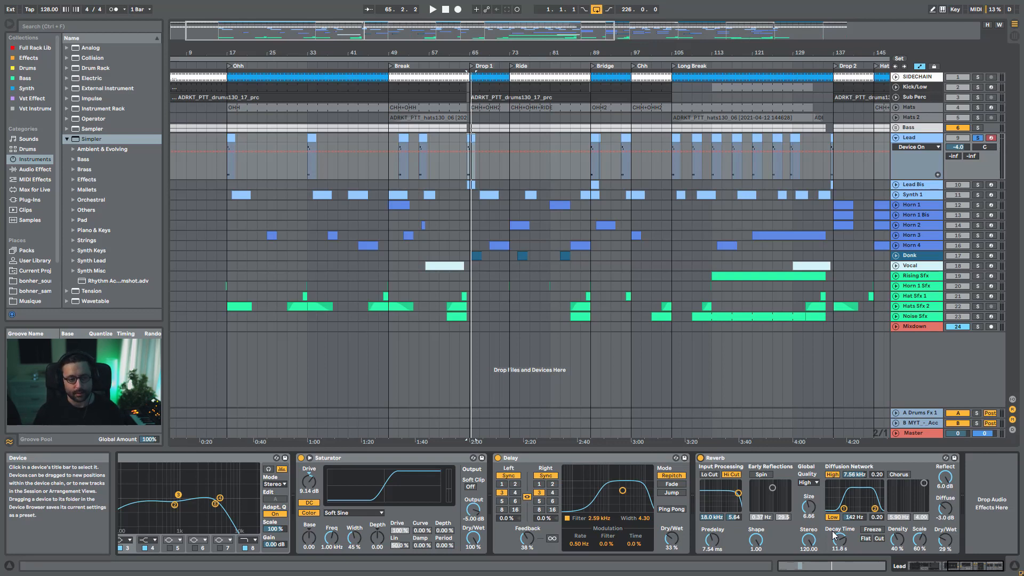
key("space")
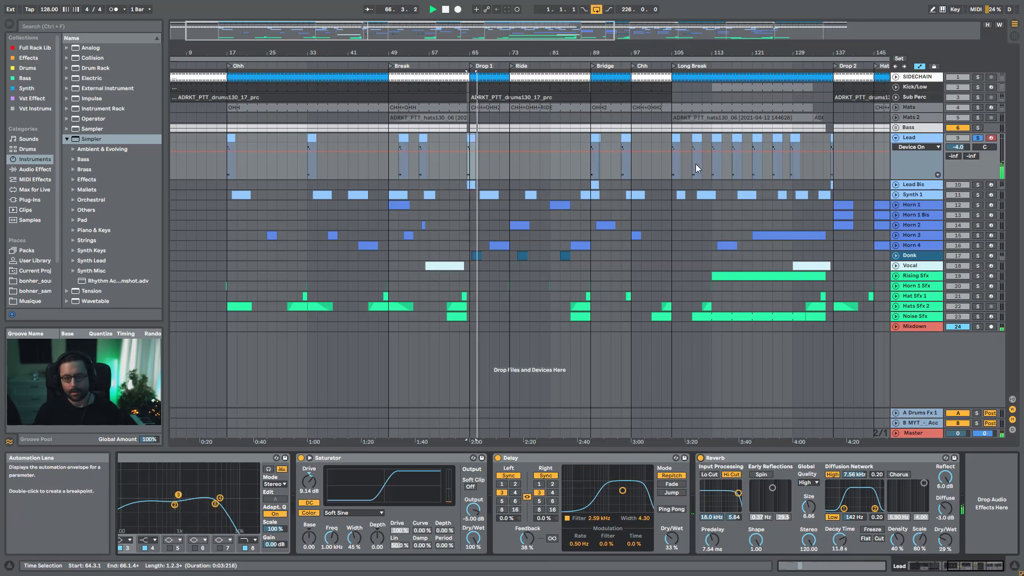
key("space")
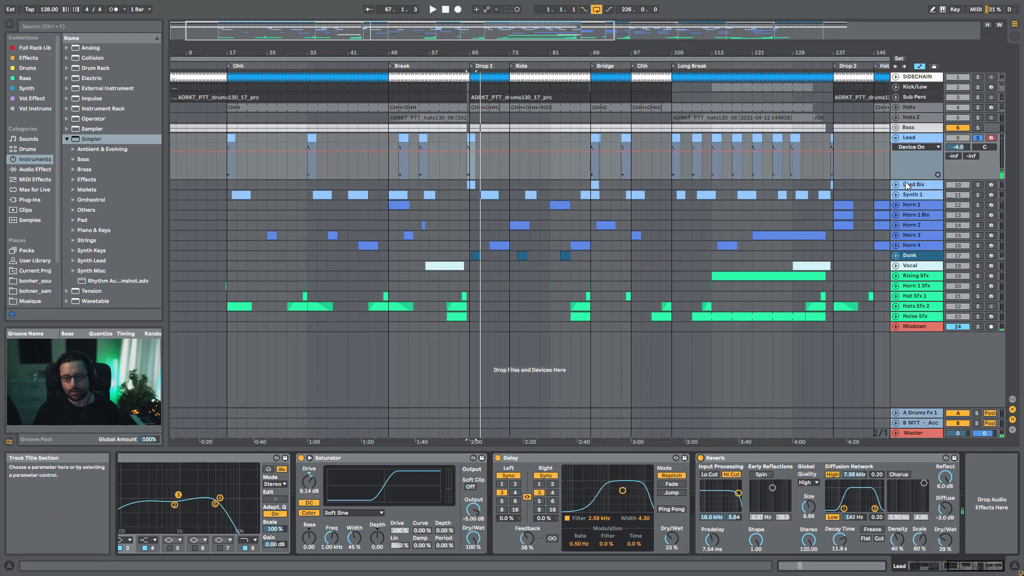
Unfold the Lead Bis track, show its device chain and select its Bright key device
left_click(906, 185)
left_click(896, 185)
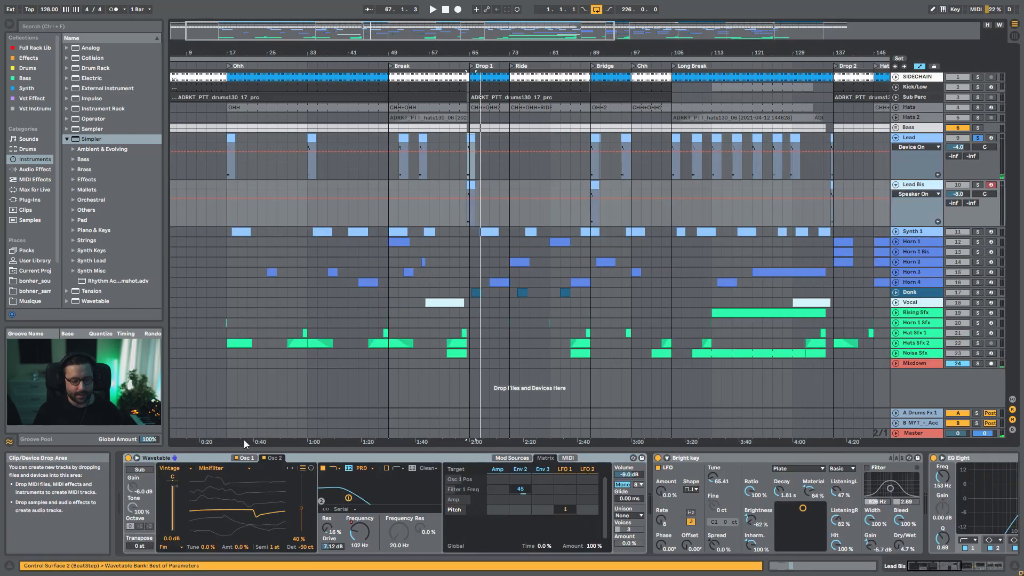
left_click(784, 458)
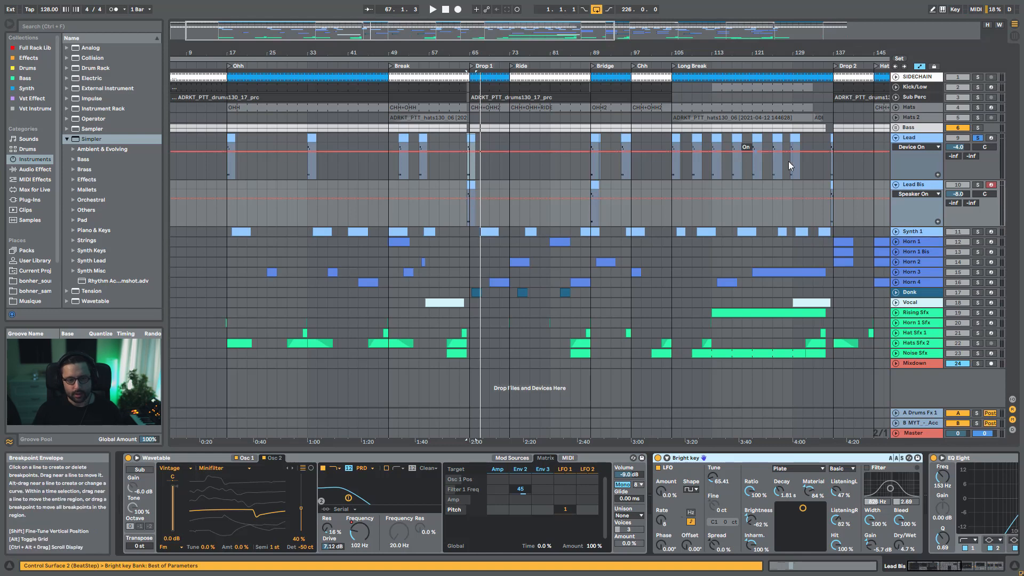
left_click(464, 190)
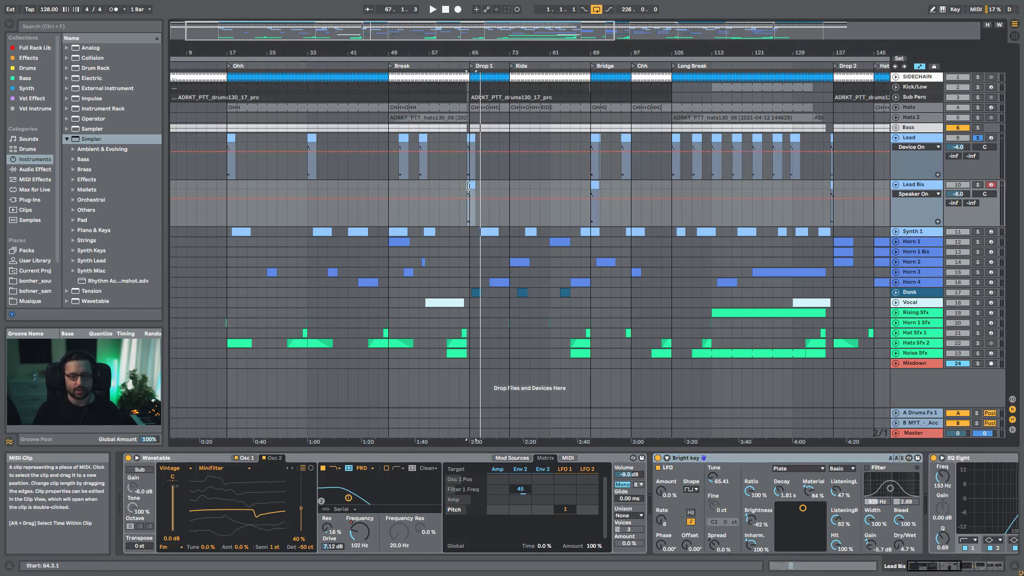
Play the soloed Lead from bar 64, comparing it with and without Lead Bis soloed alongside
left_click_drag(429, 31, 402, 4)
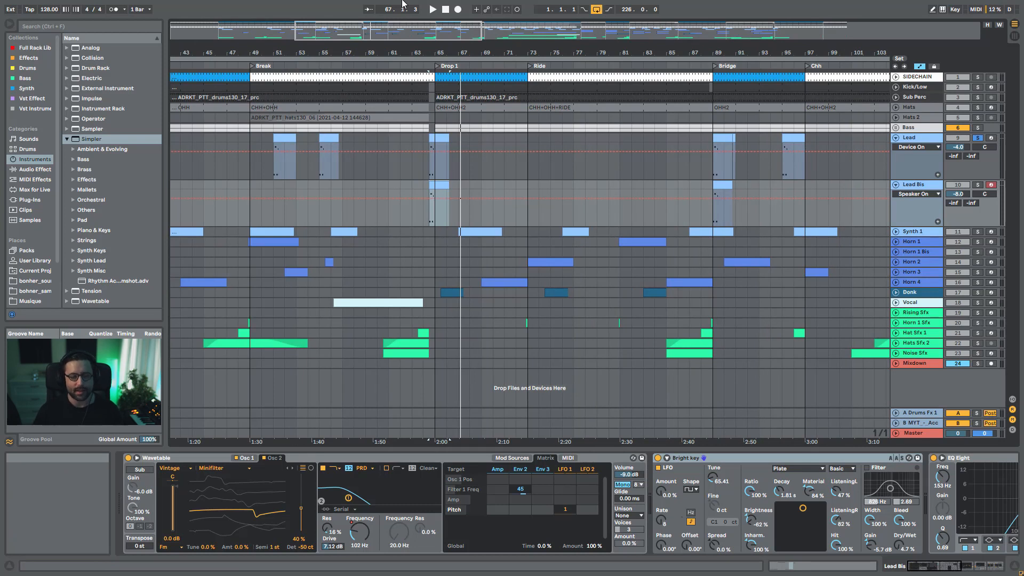
left_click(429, 214)
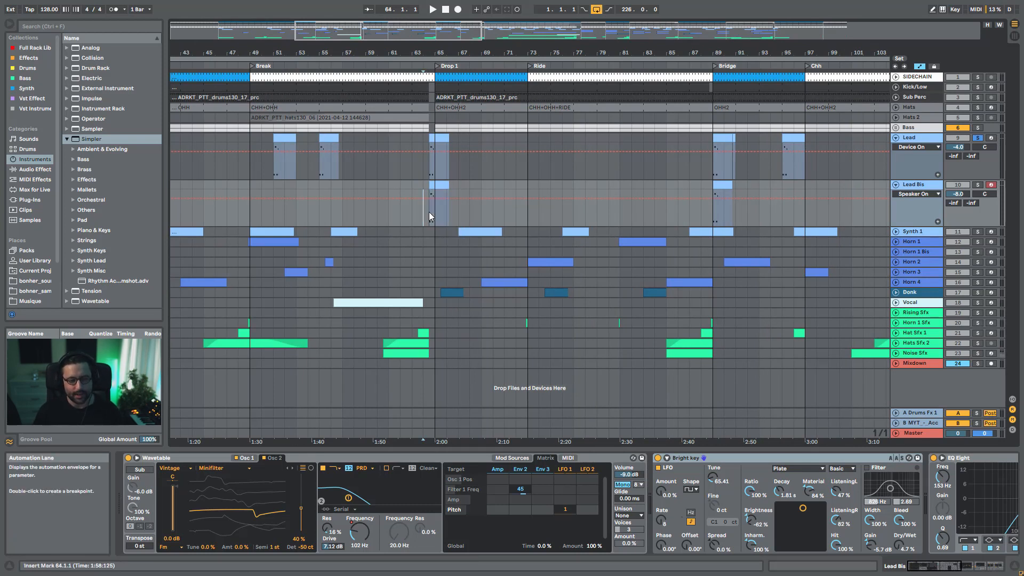
mouse_move(422, 31)
left_mouse_down()
mouse_move(421, 14)
mouse_move(593, 7)
mouse_move(425, 33)
left_mouse_up()
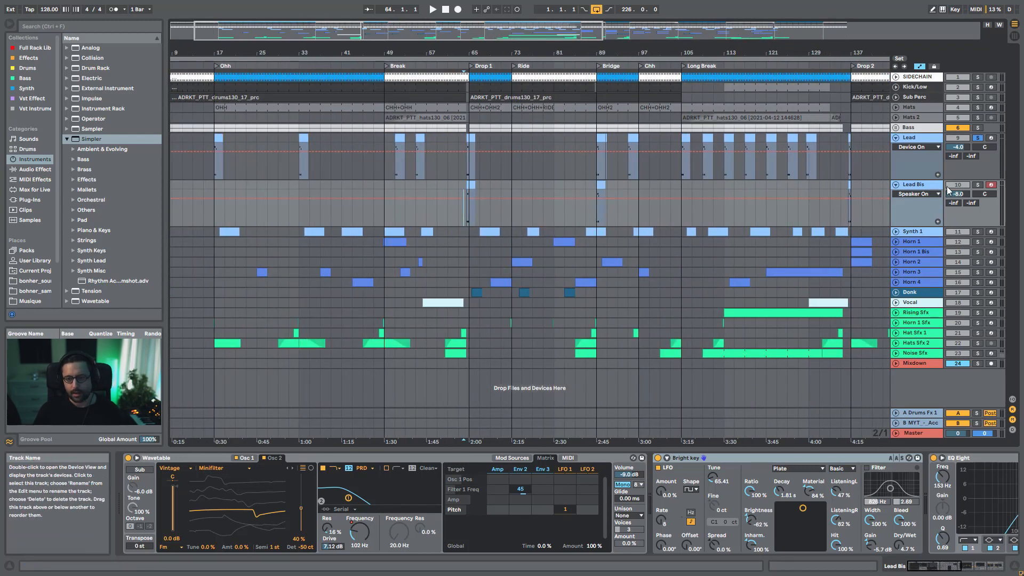
key("space")
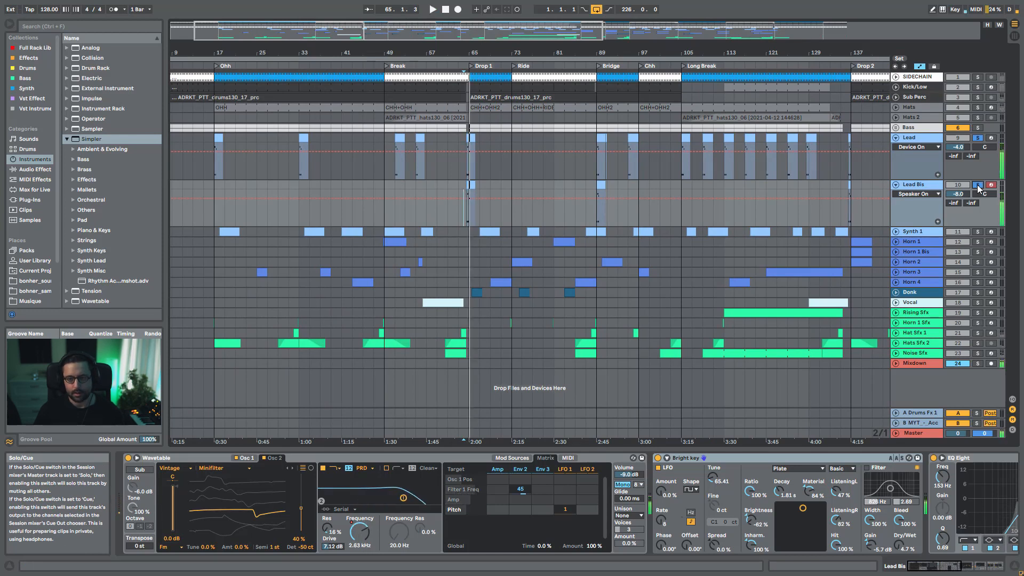
key("space")
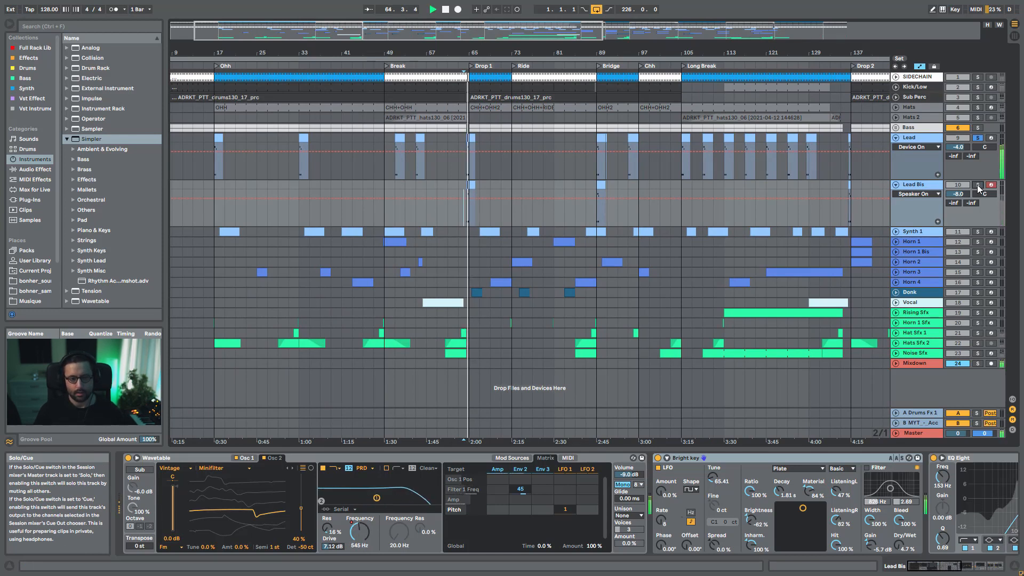
key("space")
Clear the Lead track's solo and play the full mix from bar 63 into Drop 1
left_click(978, 140)
left_click(462, 220)
key("space")
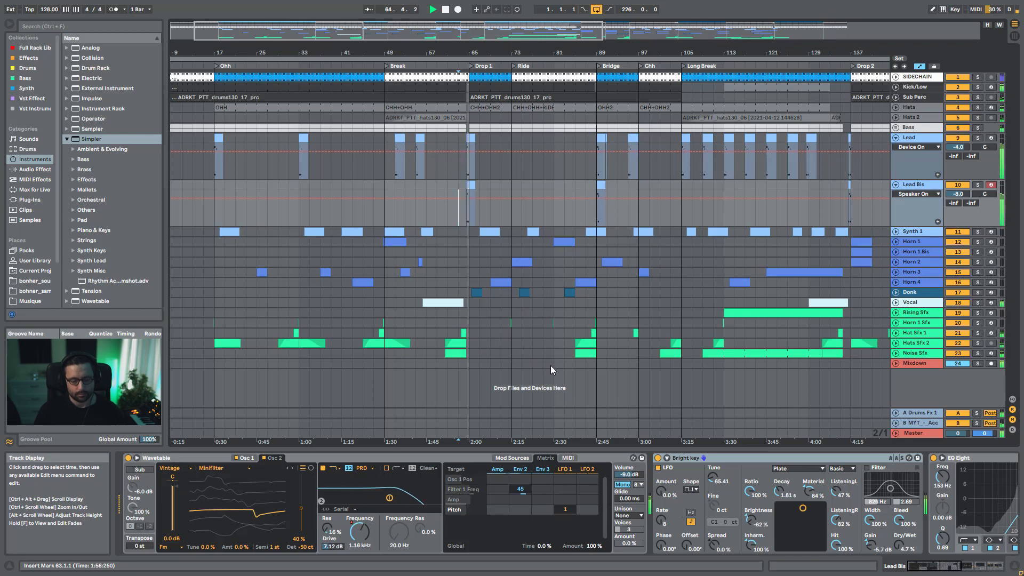
key("space")
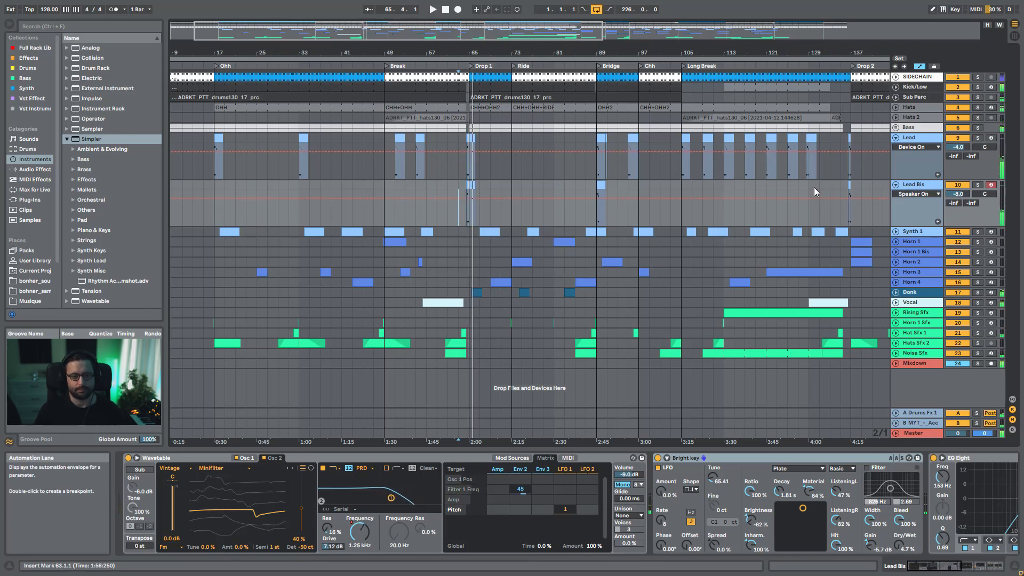
Fold the Lead Bis and Lead tracks and unfold the Synth 1 track
left_click_drag(503, 39, 504, 22)
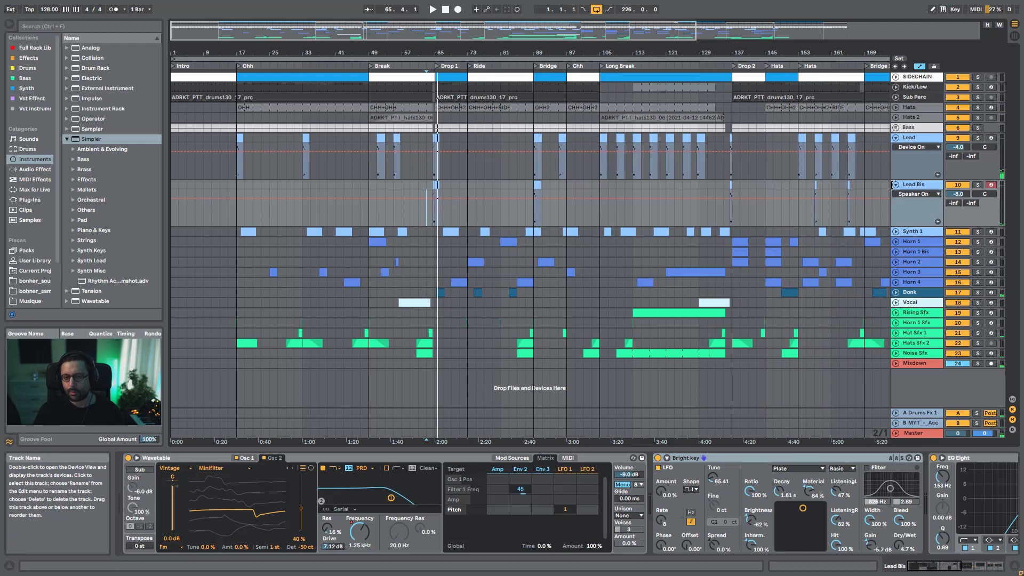
left_click(896, 184)
left_click(895, 137)
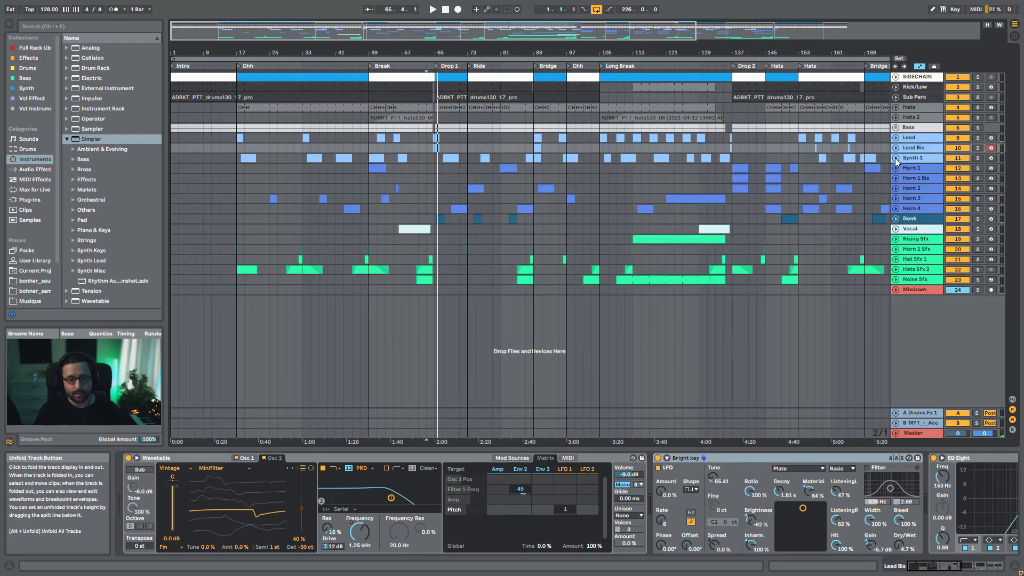
left_click(895, 159)
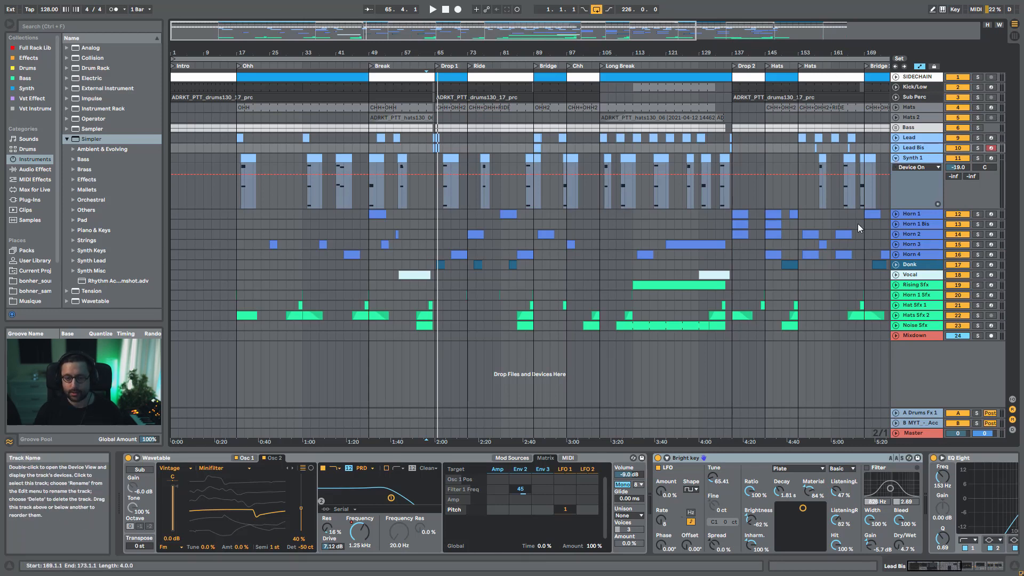
Look through the device chains of the Synth 1, Donk and Vocal tracks in turn
left_click(914, 159)
left_click(930, 266)
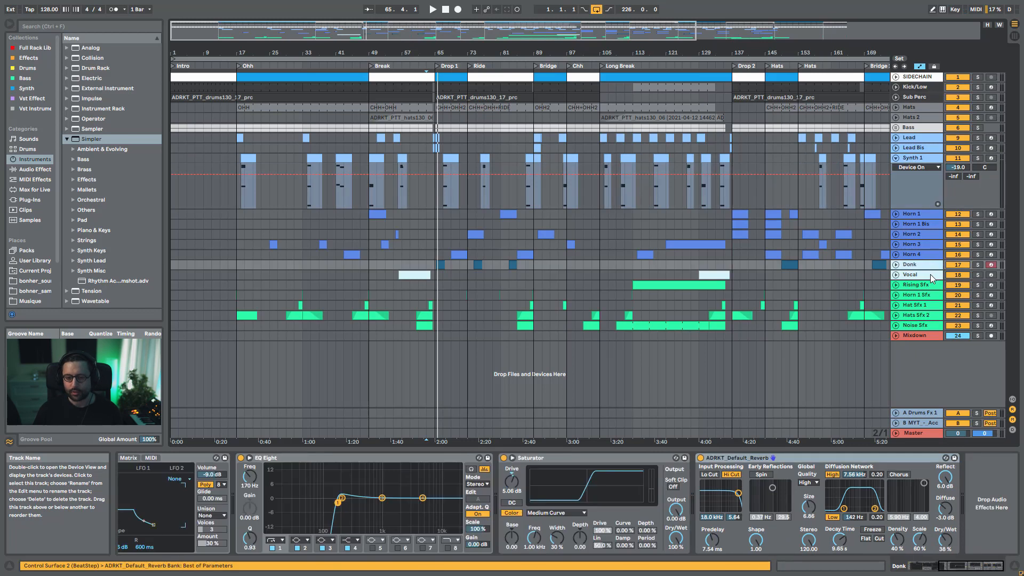
left_click(930, 274)
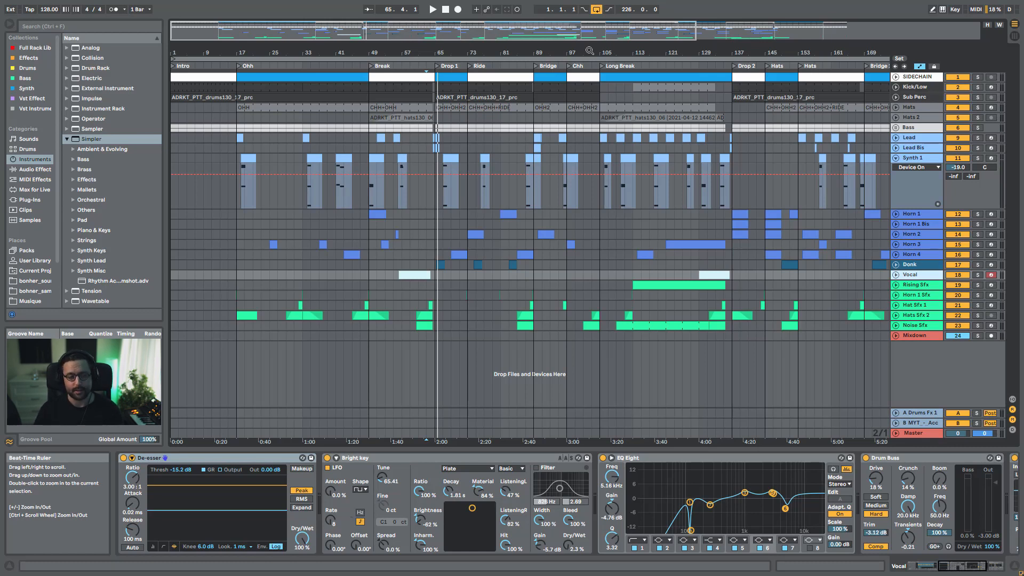
left_click_drag(566, 36, 567, 31)
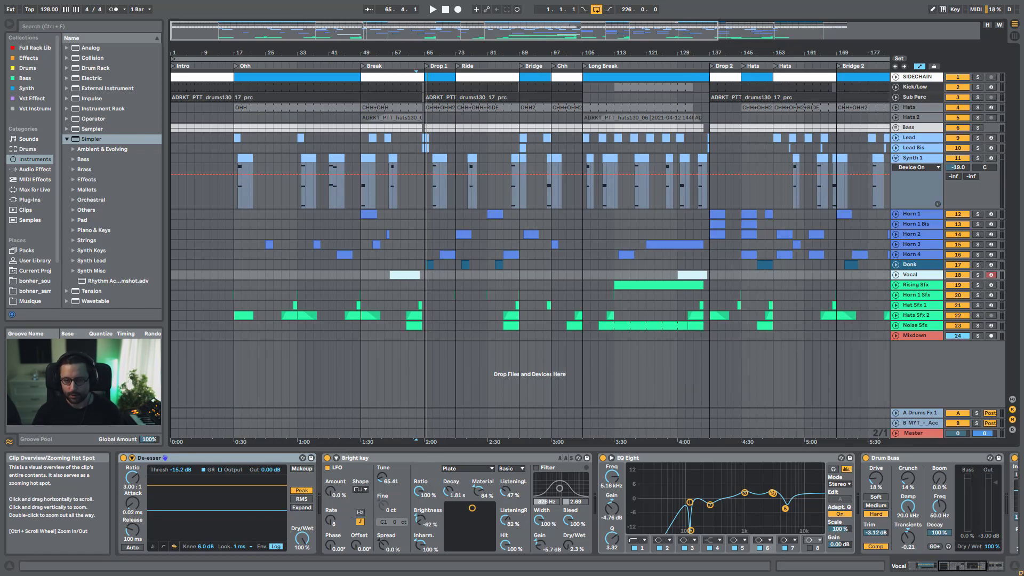
Solo Synth 1 briefly, switch the solo to Horn 1 and play the Horn 1 clip at Drop 2
left_click(979, 162)
left_click(978, 159)
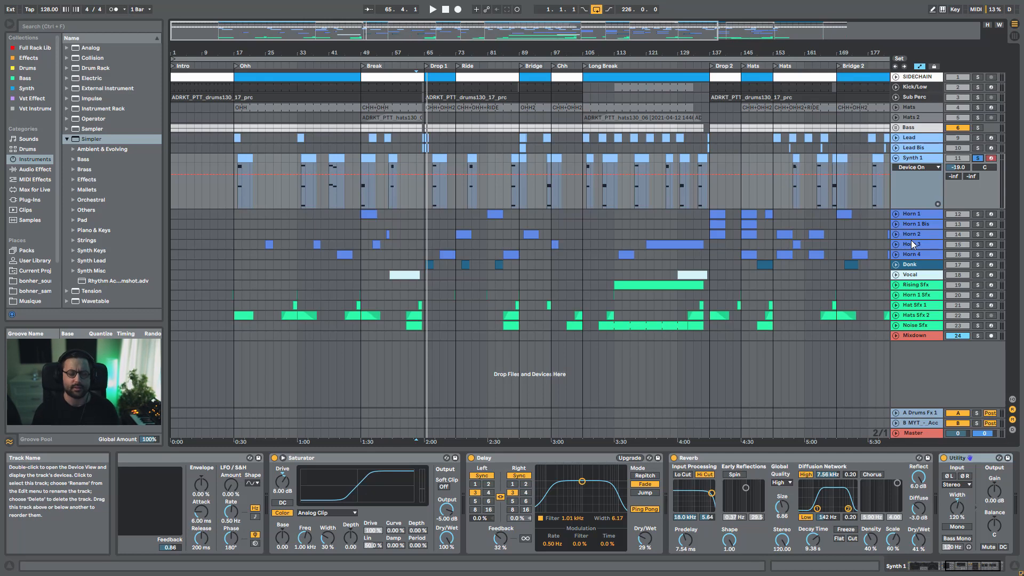
left_click(977, 214)
left_click(718, 214)
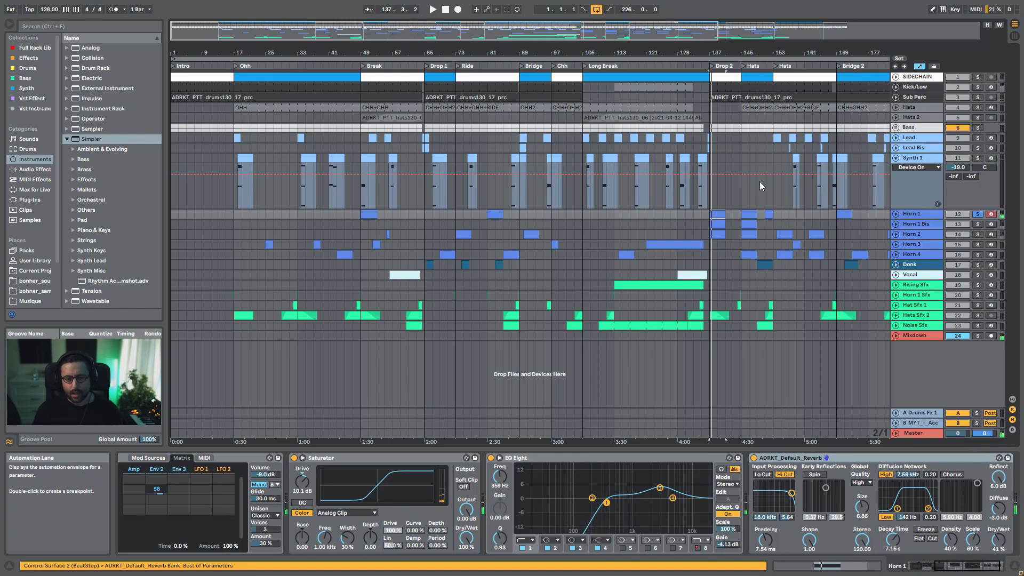
left_click_drag(468, 40, 452, 46)
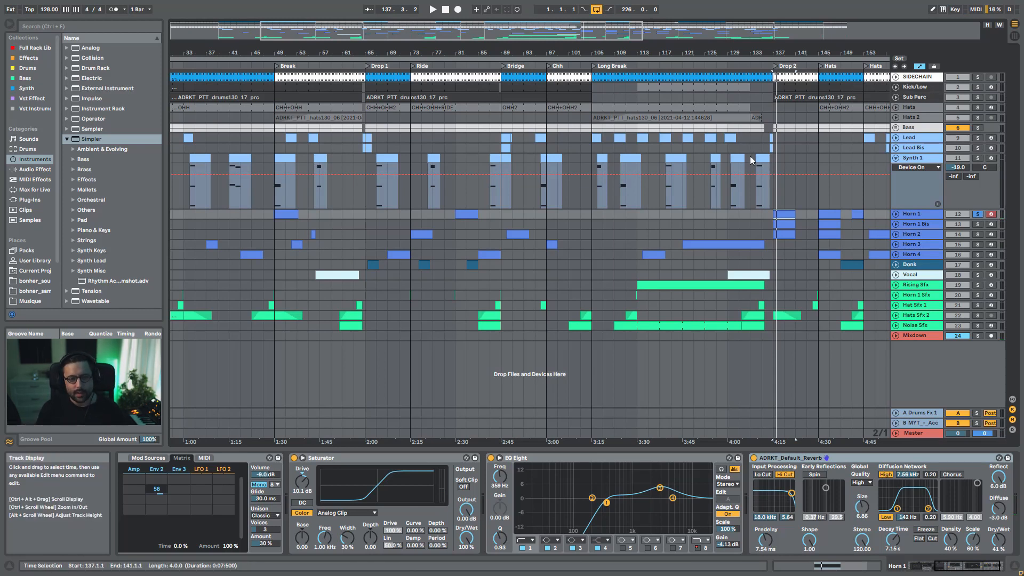
left_click_drag(417, 31, 417, 14)
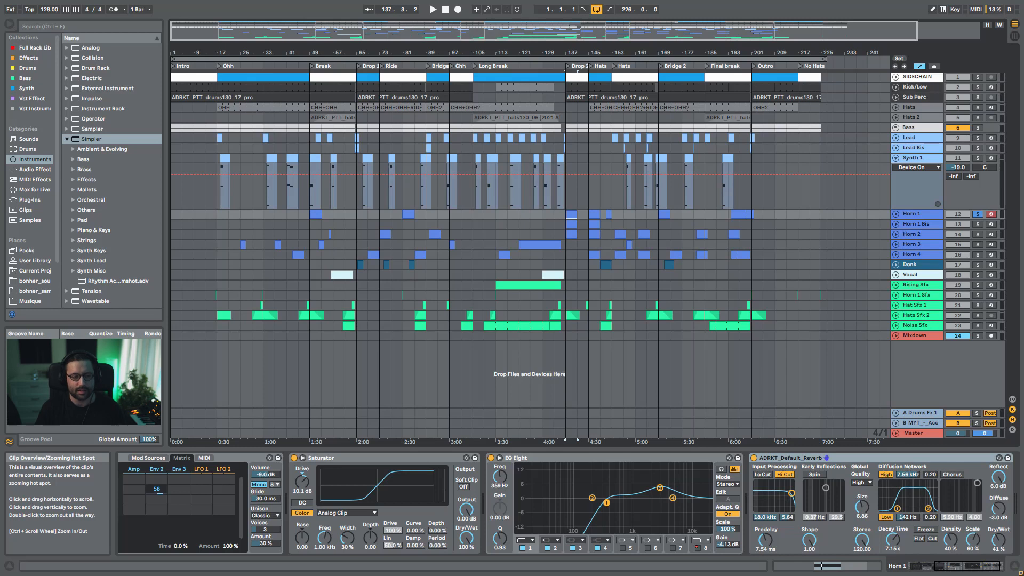
Solo Synth 1 and play its clip from bar 34, bringing the end of its device chain into view
left_click(977, 157)
left_click(272, 159)
key("space")
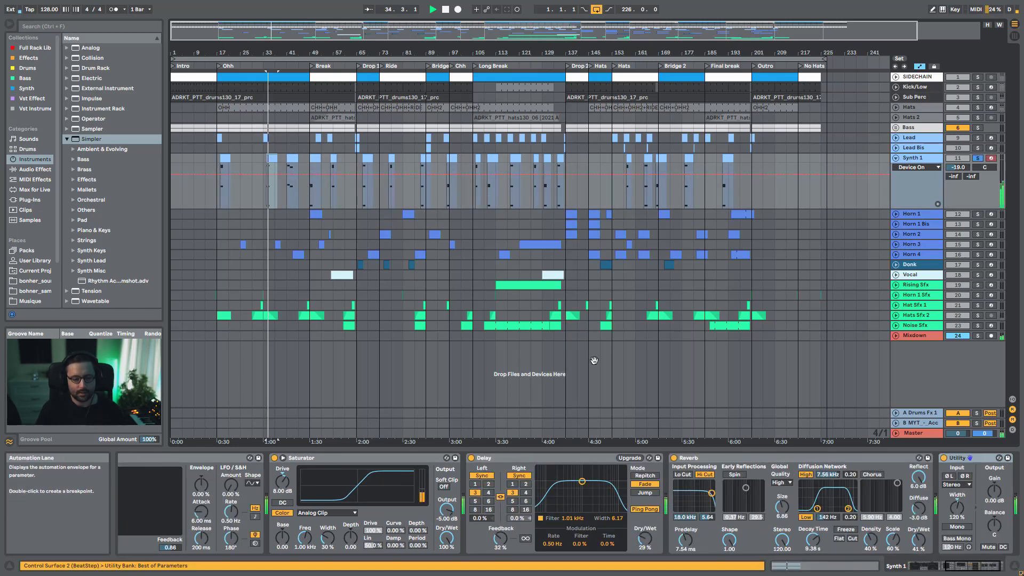
left_click_drag(970, 566, 974, 566)
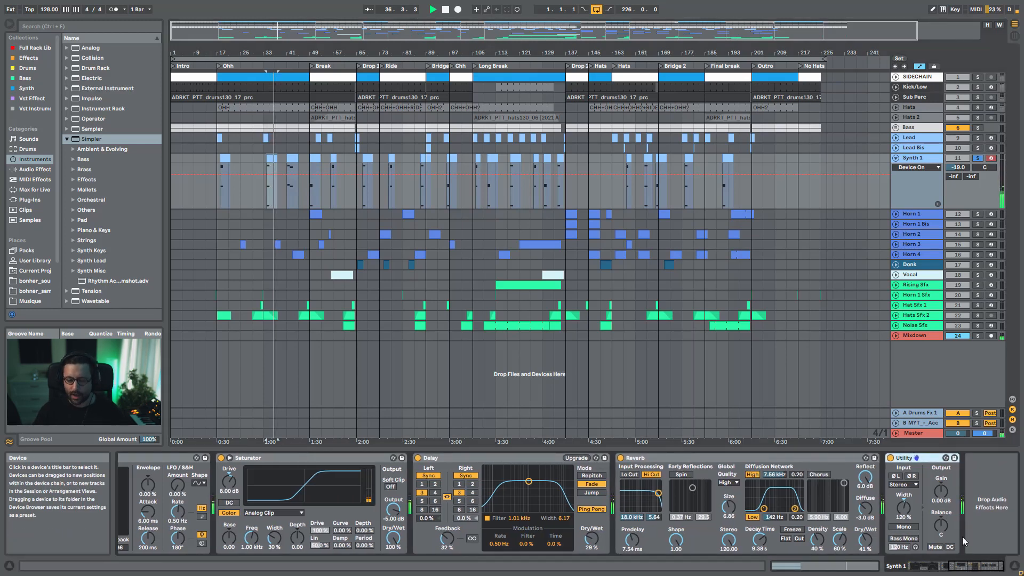
Stop playback and switch off Synth 1's Utility, Reverb, Delay, Saturator and Phaser
left_click(890, 457)
key("space")
left_click(620, 457)
left_click(418, 457)
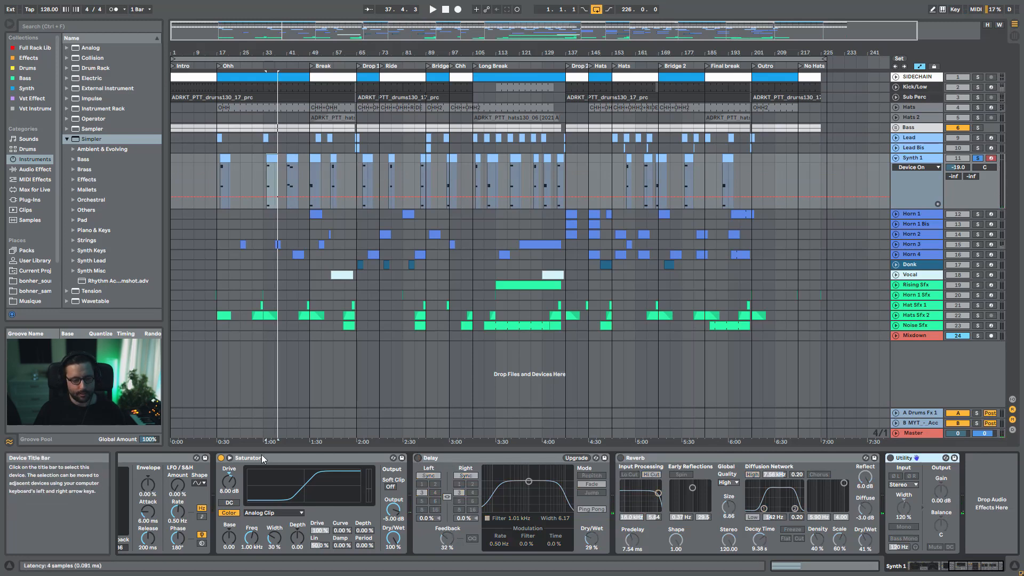
scroll(160, 501, "up", 10)
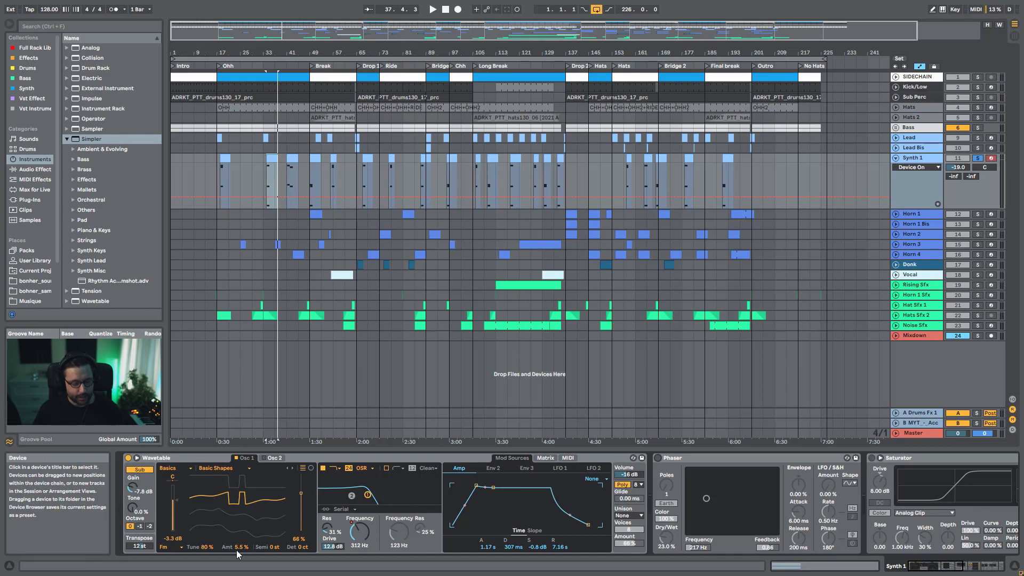
Play the dry Synth 1, comparing Wavetable's Osc 1 effect on None and back on Fm, and the Sub off and back on
left_click(170, 546)
left_click(177, 516)
key("space")
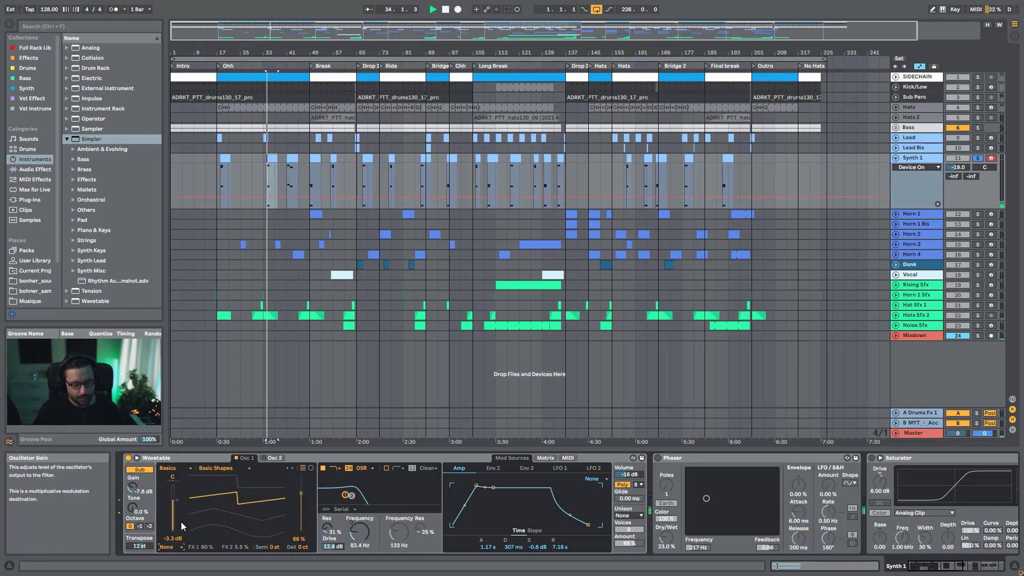
left_click(169, 550)
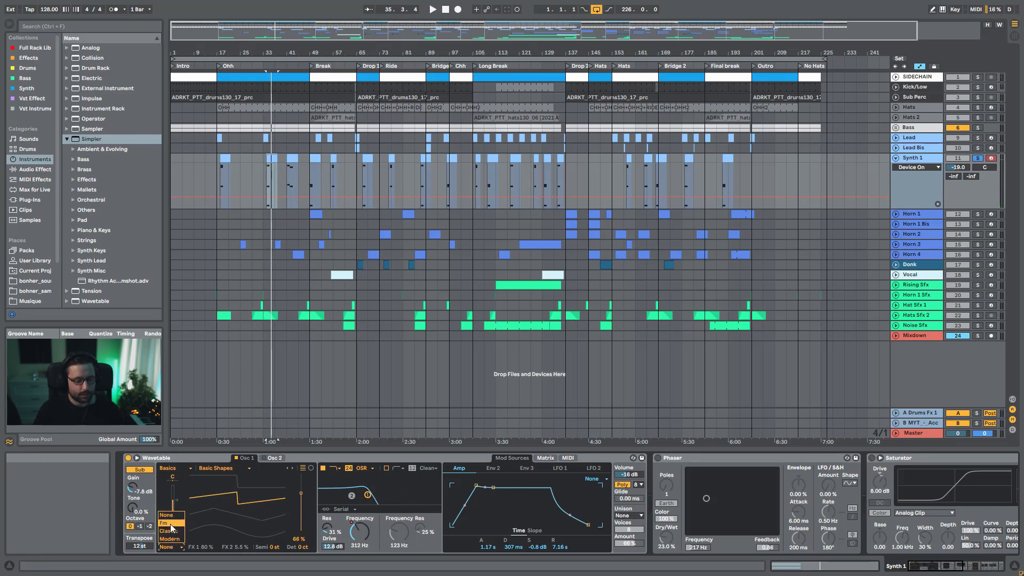
left_click(171, 524)
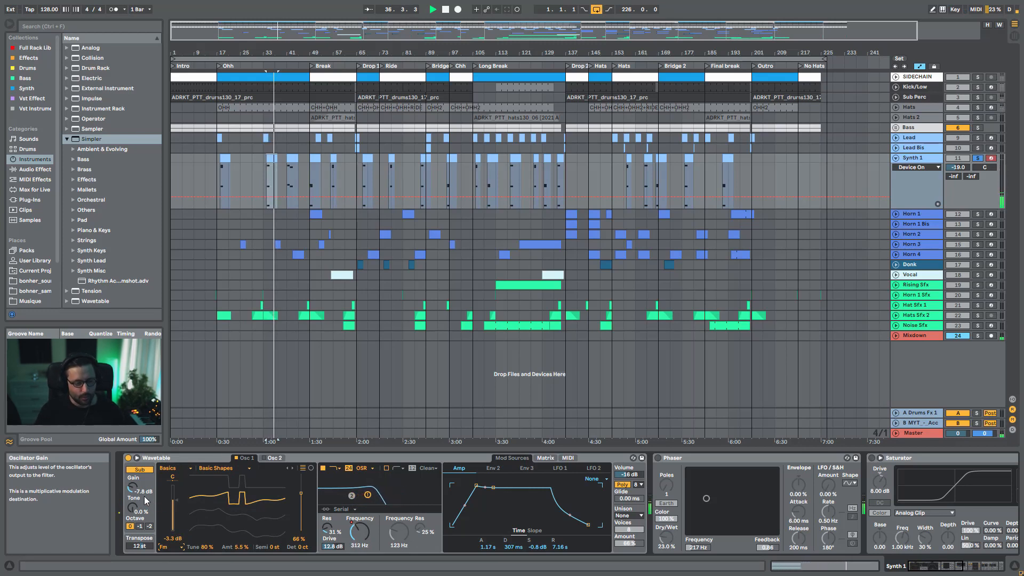
left_click(139, 472)
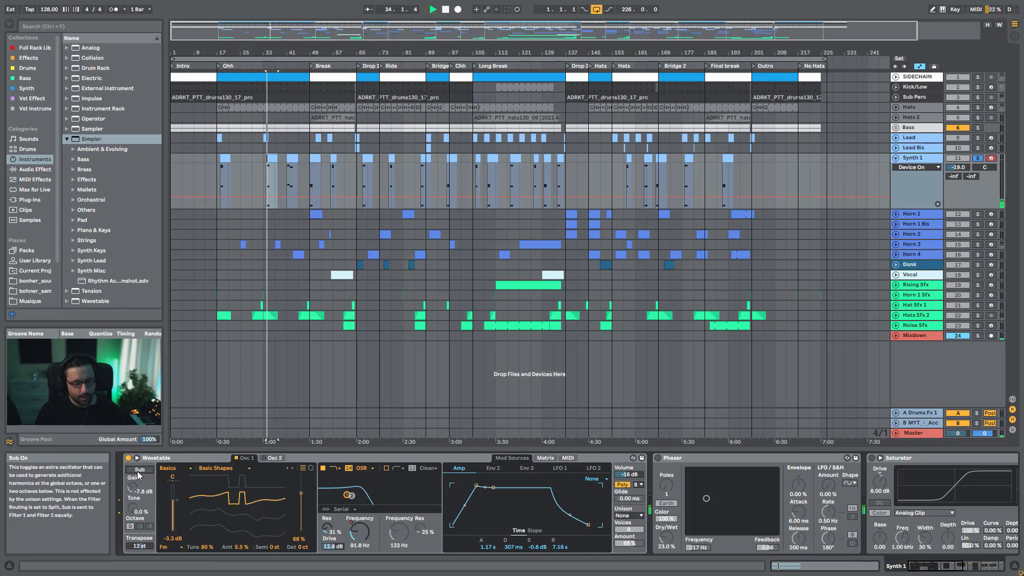
left_click(139, 472)
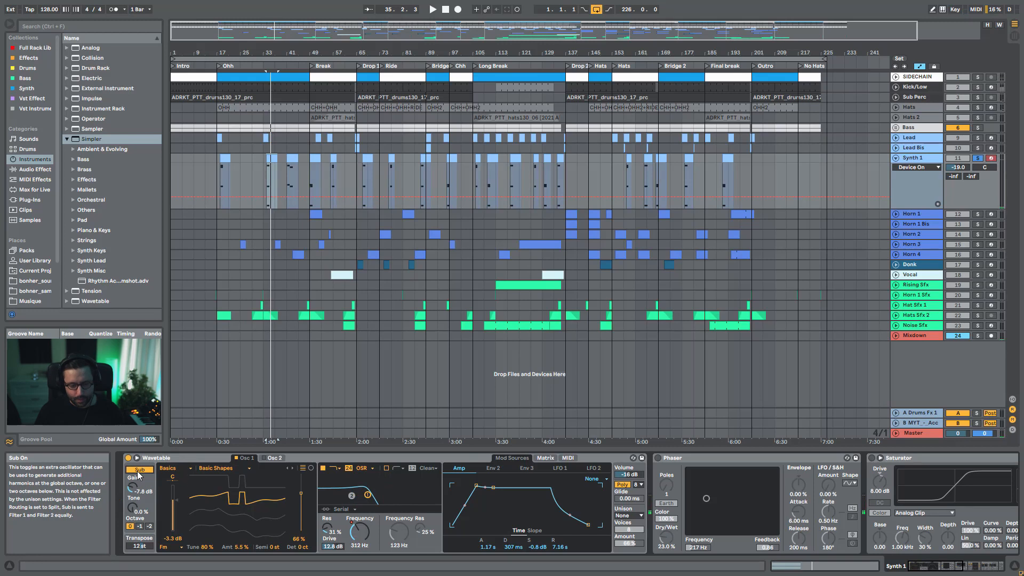
Examine Wavetable's modulation matrix and its Amp envelope on Synth 1, and play the clip
left_click(544, 459)
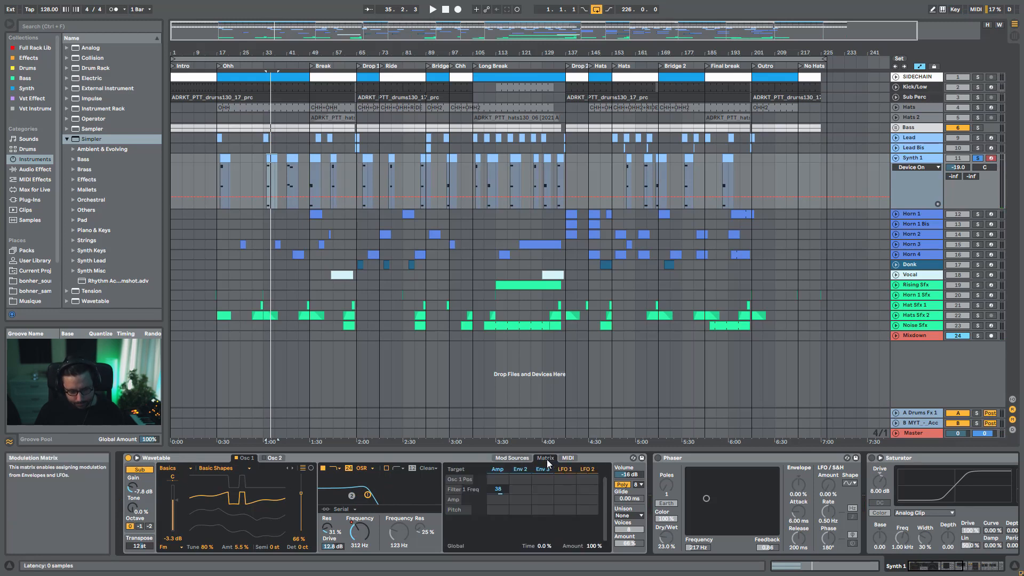
left_click(503, 469)
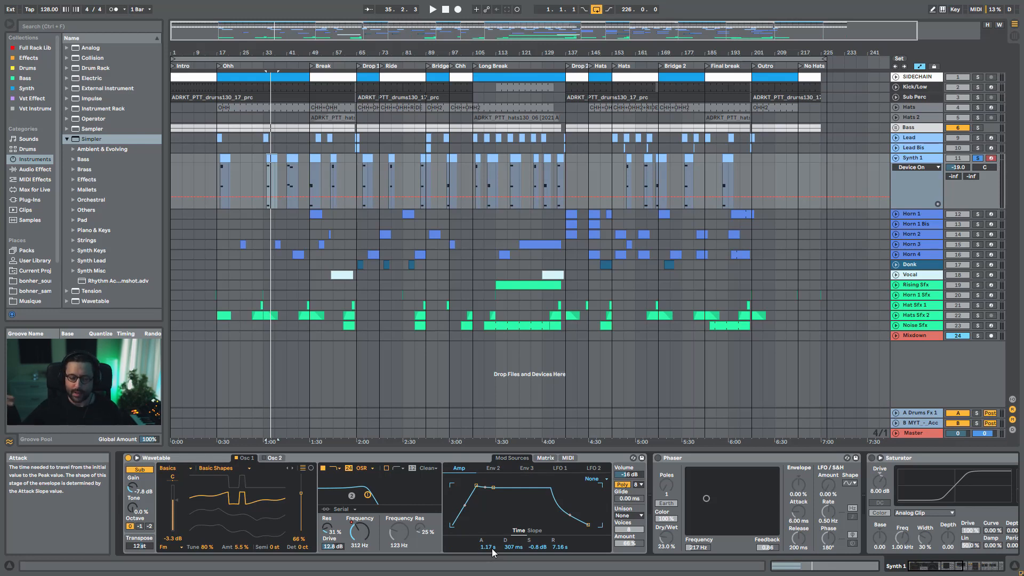
key("space")
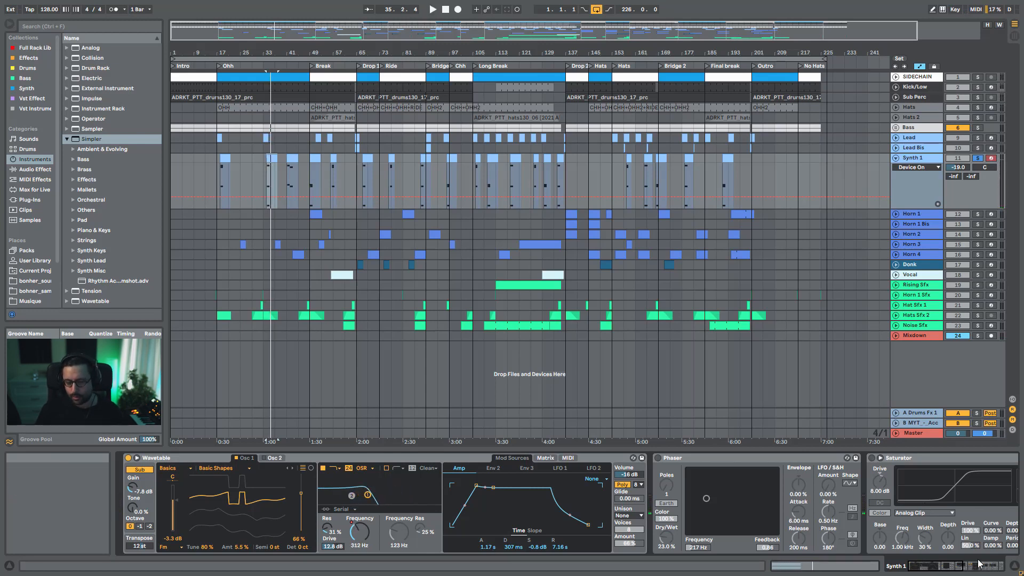
Switch Synth 1's Reverb back on and play the clip at bar 34 through it
left_click_drag(947, 568, 979, 564)
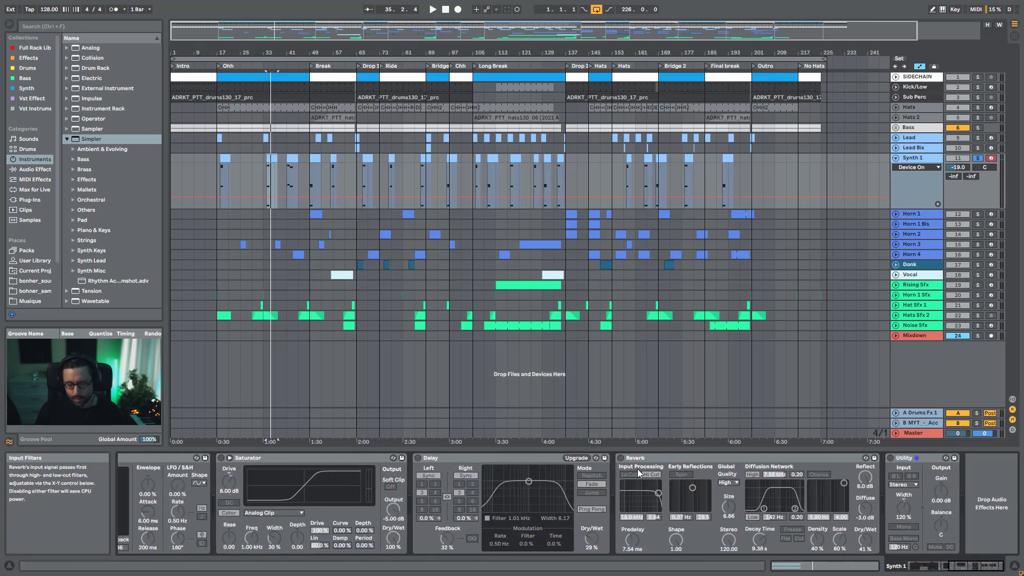
left_click(620, 458)
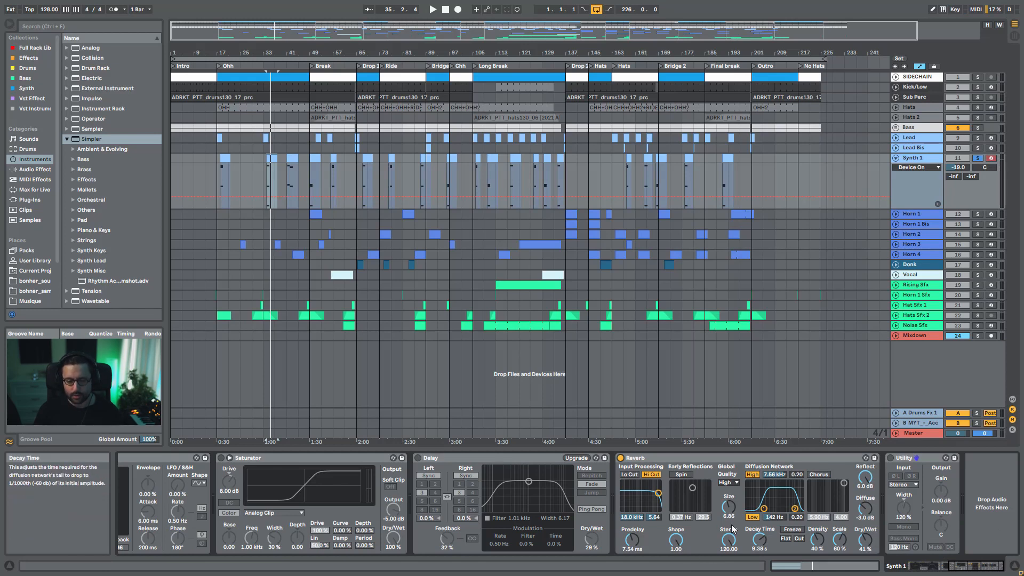
key("space")
left_click_drag(976, 568, 941, 571)
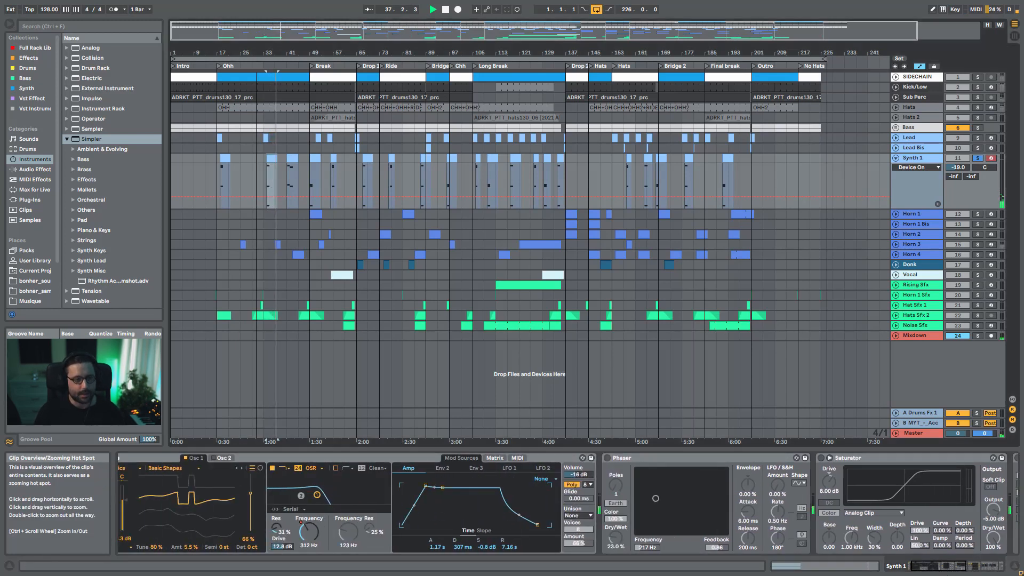
Stop playback and show the Wavetable Filter 1 Frequency automation on the Synth 1 track around bar 34
scroll(257, 181, "up", 10)
key("space")
left_click(918, 168)
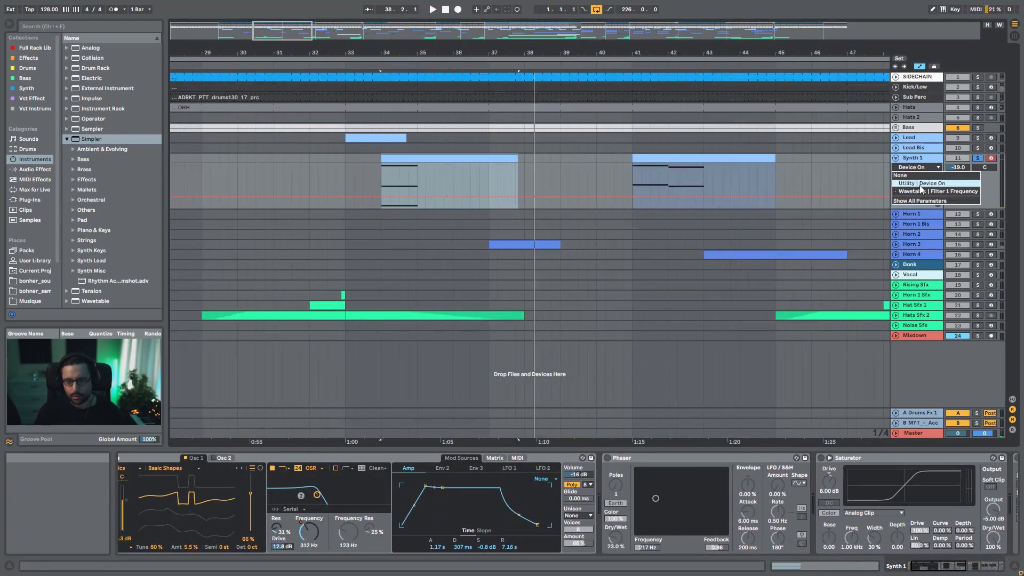
left_click(922, 191)
Open the Synth 1 clip at bar 34, show its MIDI Ctrl Pitch Bend envelope and play it
left_click(445, 159)
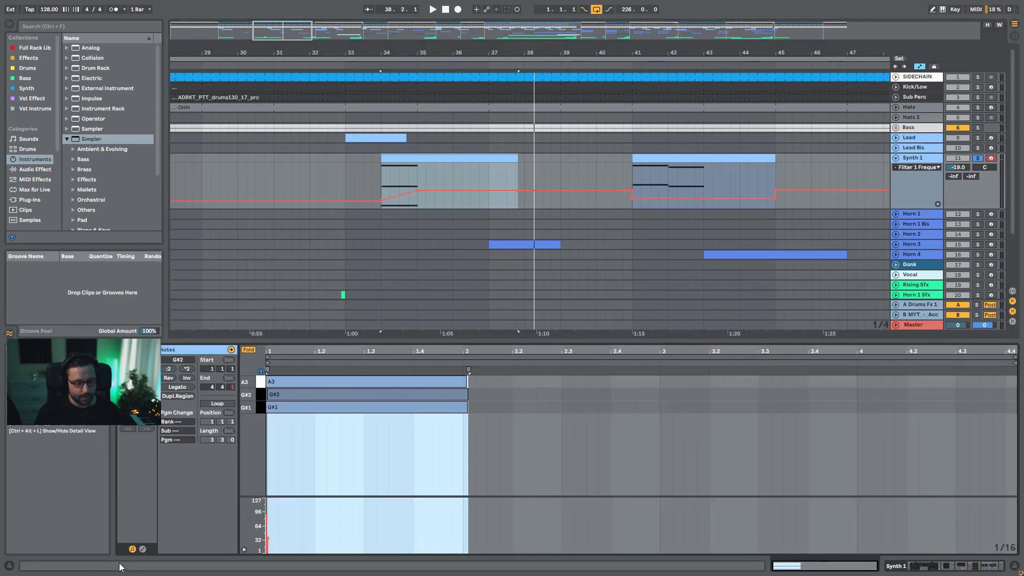
left_click(141, 549)
left_click(261, 360)
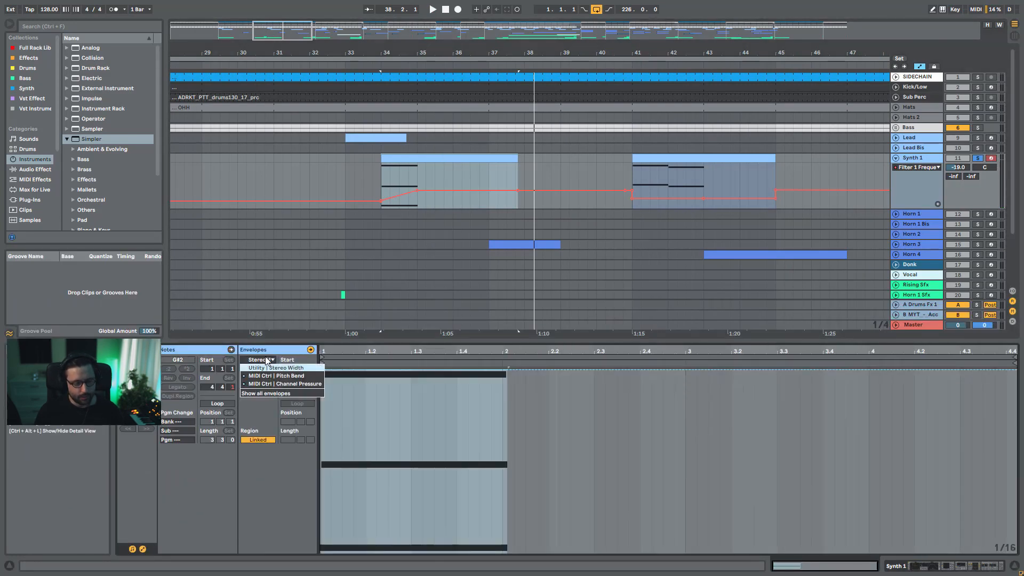
left_click(267, 378)
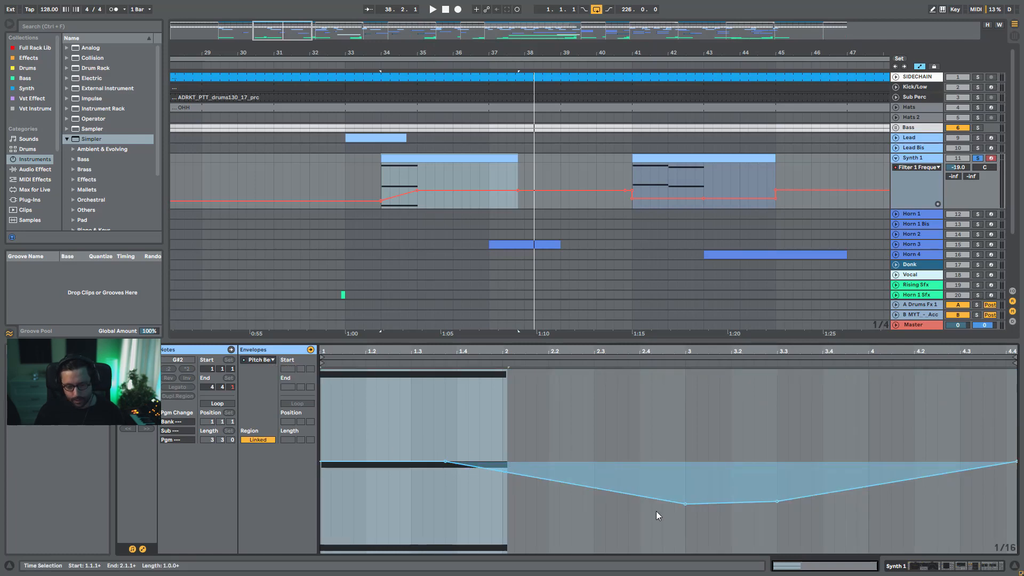
key("space")
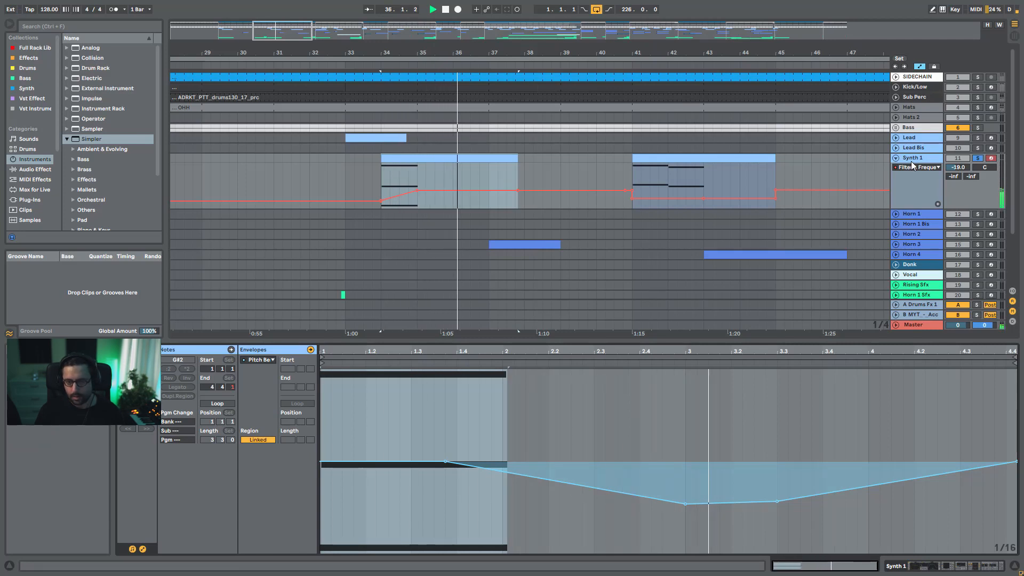
key("space")
Return to Synth 1's device chain, play the clip and switch the Phaser back on
double_click(912, 160)
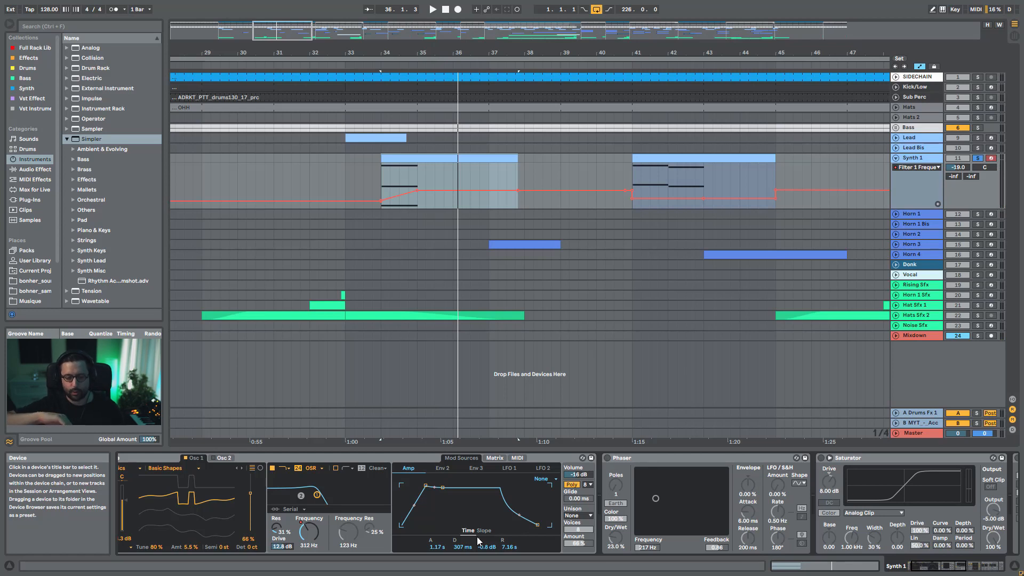
key("space")
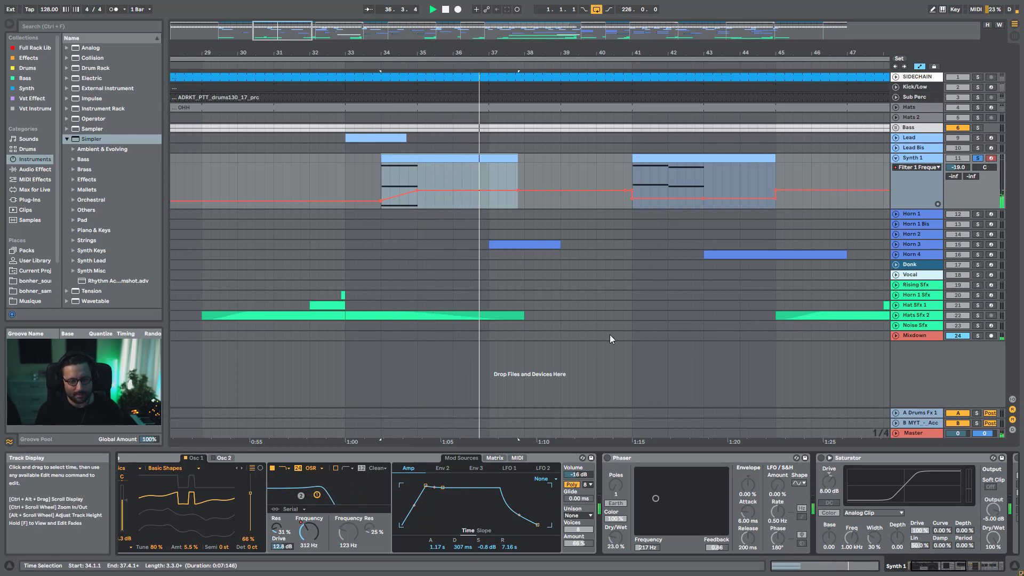
left_click(606, 458)
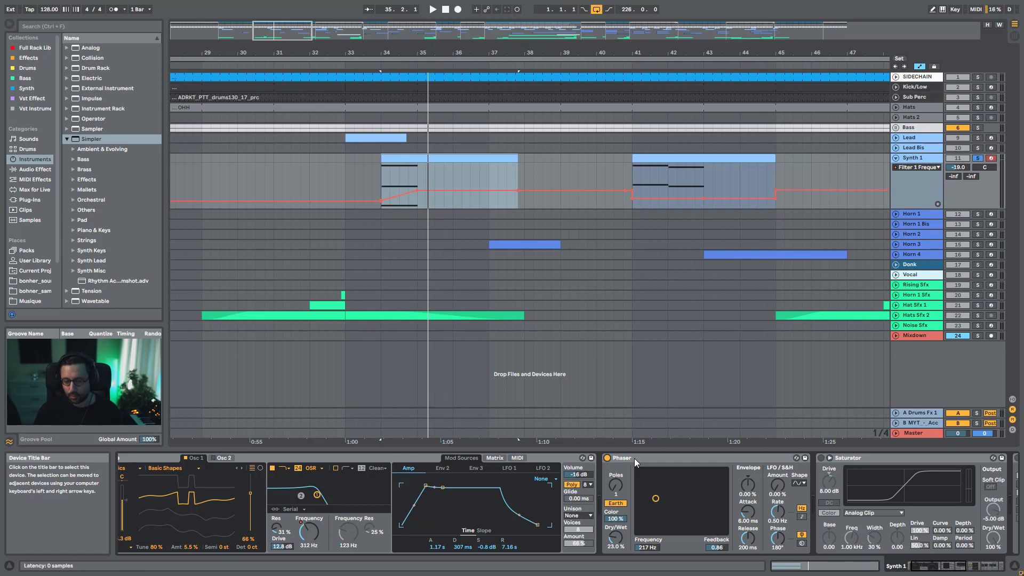
key("space")
Switch Synth 1's Saturator back on and play the clip through it
mouse_move(938, 565)
left_mouse_down()
mouse_move(953, 566)
mouse_move(945, 568)
left_mouse_up()
left_click(590, 458)
key("space")
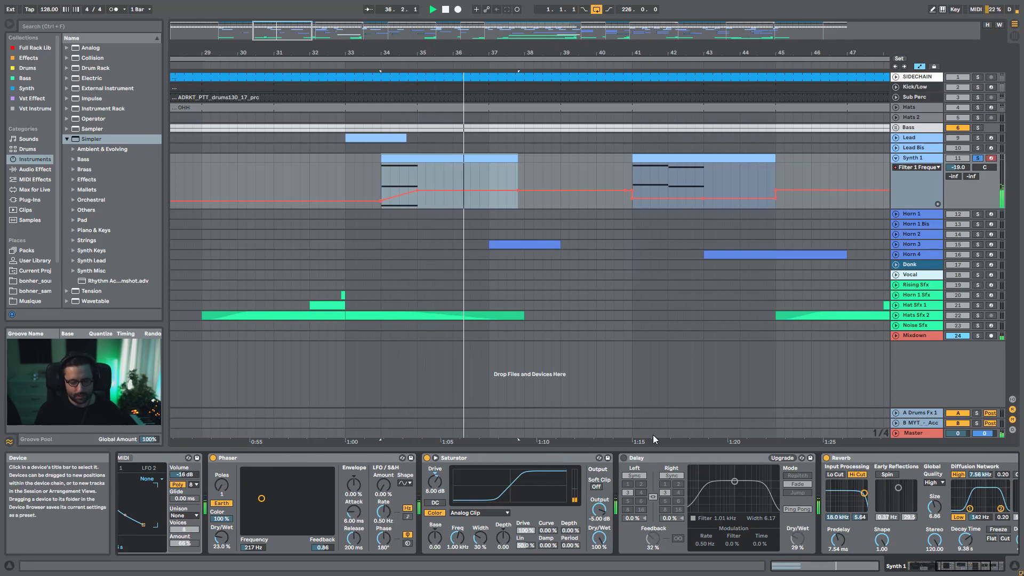
Switch Synth 1's Delay back on and play the clip from bar 34 through it
left_click(621, 461)
left_click(623, 458)
key("space")
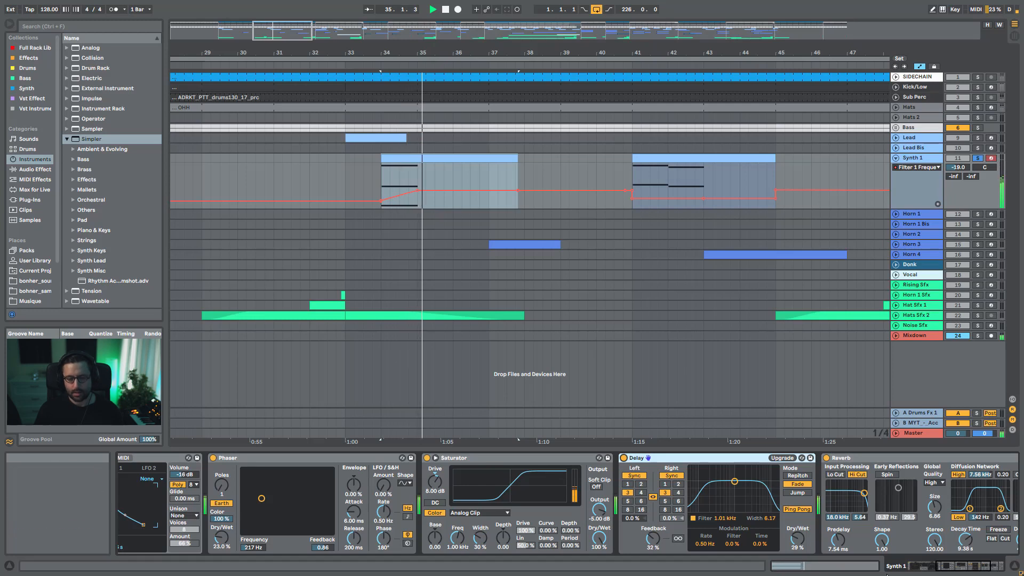
Switch Synth 1's Utility back on and play the clip from bar 34 through the full device chain
left_click_drag(931, 564, 985, 573)
left_click(889, 459)
key("space")
key("space")
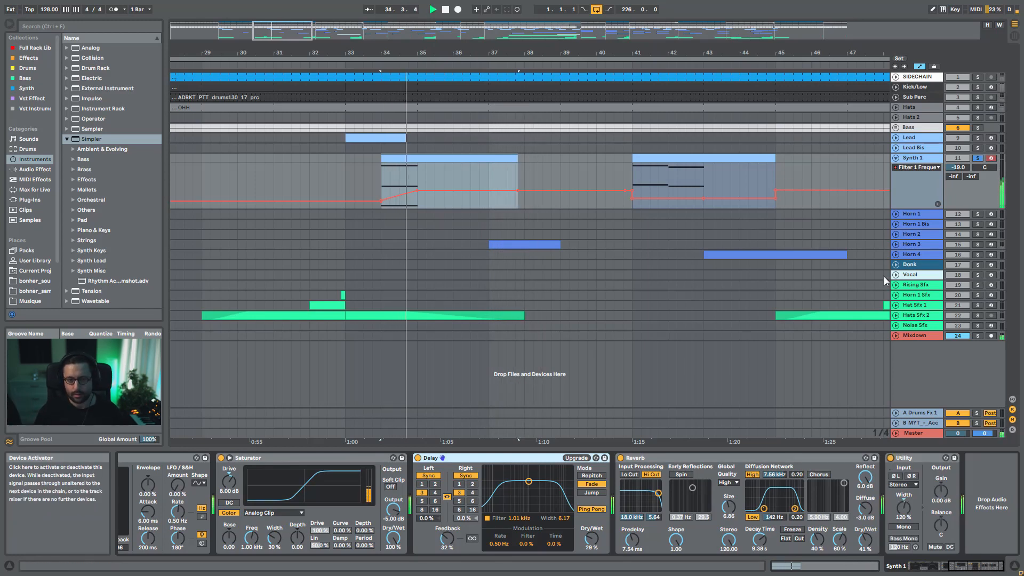
scroll(438, 109, "down", 1)
key("space")
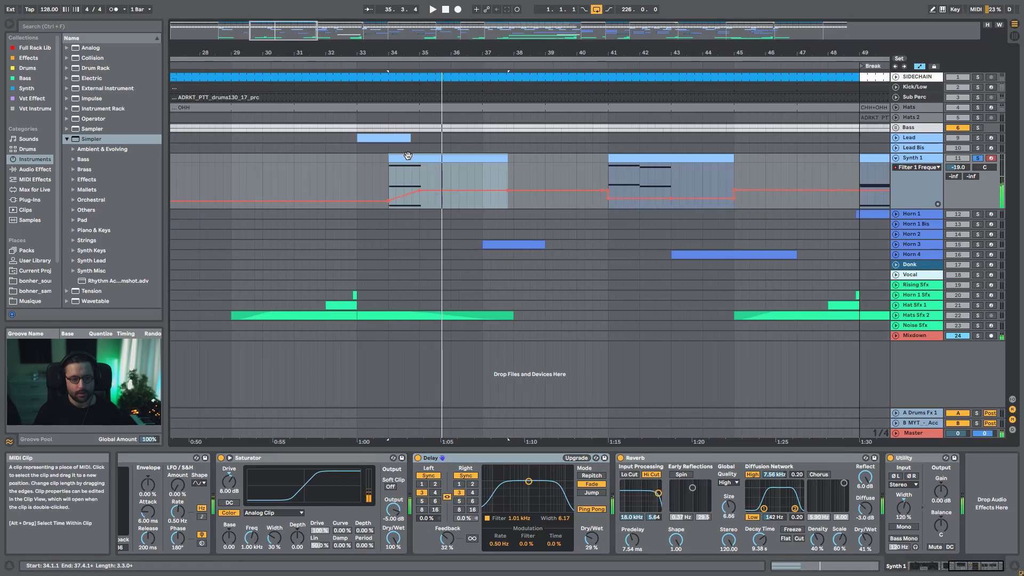
Show the notes of the Synth 1 clip at bar 34, then open and play the clip at bar 41
key("shift+Tab")
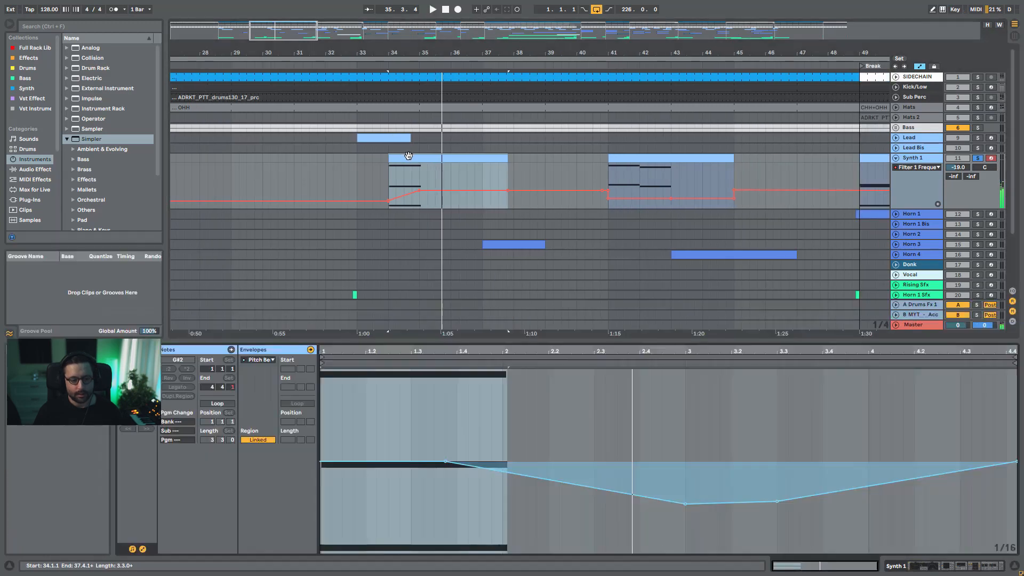
left_click(143, 549)
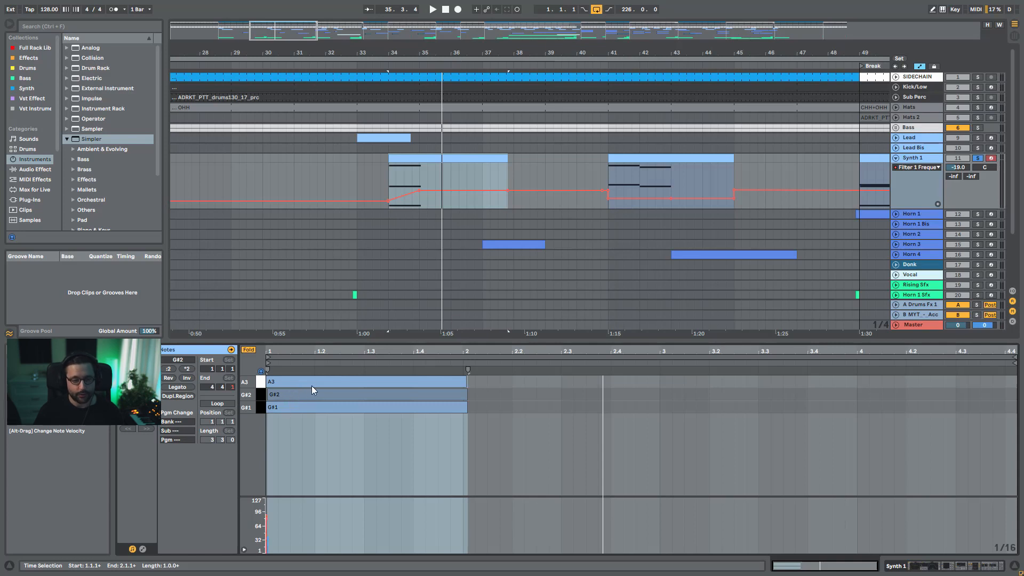
left_click(653, 159)
key("space")
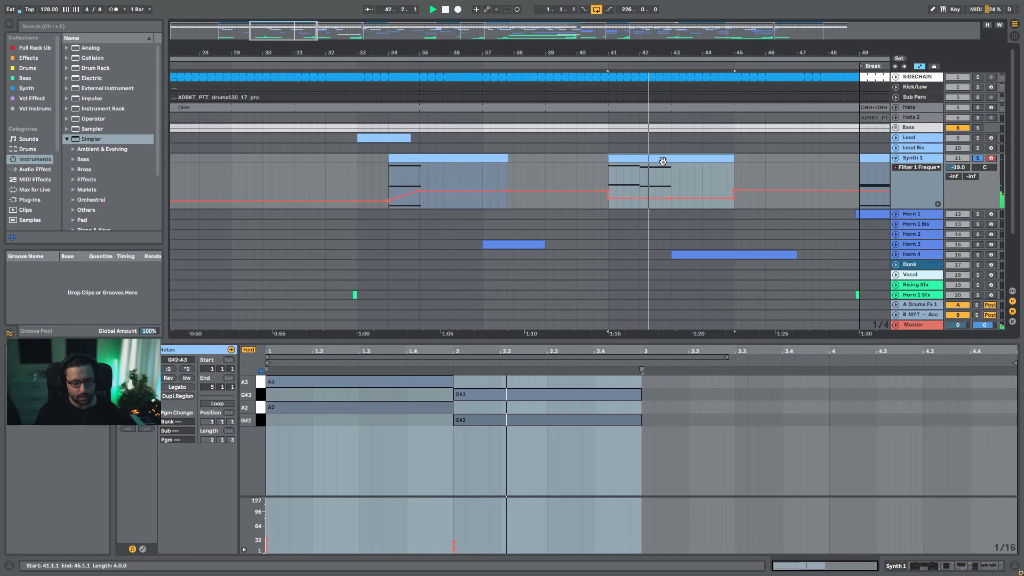
Open the Synth 1 clip at the start of the Break and play it
scroll(653, 159, "down", 2)
scroll(454, 266, "down", 3)
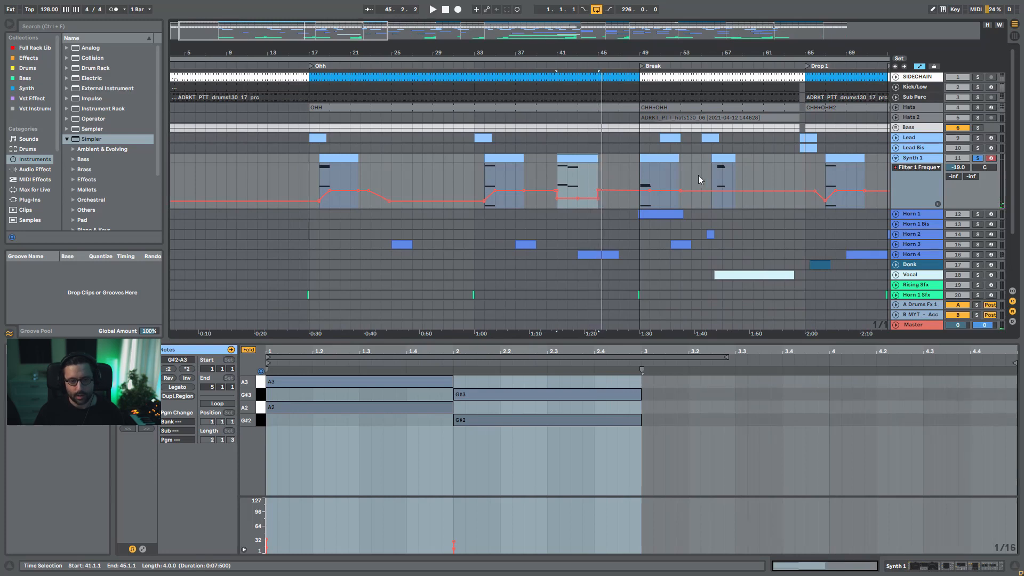
left_click(662, 159)
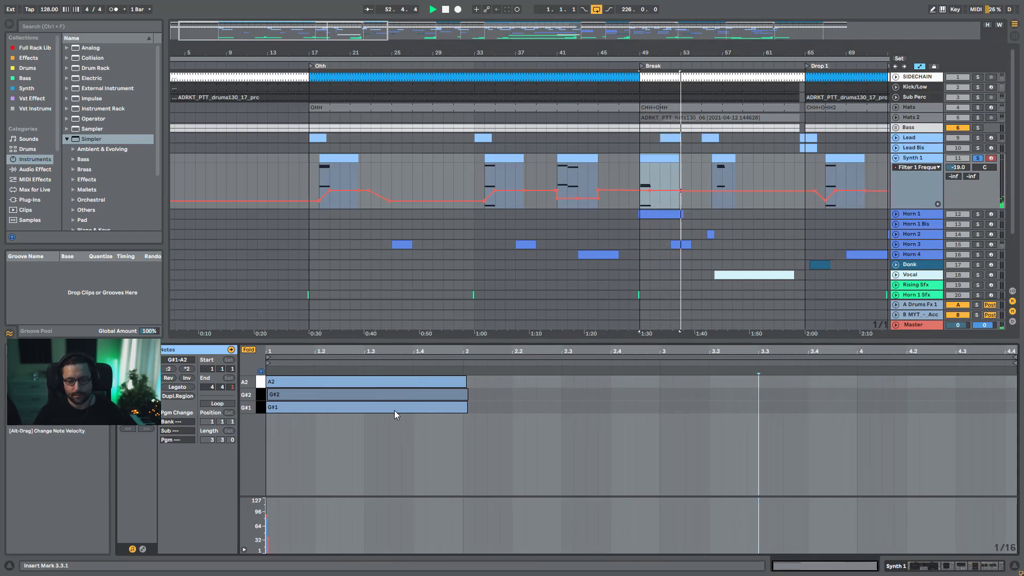
Unsolo Synth 1 and play the Break with all tracks from bar 49 and from bar 55
left_click_drag(415, 52, 401, 45)
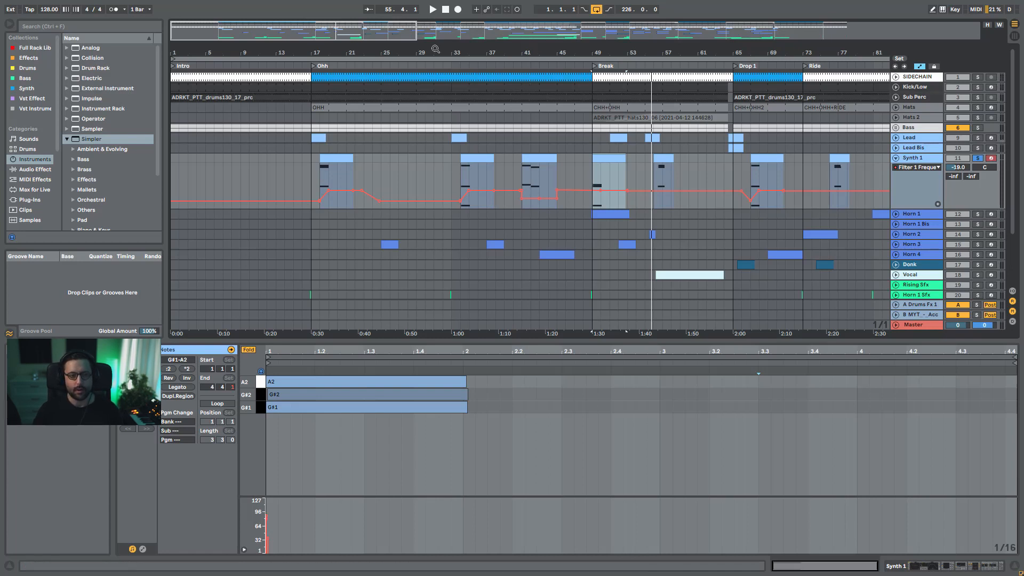
left_click_drag(390, 35, 645, 45)
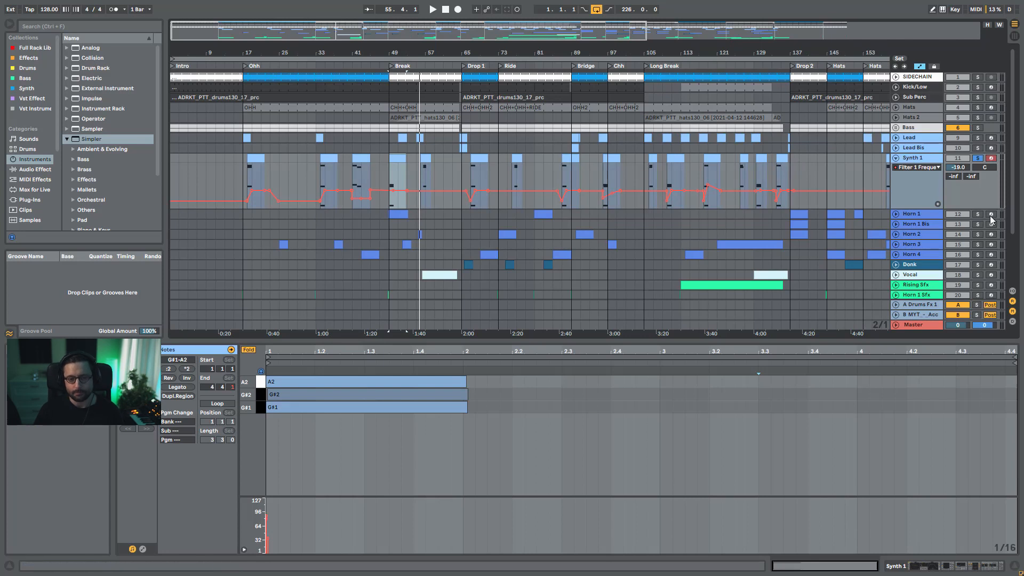
left_click(979, 160)
key("space")
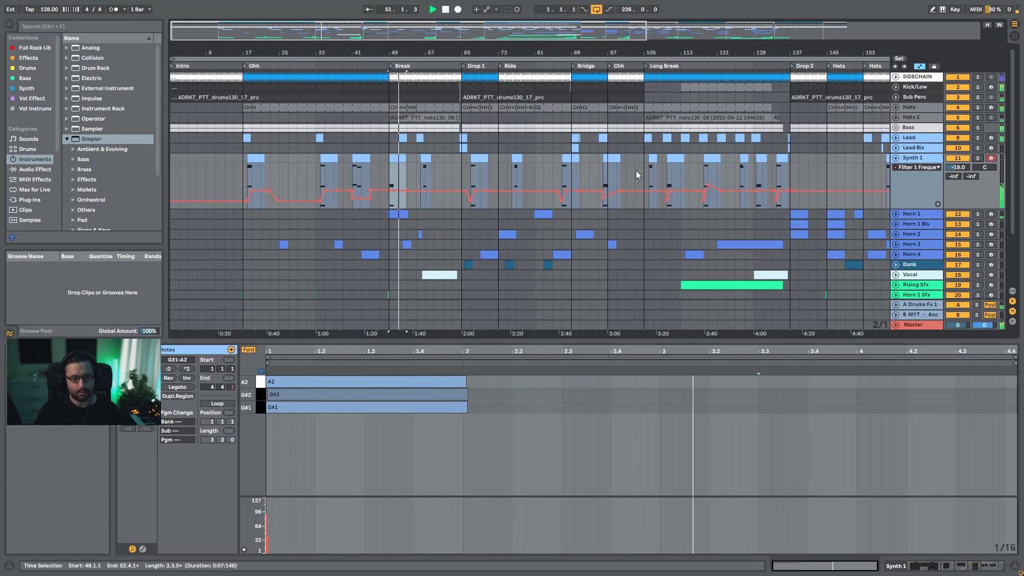
left_click(417, 164)
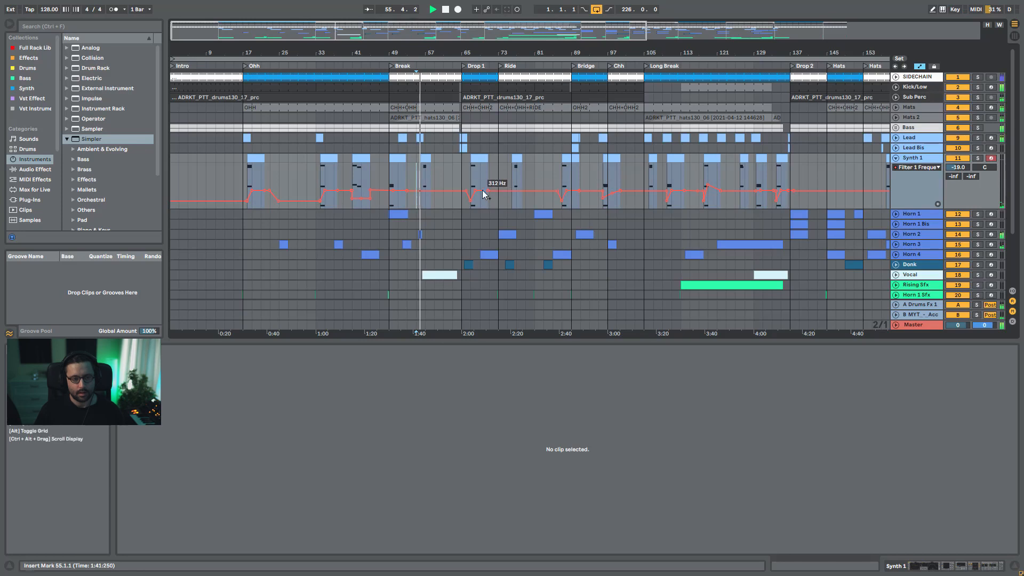
Solo the Lead track, open its clip at bar 55 and play it
left_click_drag(420, 37, 369, 106)
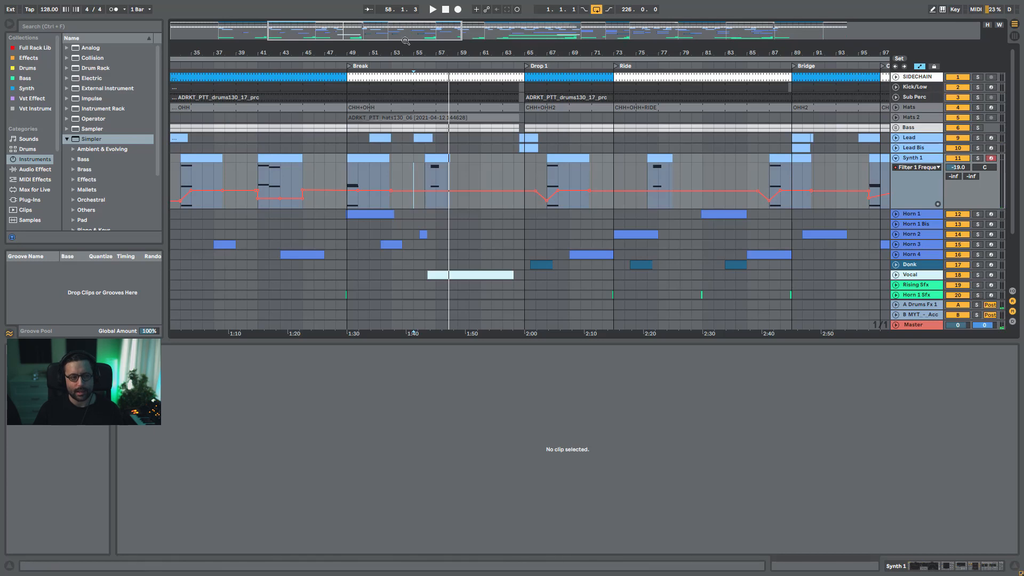
left_click_drag(403, 55, 403, 29)
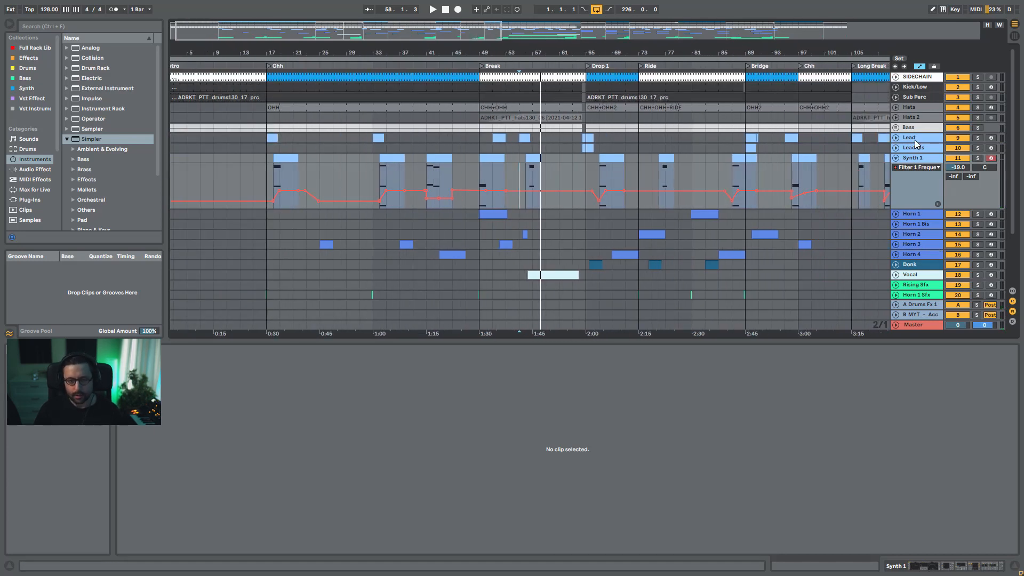
left_click(977, 138)
left_click(525, 137)
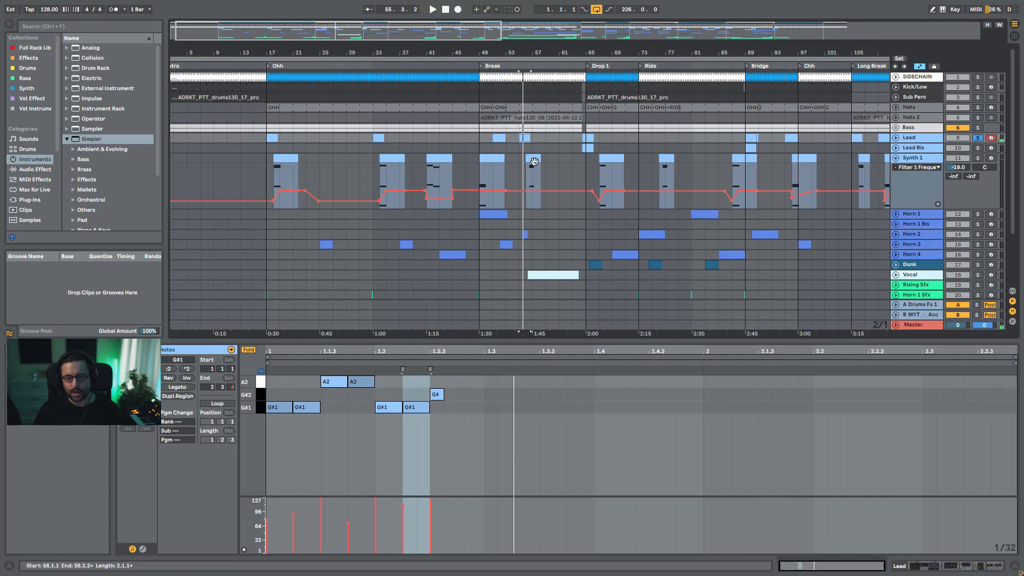
left_click_drag(420, 35, 362, 11)
left_click_drag(371, 53, 260, 169)
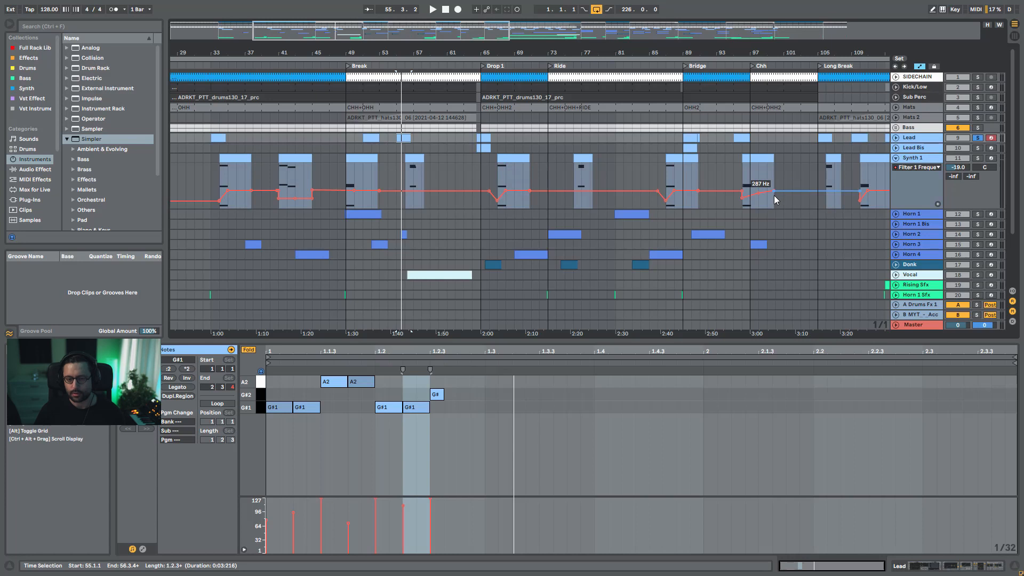
Show the whole arrangement, arm and solo Horn 1, and play its clip at bar 137
left_click_drag(491, 36, 836, 24)
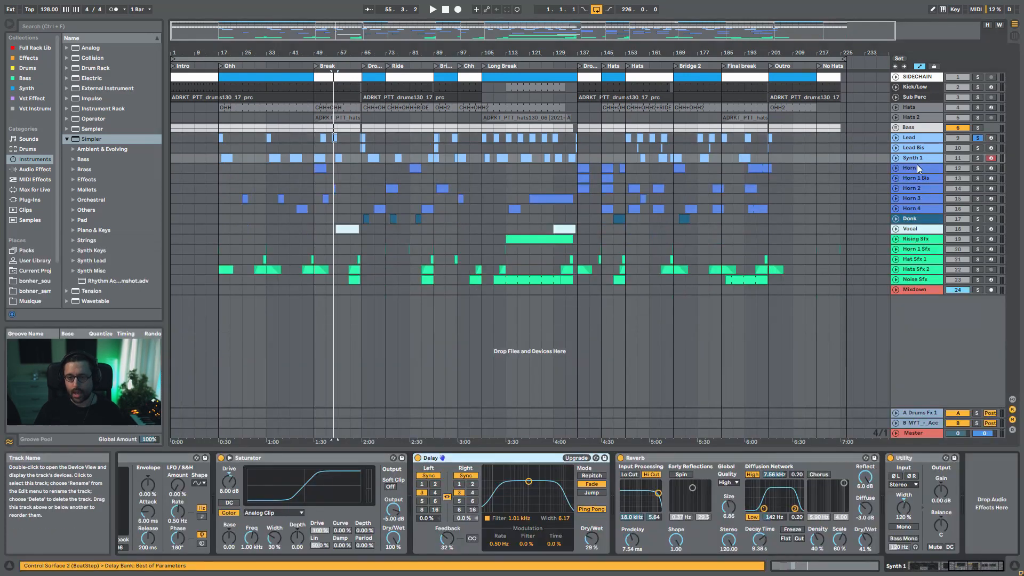
left_click(990, 168)
left_click(977, 168)
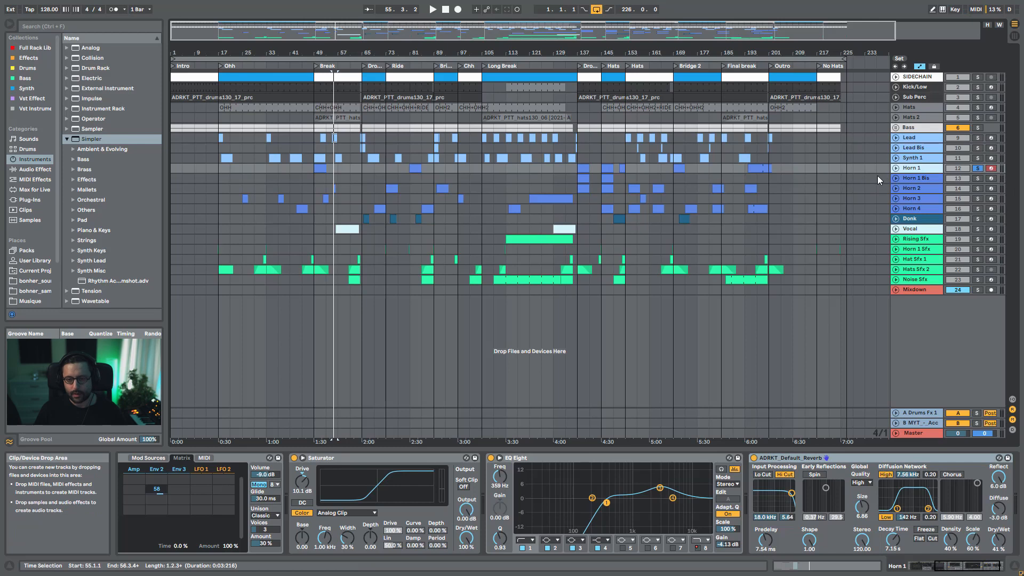
left_click(581, 167)
key("space")
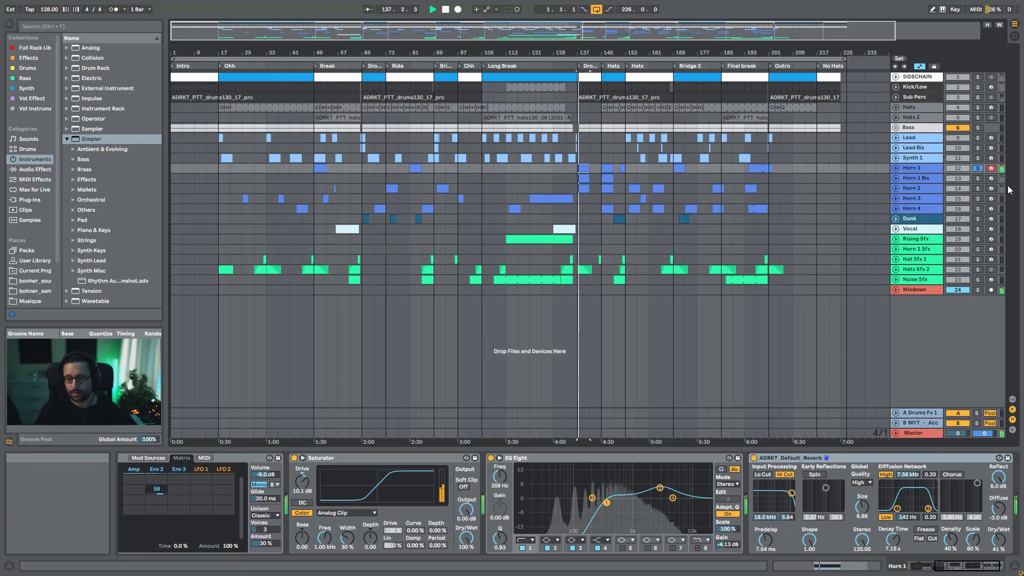
Solo Horn 1 Bis and Horn 2 one after the other while the section at bar 137 plays
left_click(977, 178)
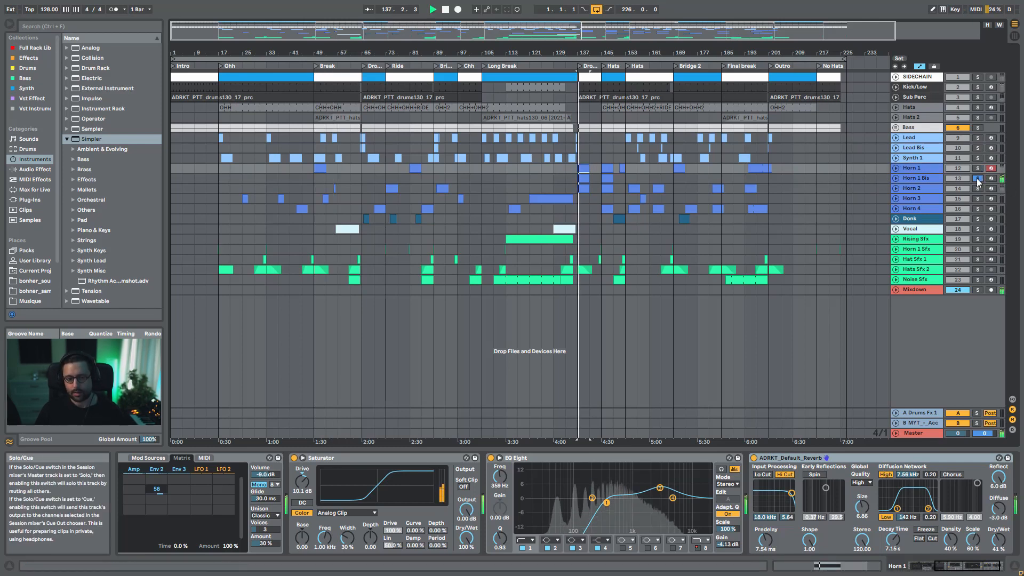
left_click(978, 190)
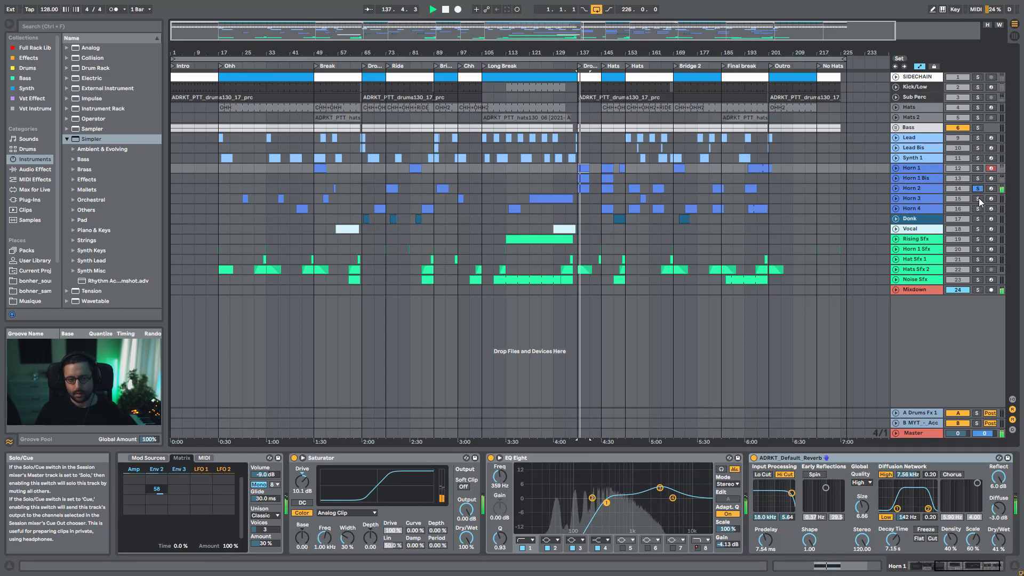
key("space")
Solo Horn 3 and play its long clip in the Long Break
left_click(978, 199)
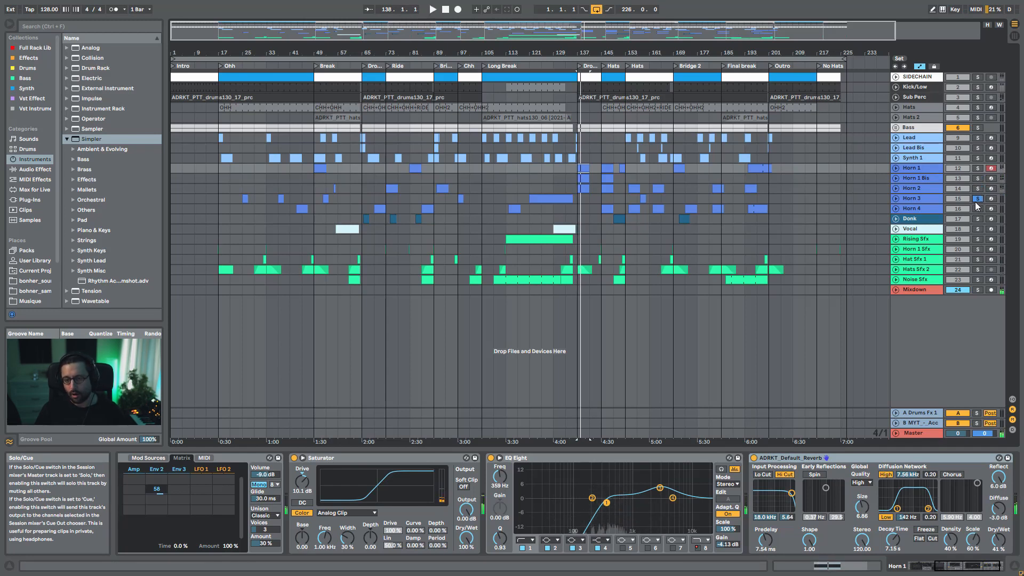
left_click(559, 195)
key("space")
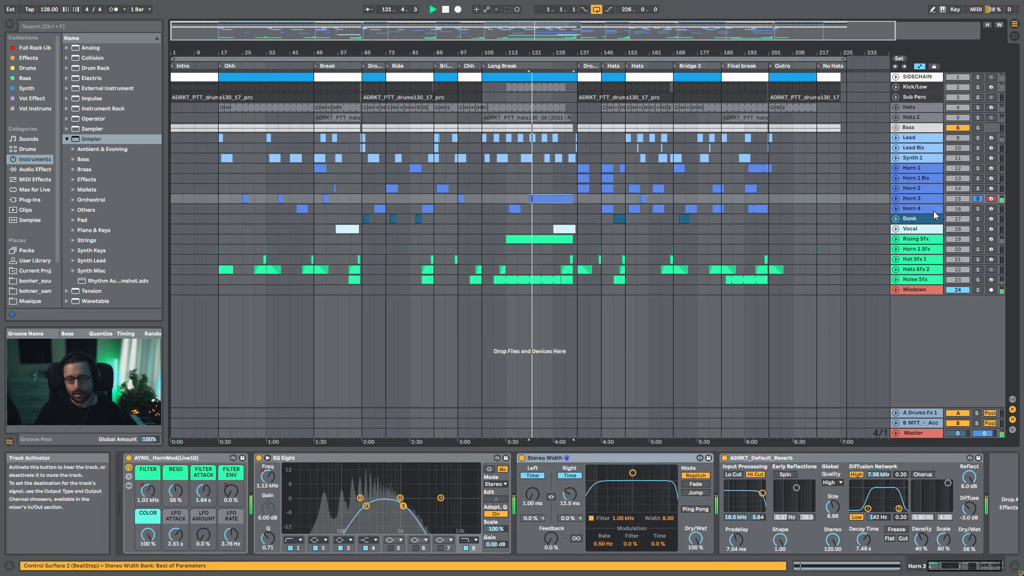
Solo Horn 4 and play its clip at bar 145
left_click(976, 208)
key("space")
left_click(604, 206)
key("space")
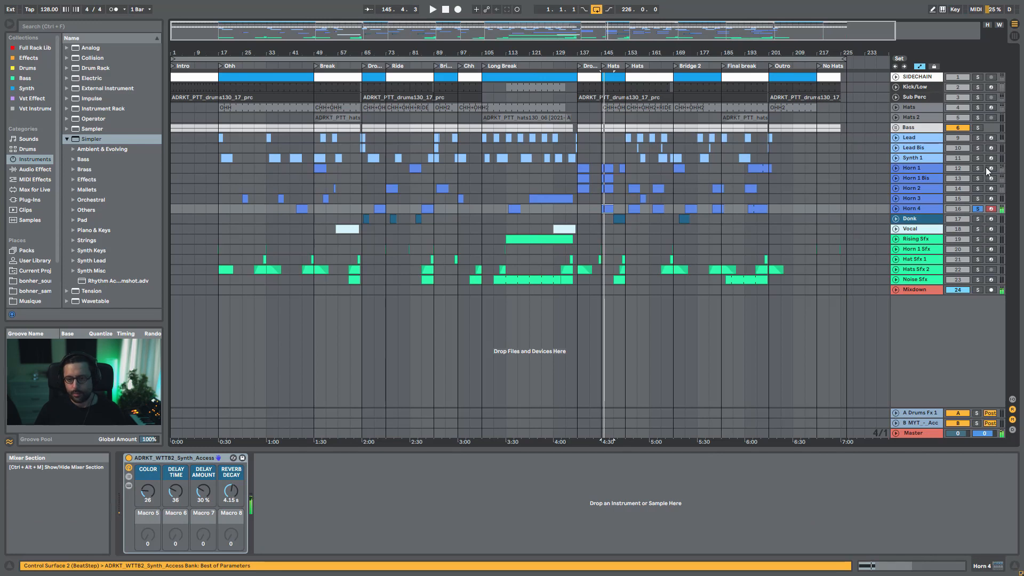
Solo Horn 1, go to the Horn synth at the start of its device chain and show Osc 2
left_click(978, 168)
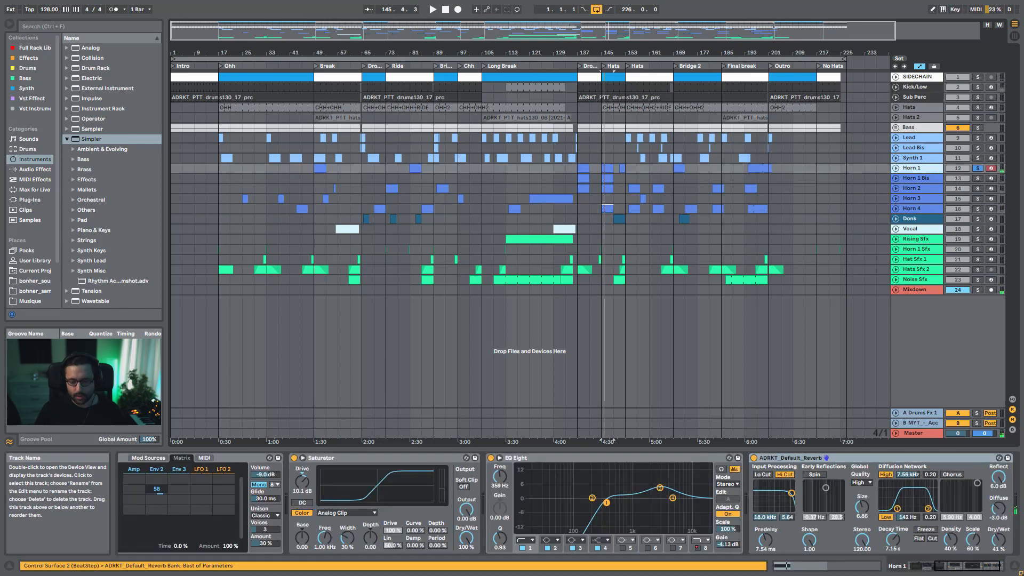
left_click(926, 566)
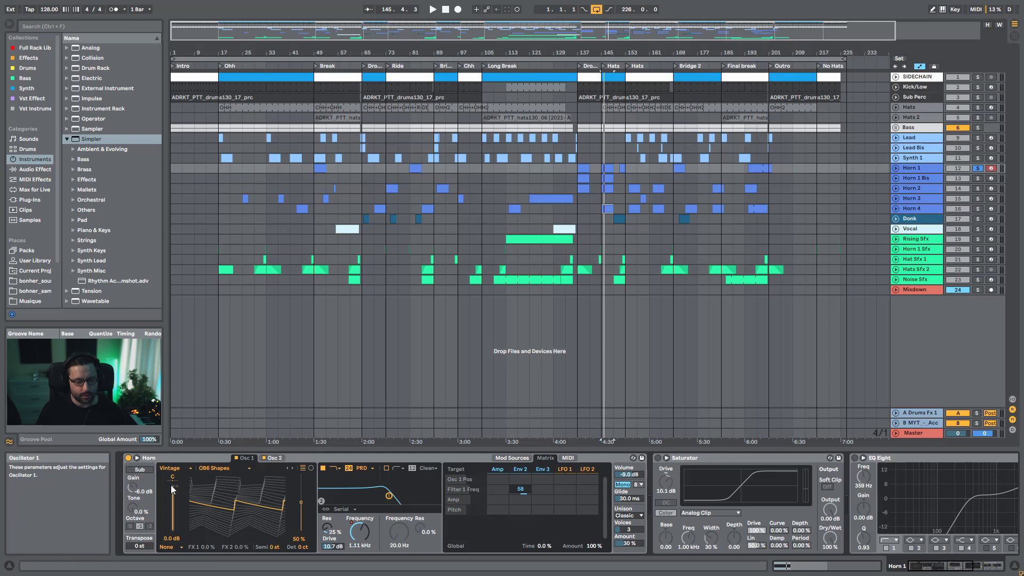
left_click(275, 457)
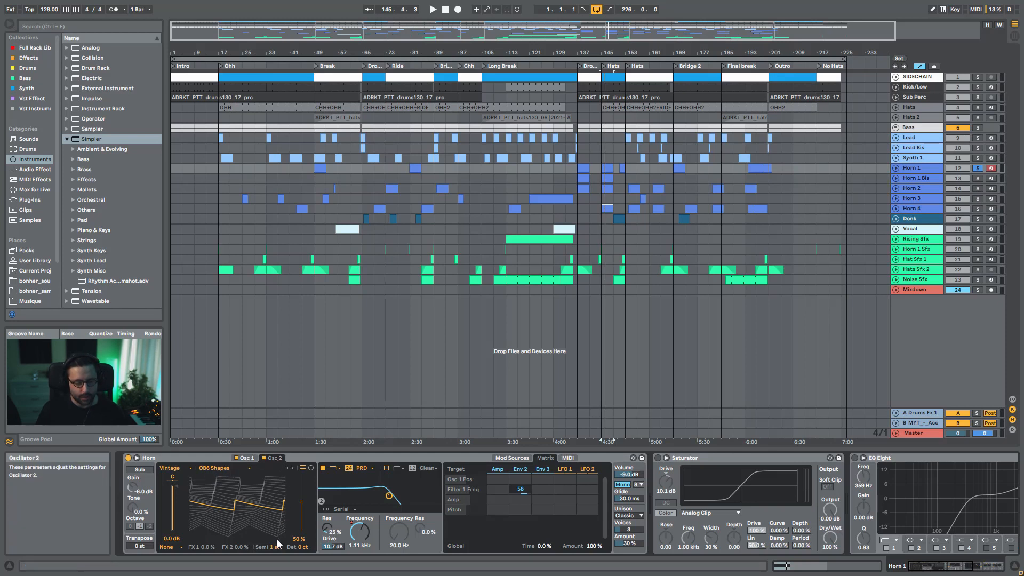
Compare Osc 2's Semi transpose at 0 st and 1 st by playing Horn 1
left_click_drag(274, 547, 274, 552)
key("space")
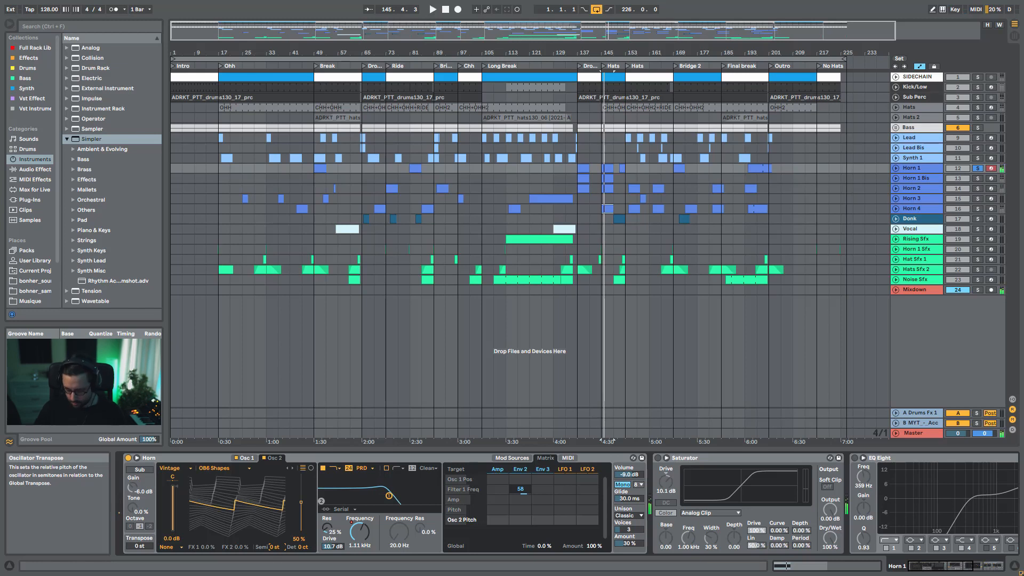
key("space")
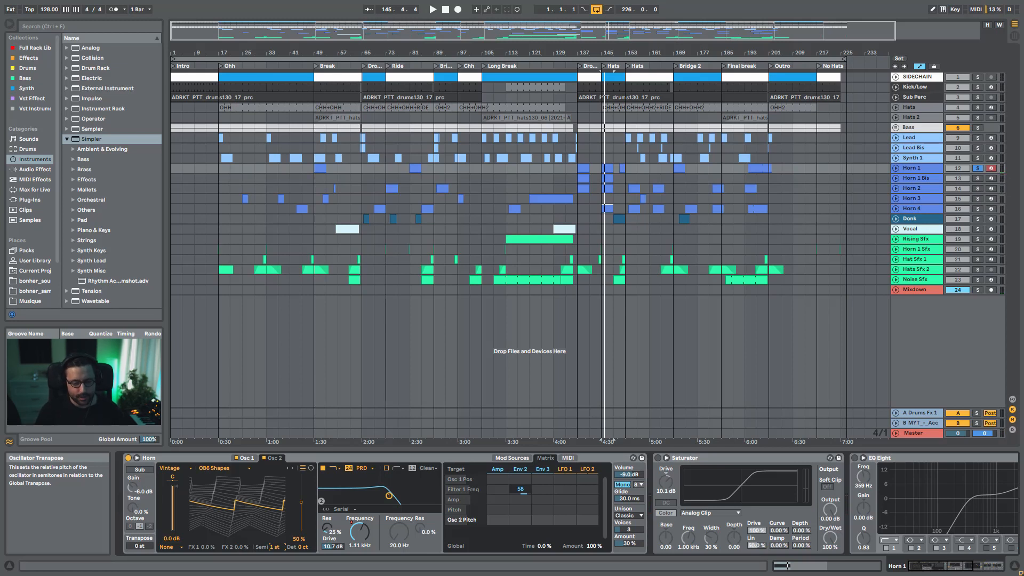
Play Horn 1, show the Env 2 envelope of its Horn synth and return to the modulation matrix
key("space")
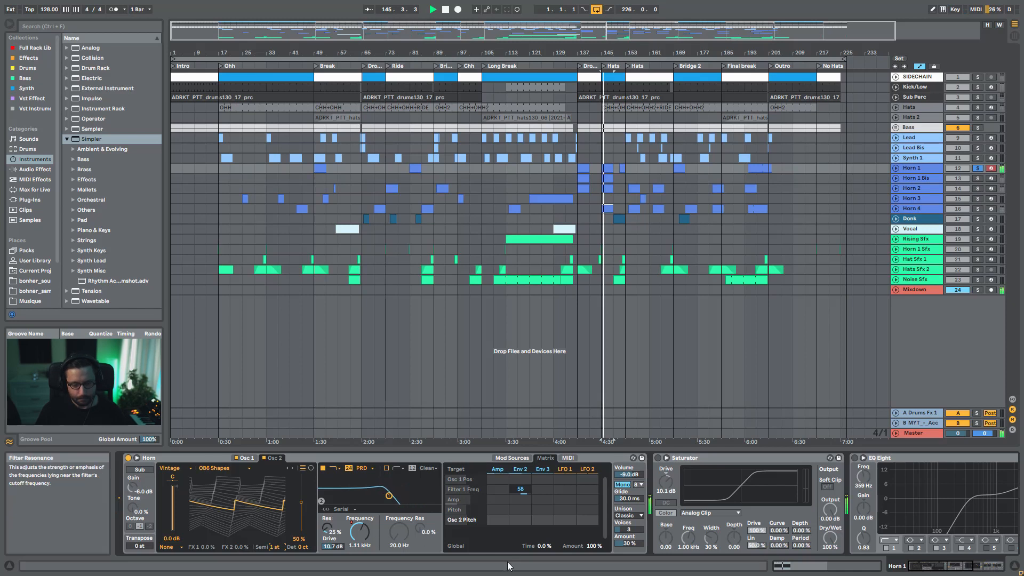
left_click(519, 469)
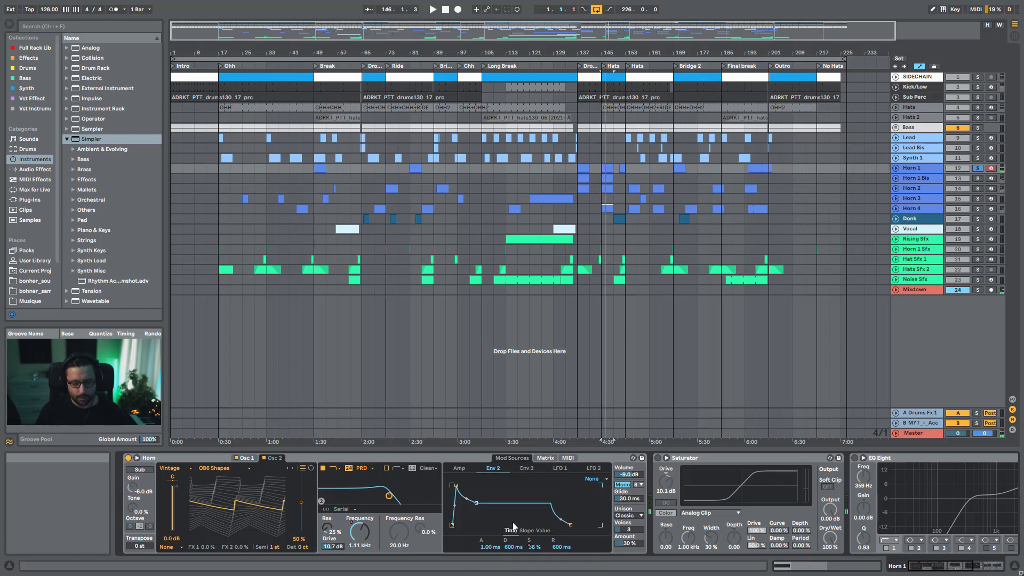
left_click(543, 457)
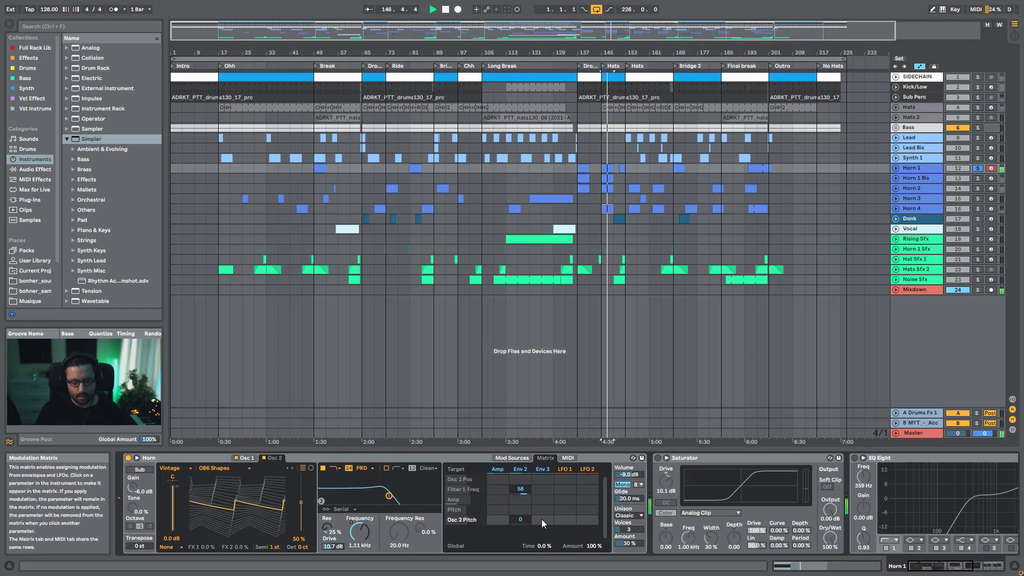
Turn off the Horn synth's unison, set oscillator 2's Semi value to 0 st and audition the sound
left_click(629, 515)
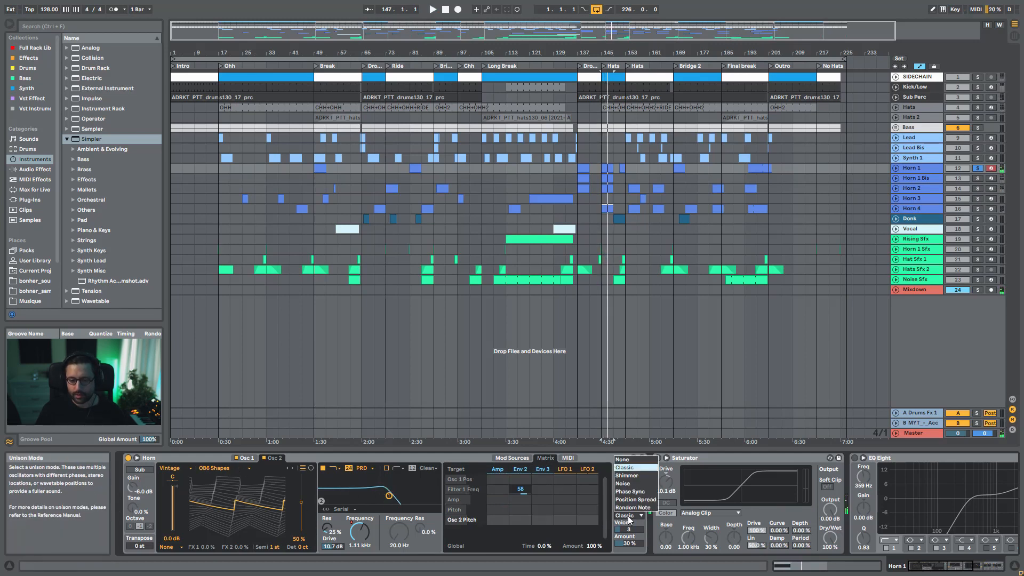
left_click(622, 460)
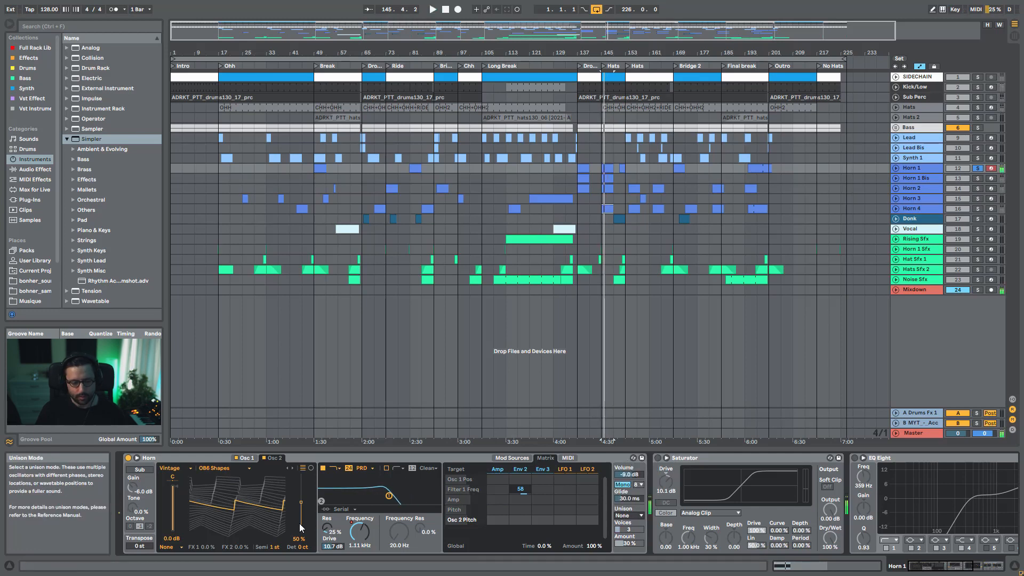
left_click_drag(277, 546, 277, 553)
key("space")
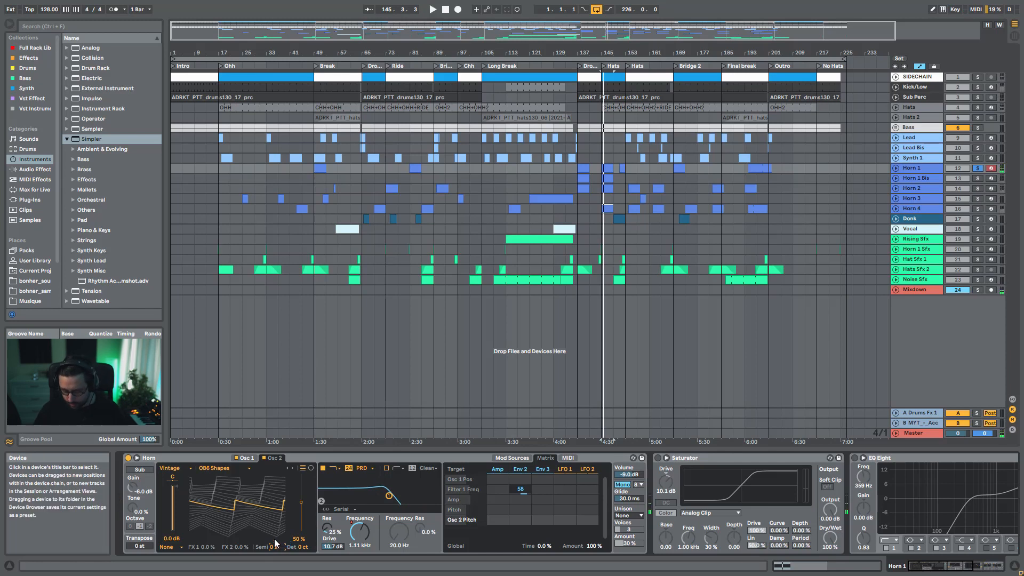
Set the Horn synth's unison mode to Classic and audition the loop
left_click(629, 516)
left_click(630, 517)
scroll(631, 520, "down", 1)
key("space")
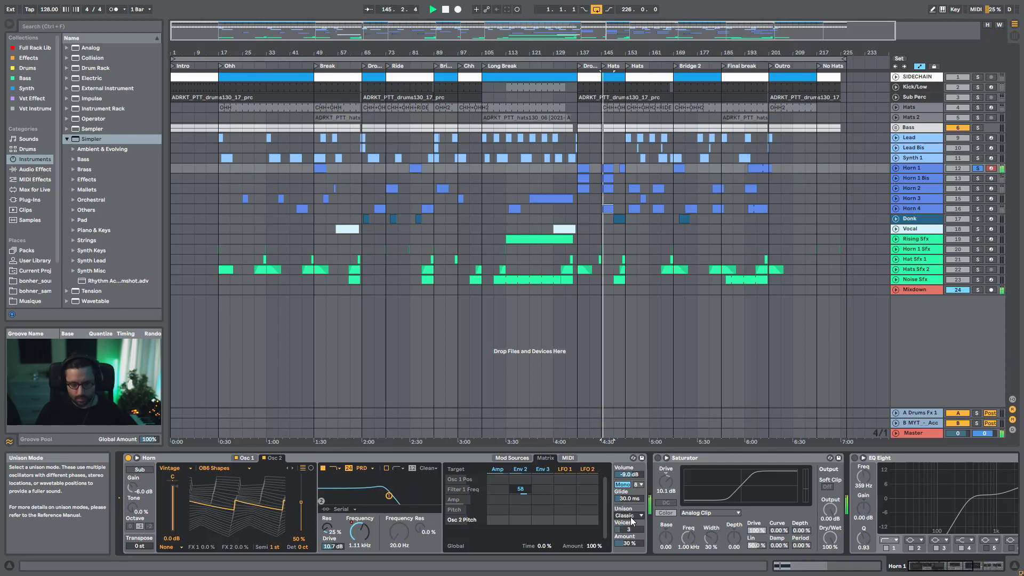
key("space")
Enable the ADRKT_Default_Reverb on the Horn 1 track and audition the loop with it
left_click(977, 565)
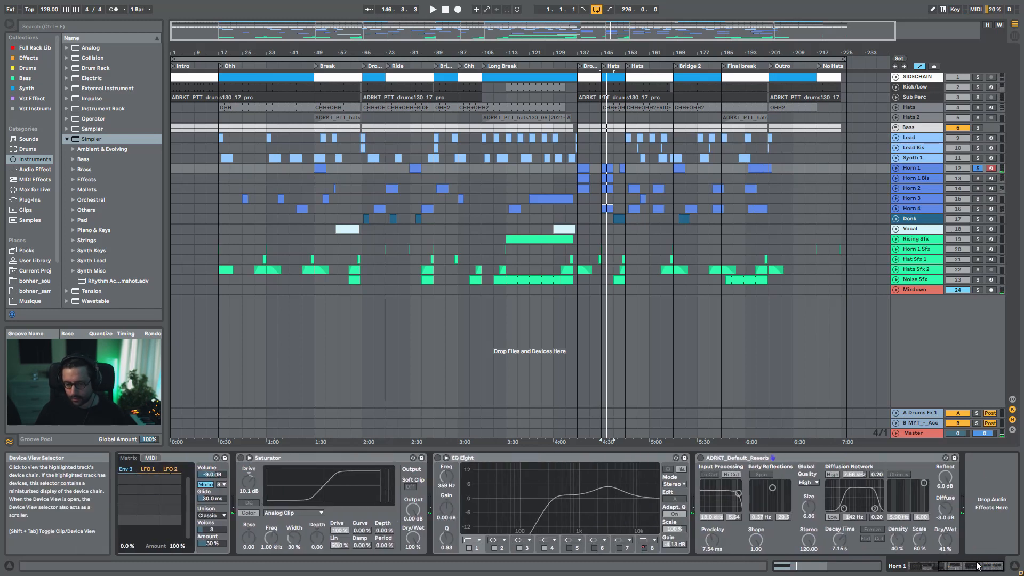
left_click(700, 457)
key("space")
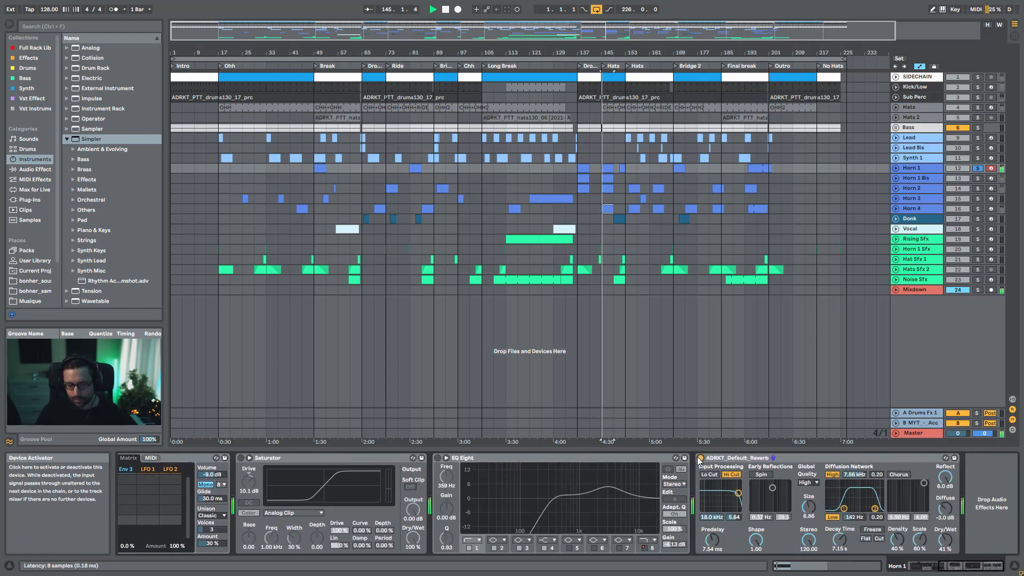
left_click(919, 563)
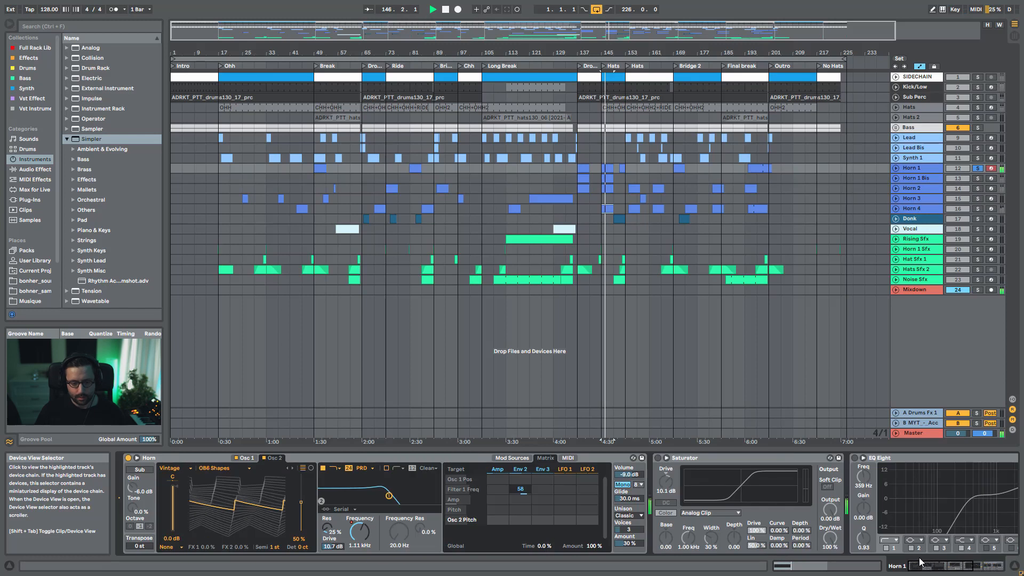
key("space")
Enable EQ Eight on Horn 1 and audition the loop with its low-cut filter 1 off and back on
left_click(977, 565)
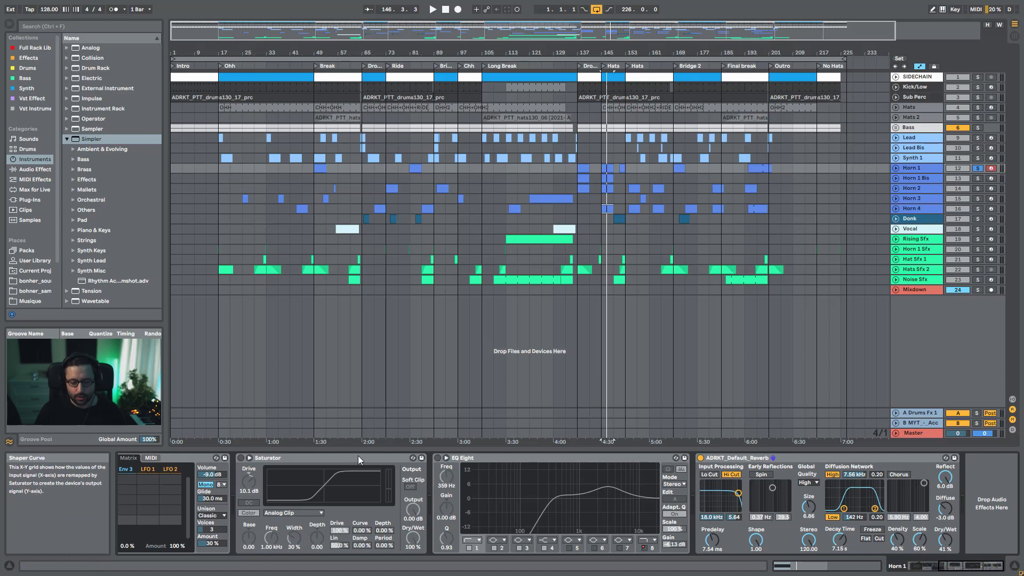
left_click(437, 461)
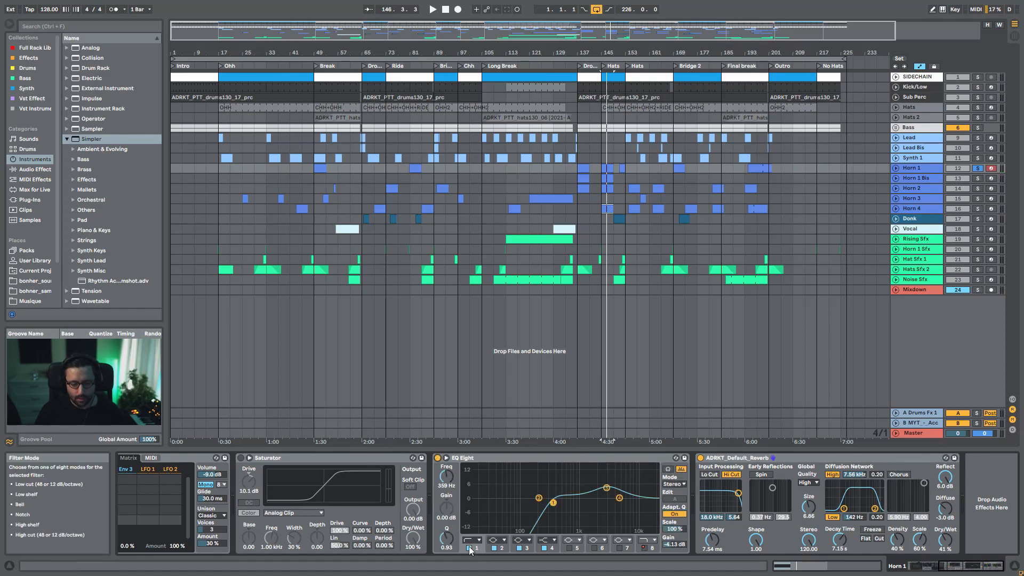
left_click(469, 548)
key("space")
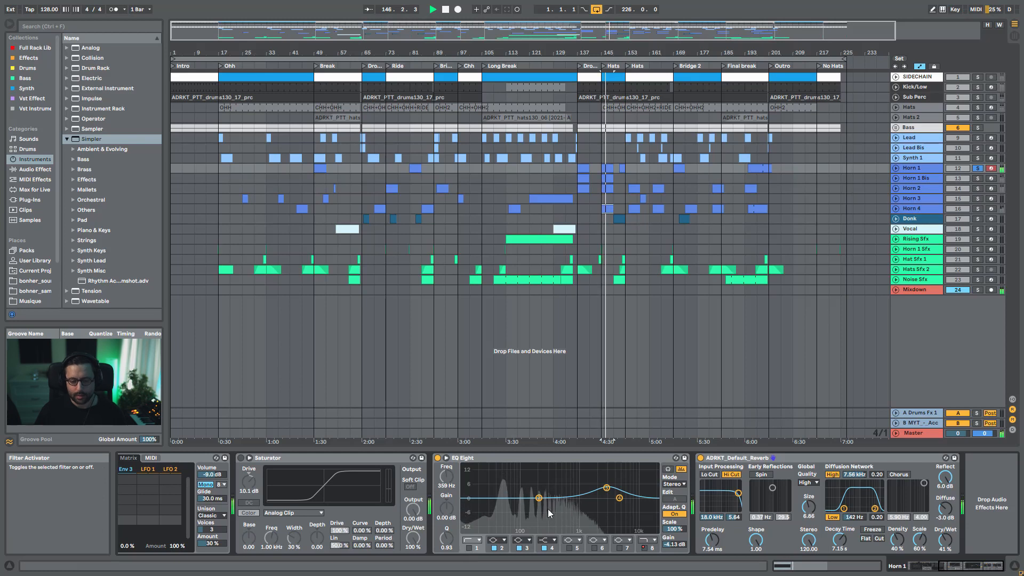
key("space")
left_click(469, 549)
key("space")
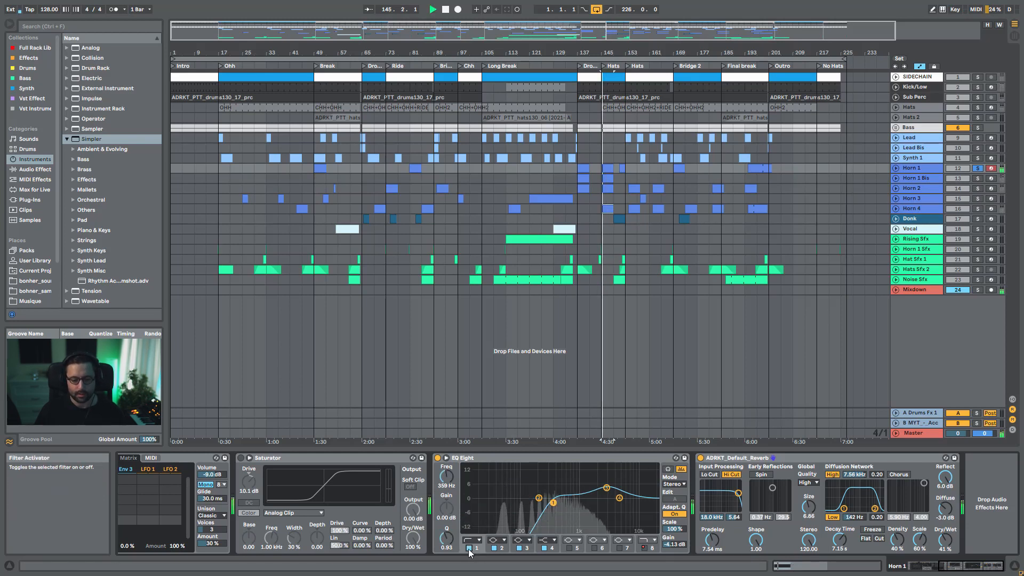
key("space")
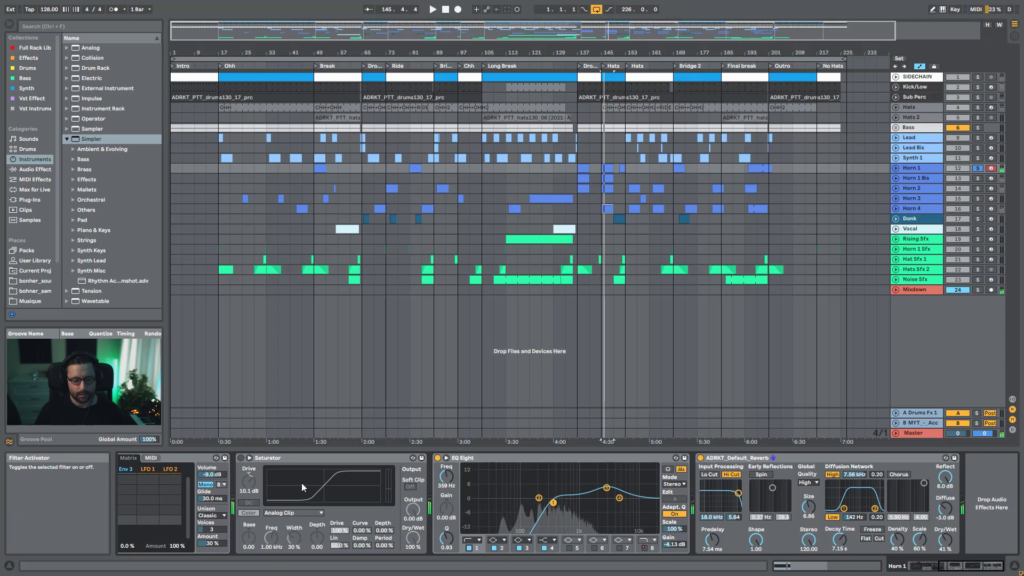
Enable the Saturator on Horn 1 and audition it with EQ Eight's filter 1 off and back on
left_click(240, 458)
key("space")
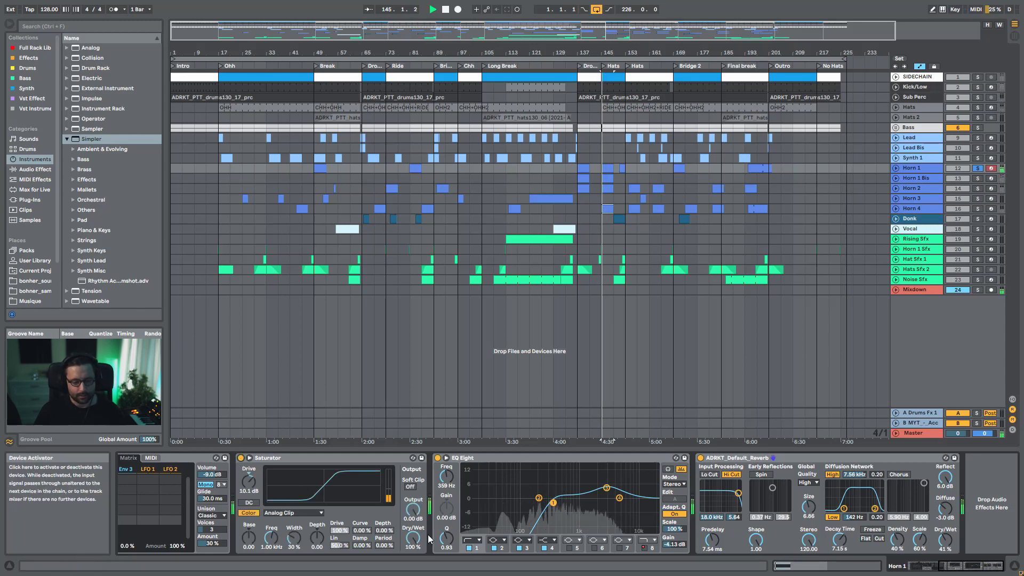
left_click(469, 548)
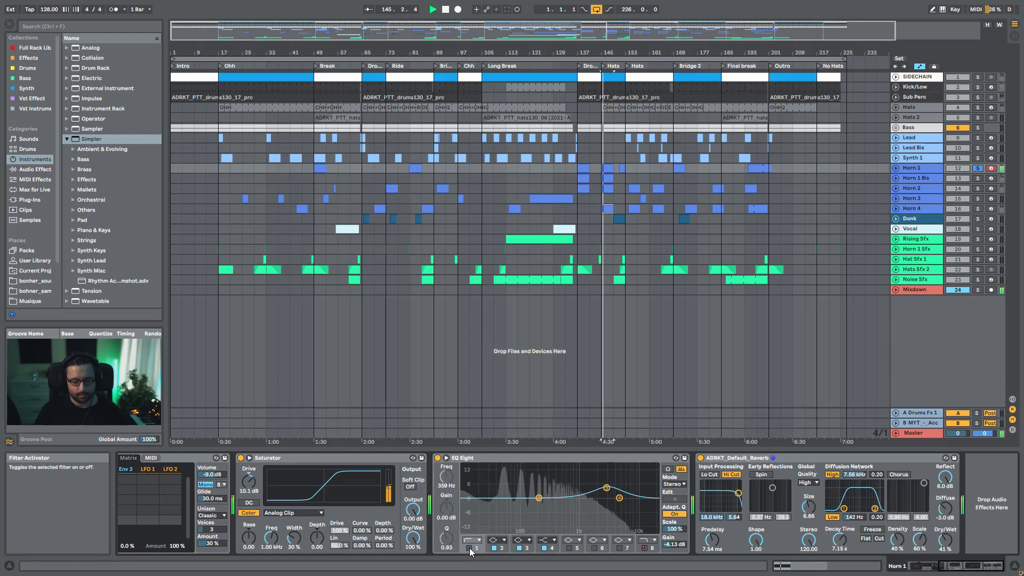
left_click(470, 548)
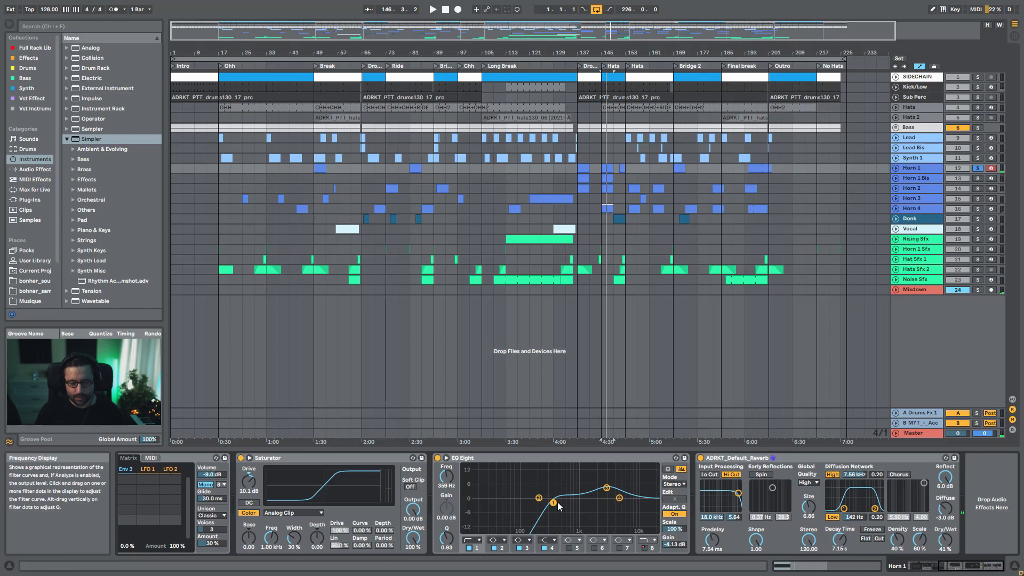
Show the amp envelope of the Horn 1 synth and play the loop
left_click(947, 568)
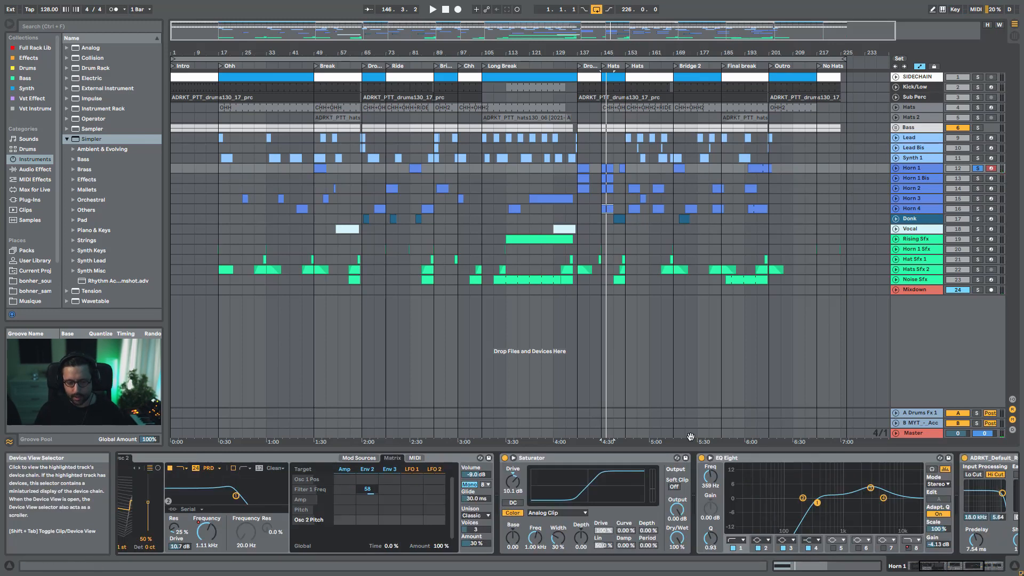
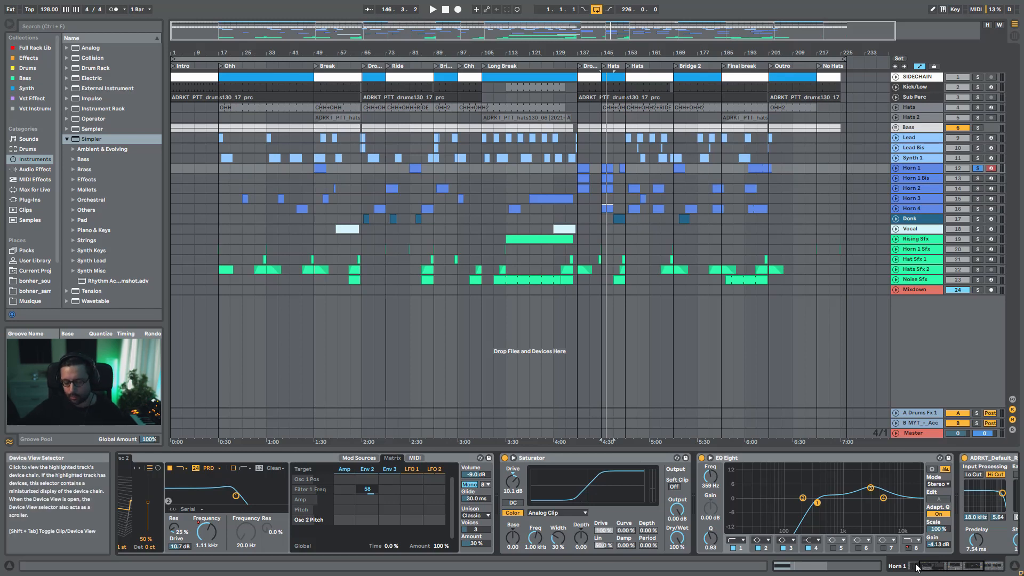
left_click(918, 568)
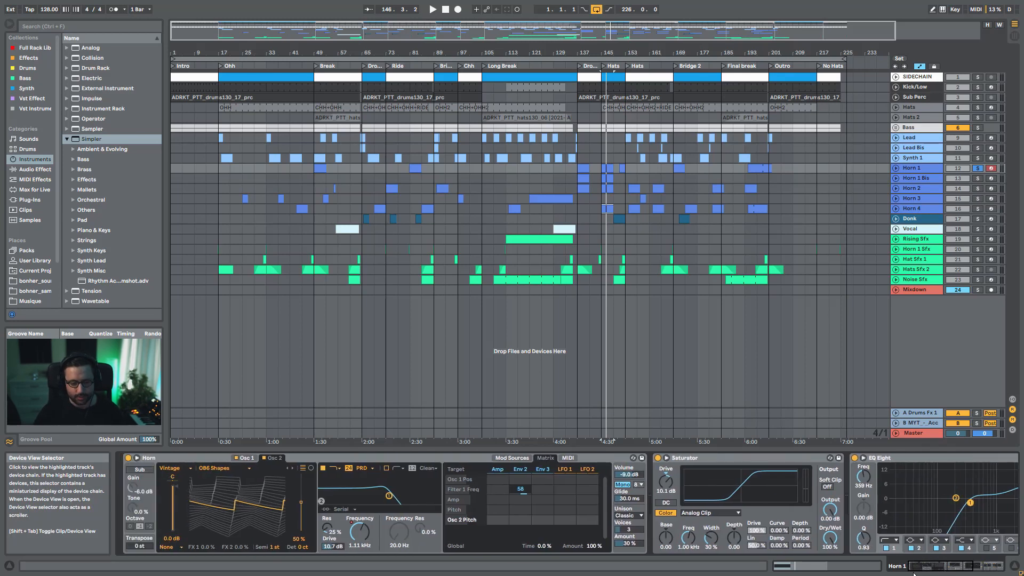
left_click(459, 468)
key("space")
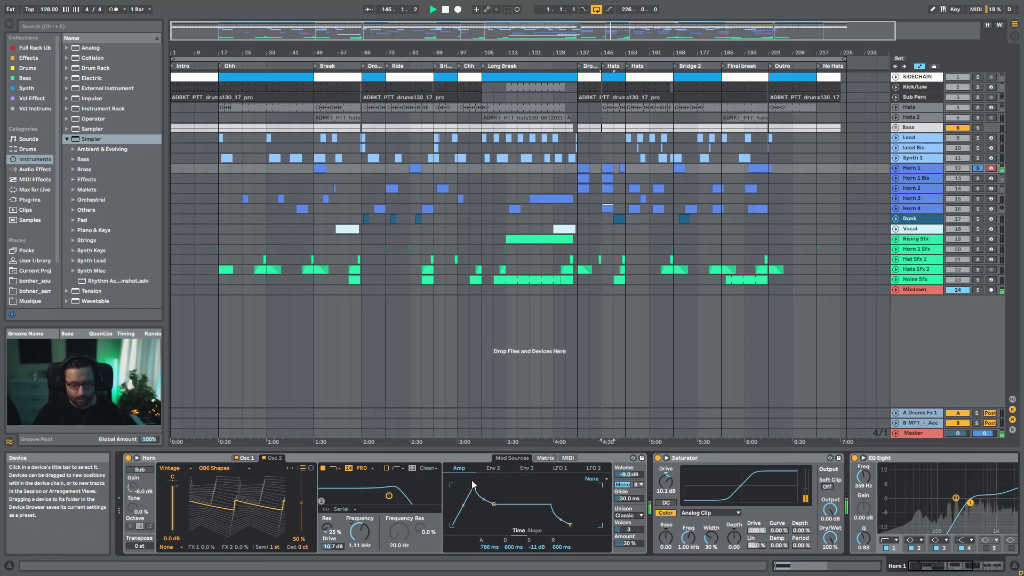
key("space")
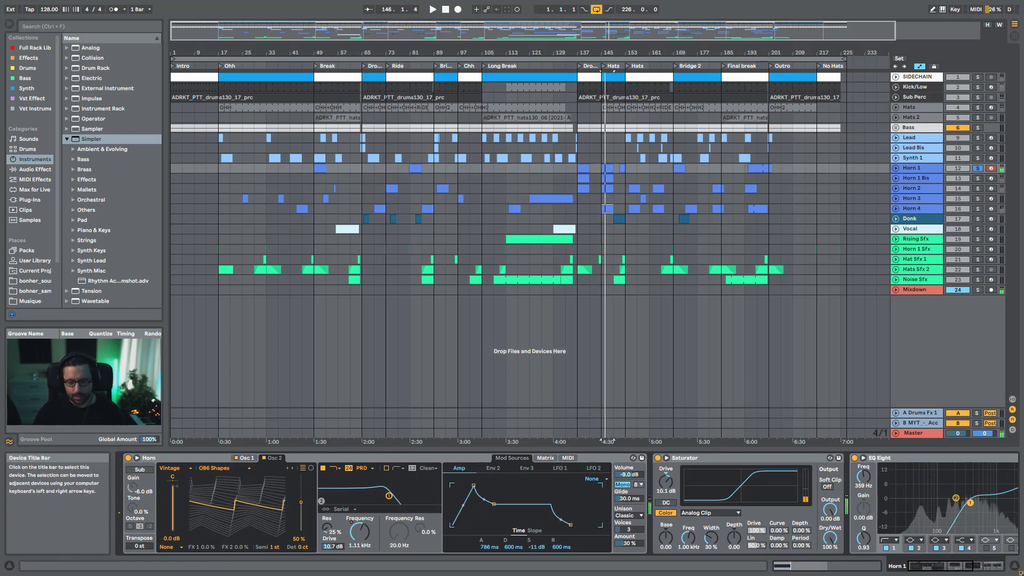
Solo the Horn 1 Bis track and inspect its synth's Amp and Env 2 envelopes
left_click(914, 177)
left_click(978, 178)
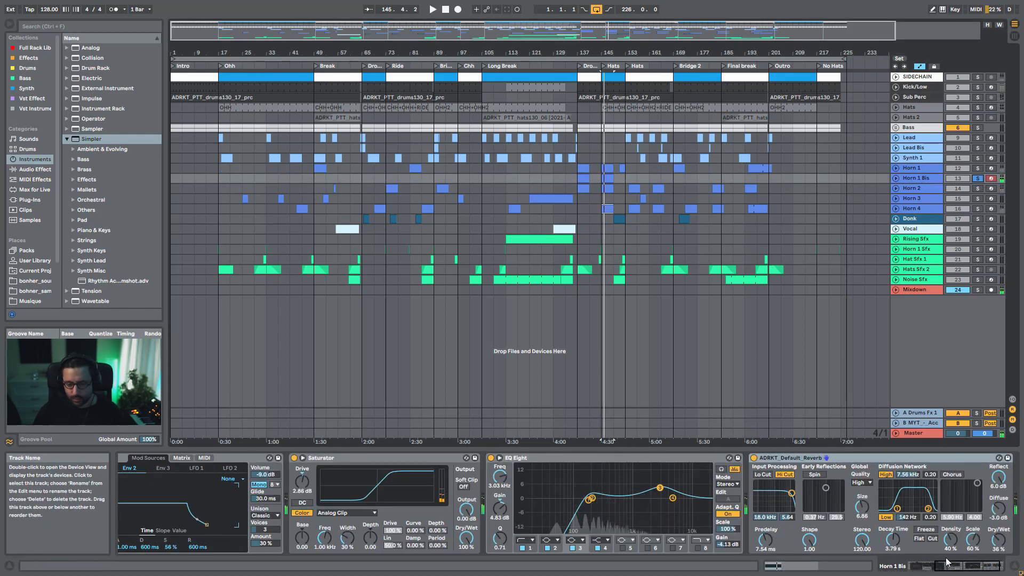
left_click_drag(958, 565, 924, 563)
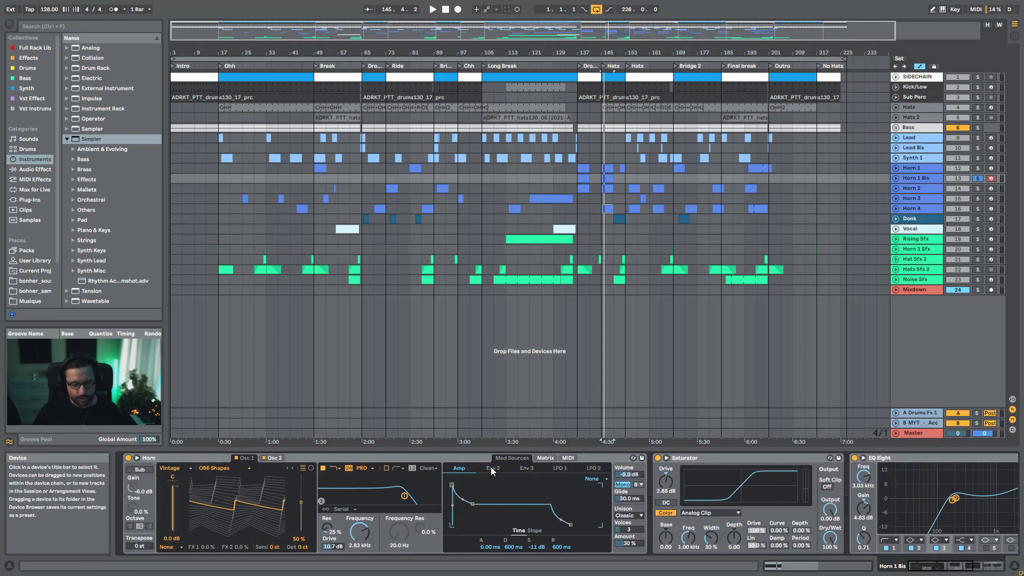
left_click(456, 468)
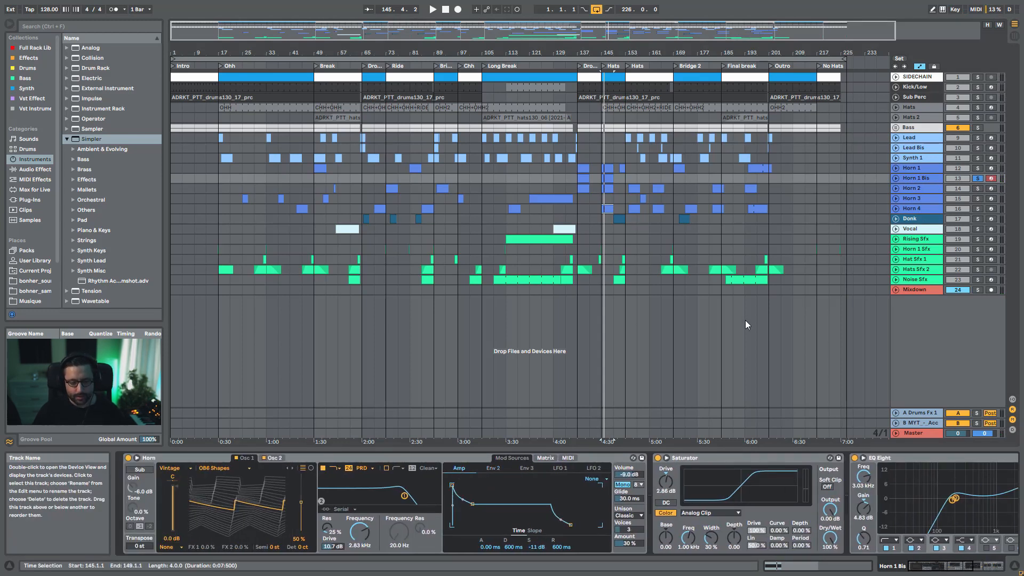
left_click(494, 468)
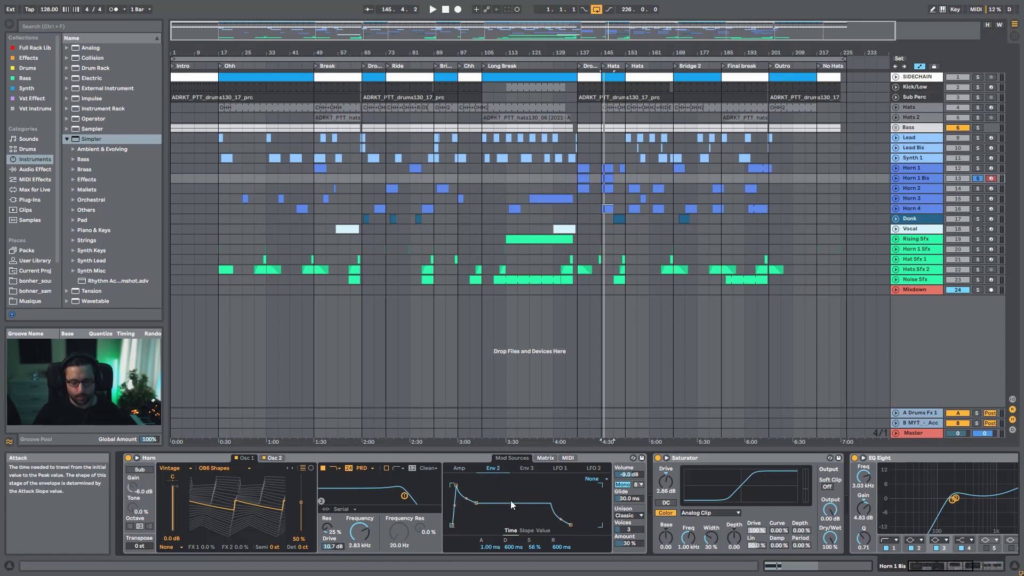
Compare the Horn 1 synth's amp envelope with the Horn 1 Bis synth's settings
left_click(931, 168)
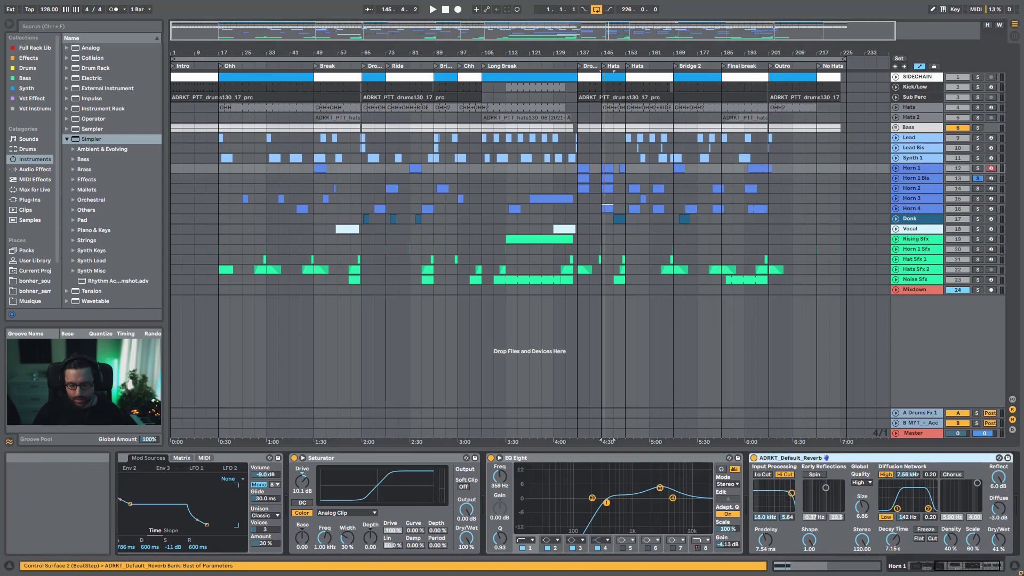
left_click_drag(958, 563, 881, 569)
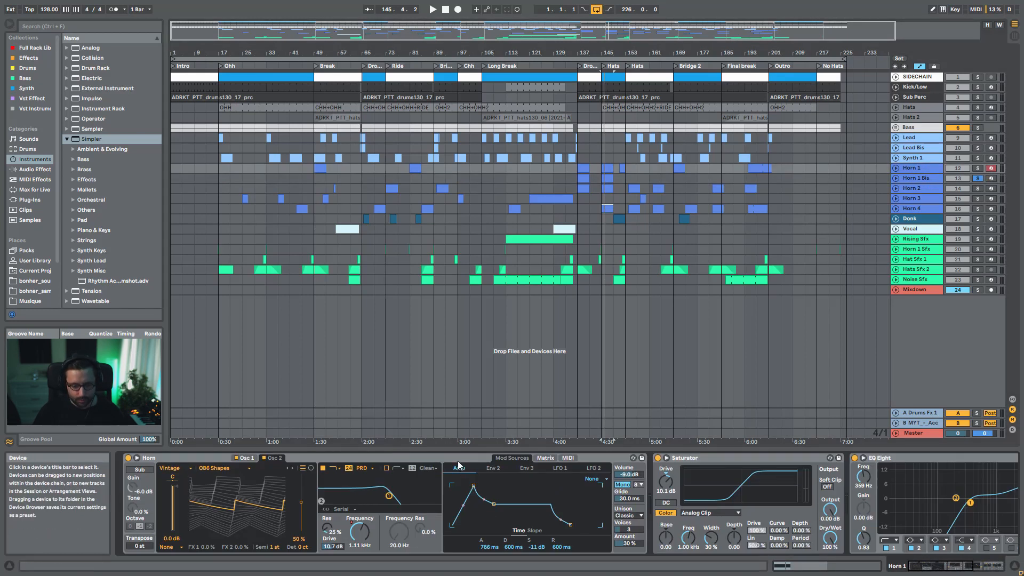
left_click(922, 177)
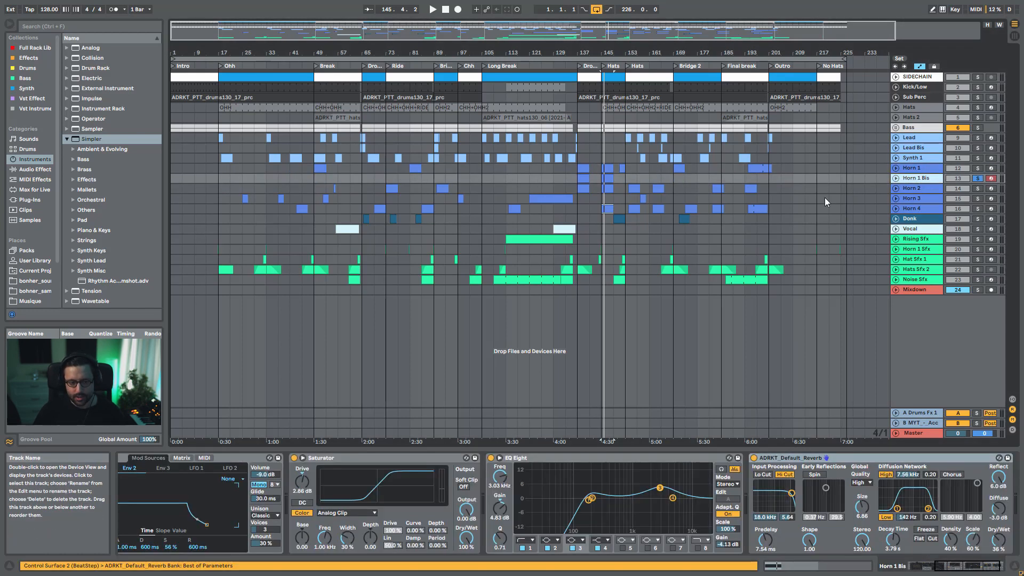
left_click_drag(986, 566, 930, 567)
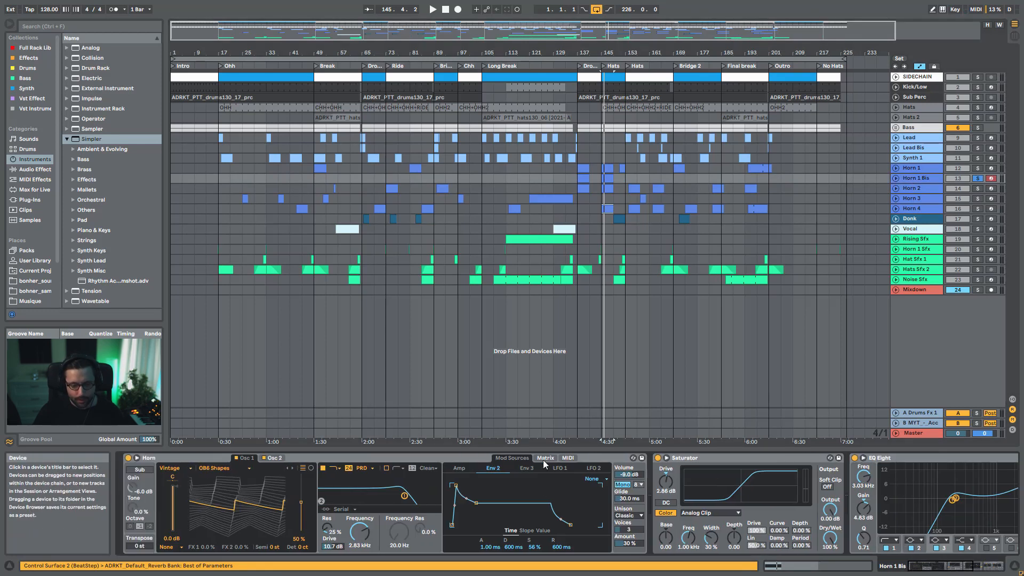
Audition the soloed Horn 1 Bis track with its synth and effects chain
key("space")
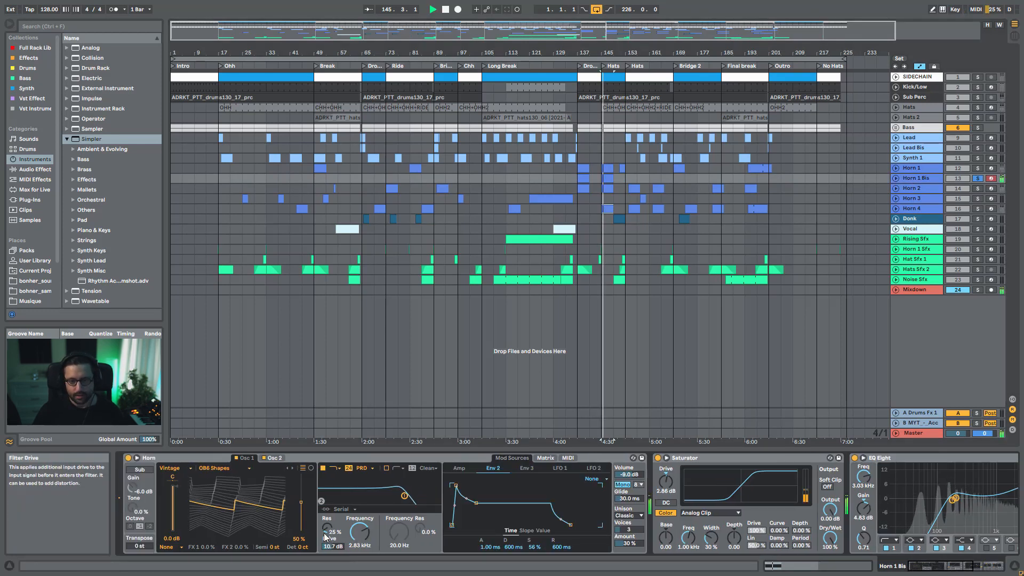
key("space")
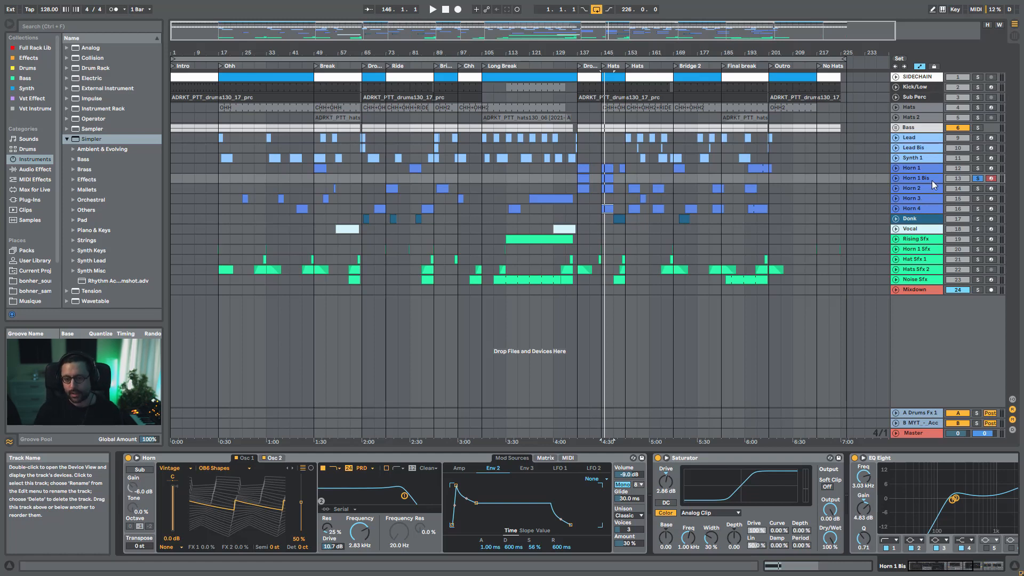
key("space")
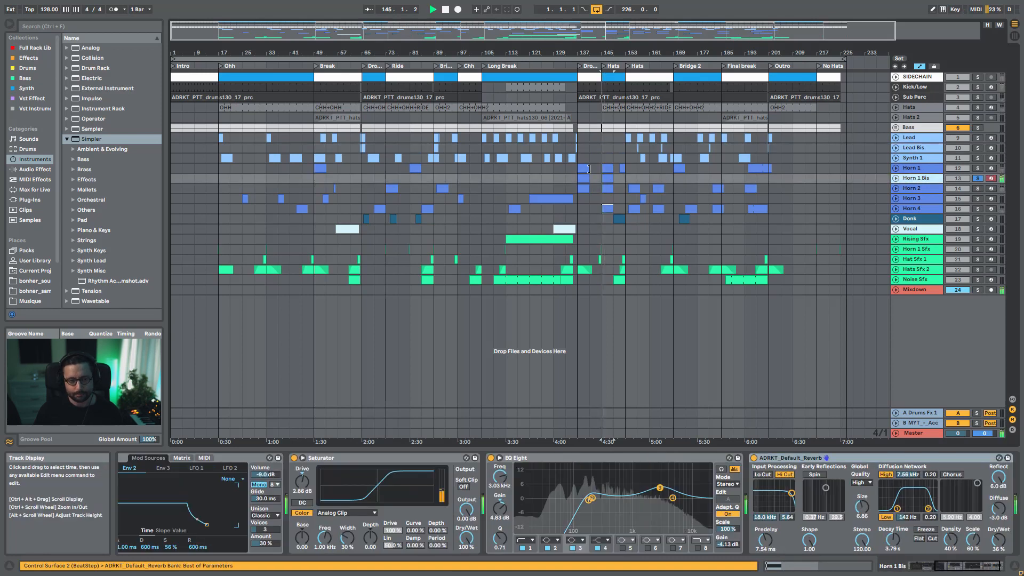
key("space")
Solo the Horn 2 track, audition its loop and bring its effects chain into view
left_click(978, 189)
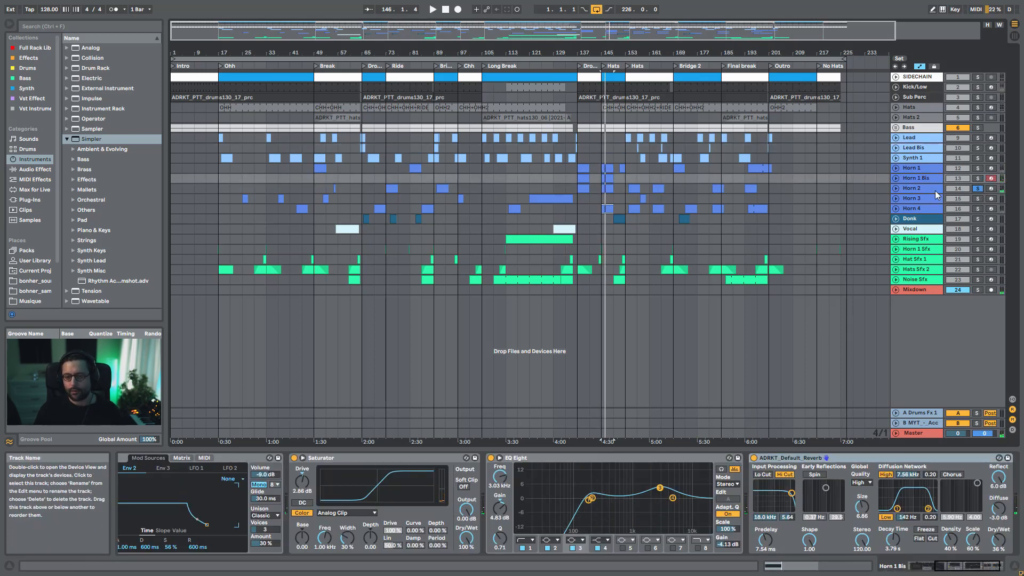
left_click(935, 189)
key("space")
left_click_drag(930, 568, 960, 568)
key("space")
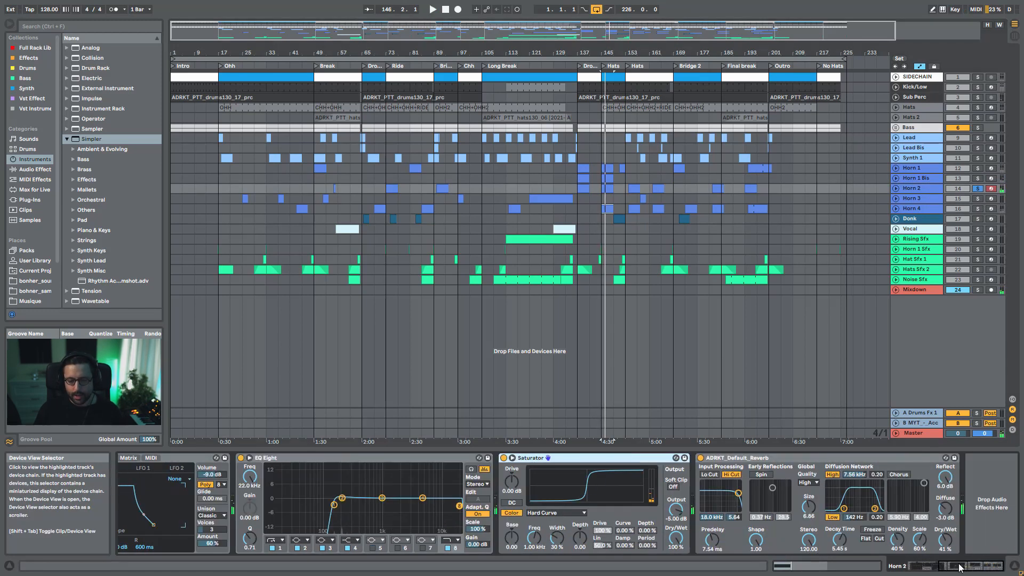
Bypass the reverb, Saturator and EQ Eight on the Horn 2 track
left_click(700, 458)
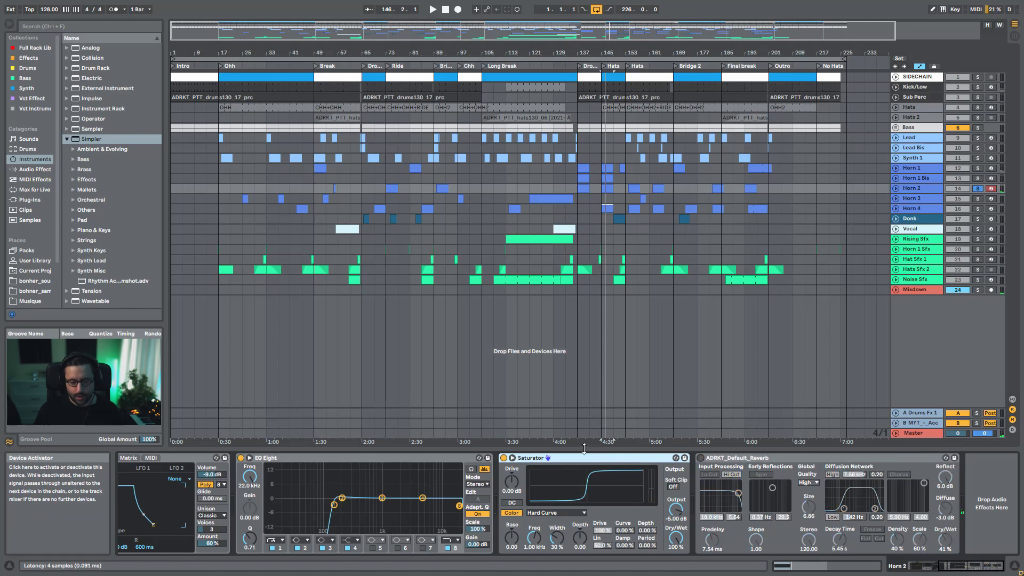
left_click(503, 458)
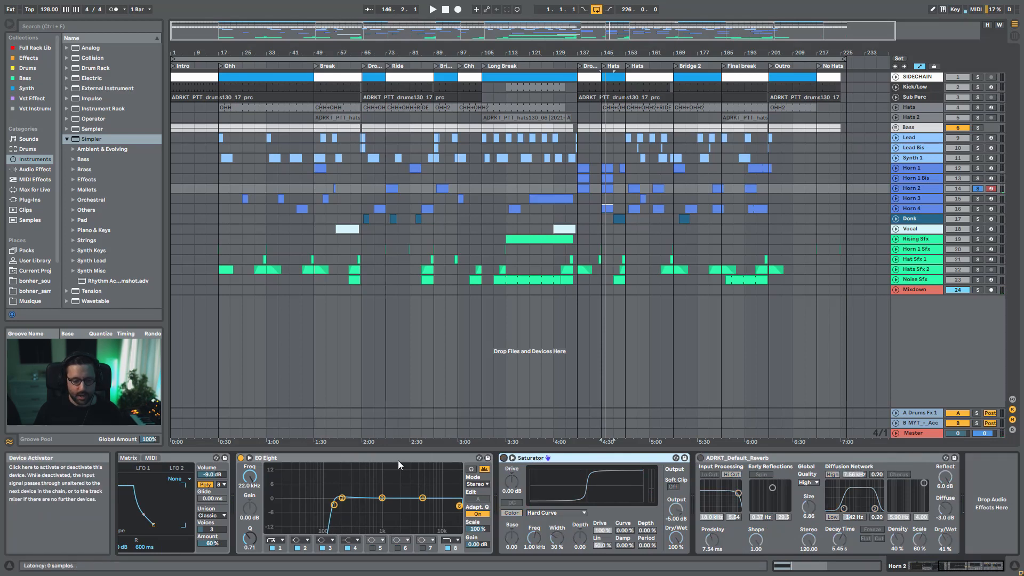
left_click(241, 458)
Inspect the Osc 1 and Osc 2 settings of the Horn 2 Wavetable synth
scroll(208, 462, "left", 5)
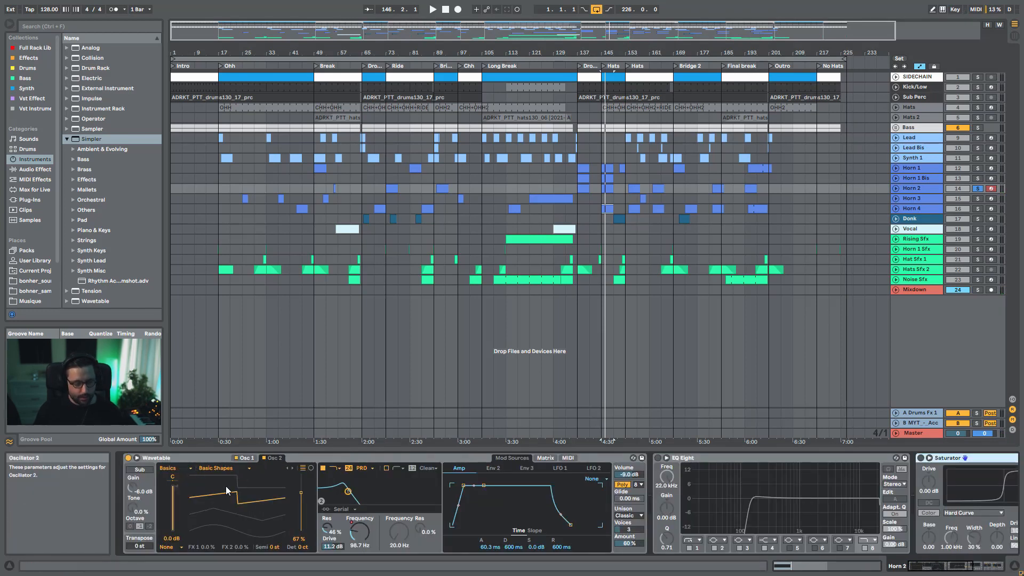
left_click(247, 458)
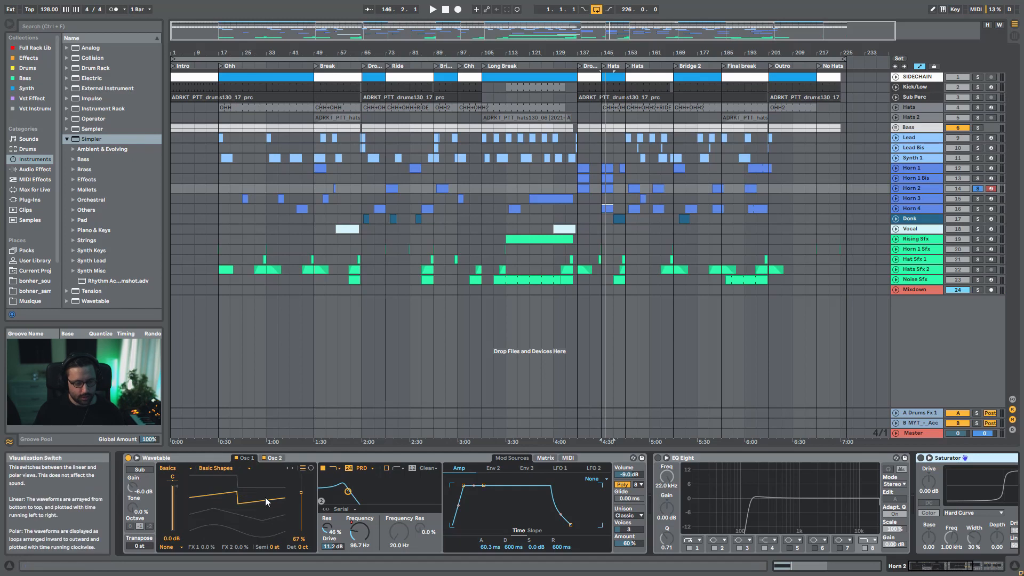
left_click(278, 458)
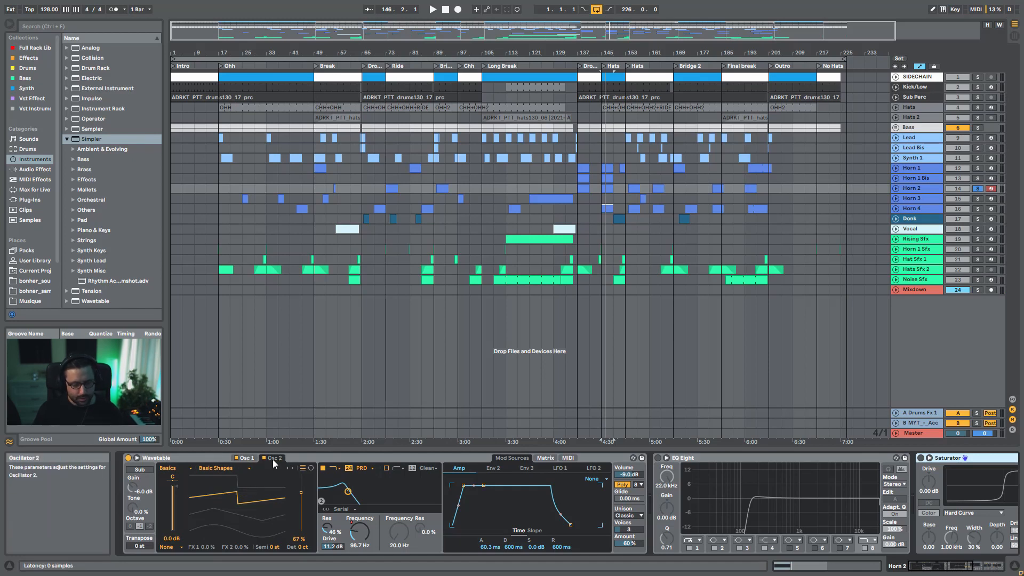
Audition the Horn 2 Wavetable with Unison set to None, and restore the unison mode to Classic
left_click(634, 515)
left_click(632, 460)
key("space")
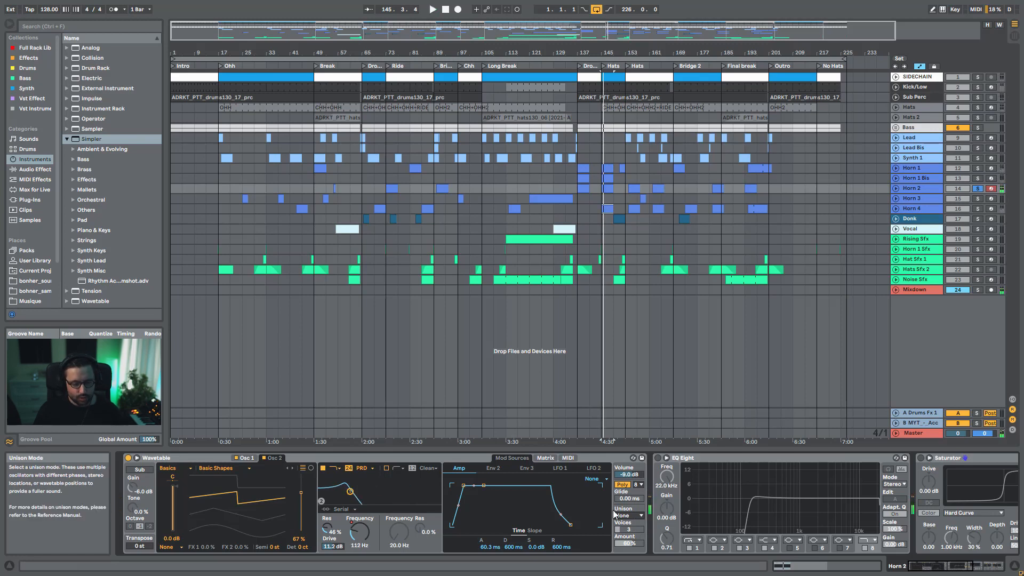
left_click(614, 514)
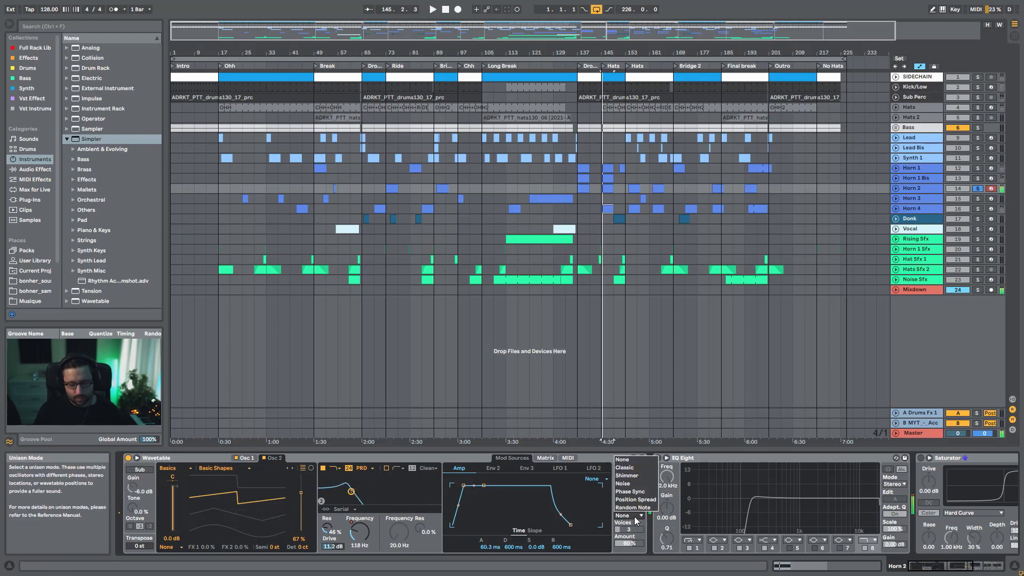
left_click(634, 470)
key("space")
Inspect the Wavetable's modulation matrix and Amp envelope, and audition the Horn 2 sound without its effects
left_click(352, 536)
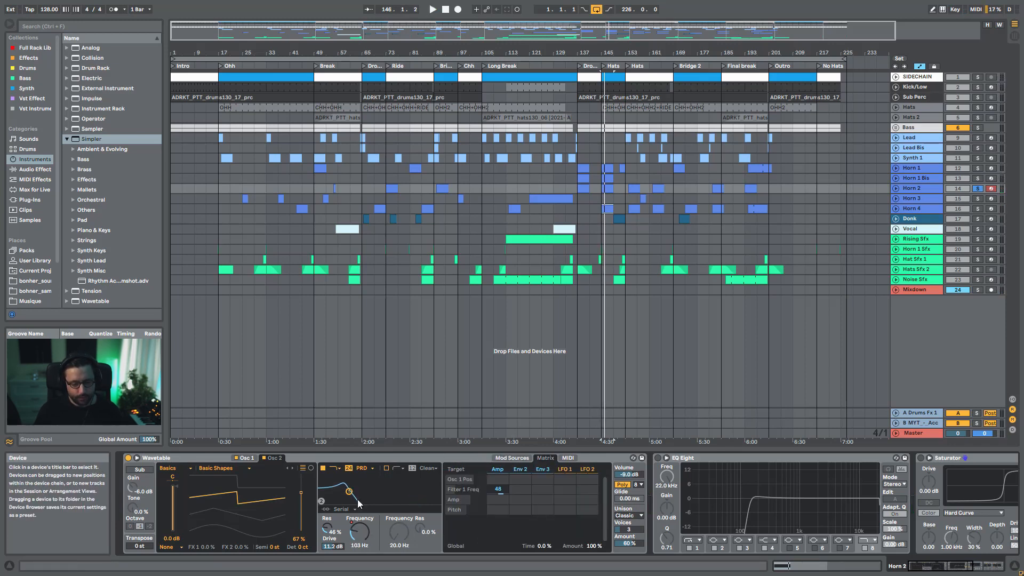
left_click(497, 469)
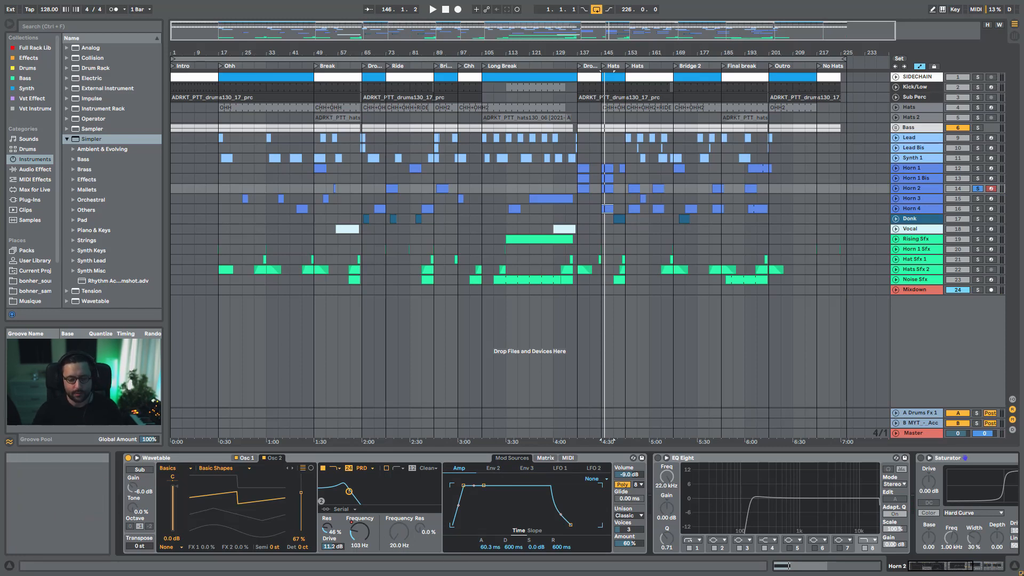
key("space")
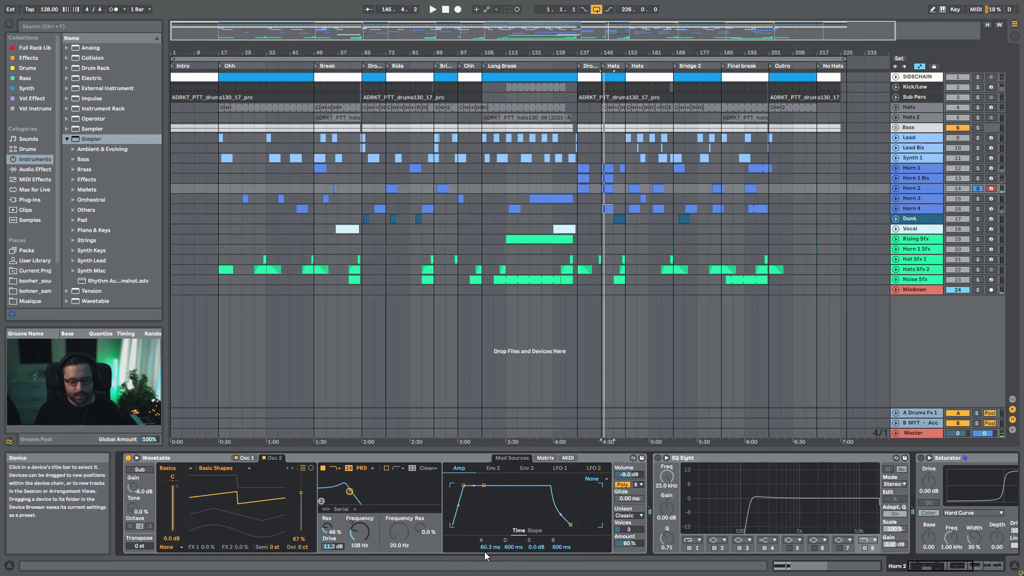
key("space")
key("space")
Re-enable the Saturator, reverb and EQ Eight on the Horn 2 track while auditioning it
left_click(920, 457)
key("space")
left_click_drag(941, 569, 959, 567)
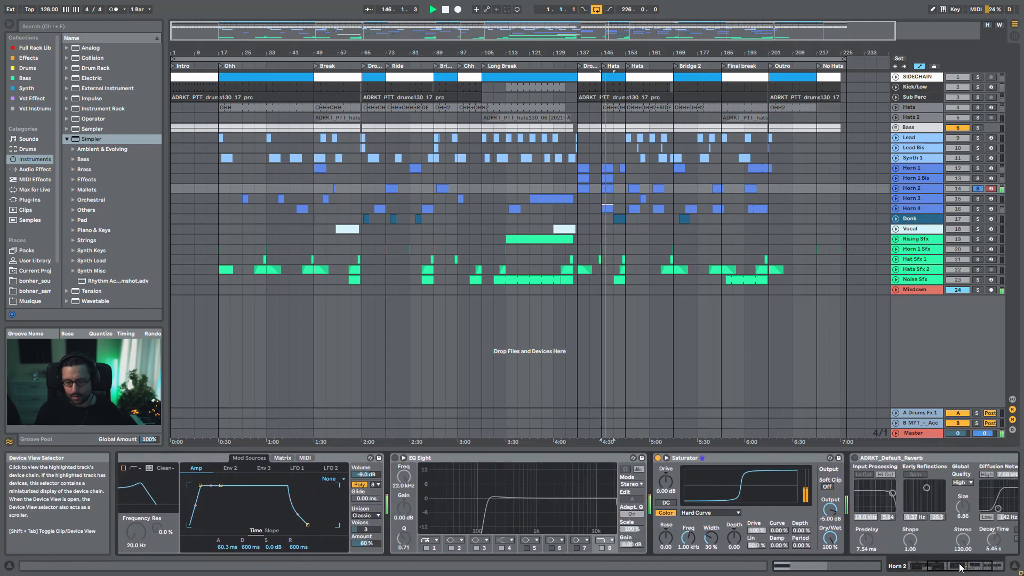
left_click(854, 457)
key("space")
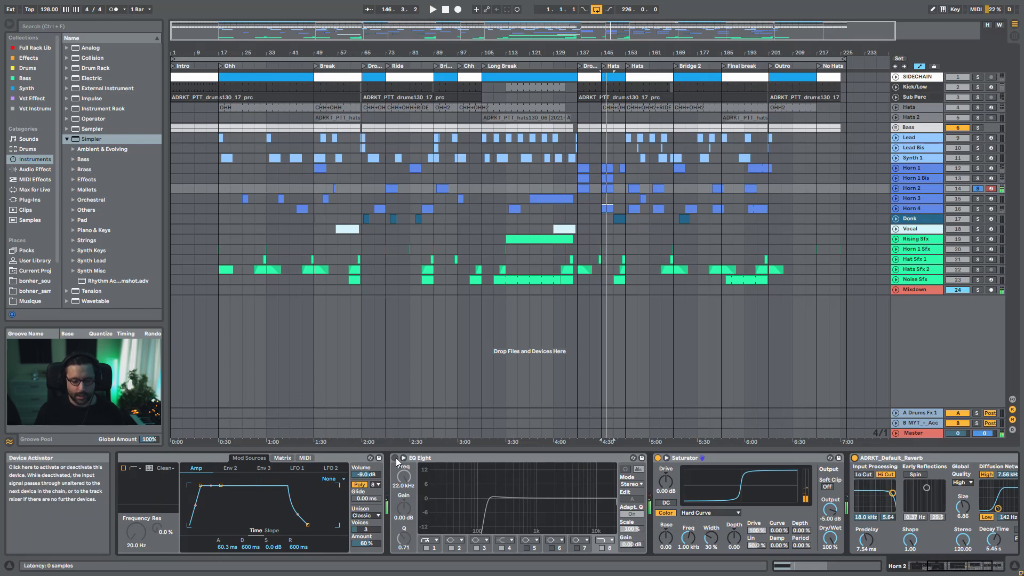
left_click(487, 456)
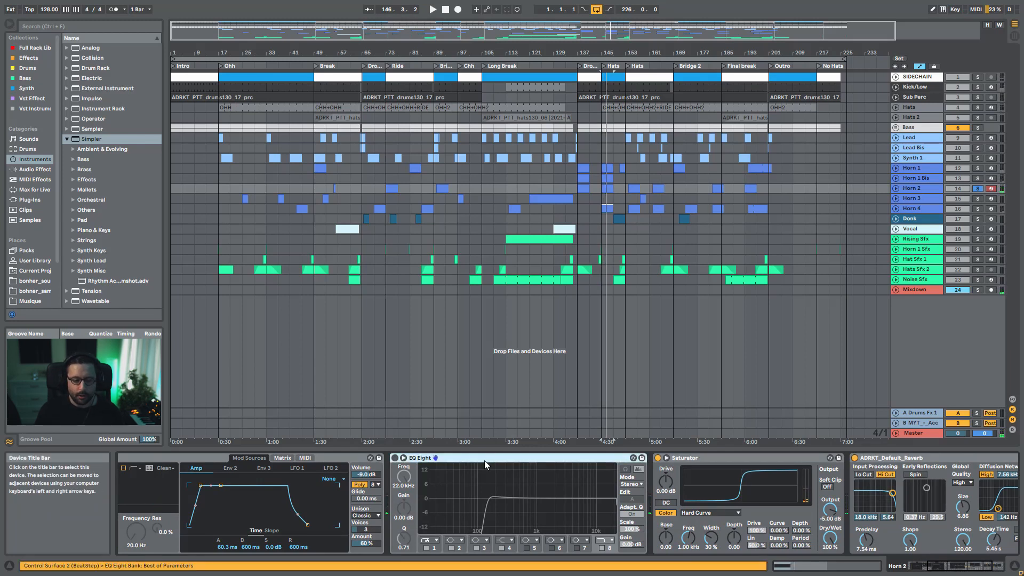
left_click(394, 459)
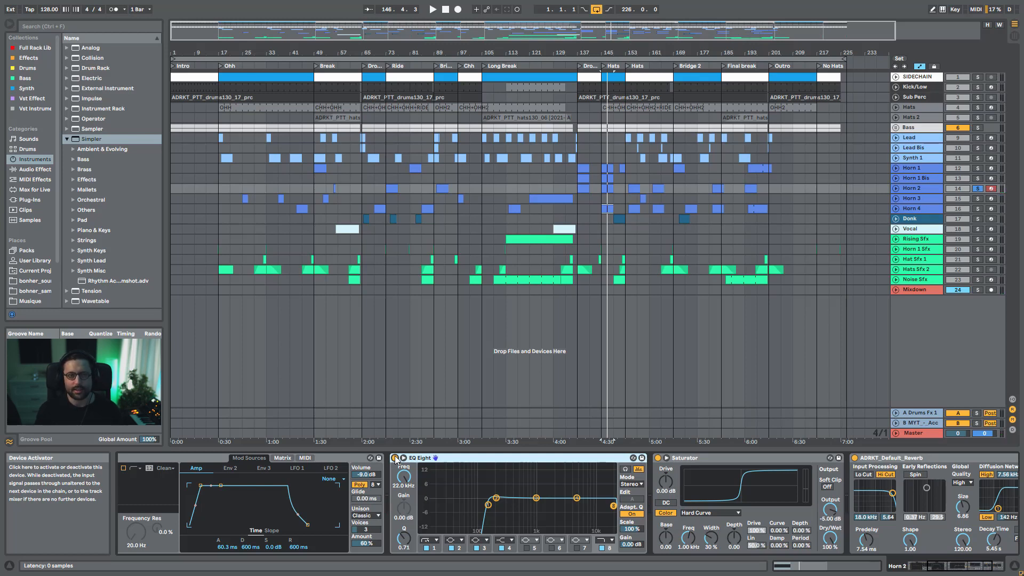
Audition Horn 2 with the Q of EQ Eight's filter 1 raised to 1.72, and return it to 0.78
left_click(918, 566)
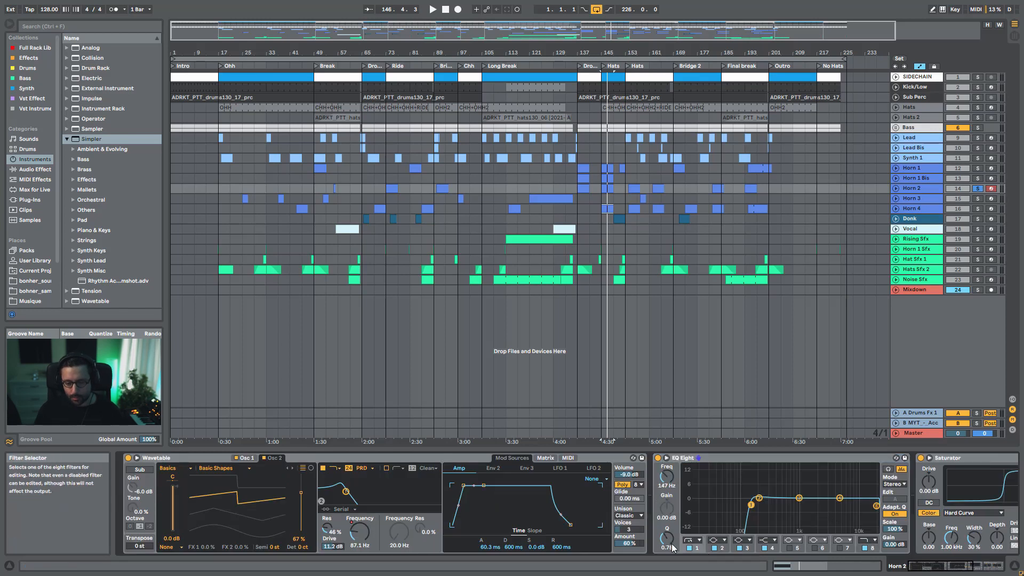
key("space")
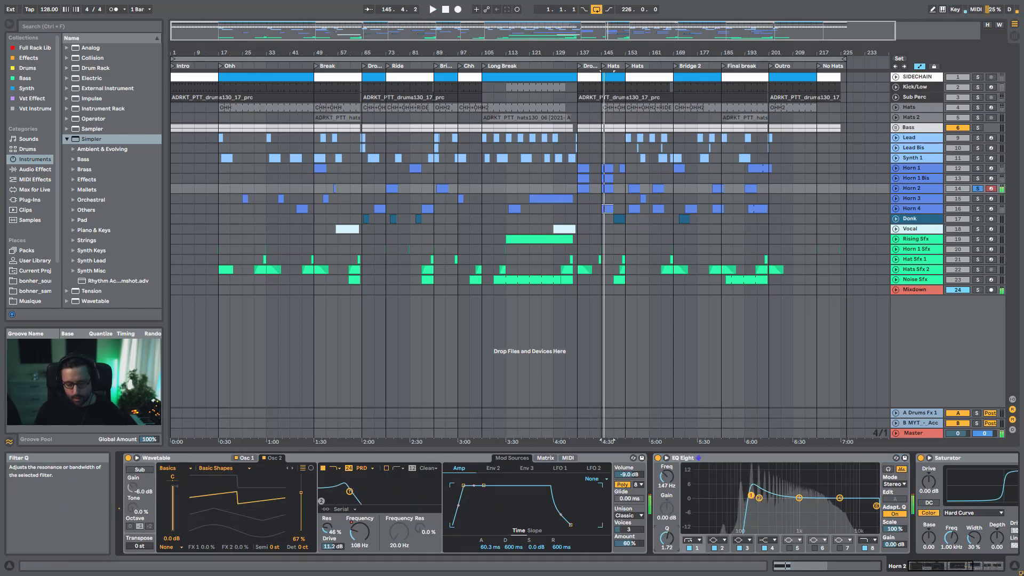
key("space")
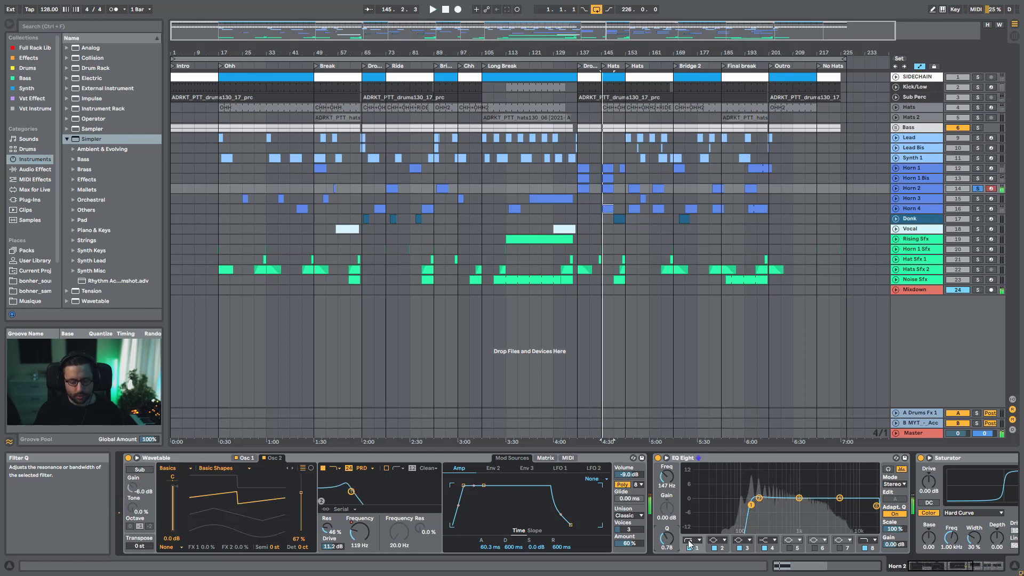
key("space")
left_click_drag(671, 485, 671, 476)
key("space")
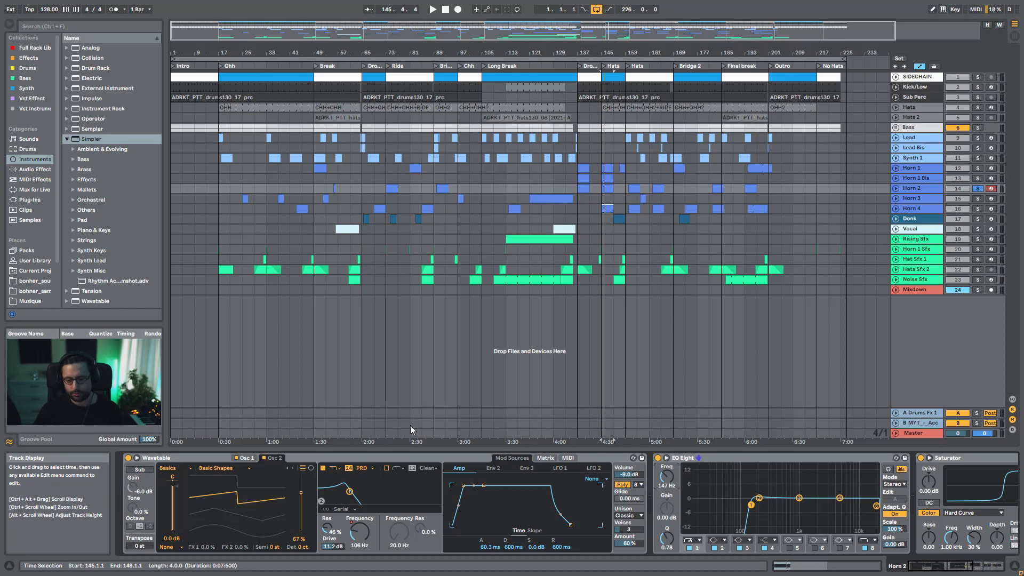
key("space")
key("space")
Solo the Horn 3 track and audition its short clips in the arrangement
left_click(928, 198)
key("s")
left_click(462, 199)
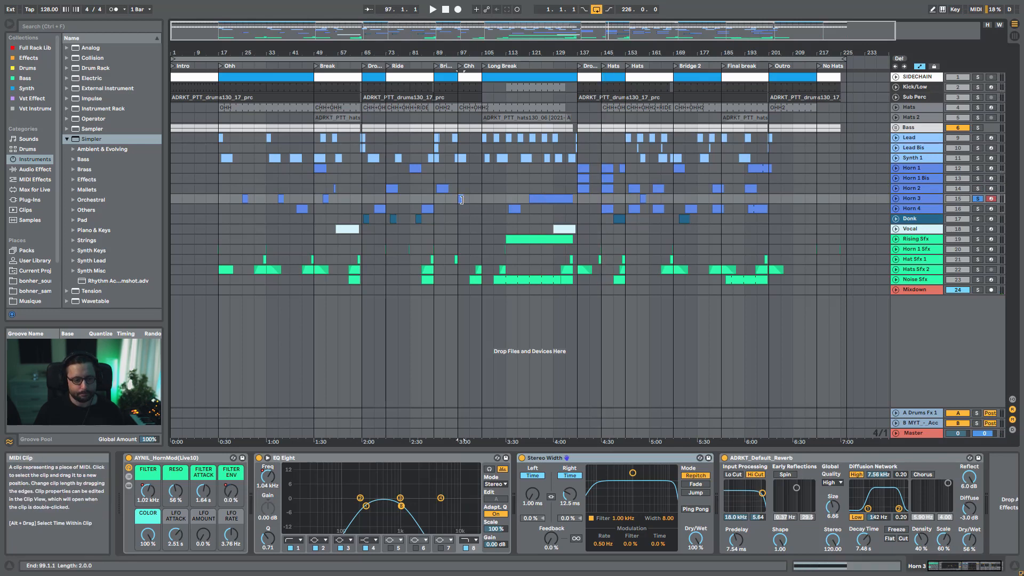
key("space")
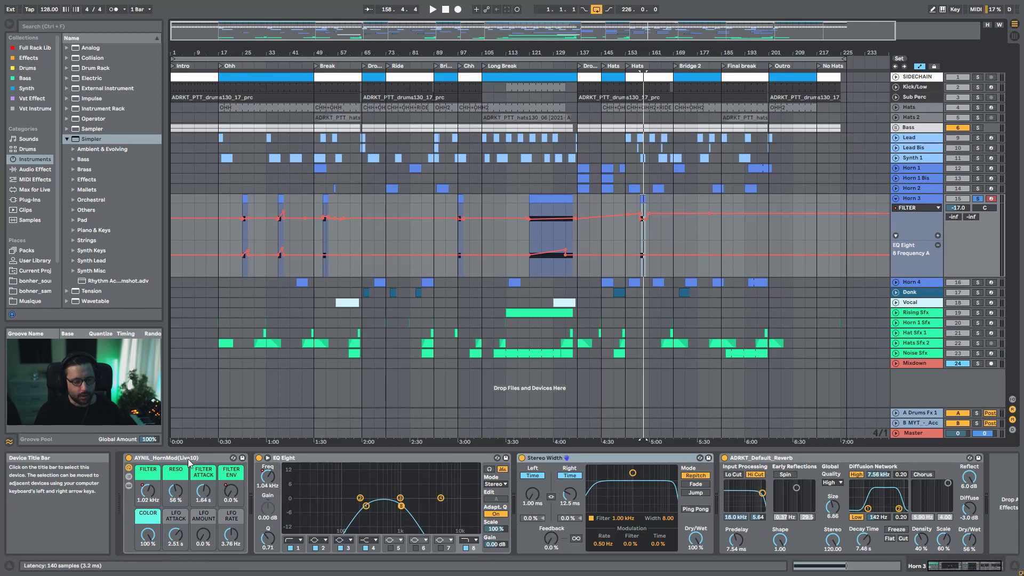
Audition Horn 3's FILTER and EQ Eight frequency automation around bars 37 and 53, and locate the long clip at bar 121
left_click(278, 245)
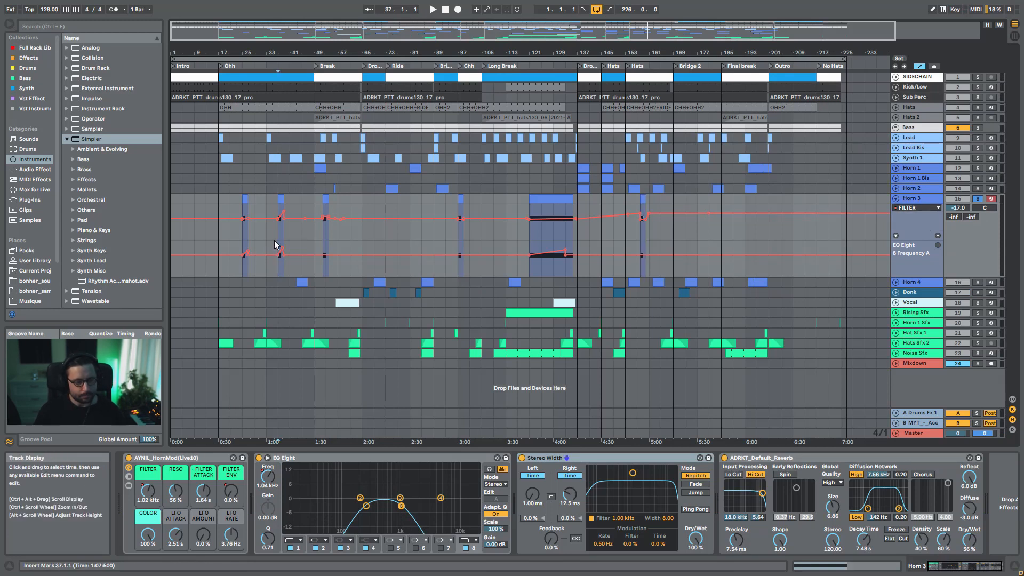
key("space")
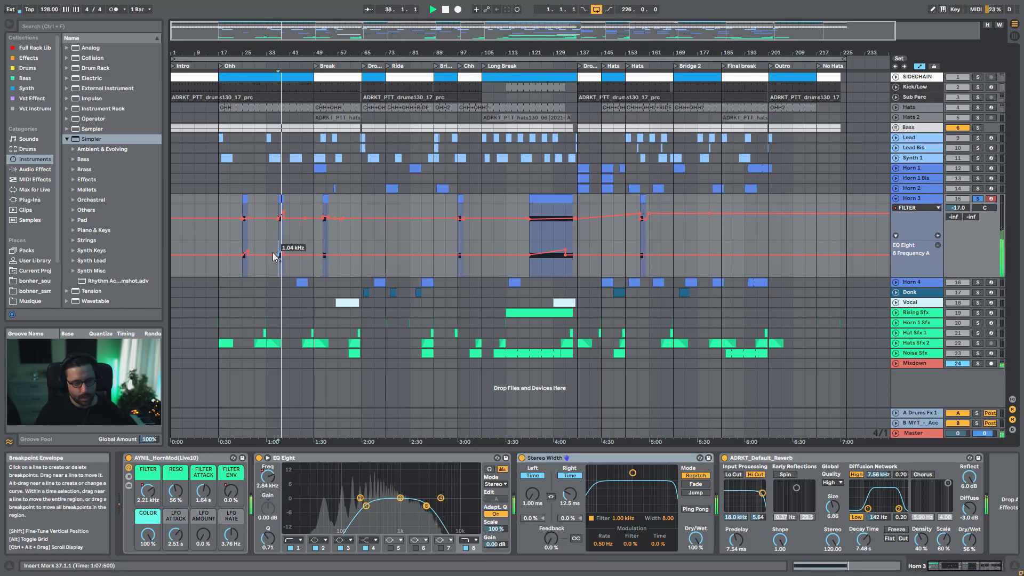
left_click_drag(355, 31, 299, 55)
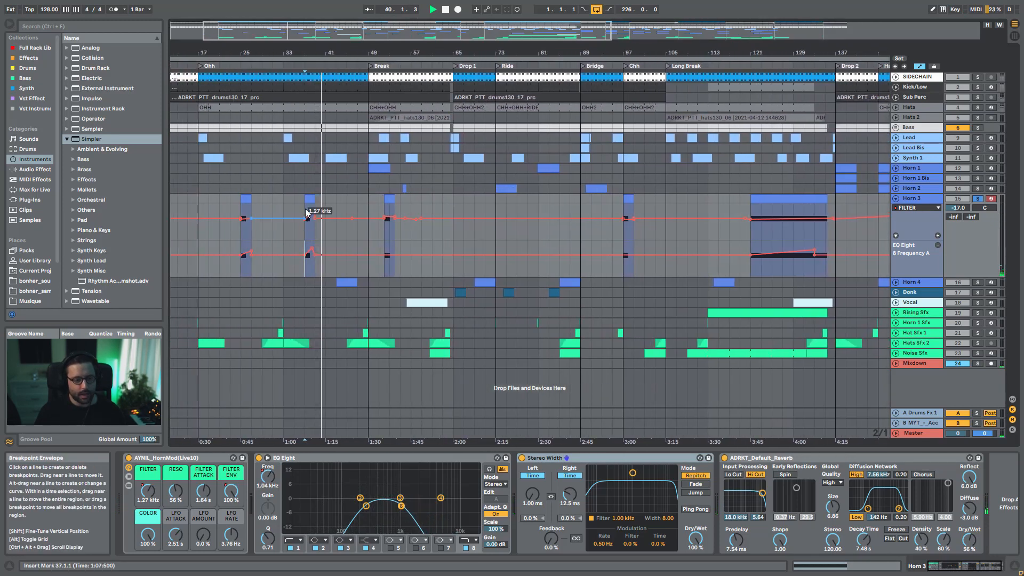
left_click(381, 232)
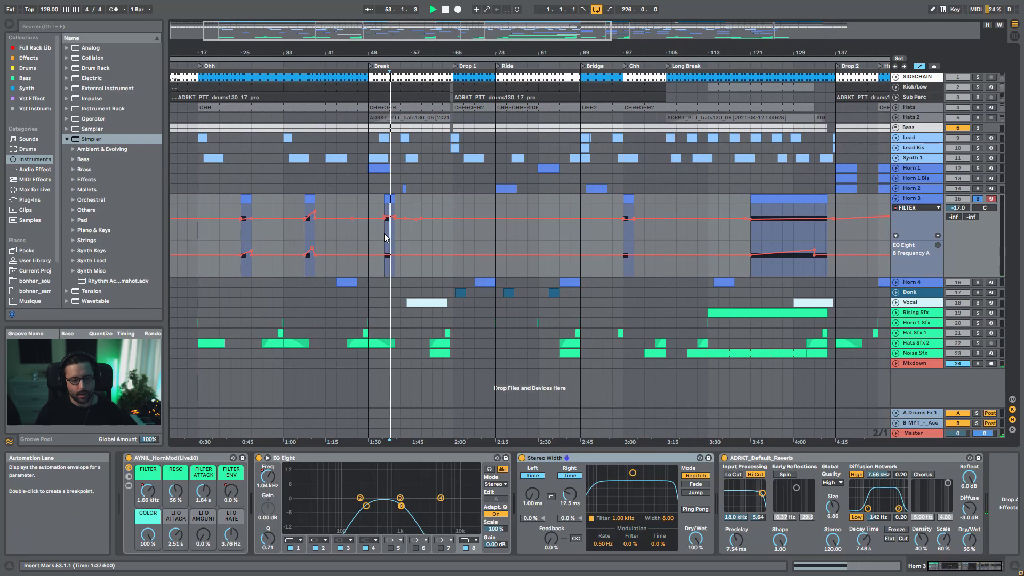
key("space")
left_click(751, 241)
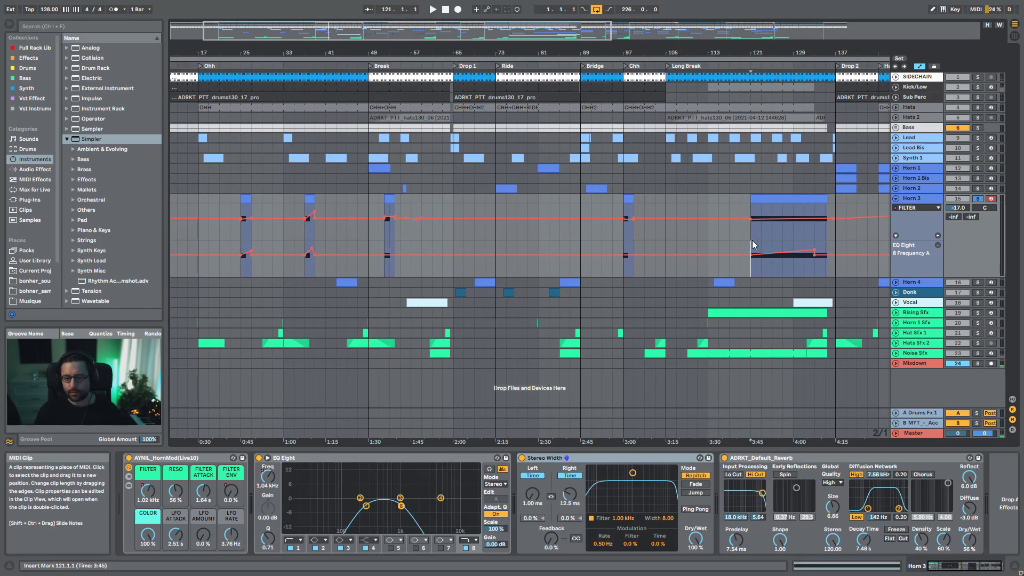
Inspect the MIDI notes of the Horn 1 Bis and Horn 2 clips at Drop 2
left_click(896, 178)
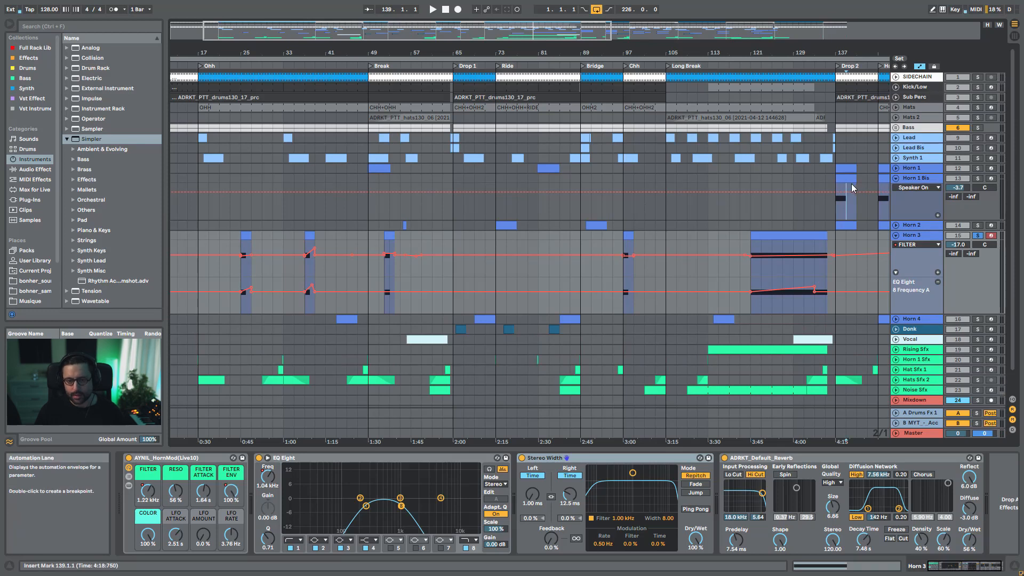
left_click(850, 183)
double_click(847, 198)
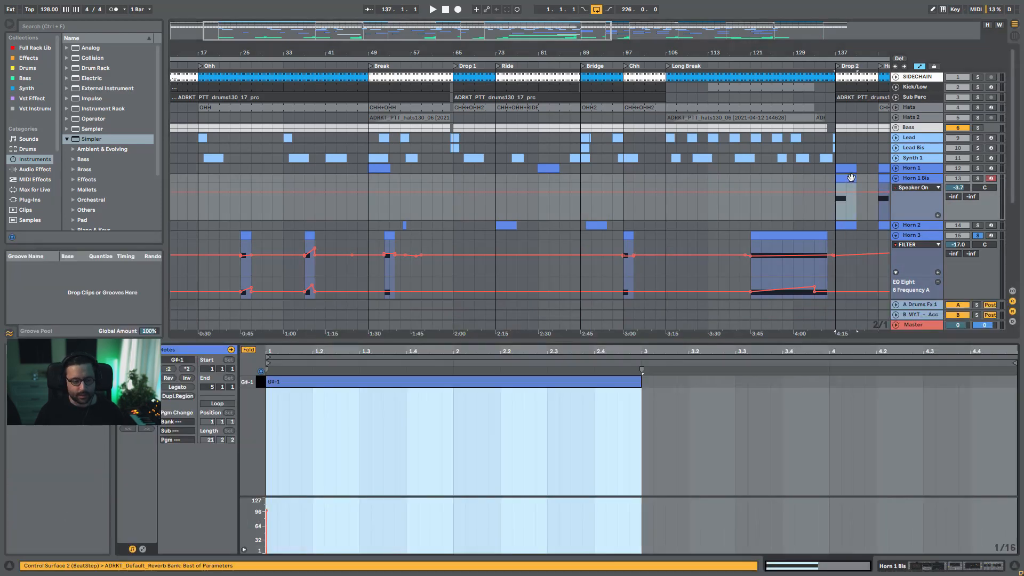
key("Up")
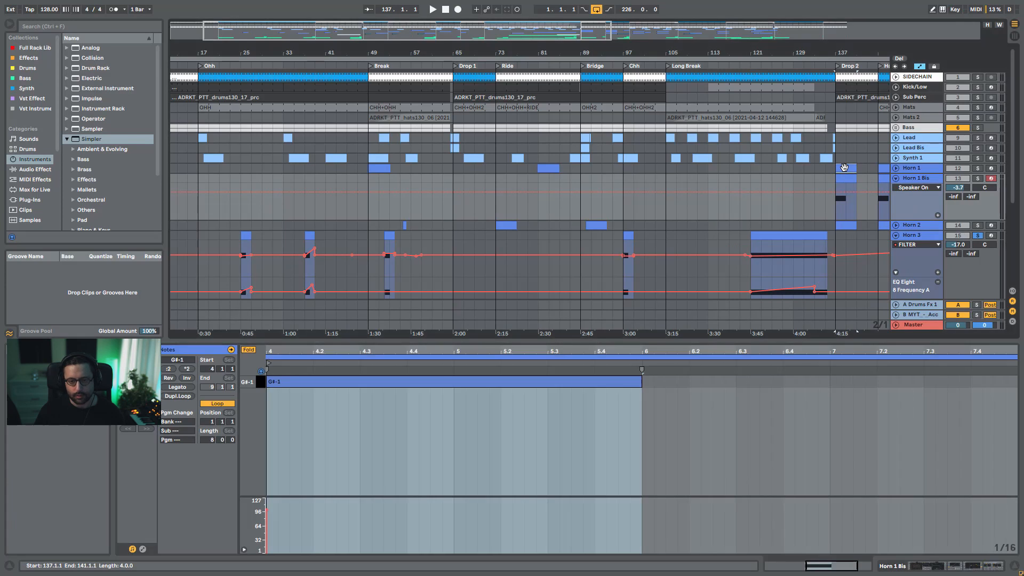
left_click(853, 227)
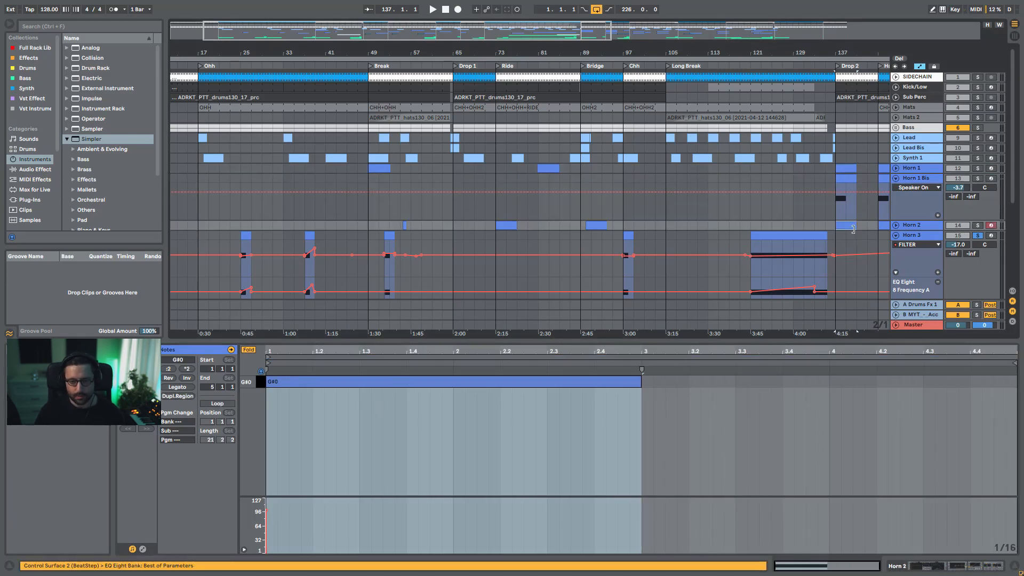
Collapse the Horn 1 Bis track's automation lane
left_click(896, 158)
left_click(896, 158)
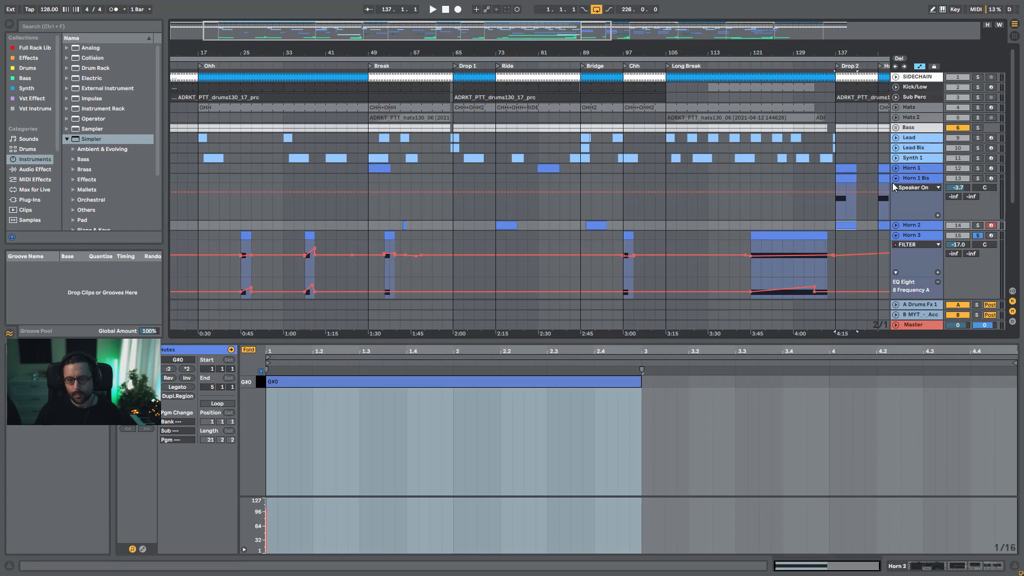
left_click(895, 191)
left_click(898, 179)
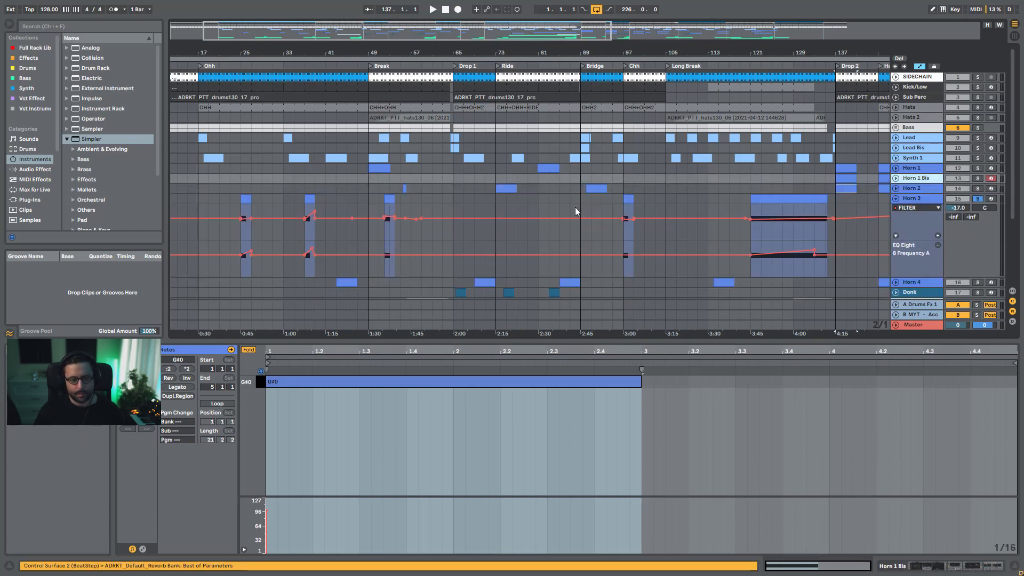
View the MIDI note of Horn 3's clip at bar 52 and collapse the track's automation lanes
left_click(386, 198)
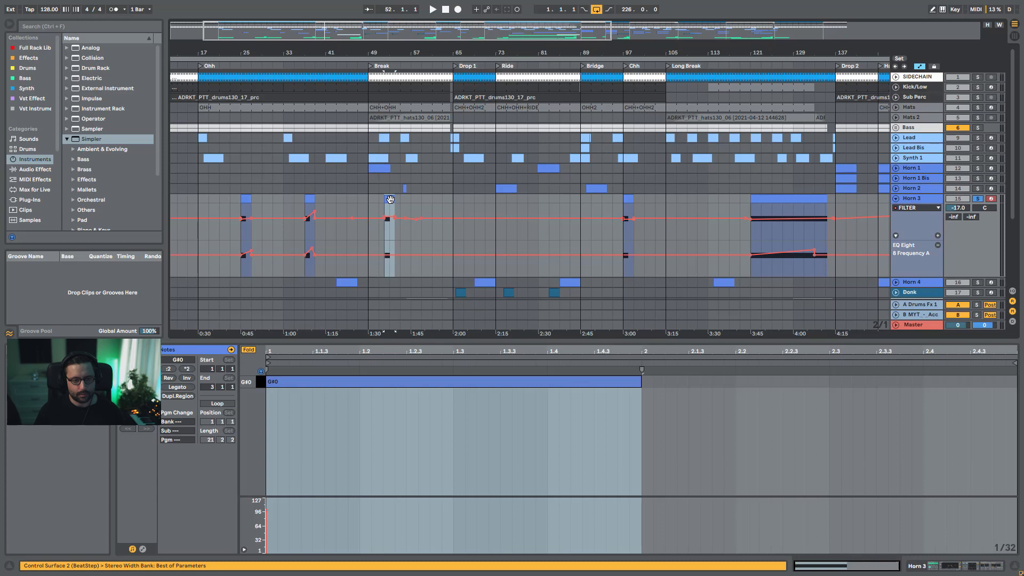
double_click(390, 199)
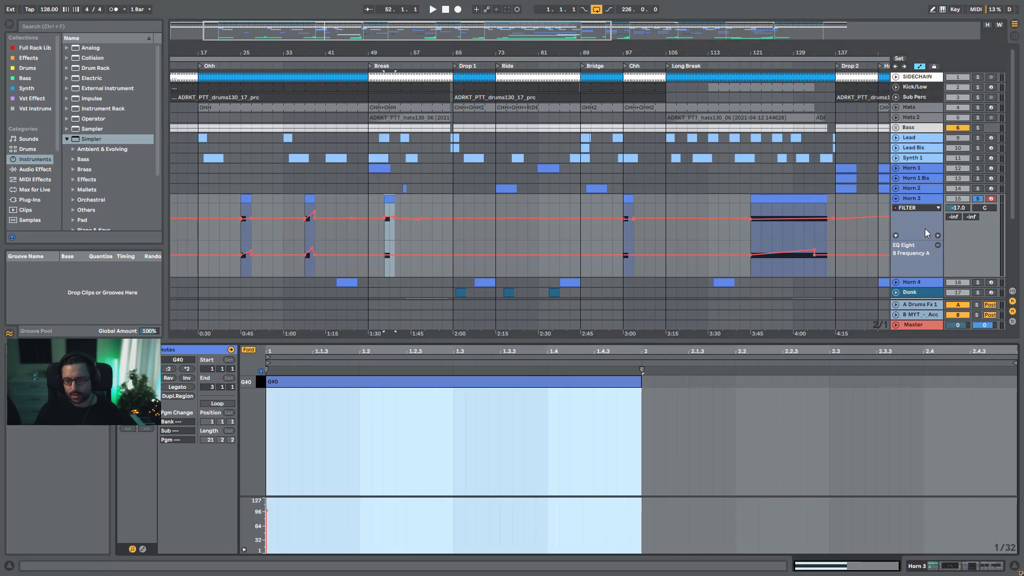
left_click(895, 199)
Audition Horn 3's clip from bar 52 with the track's device chain in view
left_click(913, 198)
key("space")
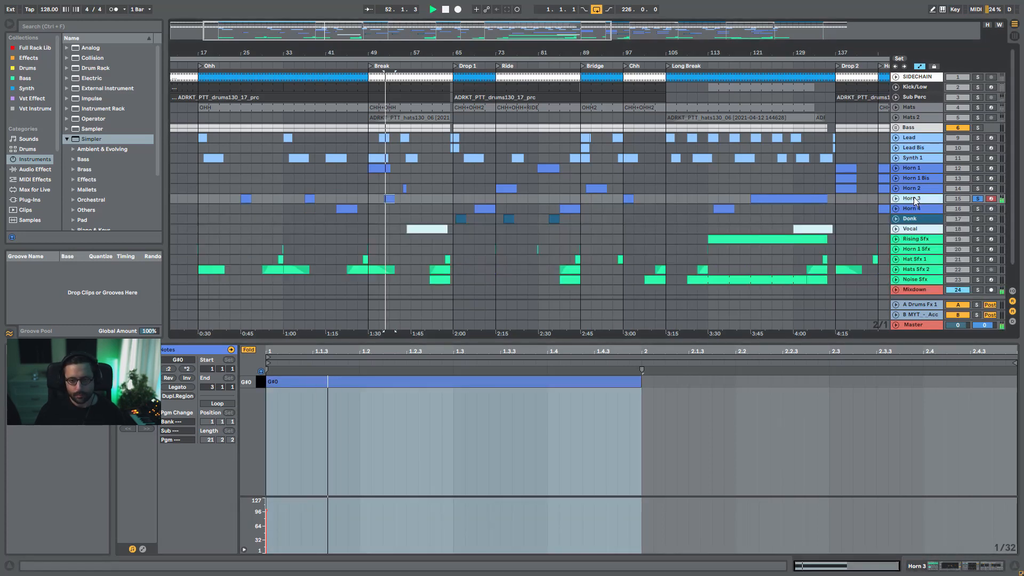
double_click(914, 198)
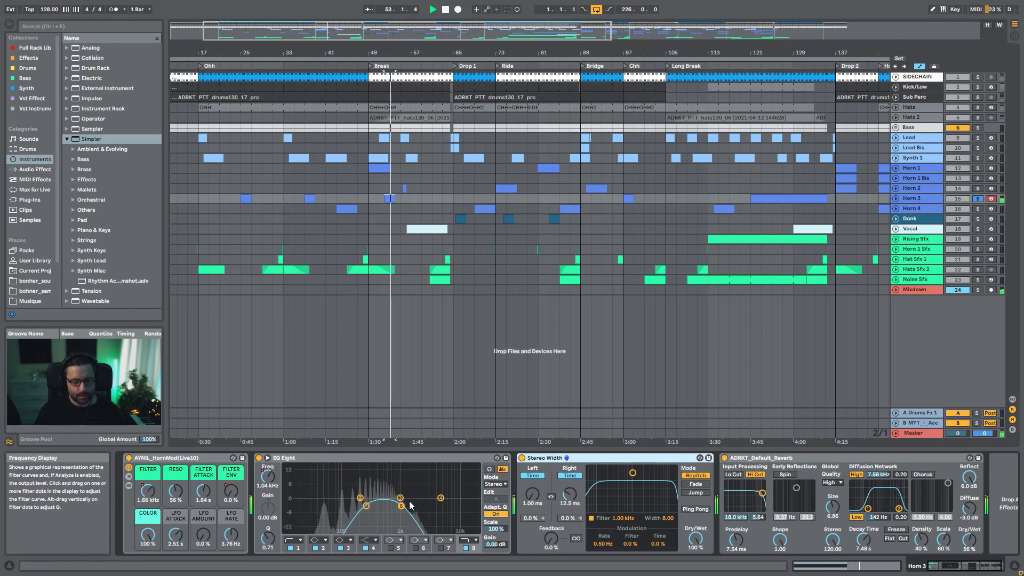
Bypass the effects after Horn 3's rack and examine the Wavetable synth inside it
key("space")
left_click(522, 458)
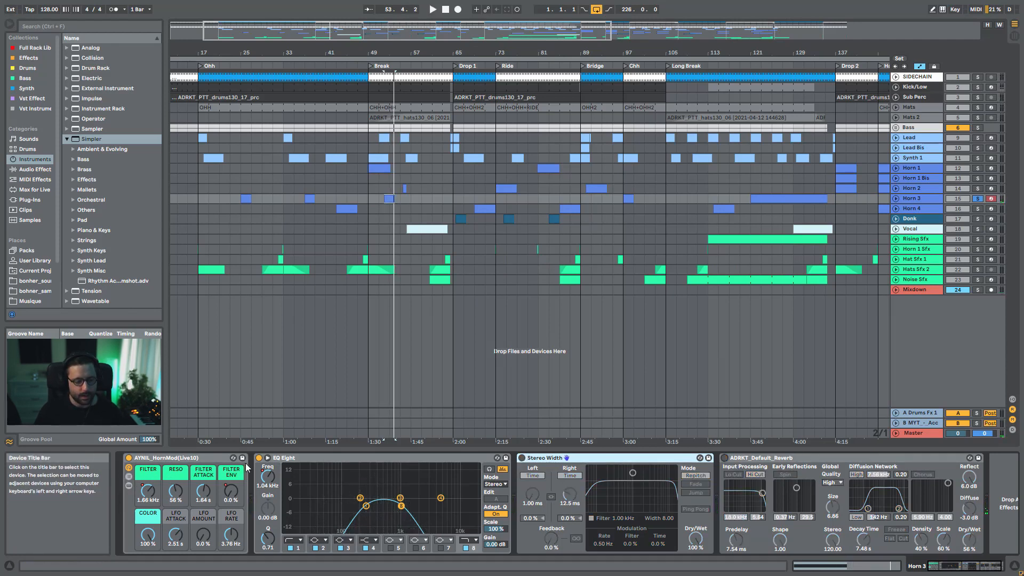
left_click(128, 486)
double_click(255, 514)
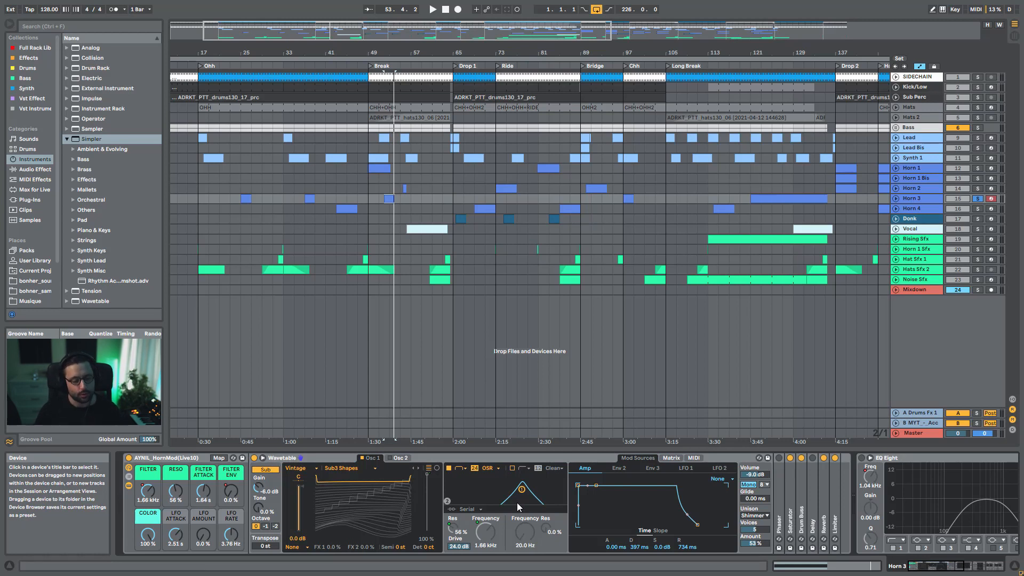
left_click(129, 485)
Reactivate Horn 3's EQ Eight, Stereo Width and reverb while auditioning its clip
left_click(259, 458)
key("space")
left_click(521, 457)
left_click(724, 457)
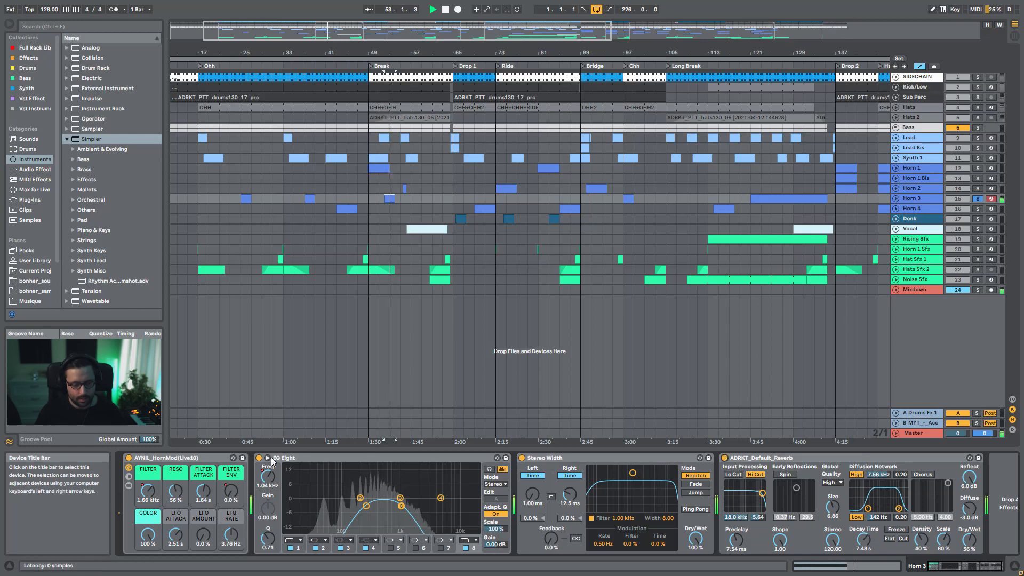
key("space")
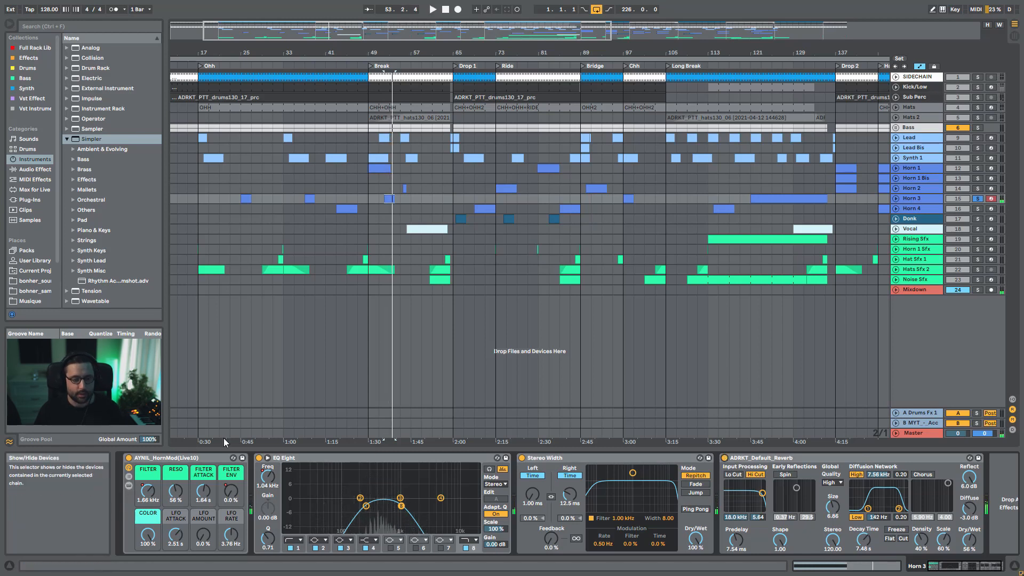
Audition Horn 4's clip from bar 43 and show the devices inside its rack
left_click(917, 210)
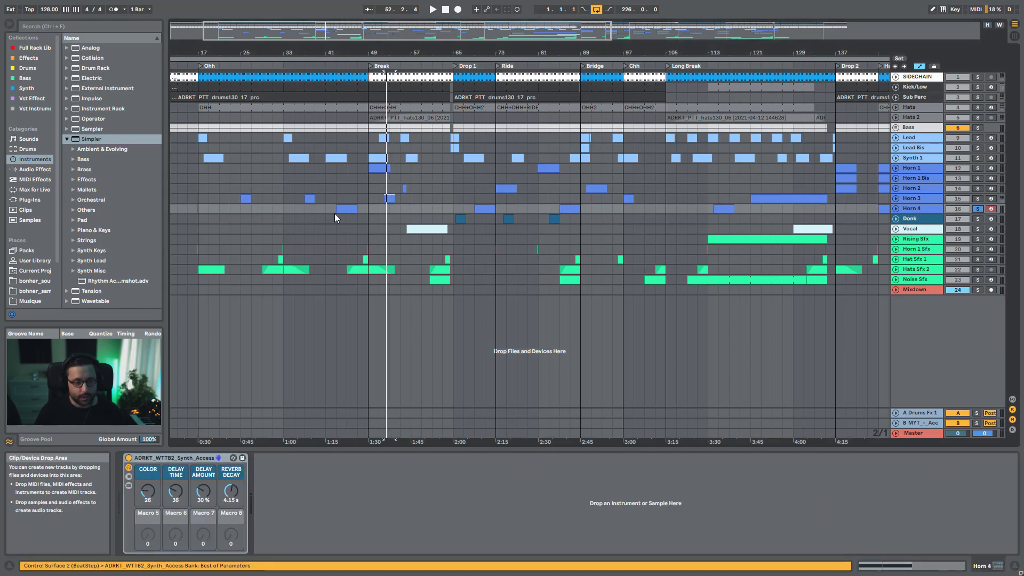
left_click(349, 208)
key("space")
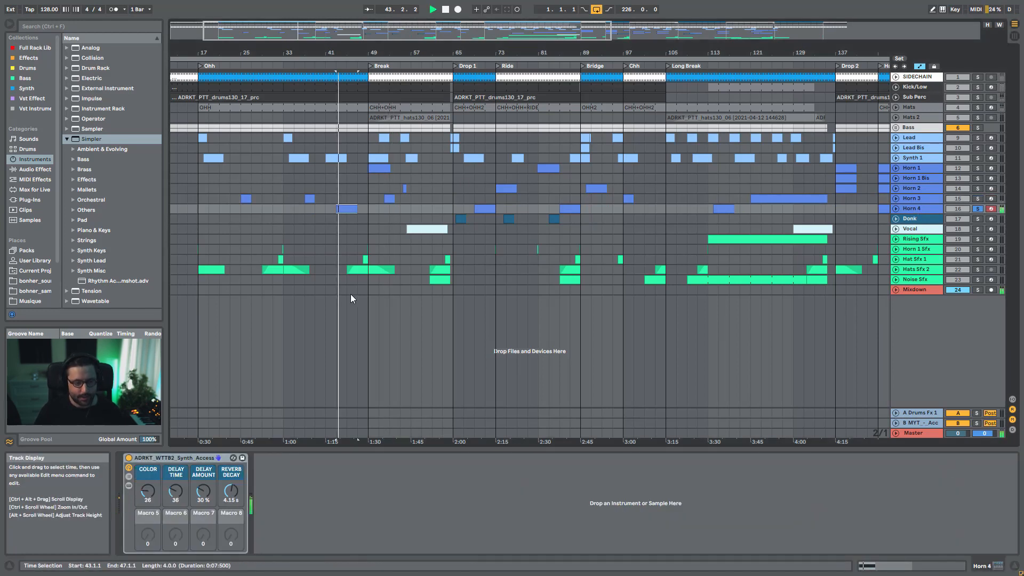
left_click(130, 486)
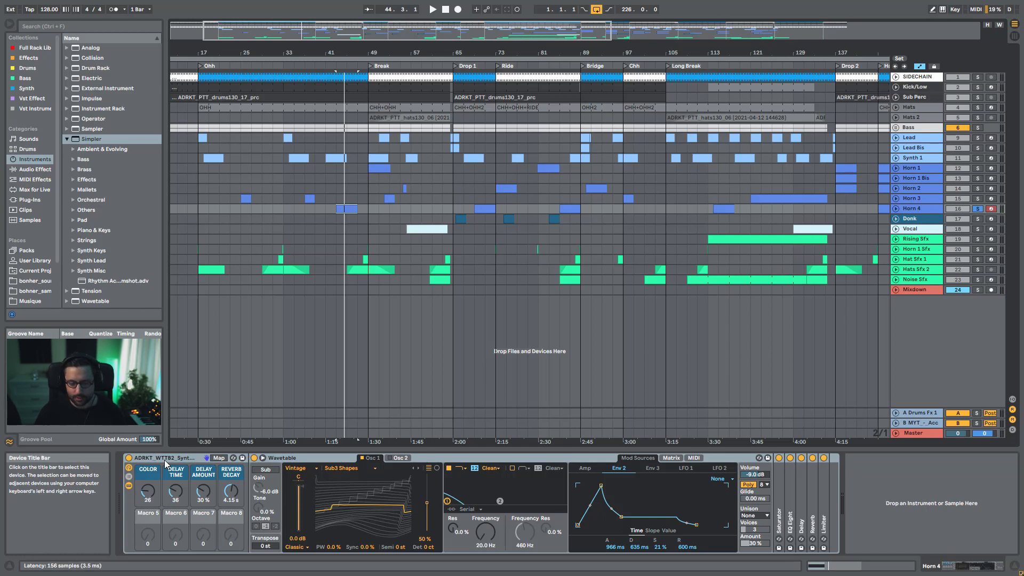
key("space")
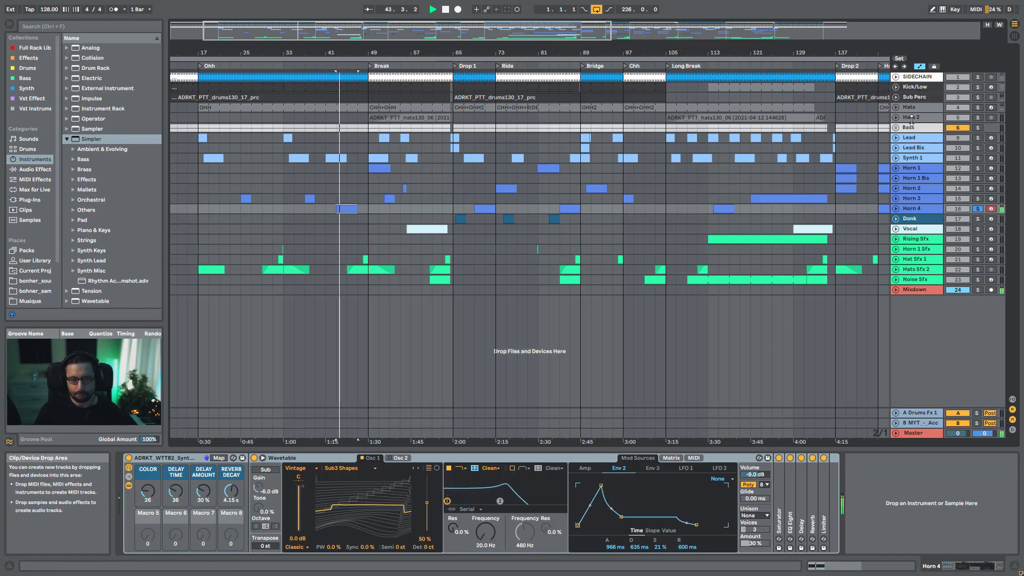
Audition Horn 4's clip at bar 69 while checking the Wavetable's modulation matrix and Env 2 envelope
left_click_drag(462, 31, 463, 6)
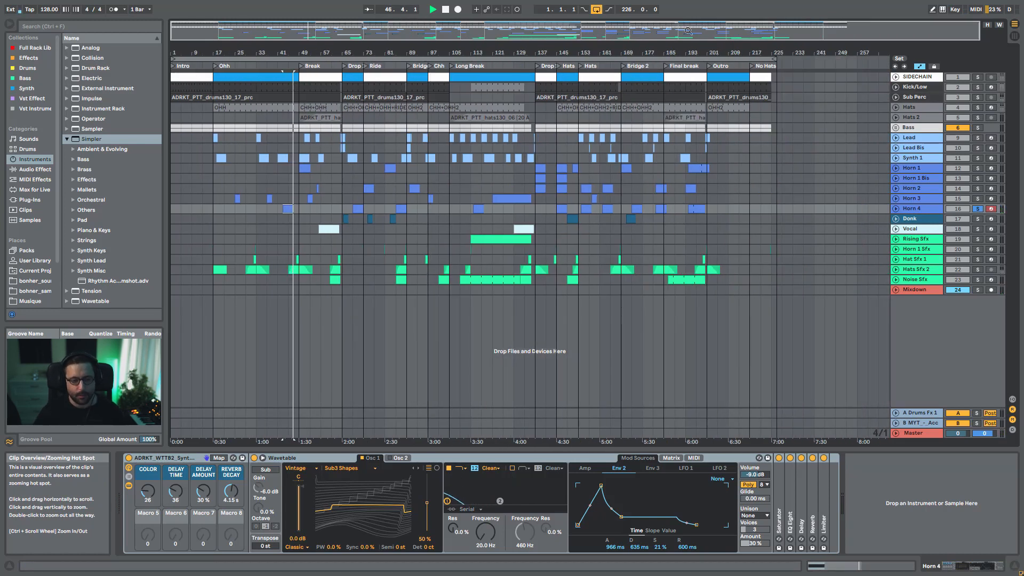
left_click(358, 209)
key("space")
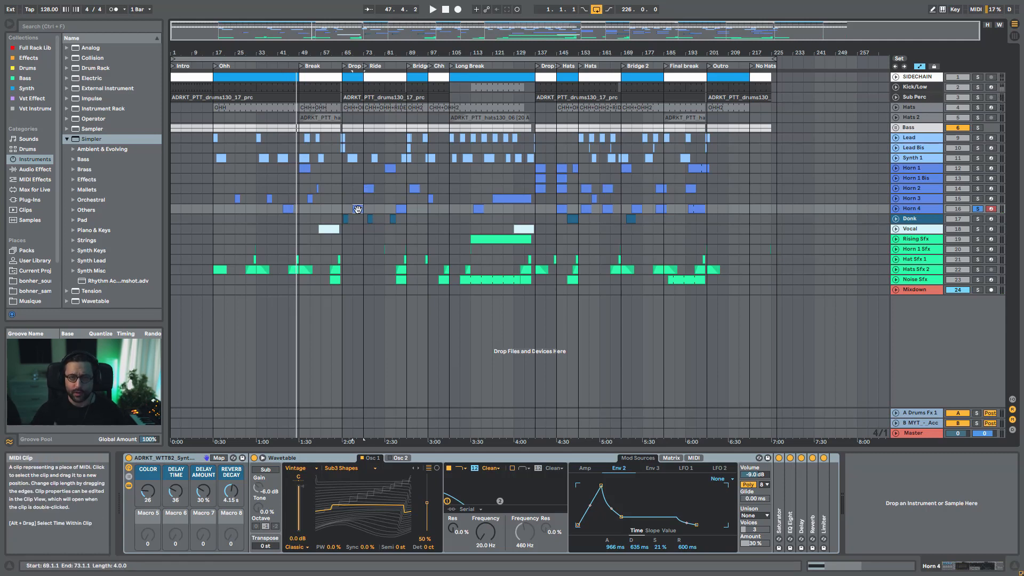
key("space")
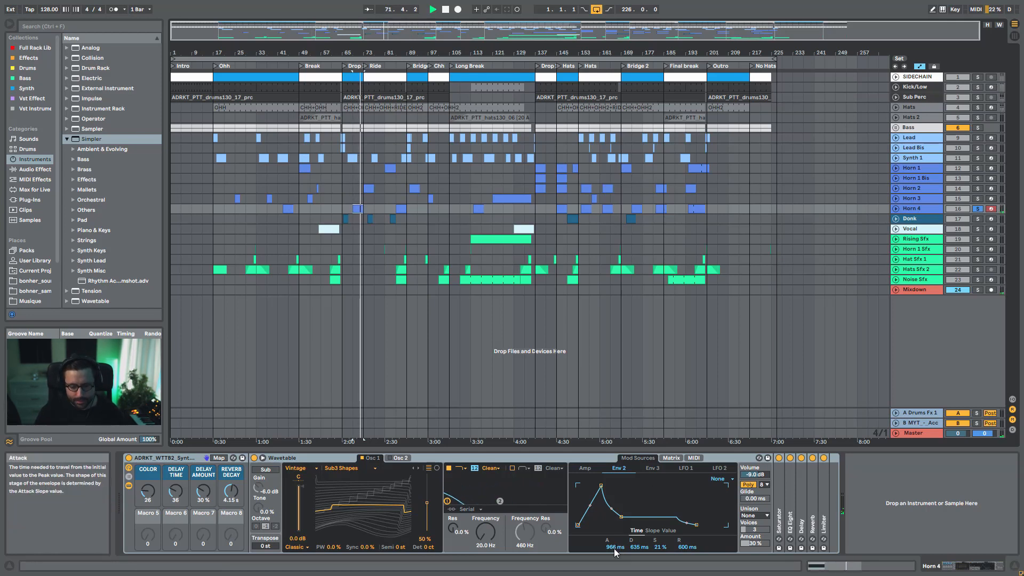
left_click(670, 458)
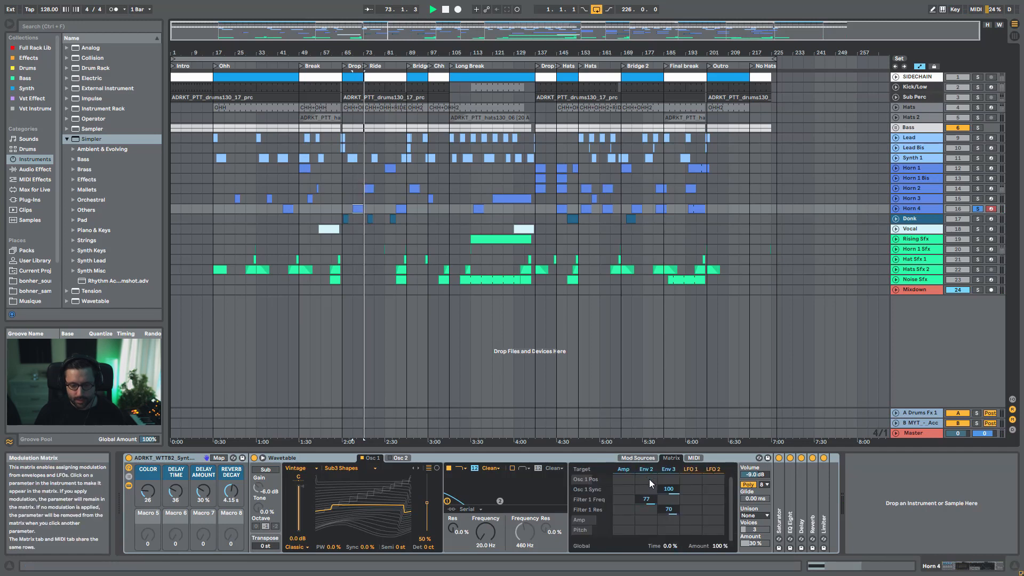
left_click(638, 458)
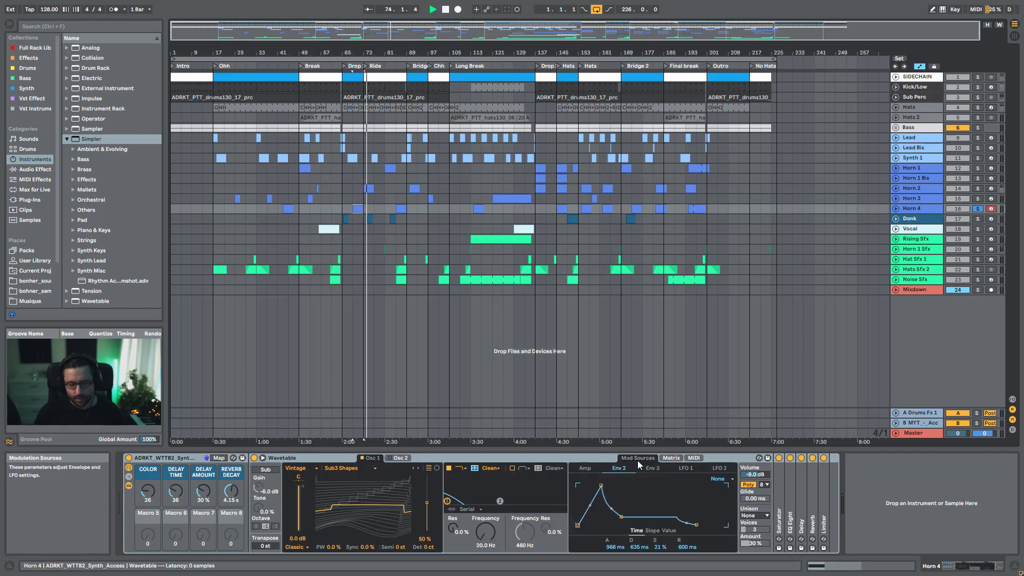
key("space")
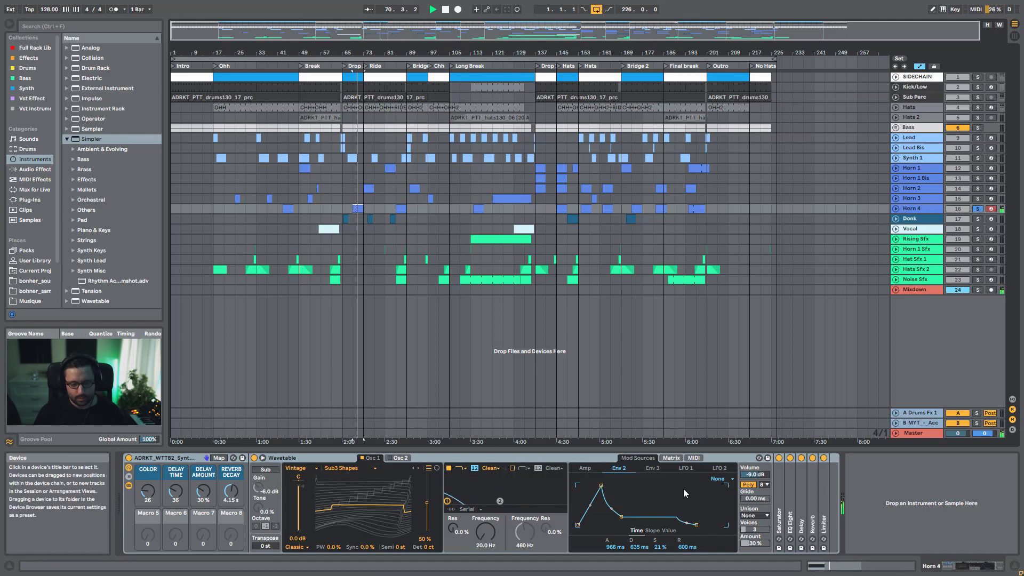
key("space")
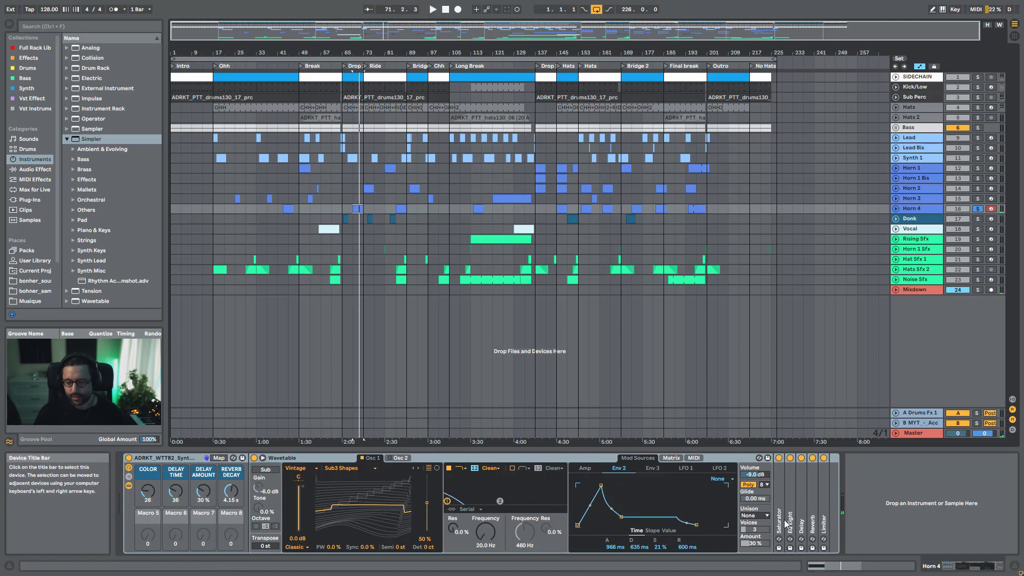
Examine the Saturator and EQ Eight inside Horn 4's rack, then hide the rack's devices
double_click(785, 524)
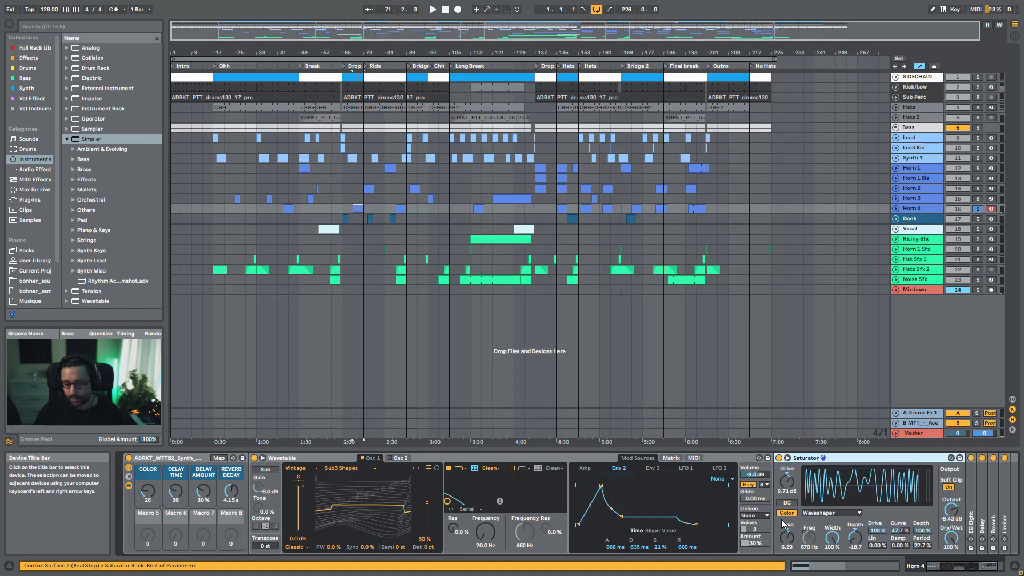
double_click(821, 462)
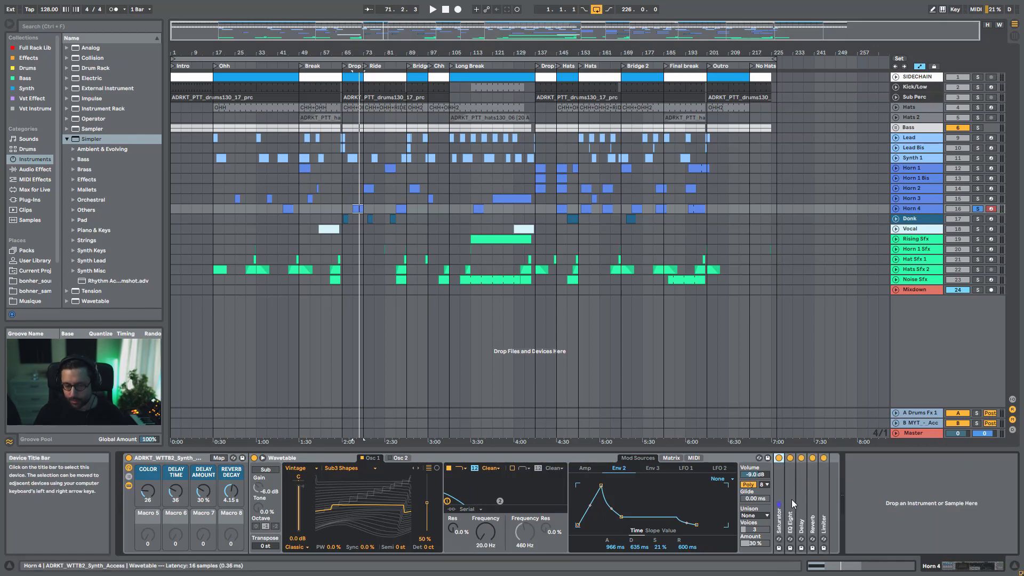
double_click(791, 499)
left_click_drag(982, 568, 883, 559)
double_click(925, 520)
double_click(935, 520)
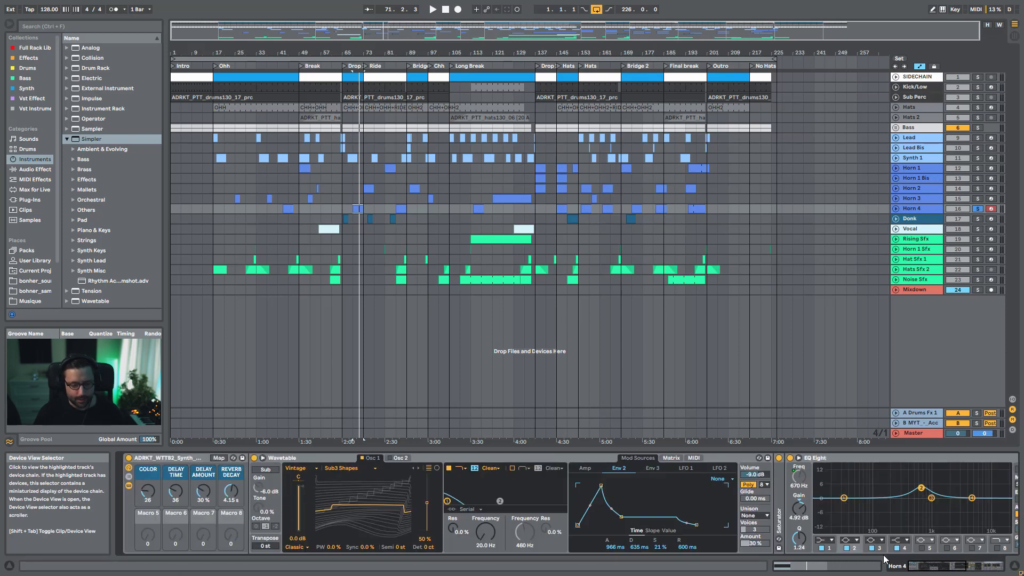
left_click(129, 486)
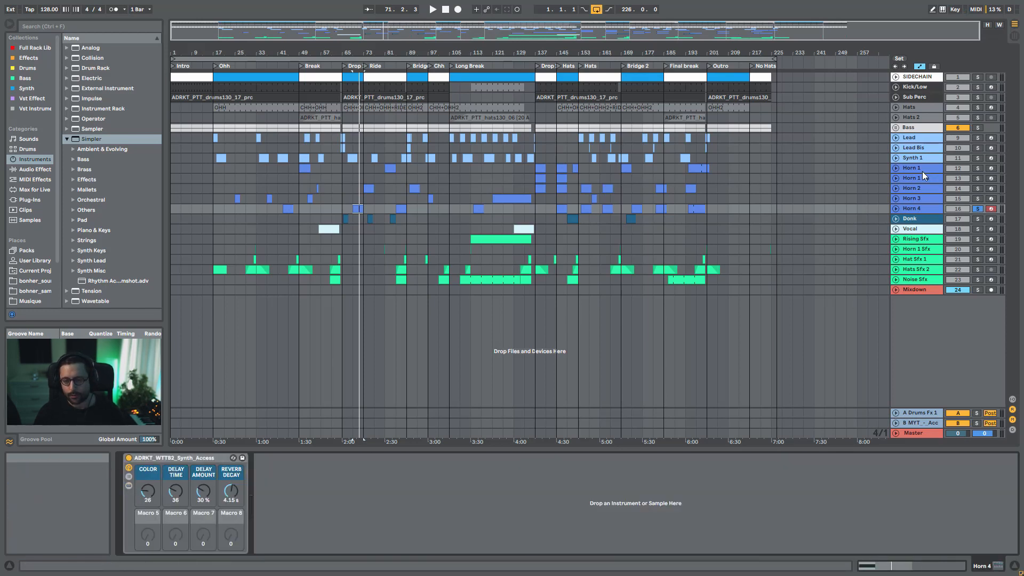
Select the Donk track's first clip in Drop 1 and bypass the track's reverb, Saturator and EQ Eight
left_click(913, 219)
left_click(975, 219)
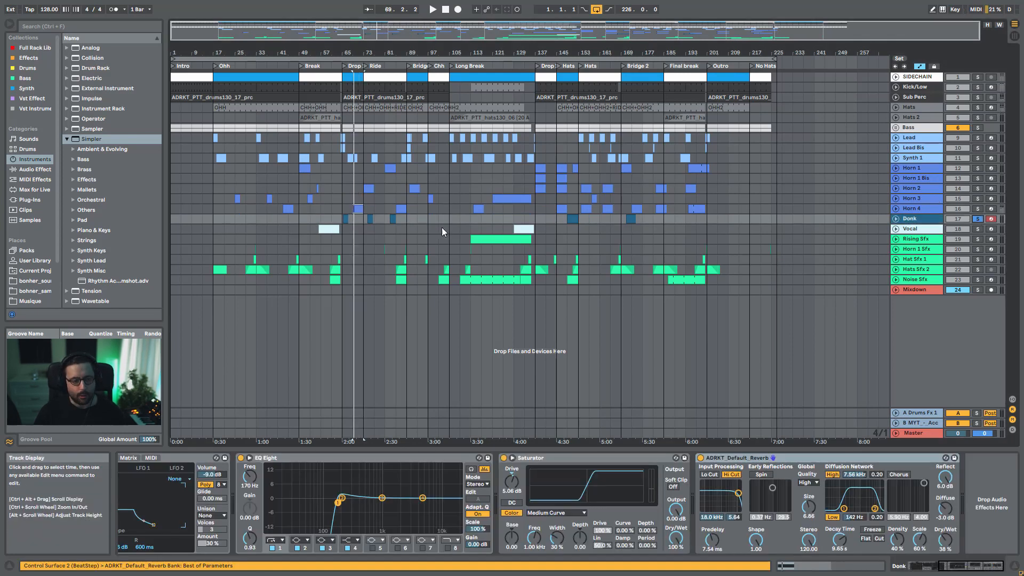
left_click(344, 219)
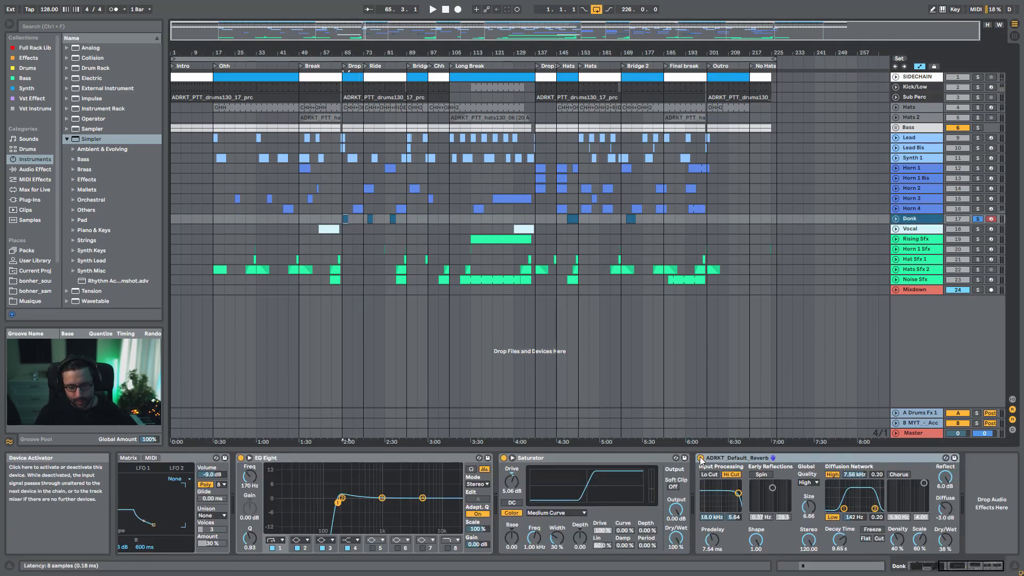
left_click(504, 457)
left_click(240, 458)
scroll(833, 481, "left", 5)
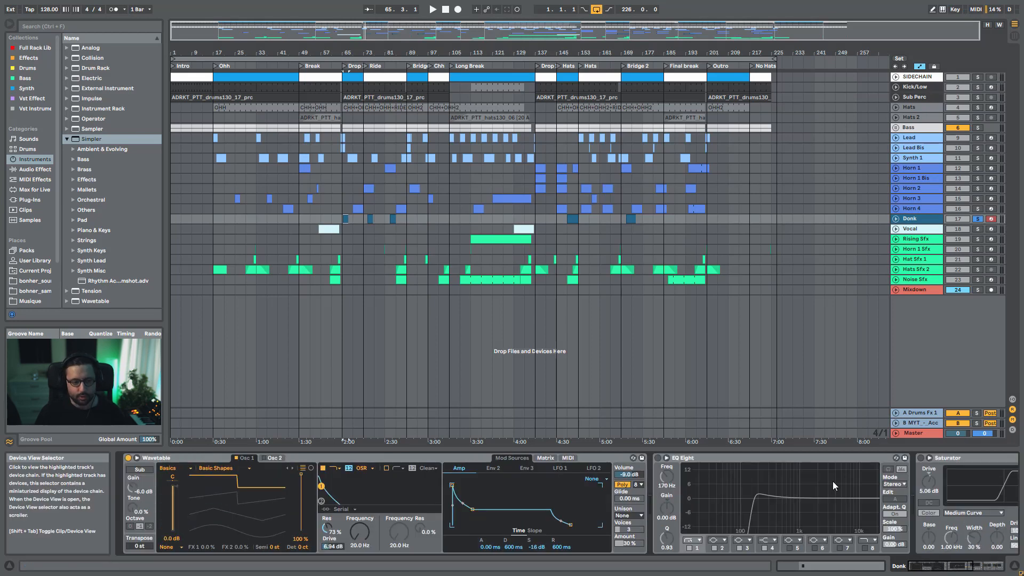
Unfold the Donk track and select its first clip in Drop 1 to view its MIDI note
left_click(895, 218)
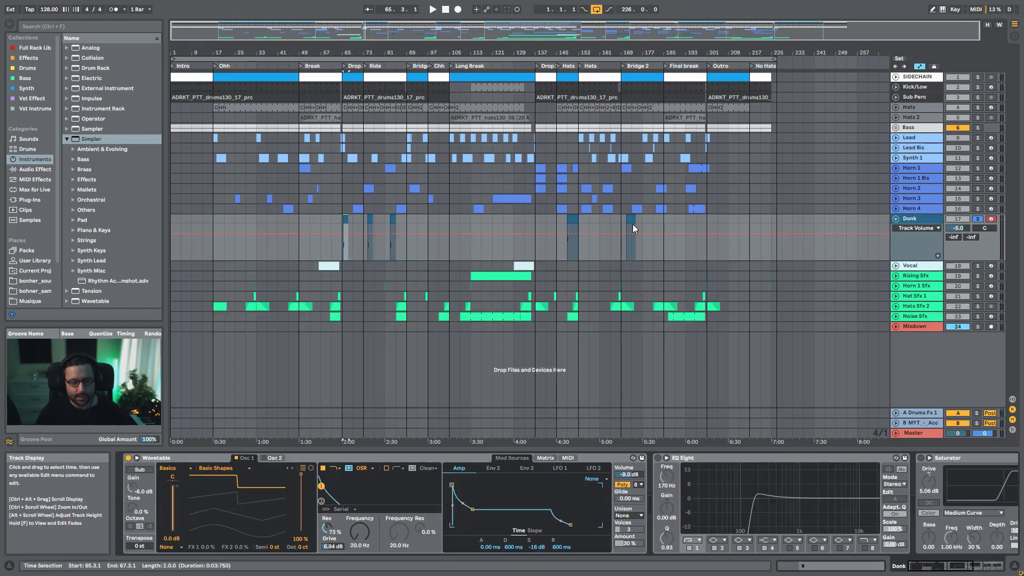
left_click_drag(342, 48, 367, 111)
left_click(368, 252)
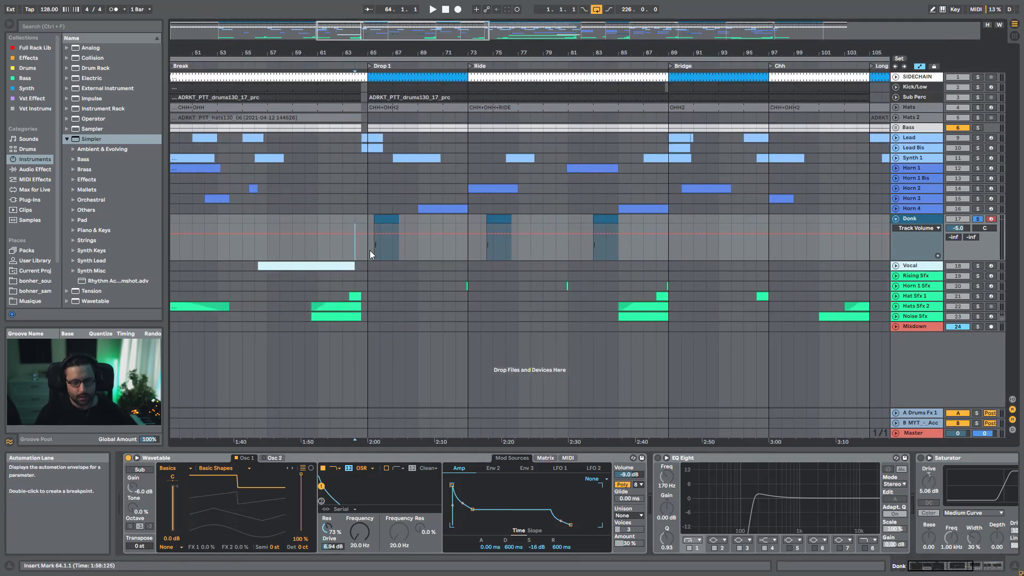
left_click_drag(366, 52, 369, 96)
left_click(405, 222)
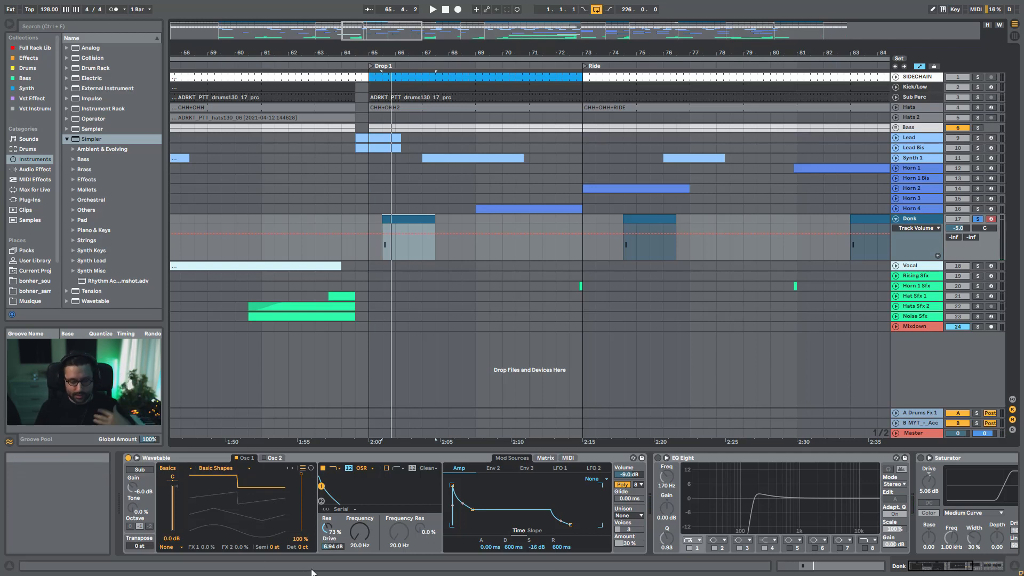
View the Donk Wavetable's modulation matrix and audition the clip without effects
left_click(541, 456)
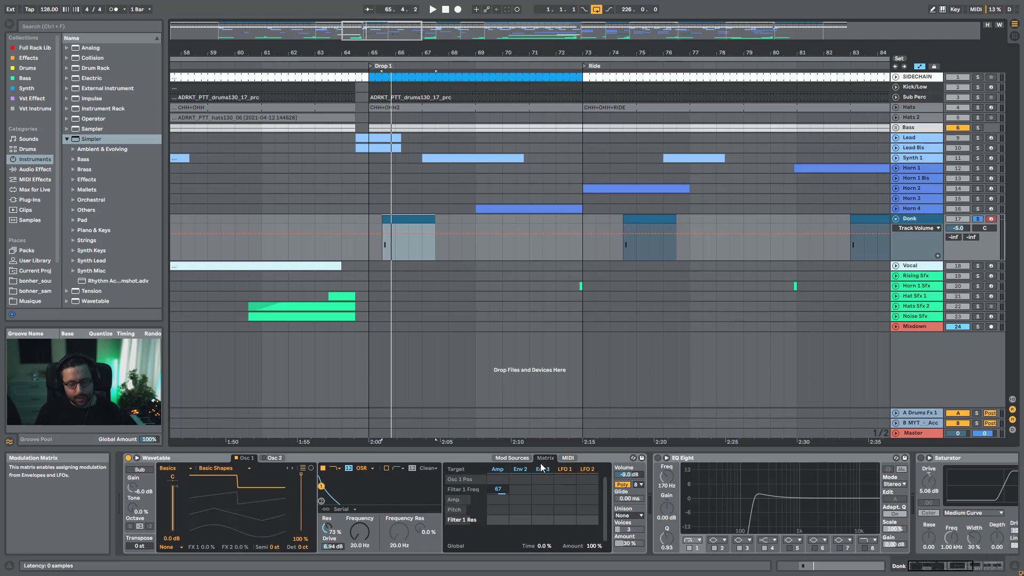
key("space")
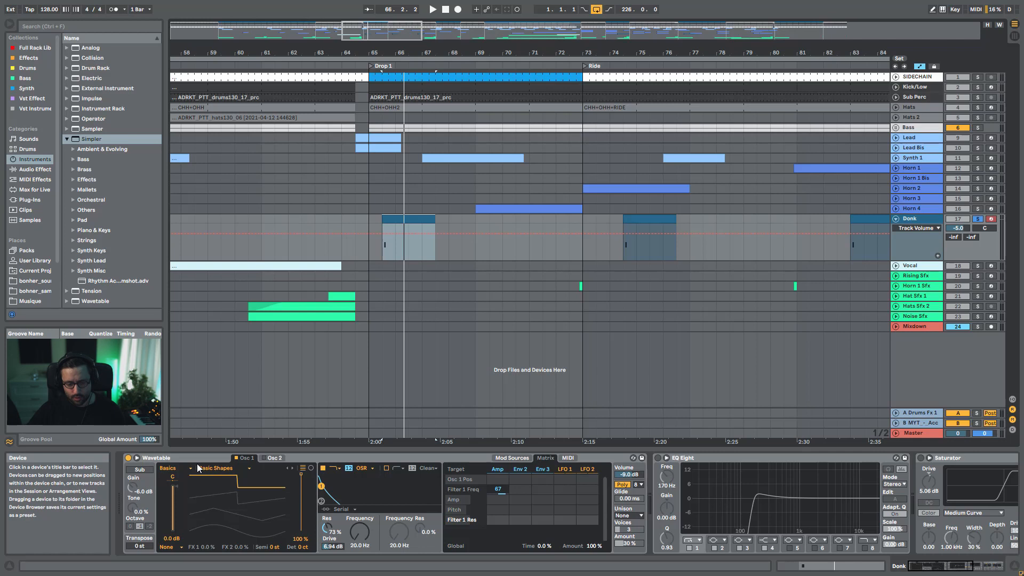
key("space")
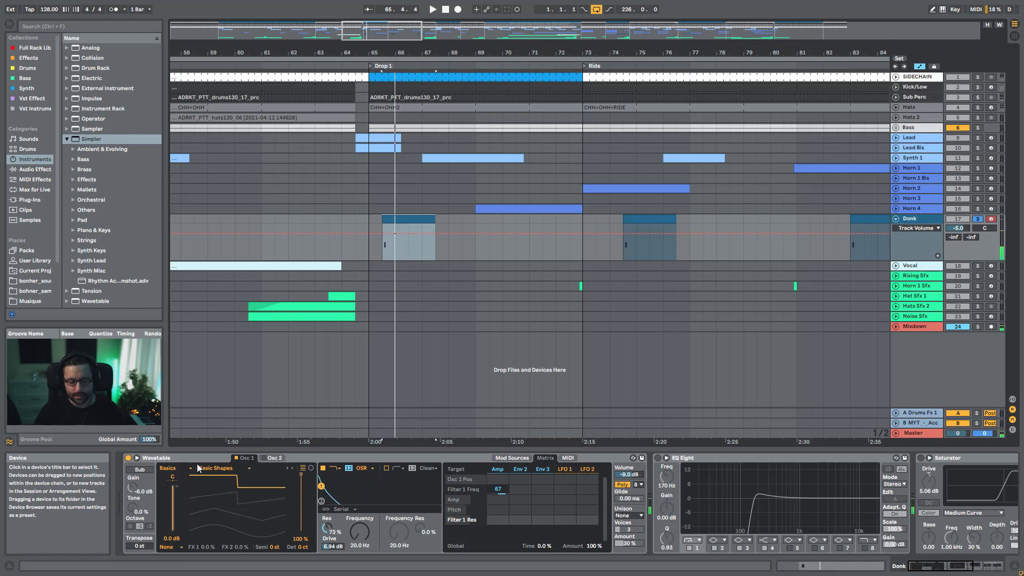
Reactivate Donk's Saturator and audition the clip repeatedly
key("minus")
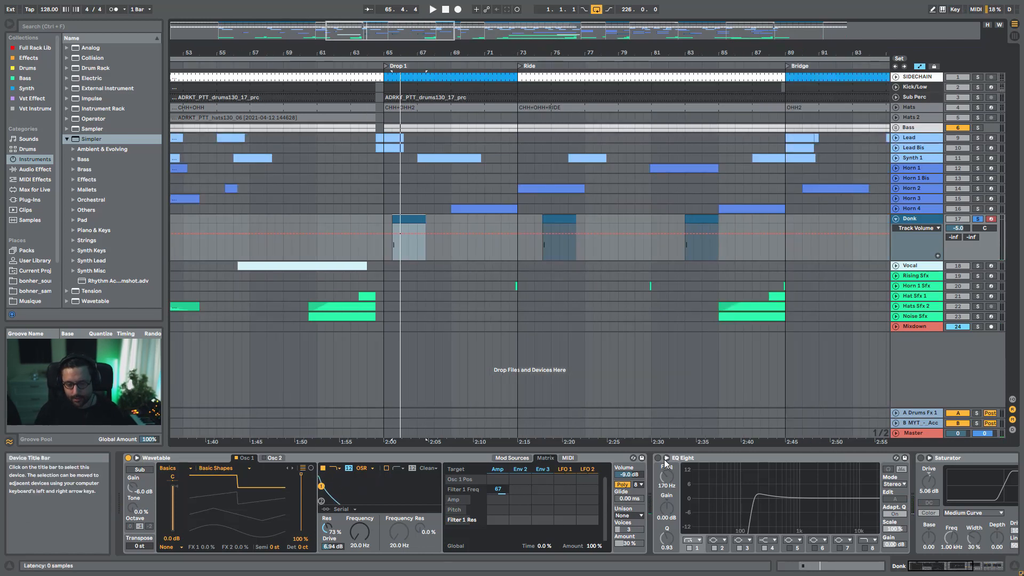
left_click(921, 458)
key("space")
key("space")
key("space")
left_click_drag(938, 569, 965, 569)
key("space")
key("space")
key("space")
Reactivate Donk's ADRKT_Default_Reverb and audition the clip with it
left_click(761, 459)
key("space")
key("space")
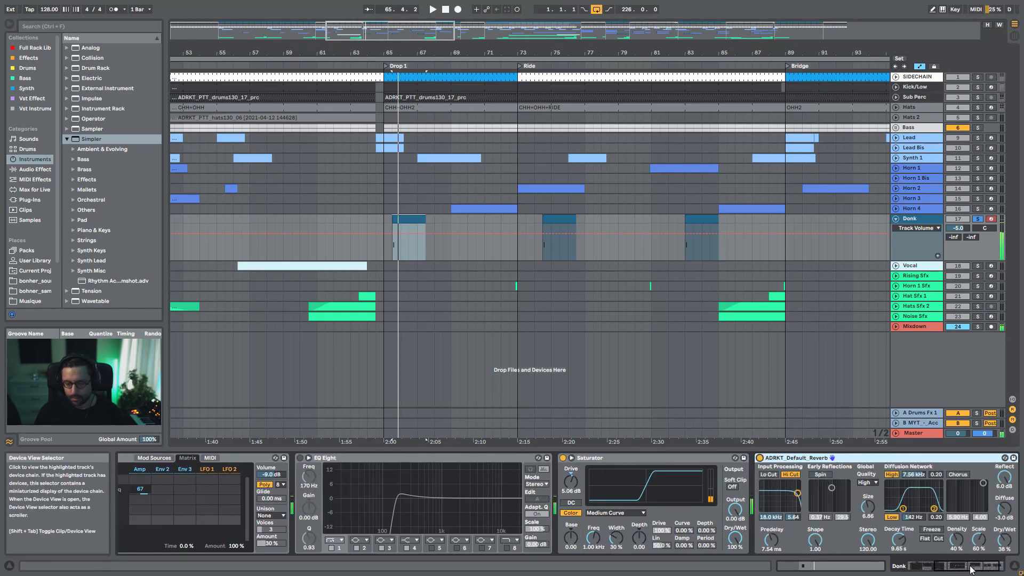
left_click_drag(971, 570, 981, 570)
key("space")
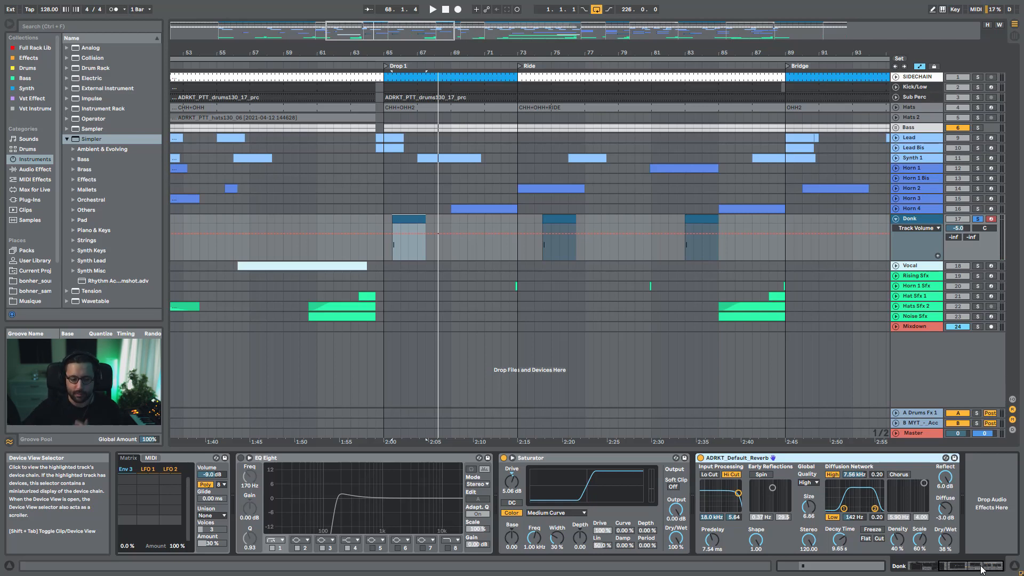
Reactivate Donk's EQ Eight and audition the clip through its low cut
left_click(240, 458)
key("space")
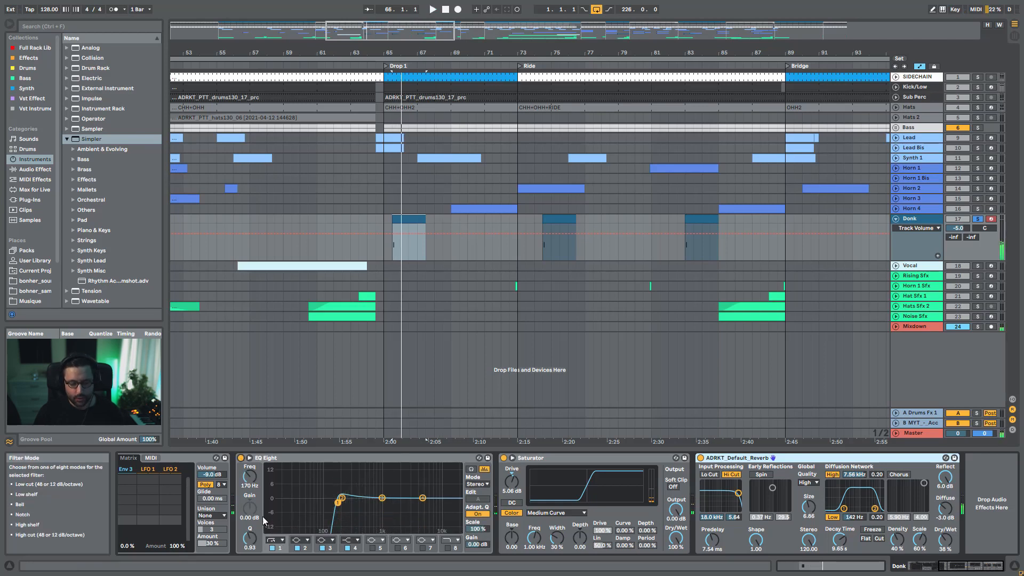
Try a higher low-cut frequency in Donk's EQ Eight, audition it and undo the change
left_click_drag(249, 480, 250, 463)
key("space")
key("space")
key("space")
key("ctrl+z")
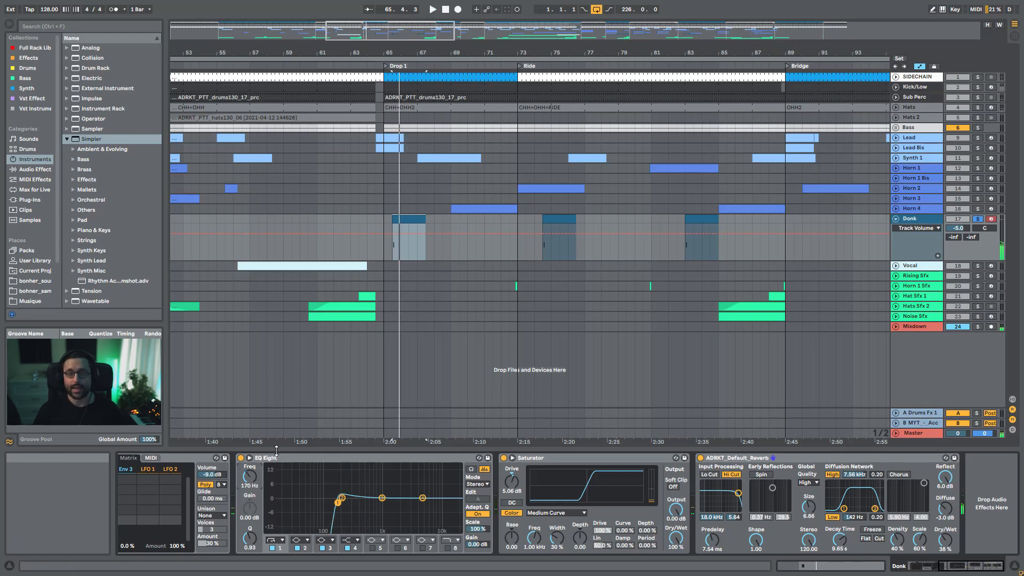
Replay the Donk clip with the EQ and bypass Donk's EQ Eight
key("space")
key("space")
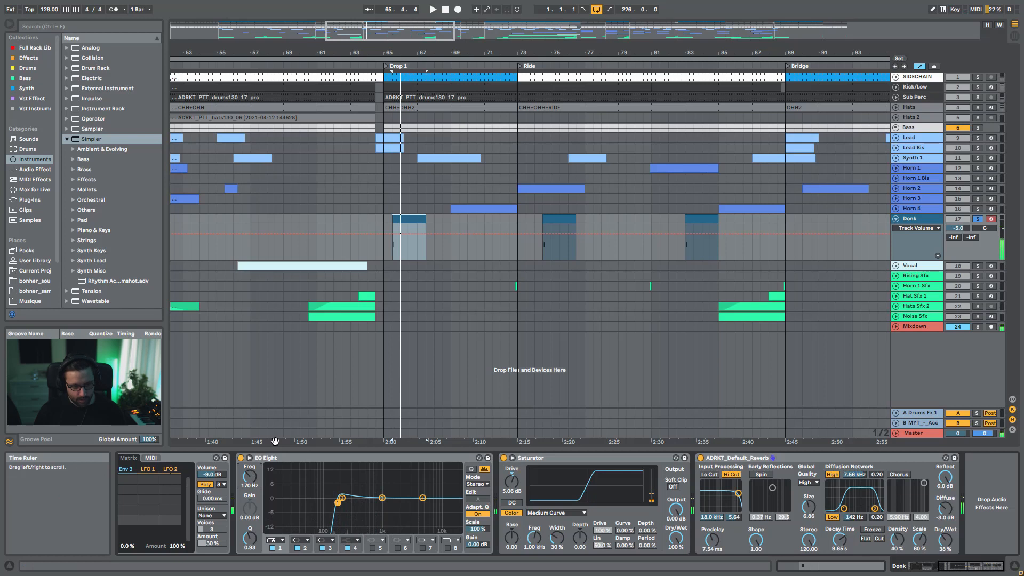
key("0")
left_click(251, 459)
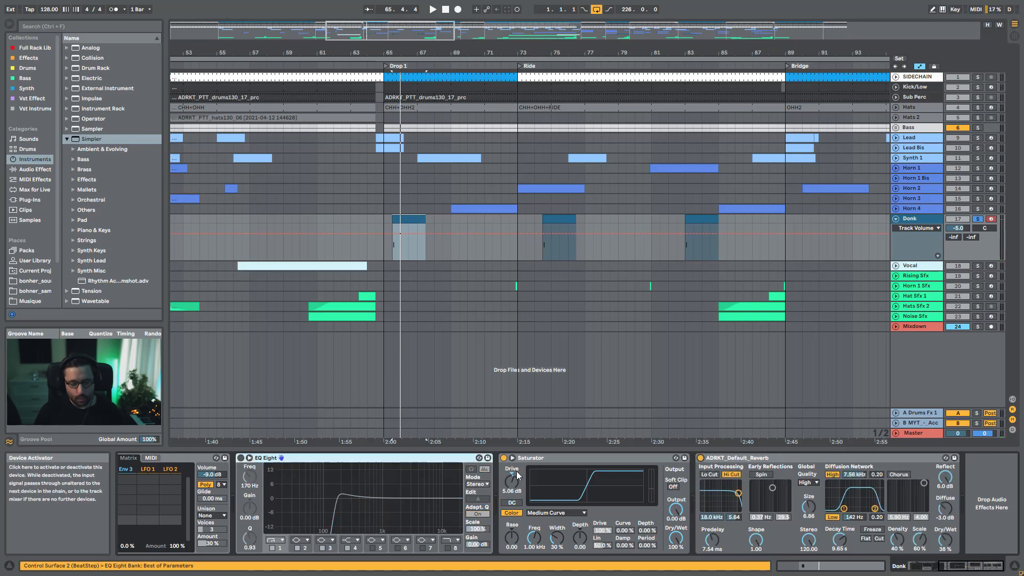
Reactivate Donk's EQ Eight, turn off Donk's solo and play Drop 1 from bar 65 in the full mix
left_click(248, 458)
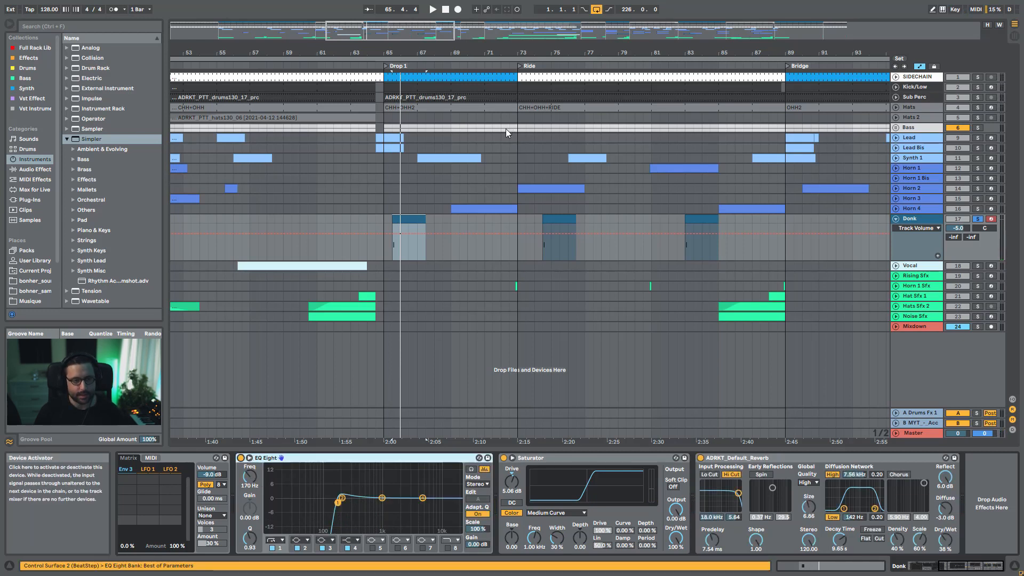
left_click(382, 247)
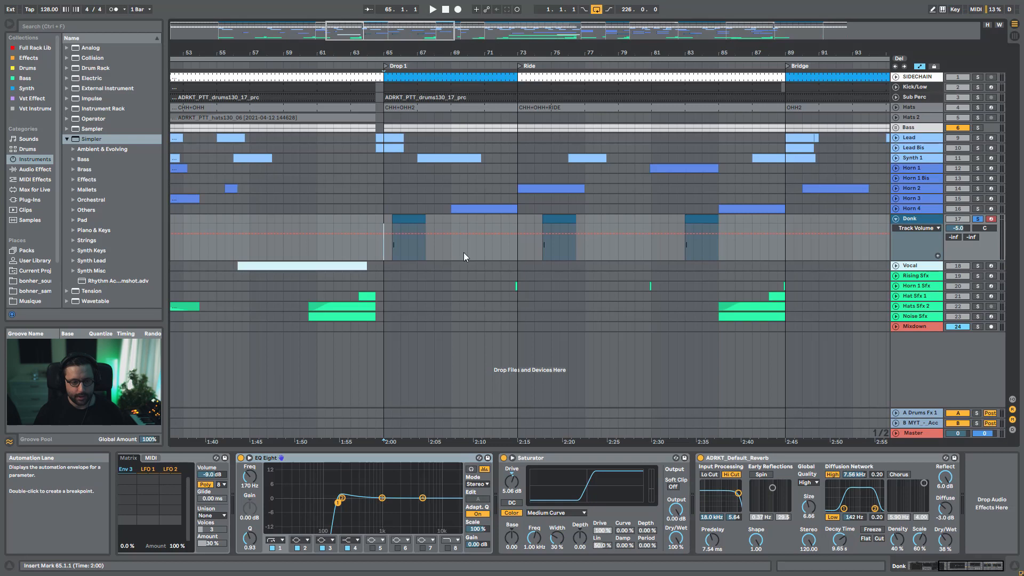
left_click(977, 218)
double_click(386, 35)
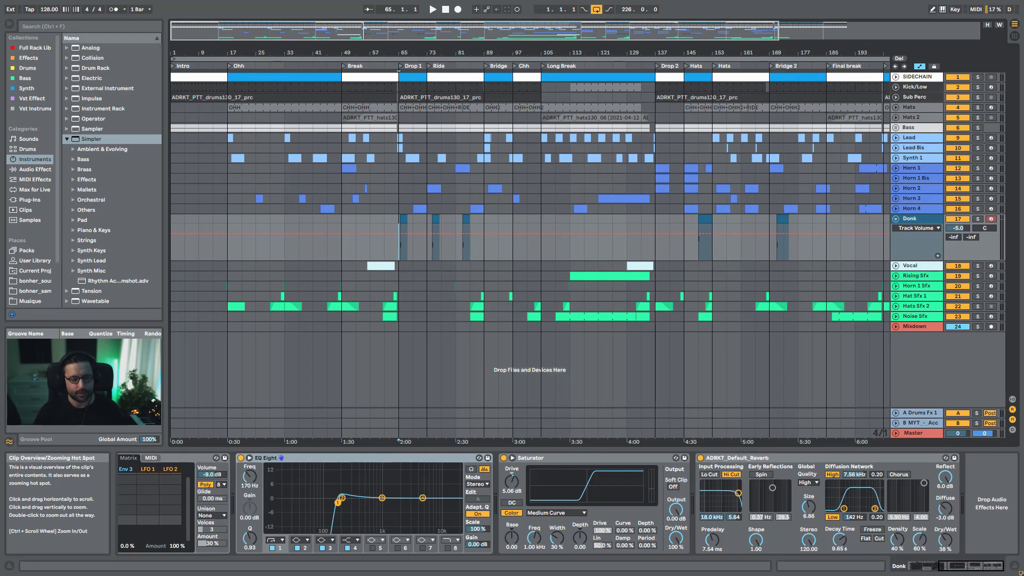
key("space")
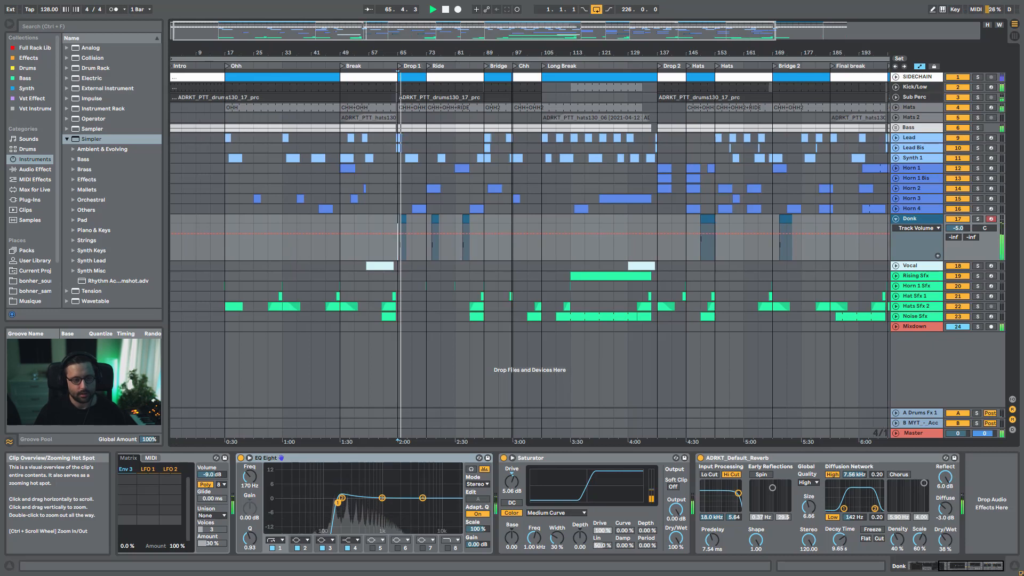
left_click_drag(395, 32, 396, 55)
key("space")
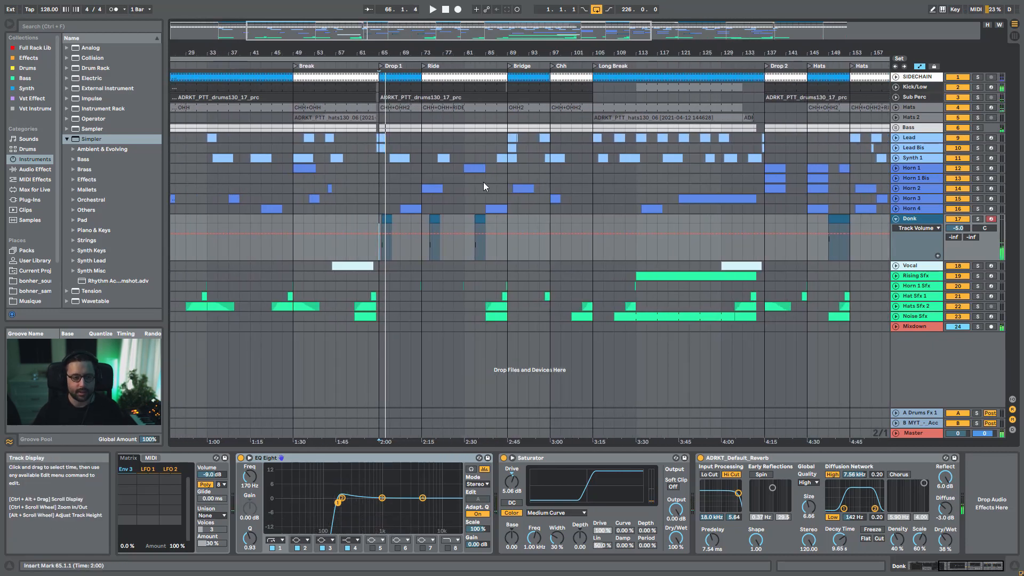
Fold the Donk track, solo and unfold the Vocal track and select its clip in the Break section
key("u")
left_click(977, 229)
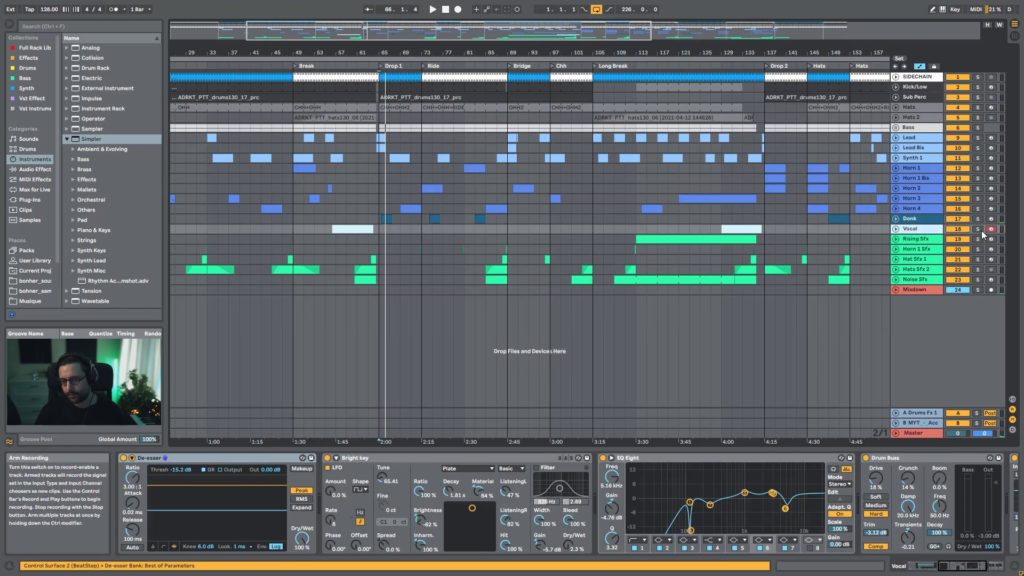
key("w")
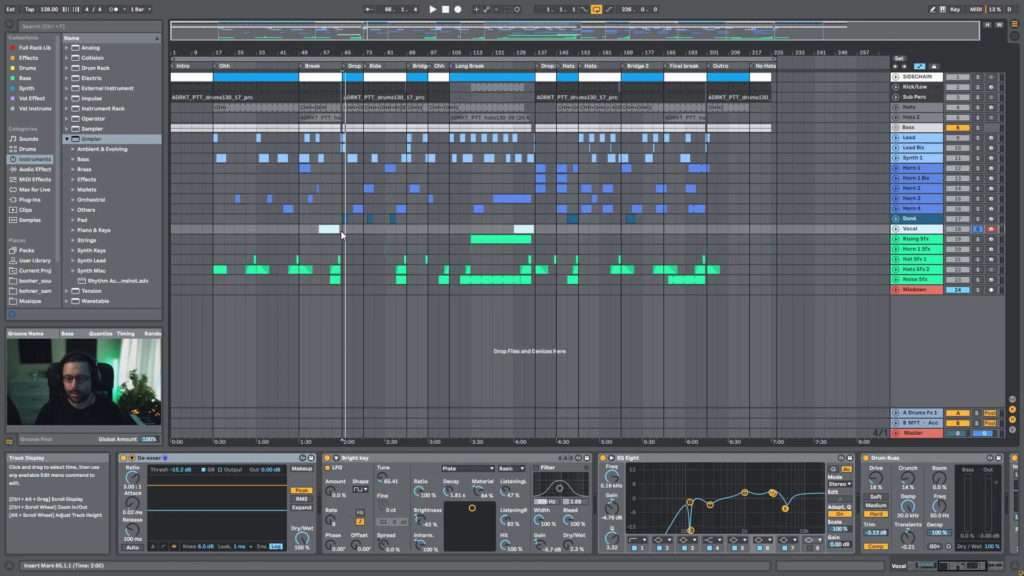
left_click_drag(425, 33, 424, 39)
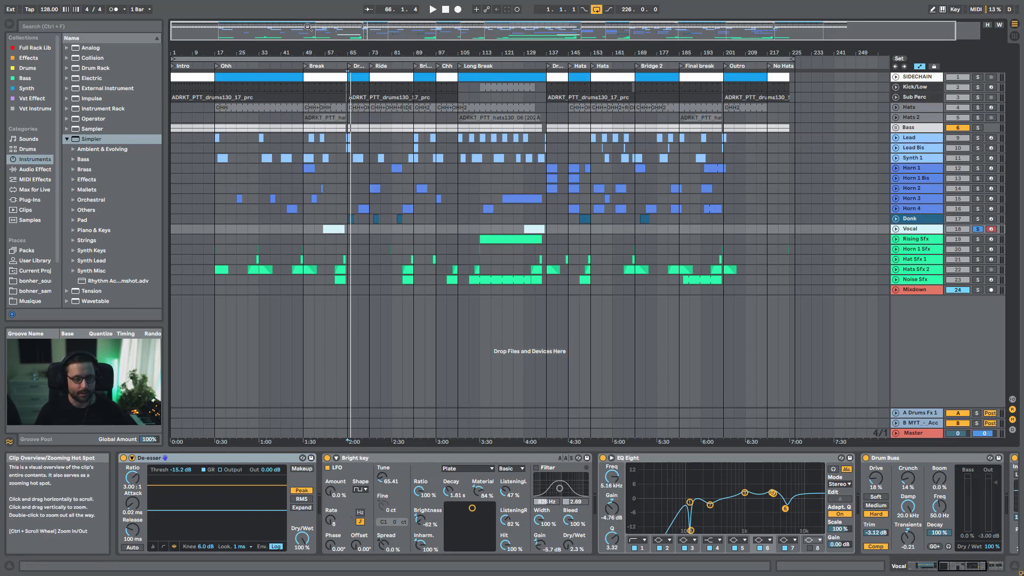
left_click_drag(307, 27, 323, 187)
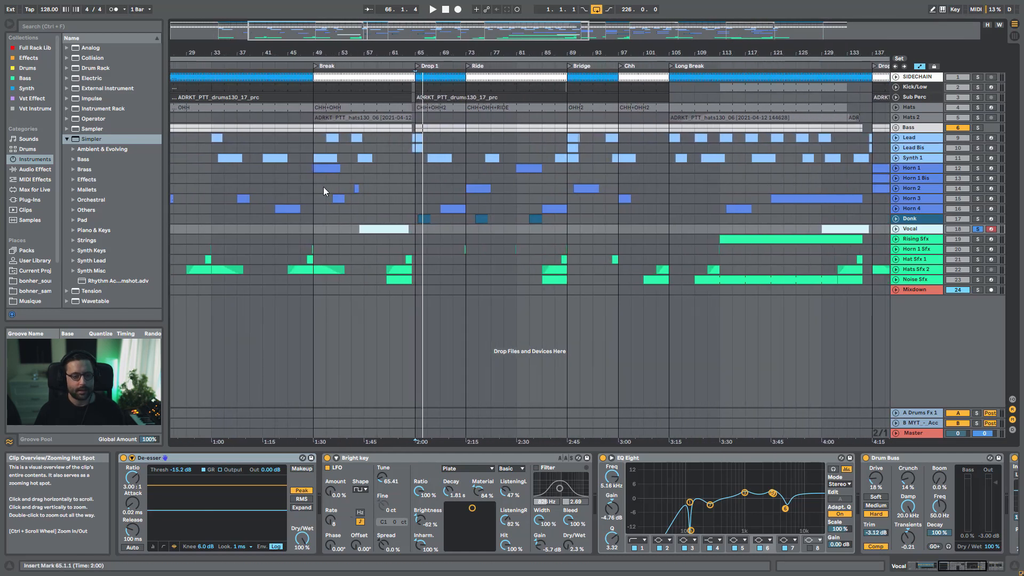
left_click(366, 228)
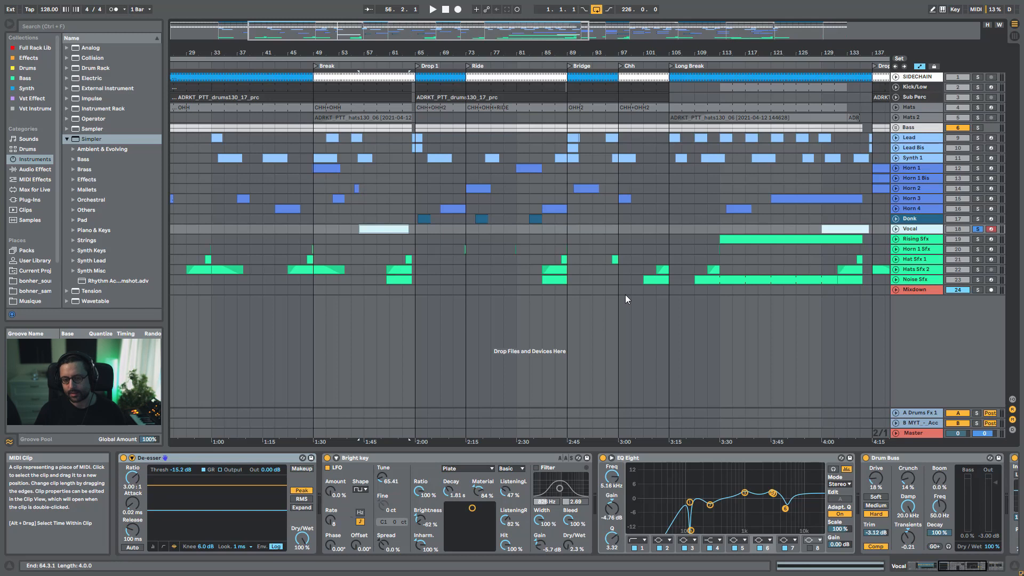
left_click(895, 228)
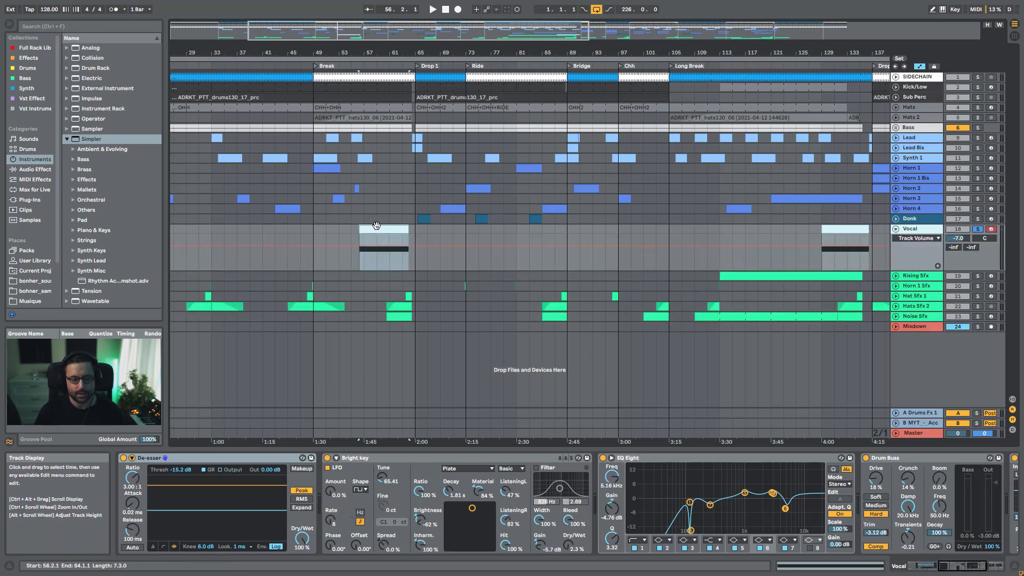
Bypass the Vocal track's effects, including EQ Eight, Bright key and De-esser
left_click_drag(977, 566, 930, 549)
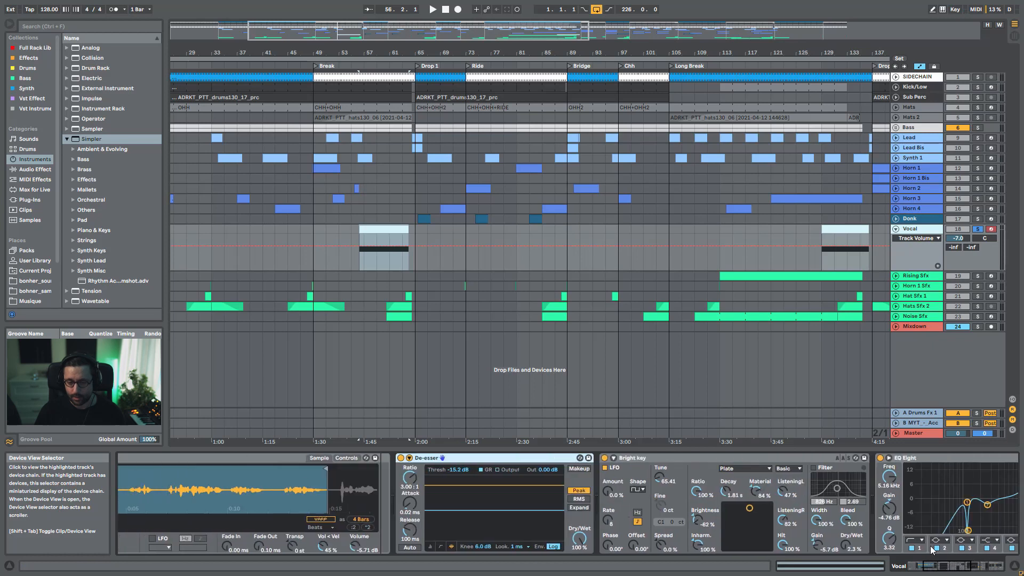
left_click(880, 458)
left_click(604, 458)
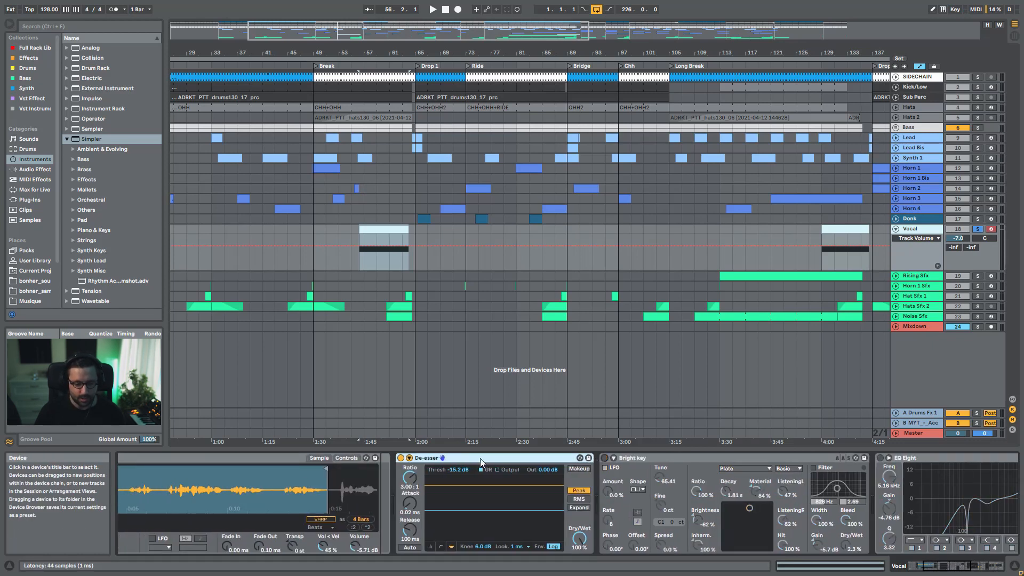
Show the Vocal's Drum Rack with the speech climate sample and audition the clip without effects
left_click(909, 565)
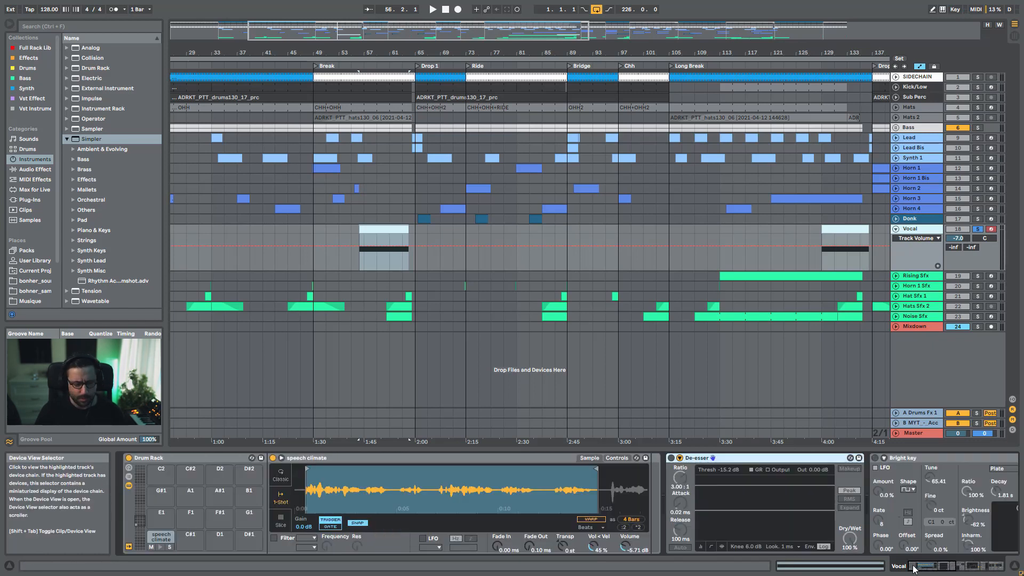
key("space")
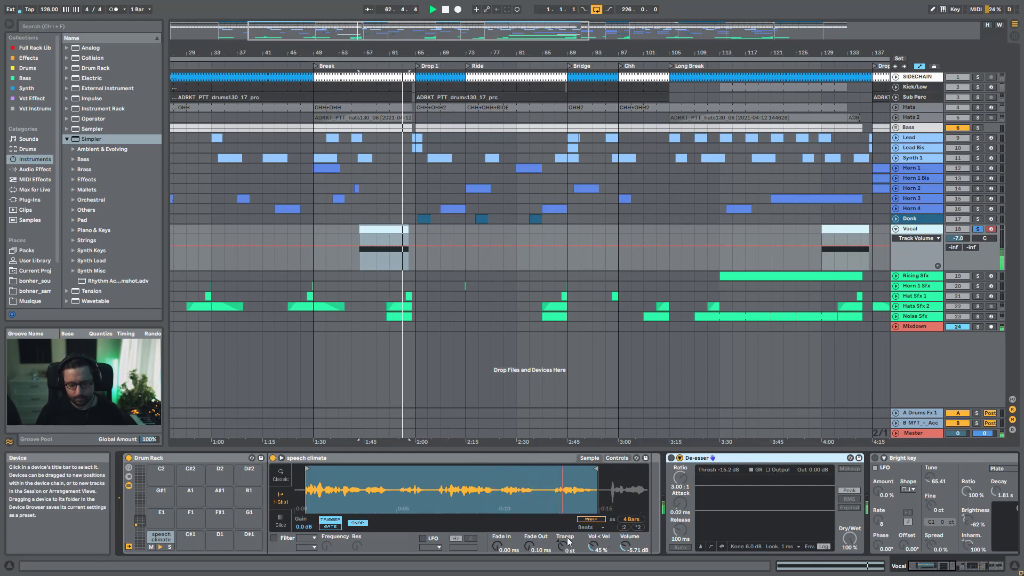
key("space")
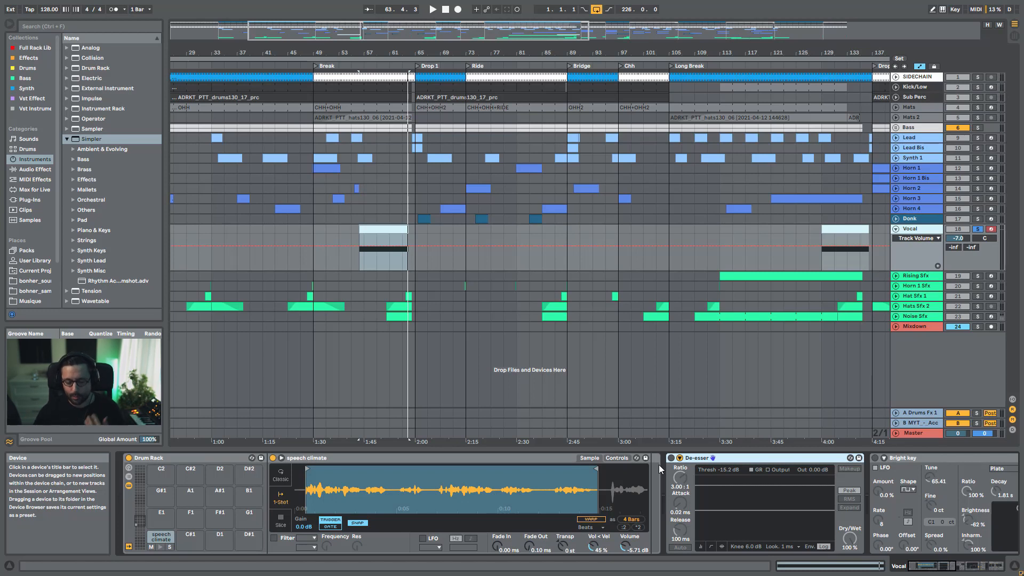
Reactivate the Vocal's De-esser and Bright key devices while auditioning the clip
left_click_drag(932, 571, 939, 569)
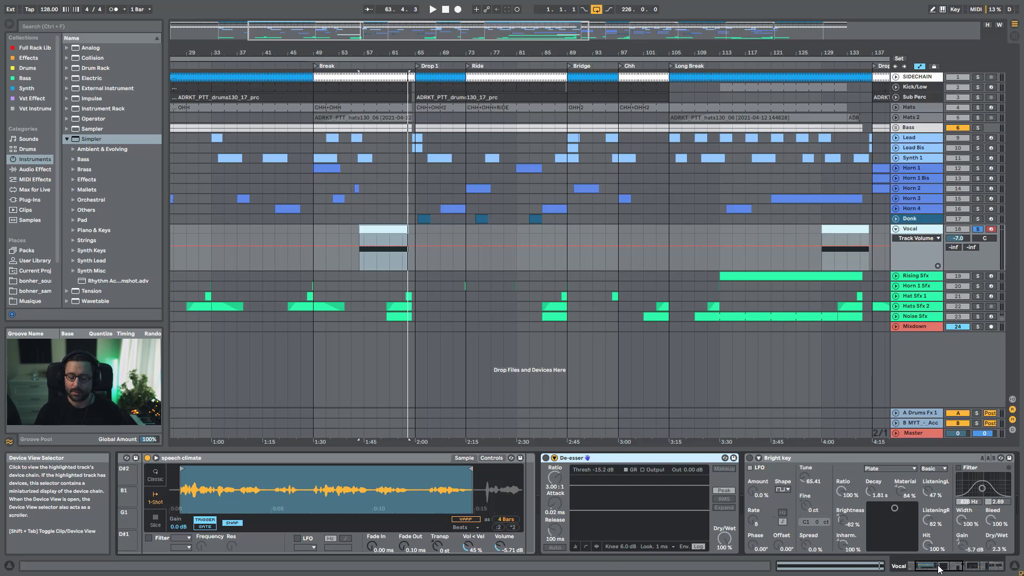
key("space")
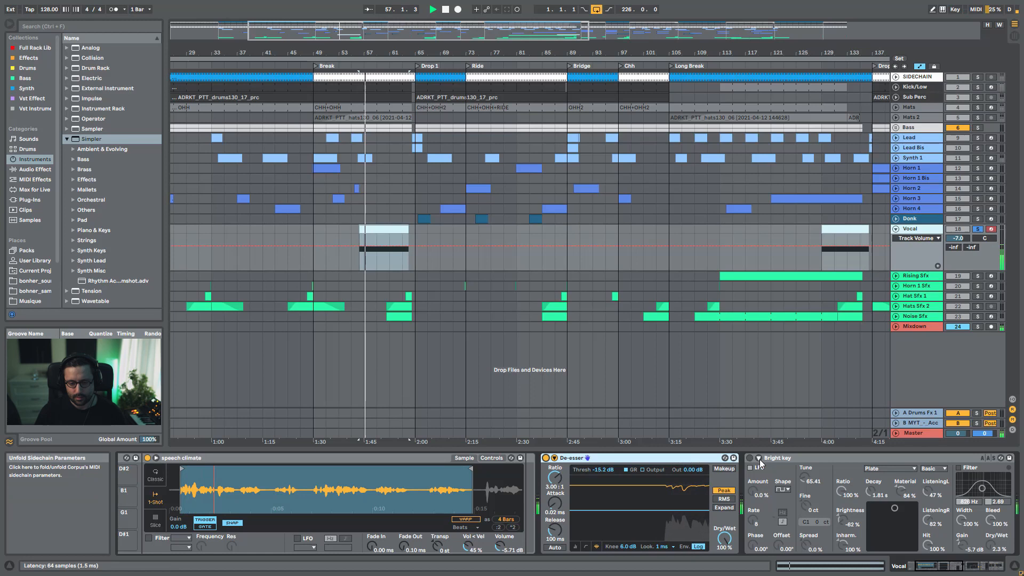
left_click_drag(927, 566, 944, 565)
key("space")
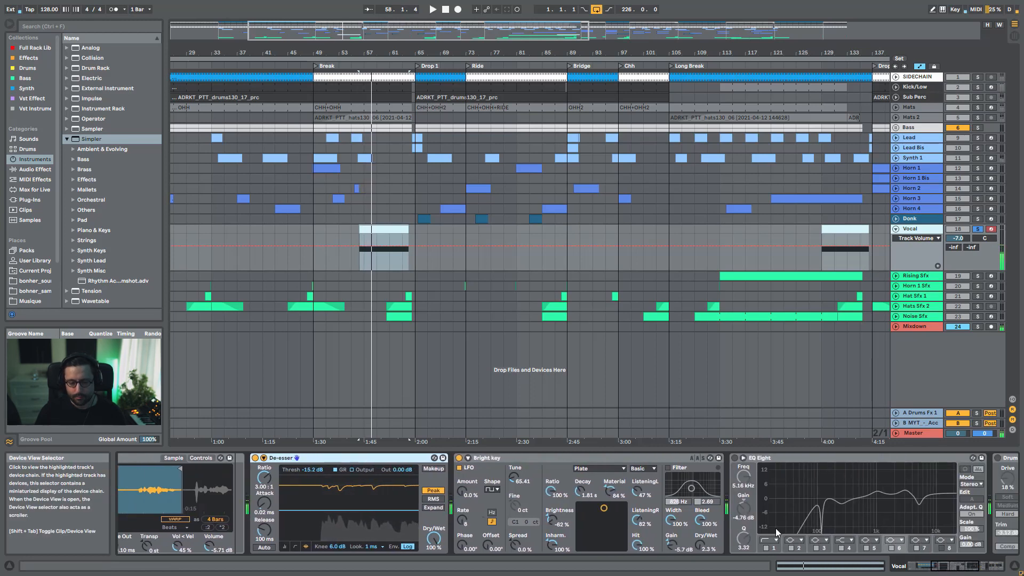
left_click(591, 458)
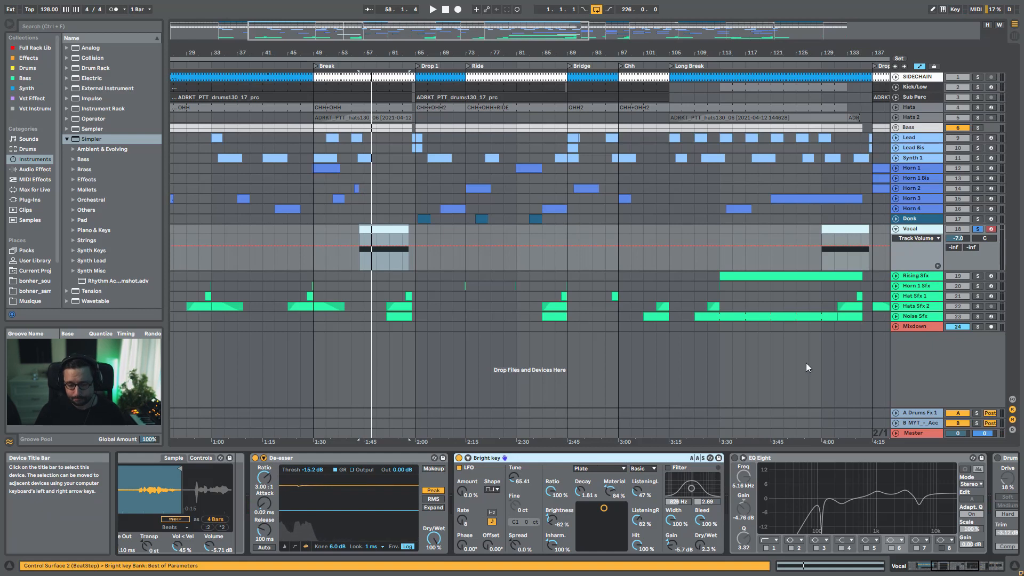
Reactivate the Vocal's EQ Eight and audition the clip, selecting the deep low-frequency cut in the curve
left_click(994, 568)
key("space")
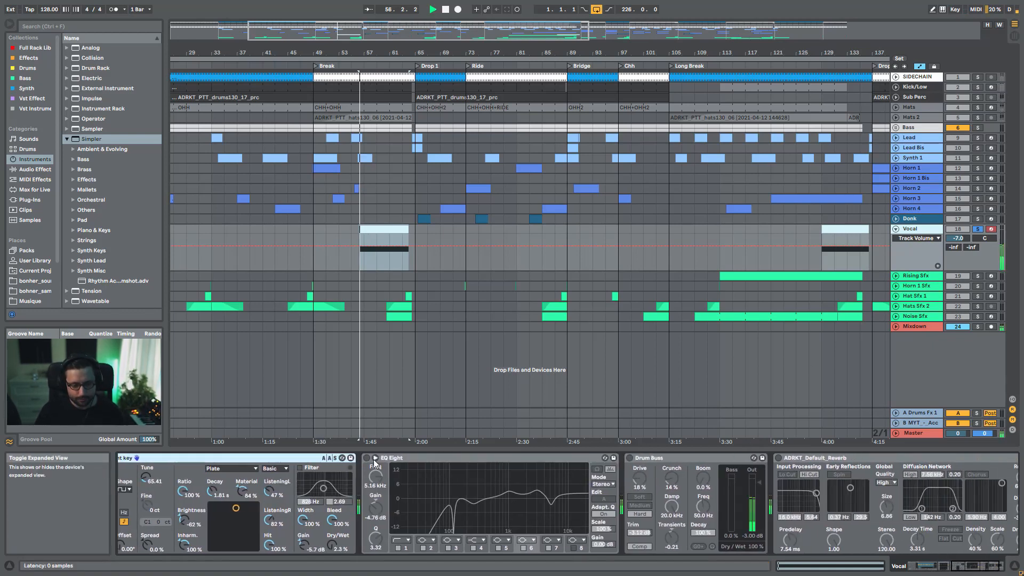
left_click(367, 459)
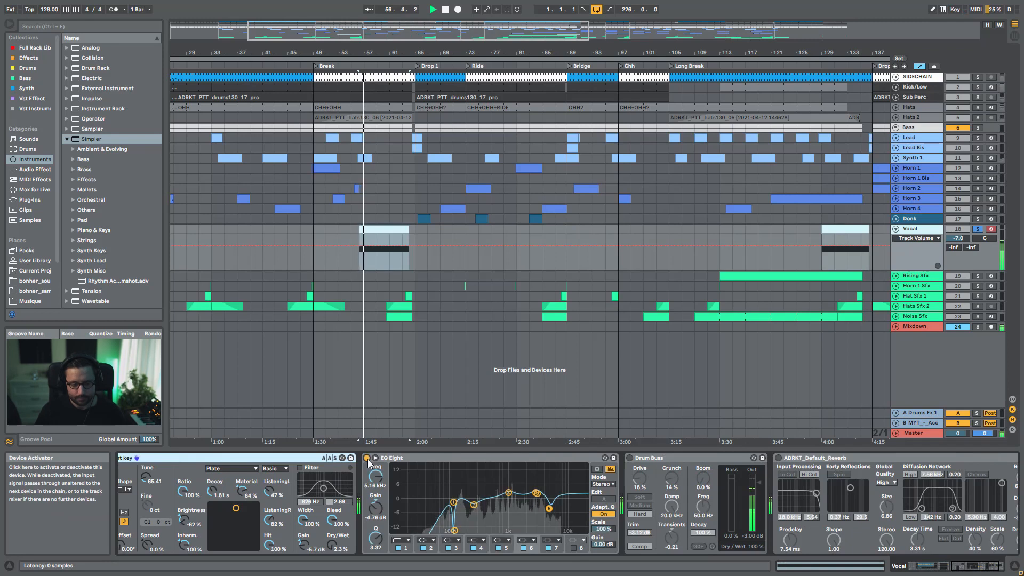
left_click(454, 530)
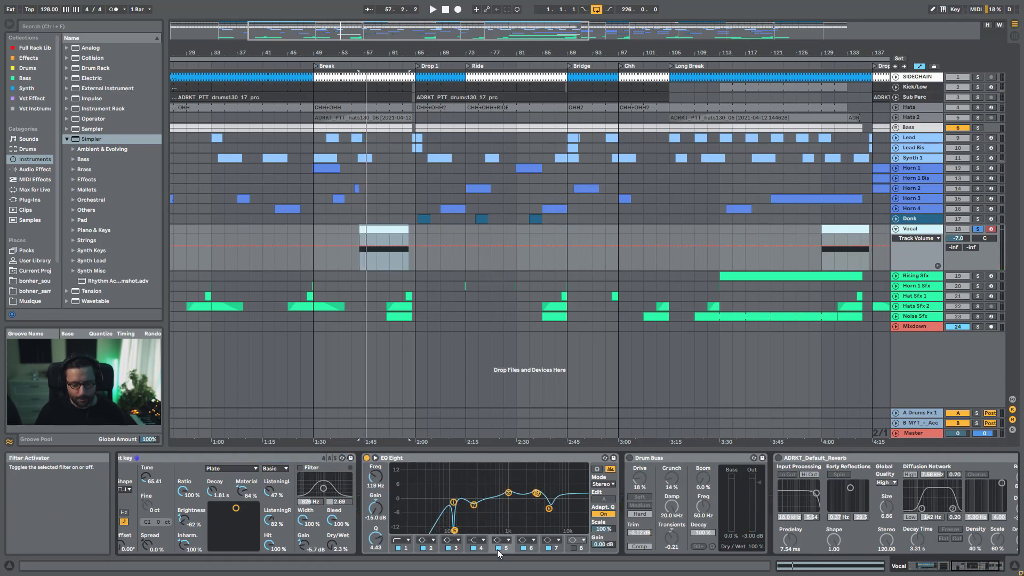
key("space")
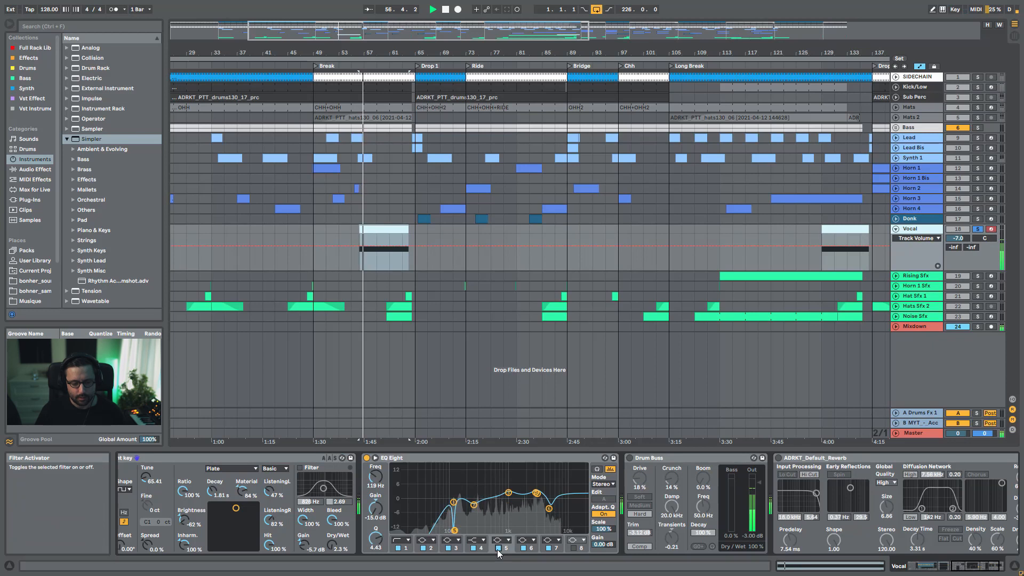
key("space")
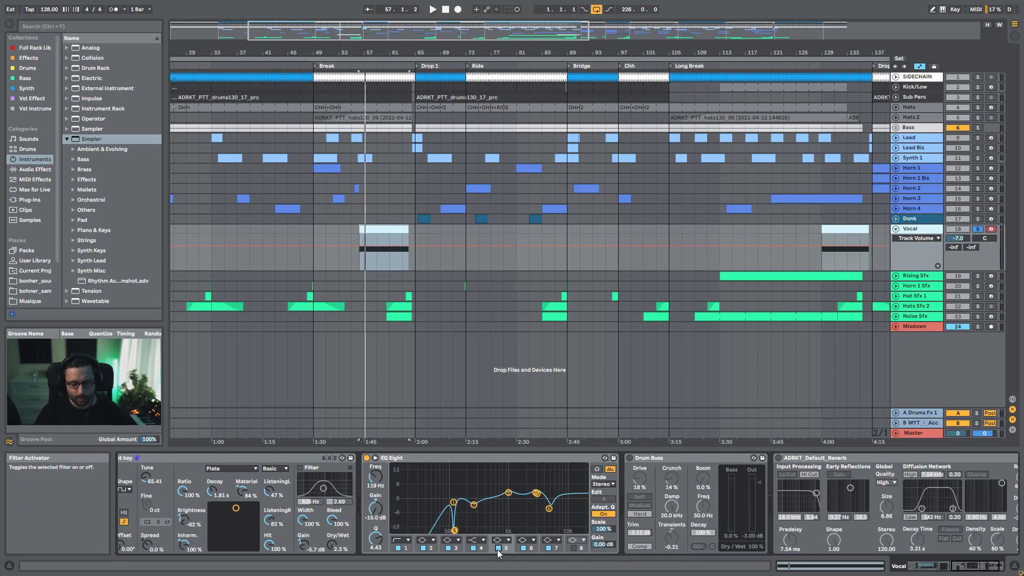
Inspect the upper bands of the Vocal's EQ Eight and compare playback with the EQ bypassed and active
left_click(509, 494)
left_click(537, 494)
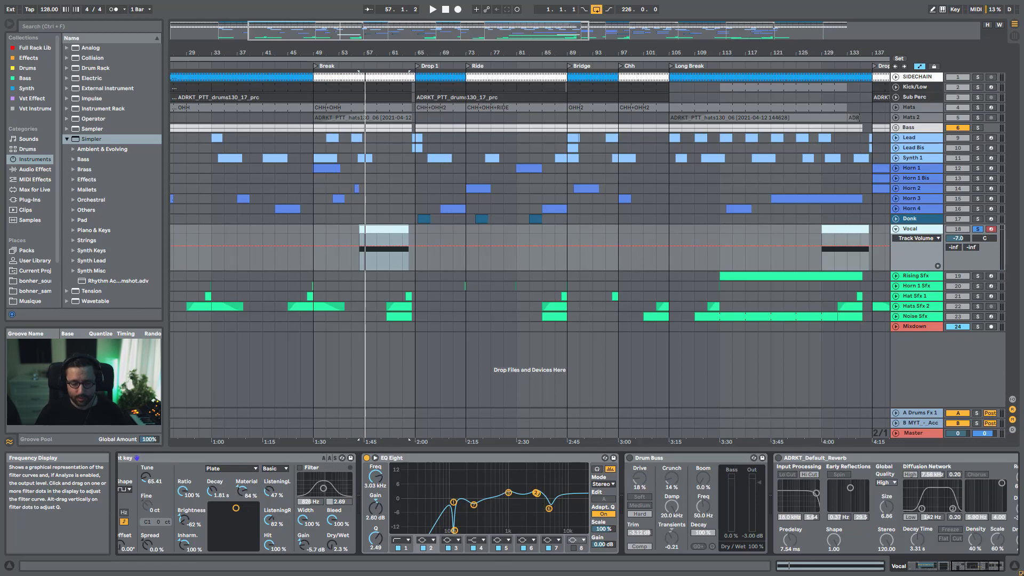
left_click(549, 508)
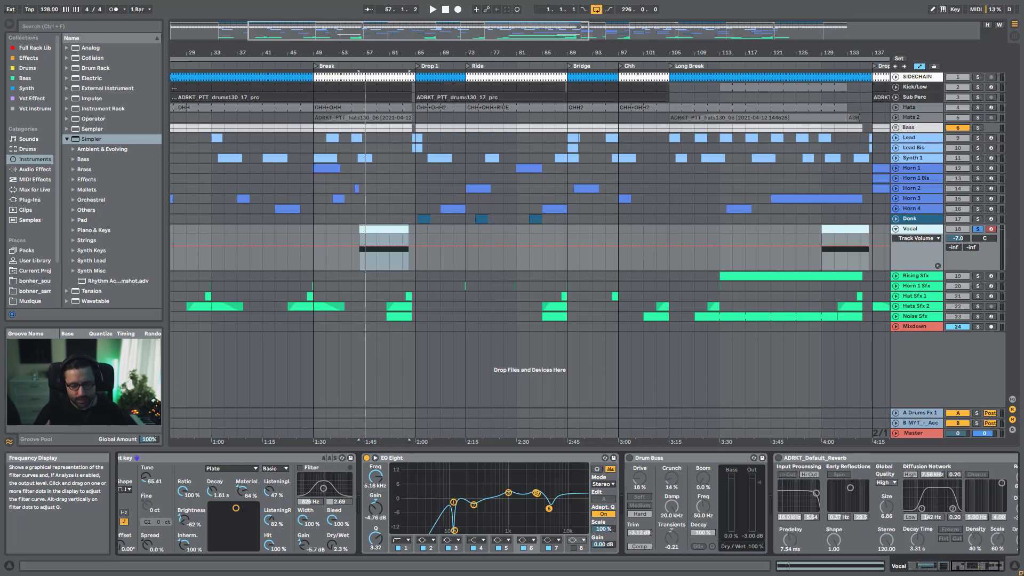
key("space")
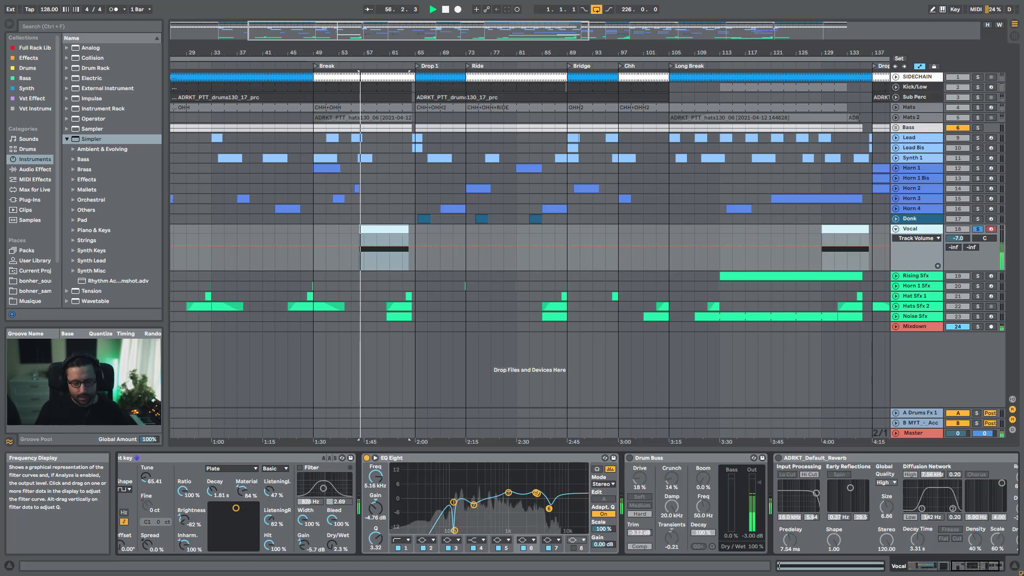
left_click(367, 457)
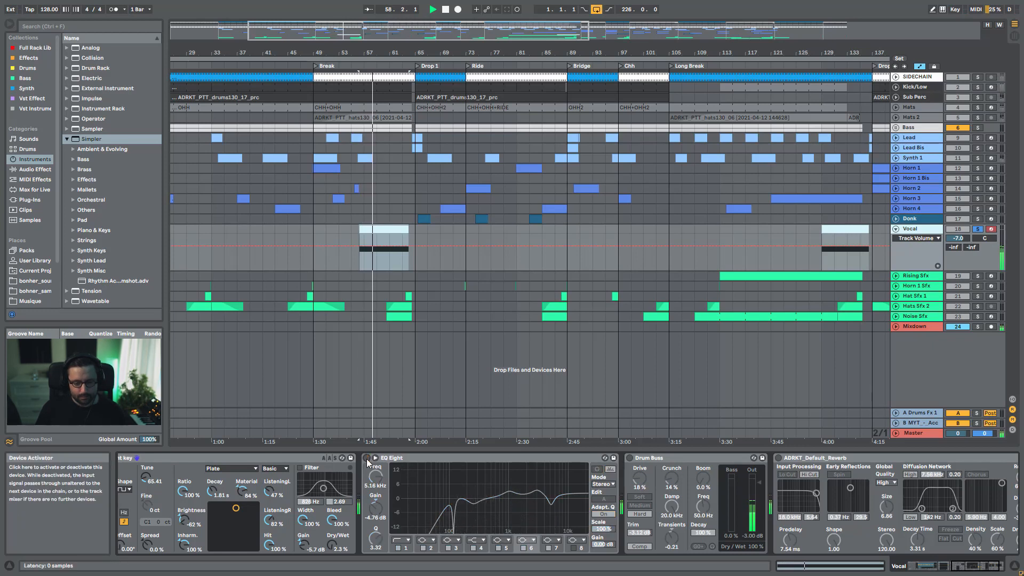
left_click(366, 457)
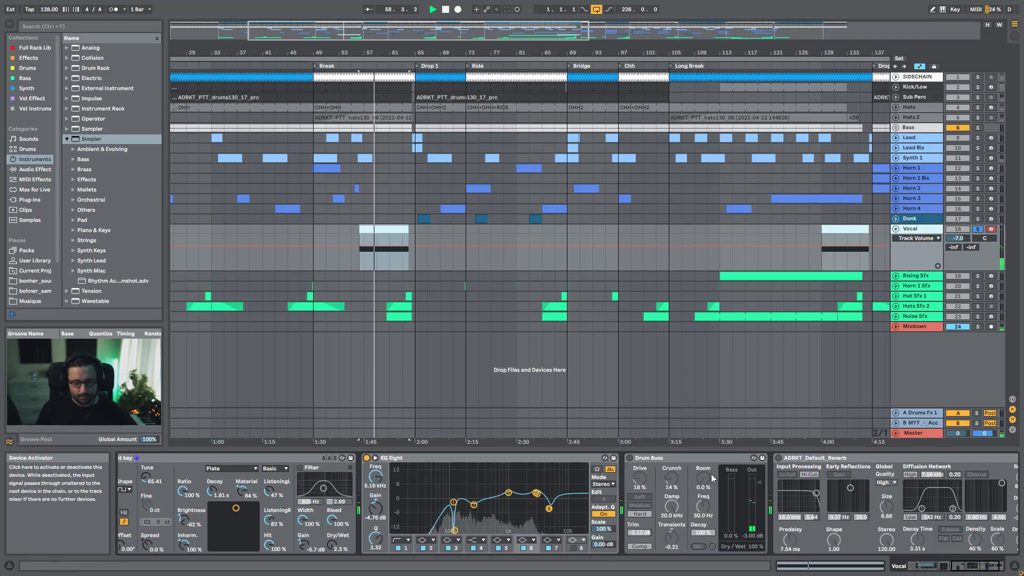
Reactivate the Vocal's Drum Buss and audition the clip, comparing the device's compressor off and on
left_click(629, 458)
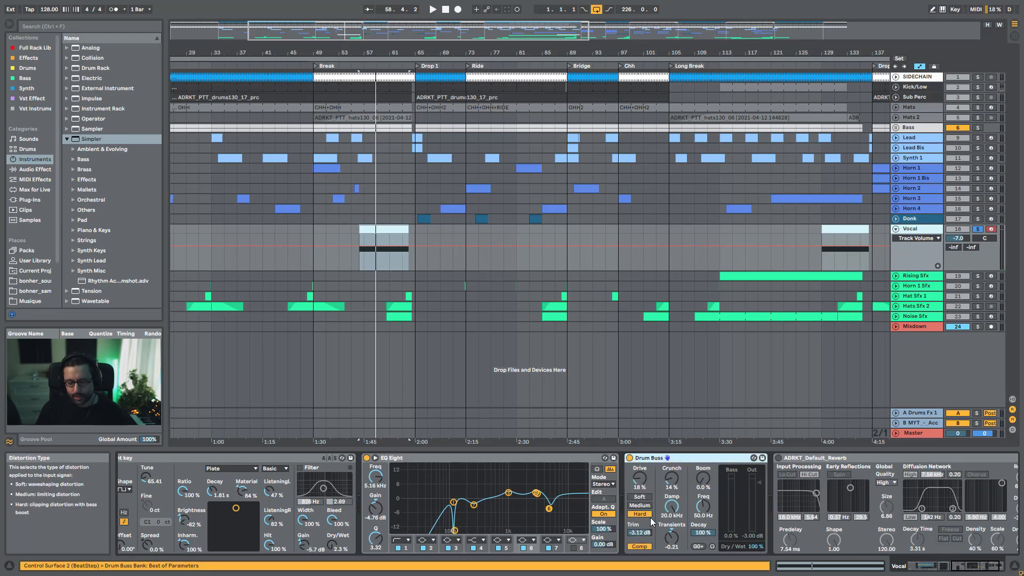
key("space")
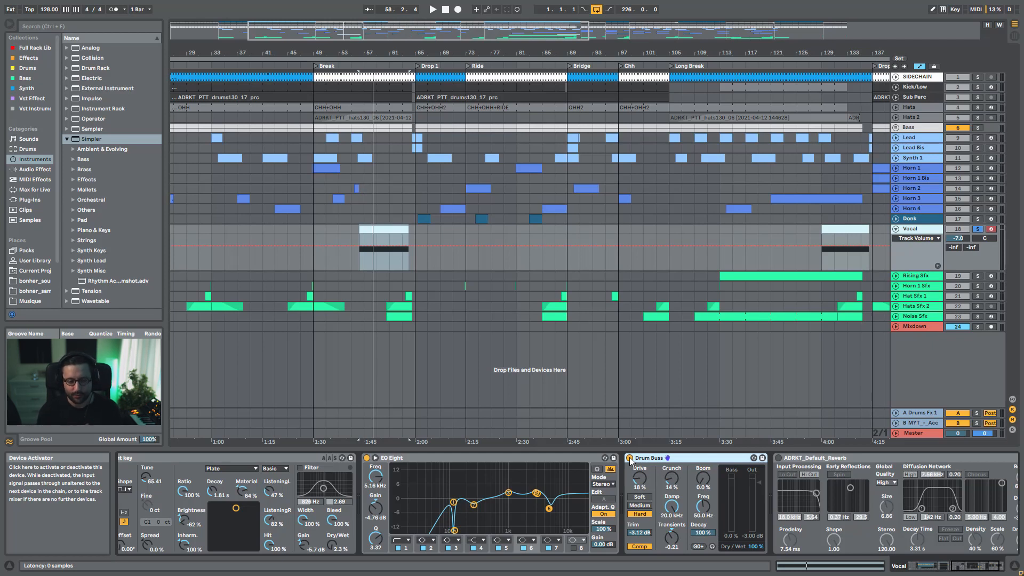
key("space")
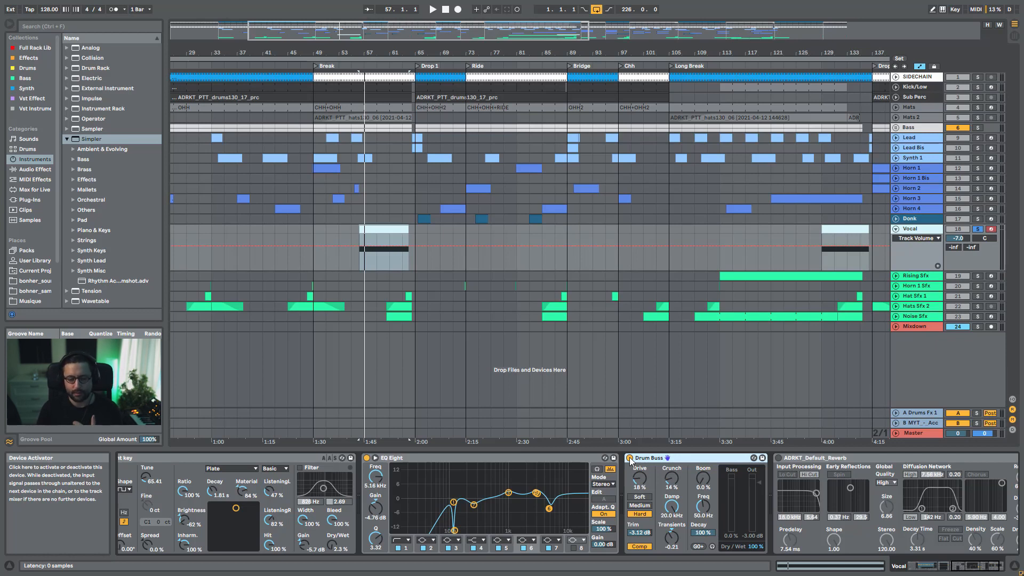
key("space")
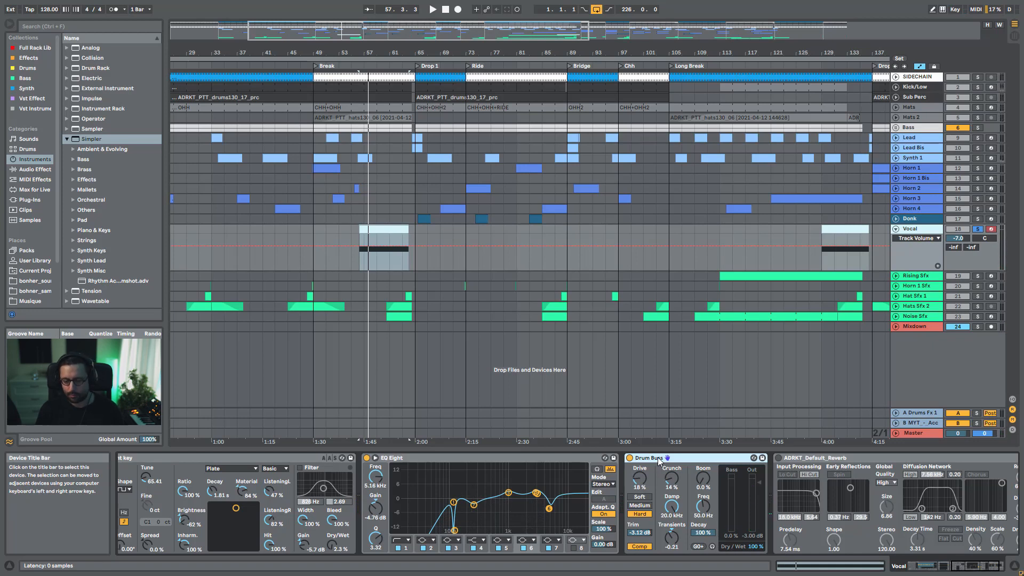
key("space")
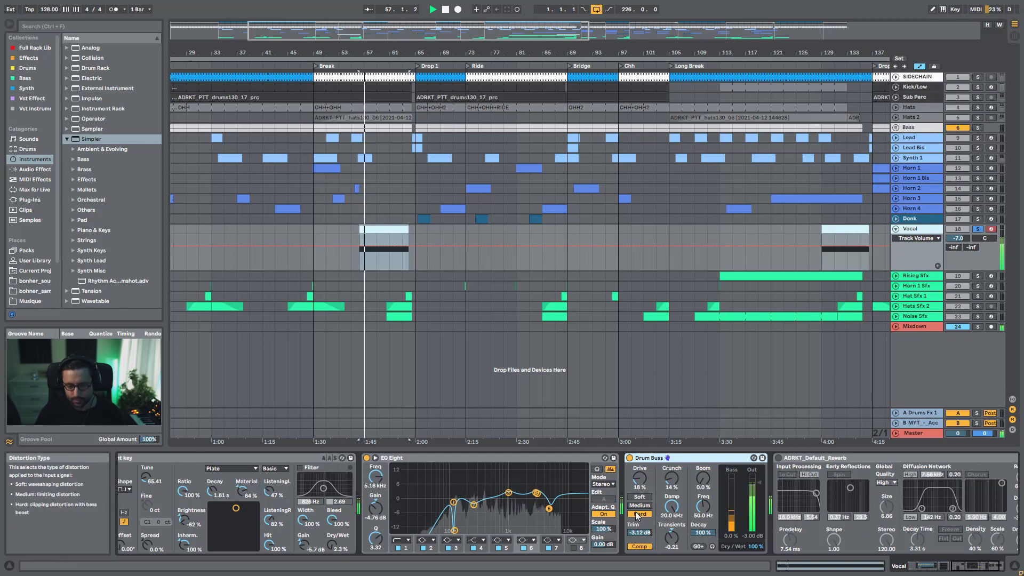
left_click(639, 547)
left_click(640, 547)
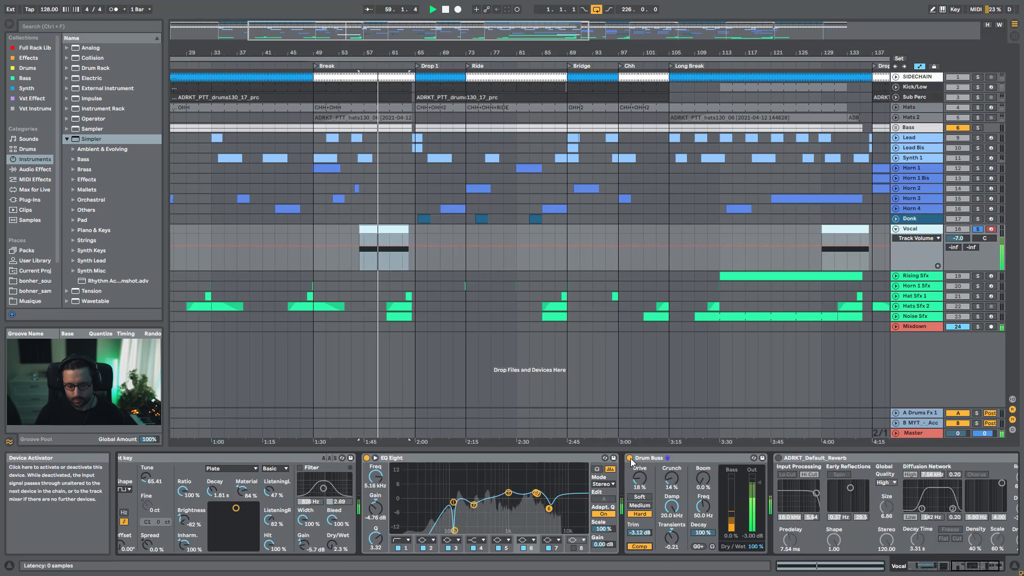
Reactivate the Vocal's ADRKT_Default_Reverb and audition the clip, comparing Drum Buss bypassed and active
left_click(779, 458)
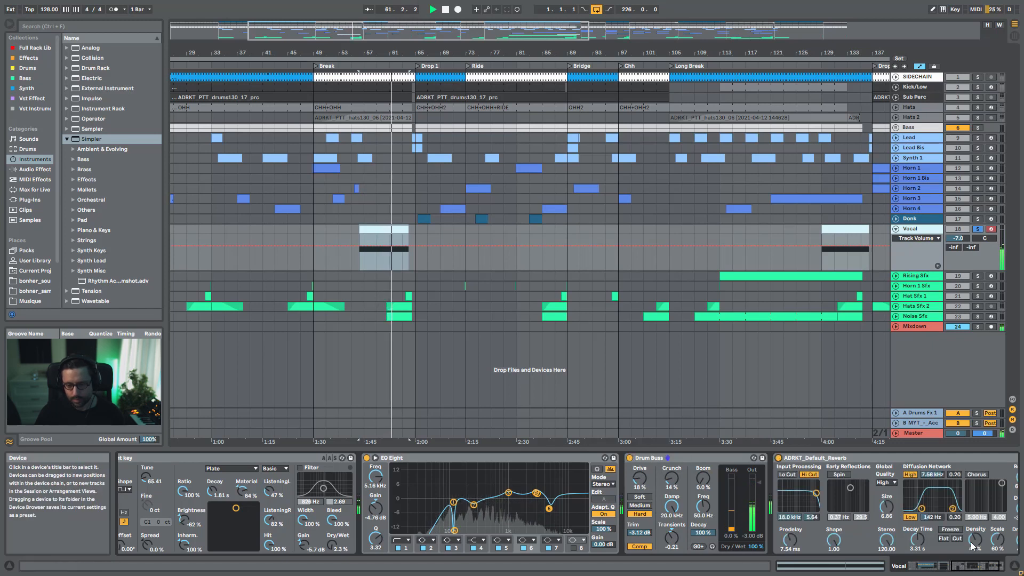
left_click_drag(978, 565, 990, 566)
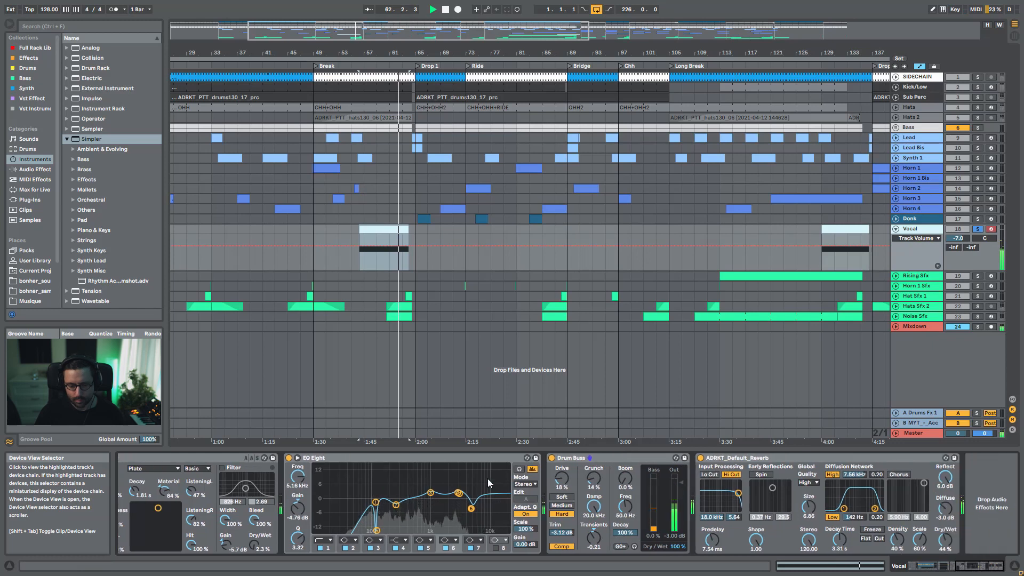
left_click(552, 458)
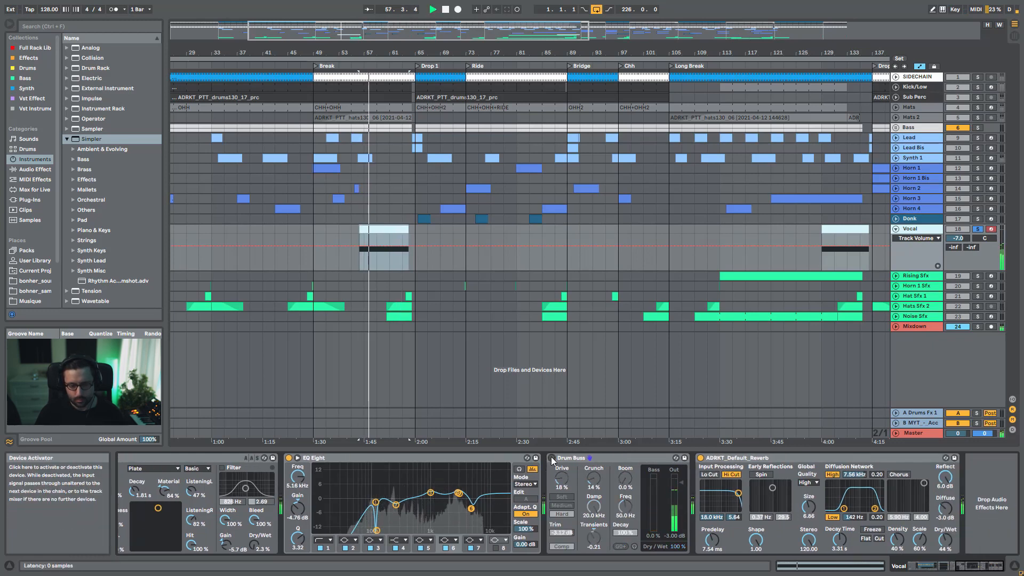
left_click(552, 457)
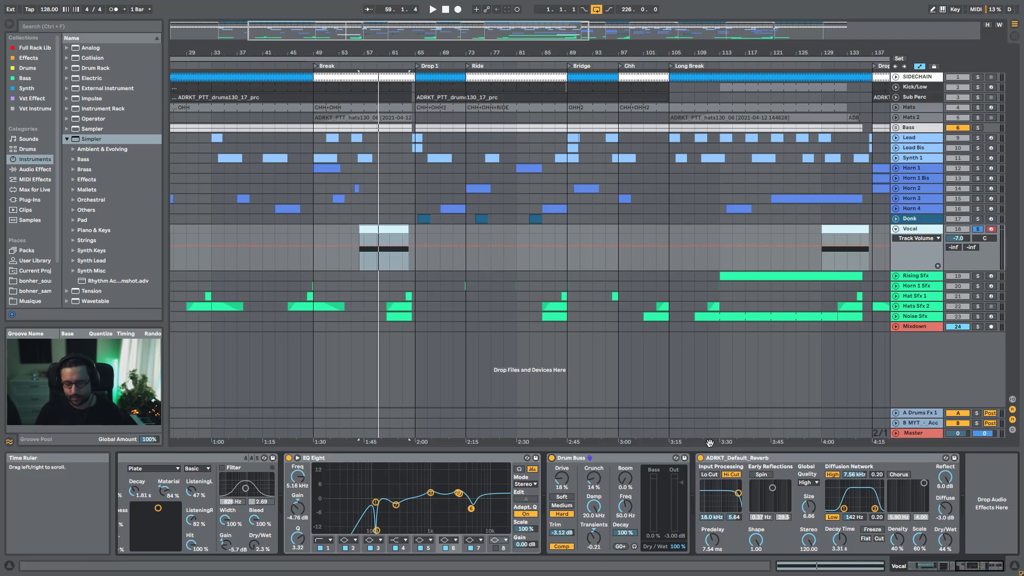
left_click(757, 454)
key("space")
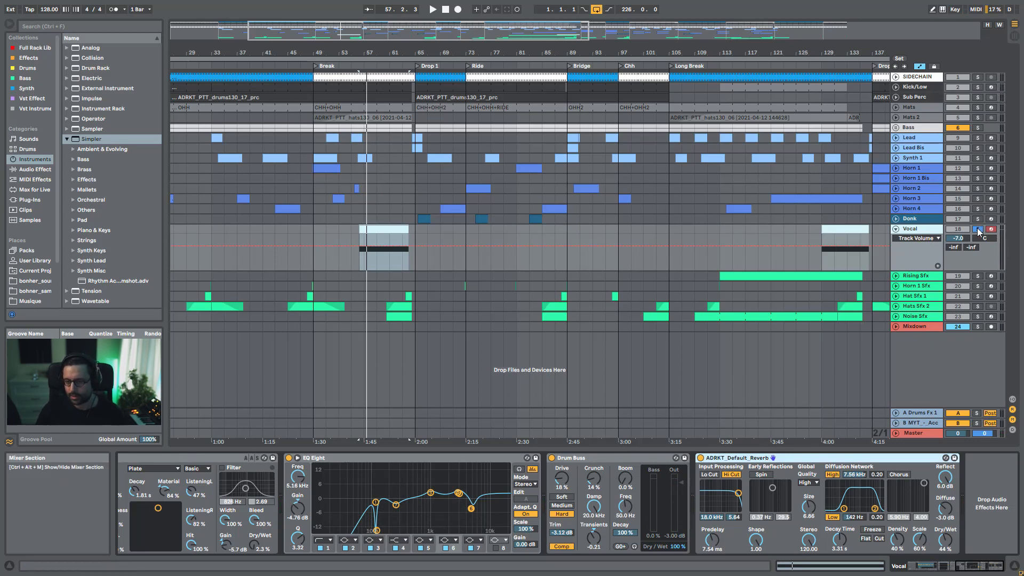
Play the Break from just before the Vocal clip and unsolo the Vocal to hear it in the full mix
left_click(360, 266)
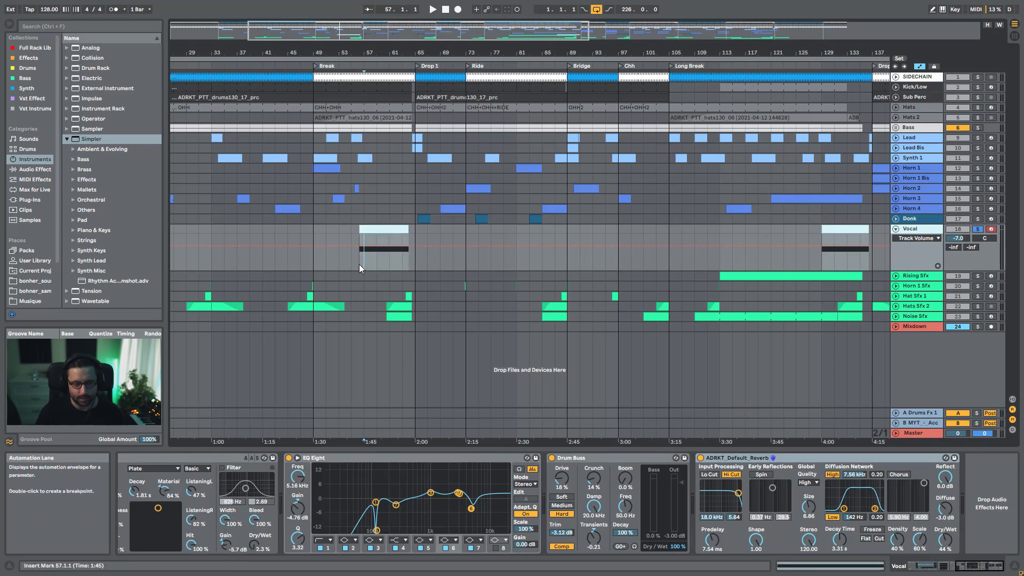
scroll(352, 264, "up", 3)
left_click(366, 264)
key("space")
left_click(978, 230)
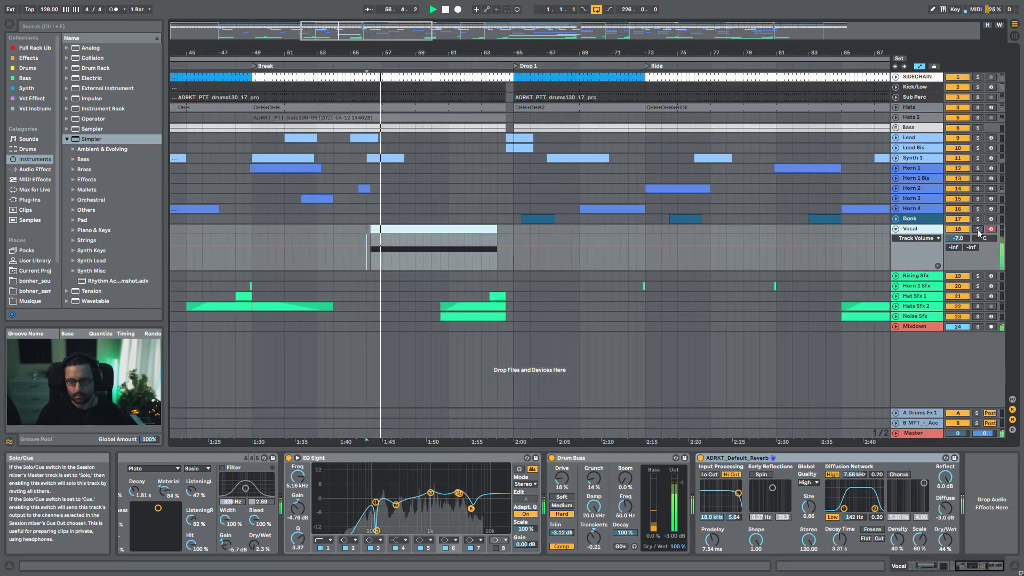
Stop playback, review both Vocal clips across the whole arrangement, and fold the Vocal track
left_click_drag(604, 53, 452, 4)
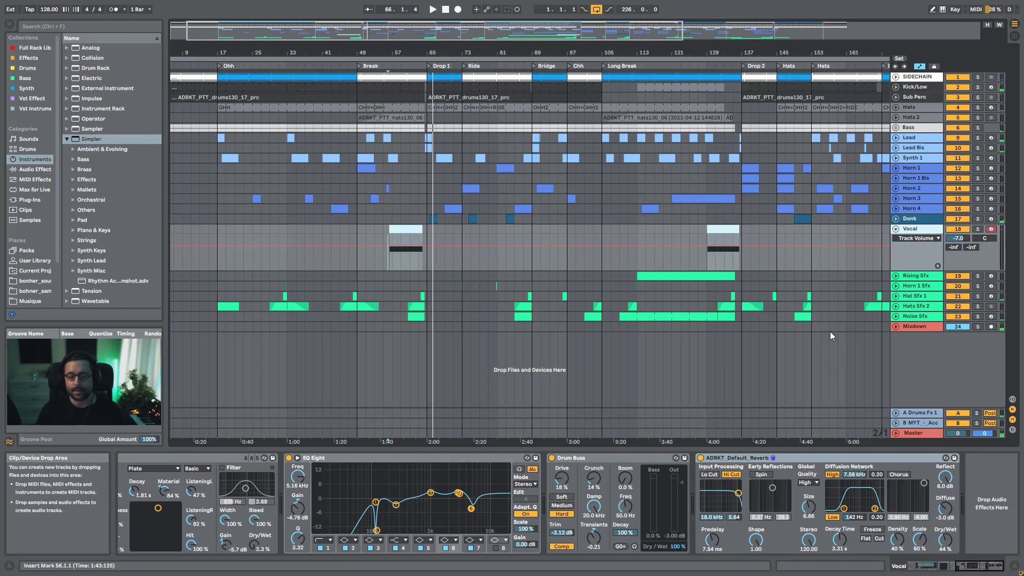
key("space")
left_click(473, 257)
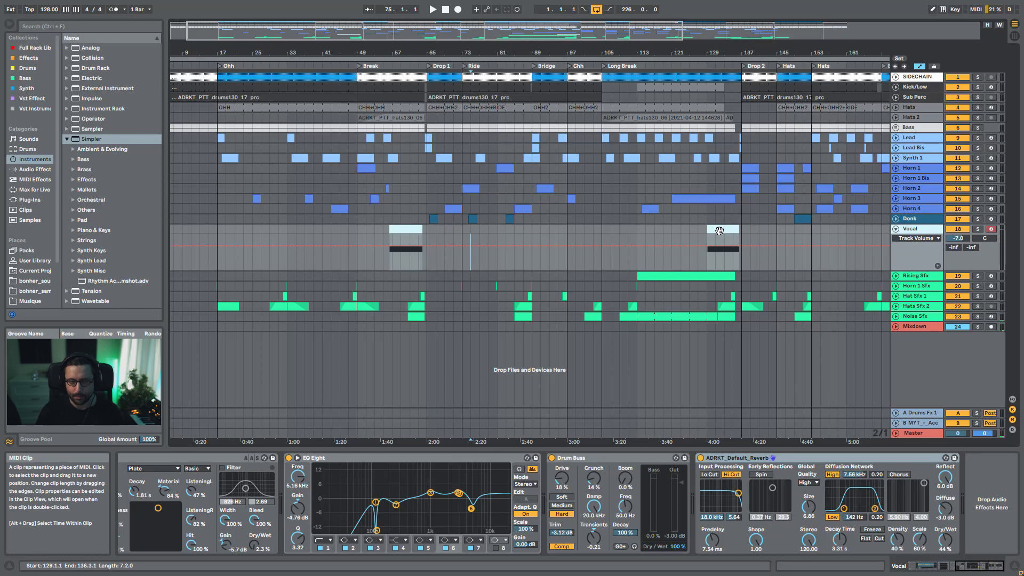
left_click_drag(667, 55, 635, 22)
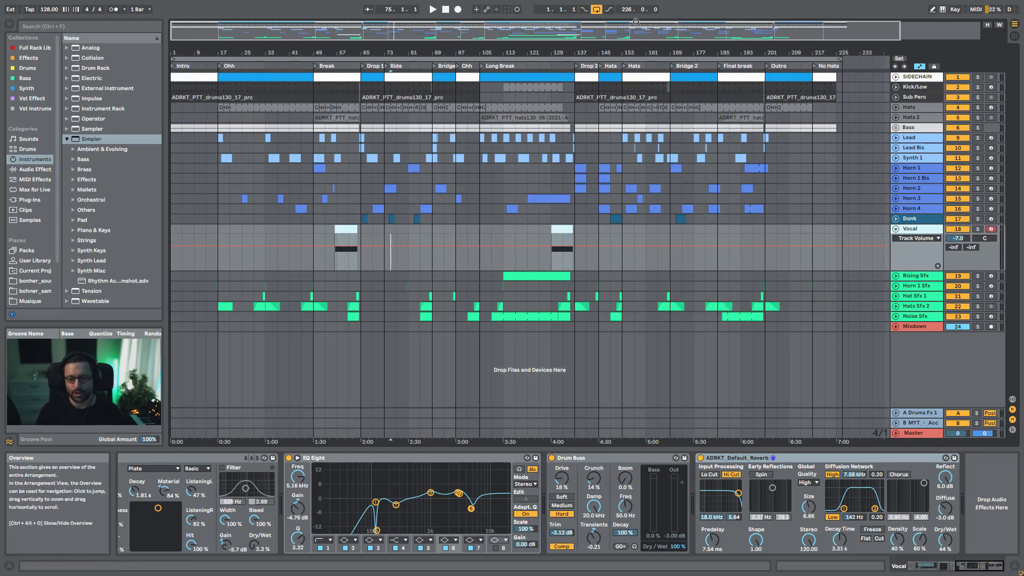
left_click(896, 228)
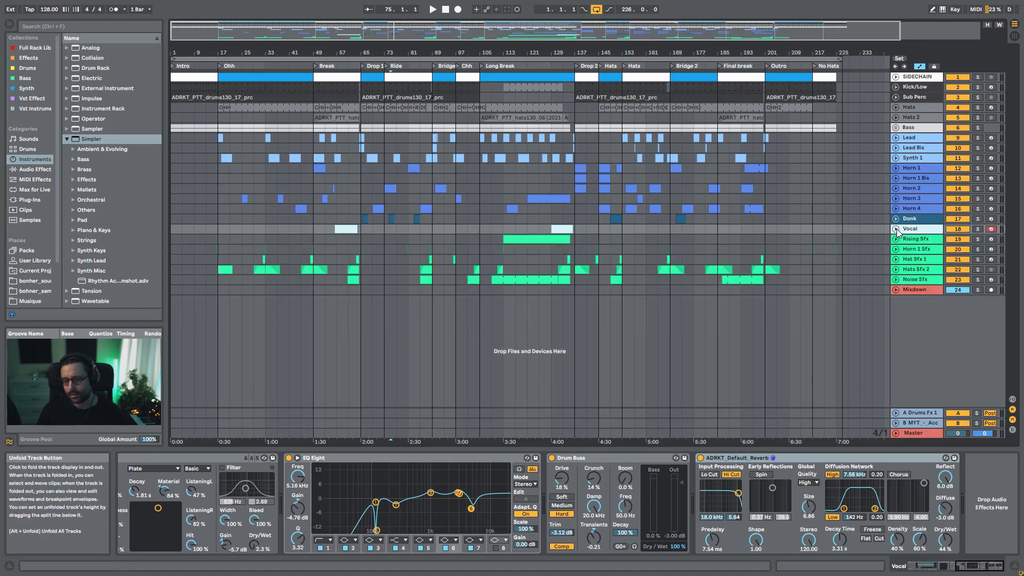
Solo the Rising Sfx track, unfold it to show its FILTER automation, and audition its Long Break clip
left_click(982, 241)
left_click(979, 241)
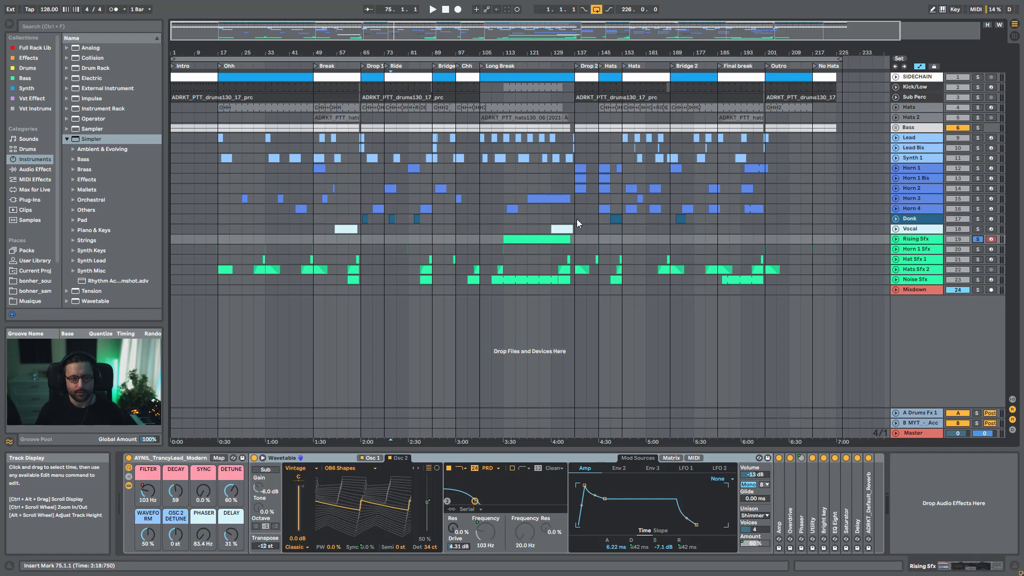
left_click_drag(376, 31, 497, 57)
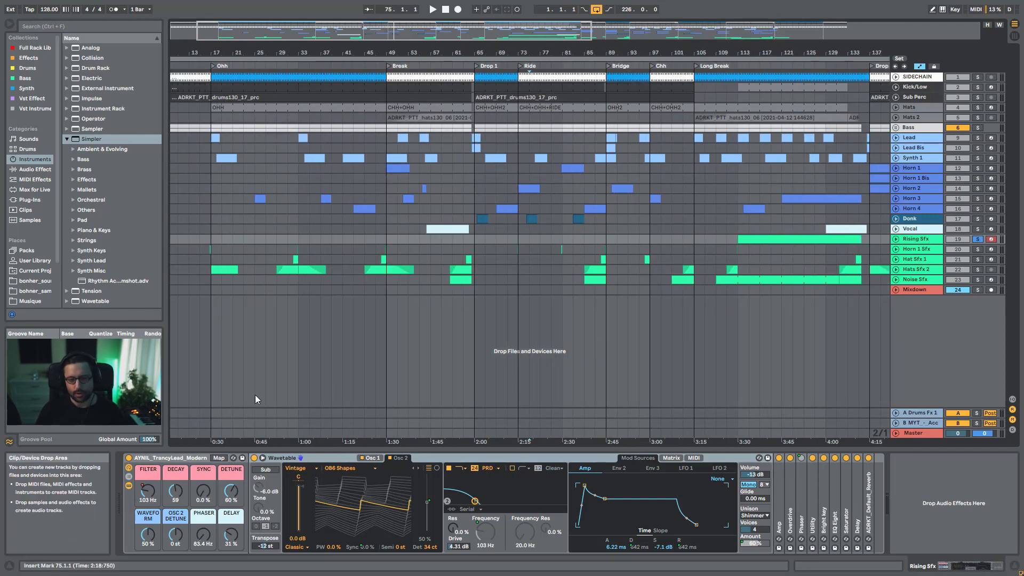
left_click(796, 237)
left_click_drag(492, 28, 579, 54)
left_click(896, 239)
left_click(912, 239)
key("space")
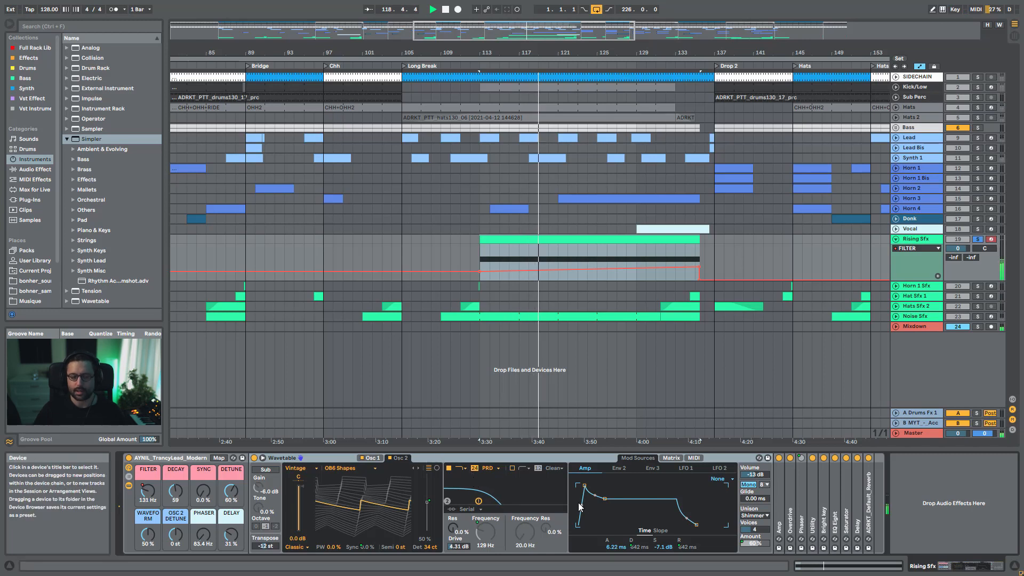
Inspect the modulation matrix, LFO 1 and Env 3 settings of the Rising Sfx Wavetable
left_click(671, 457)
left_click(684, 469)
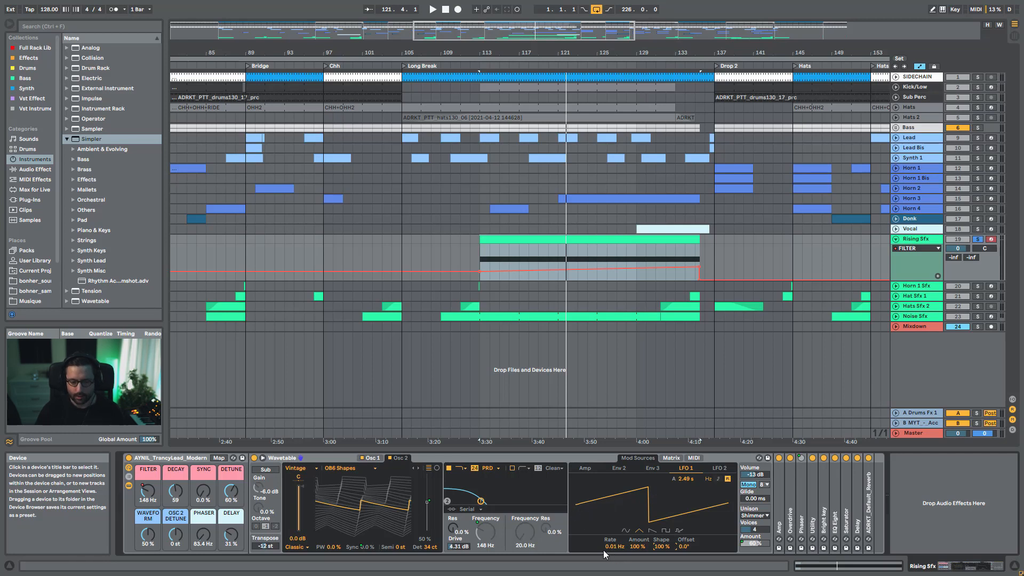
left_click(671, 458)
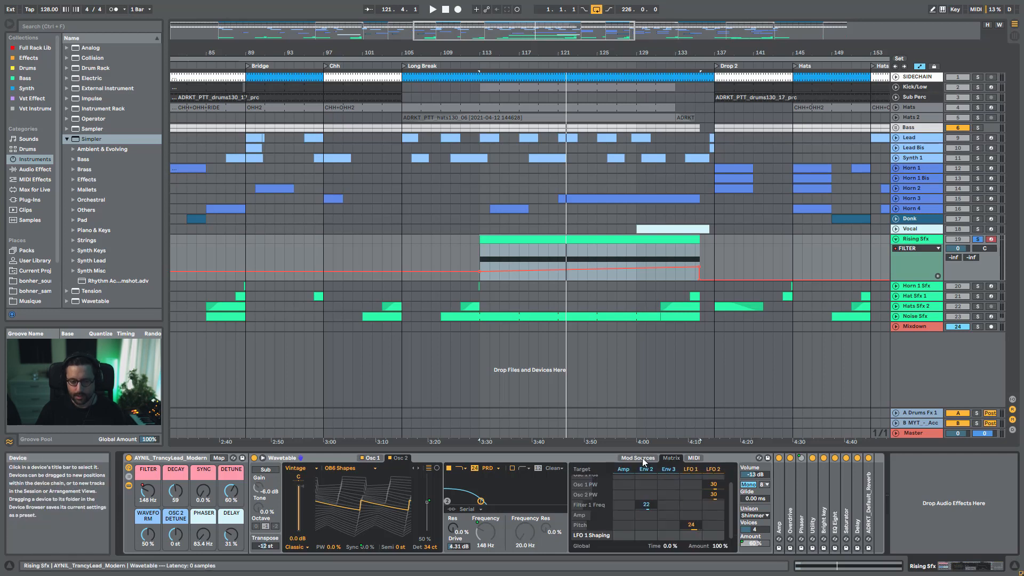
left_click(668, 468)
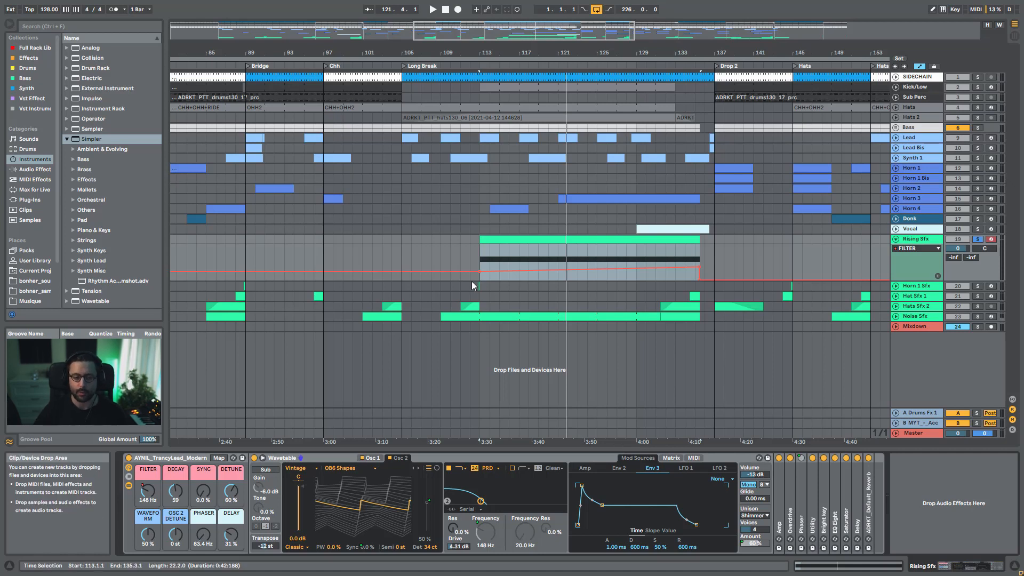
Play the Rising Sfx clip from bar 113 through its filter rise and unsolo it to hear the full mix
left_click(480, 262)
key("space")
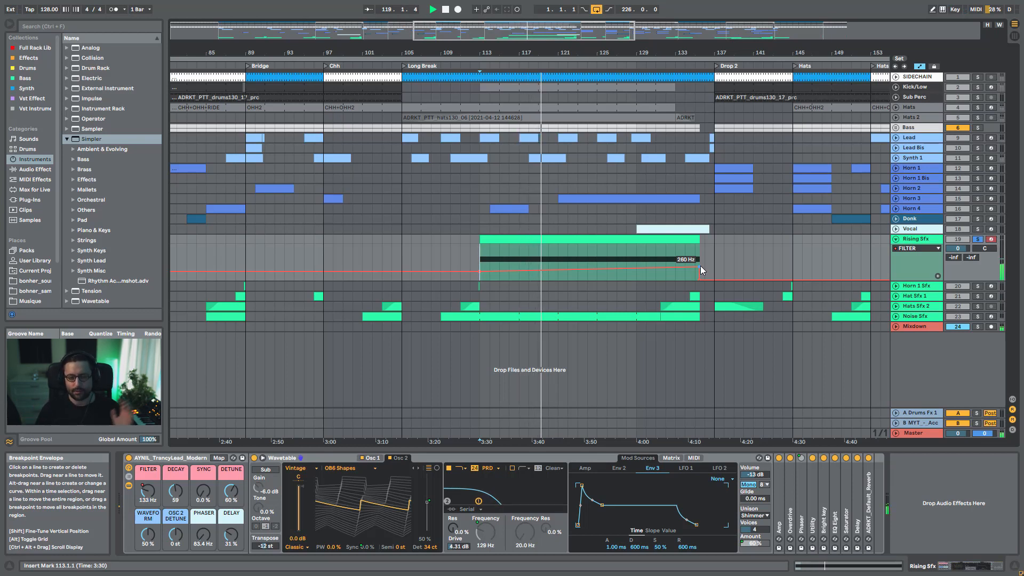
left_click(978, 242)
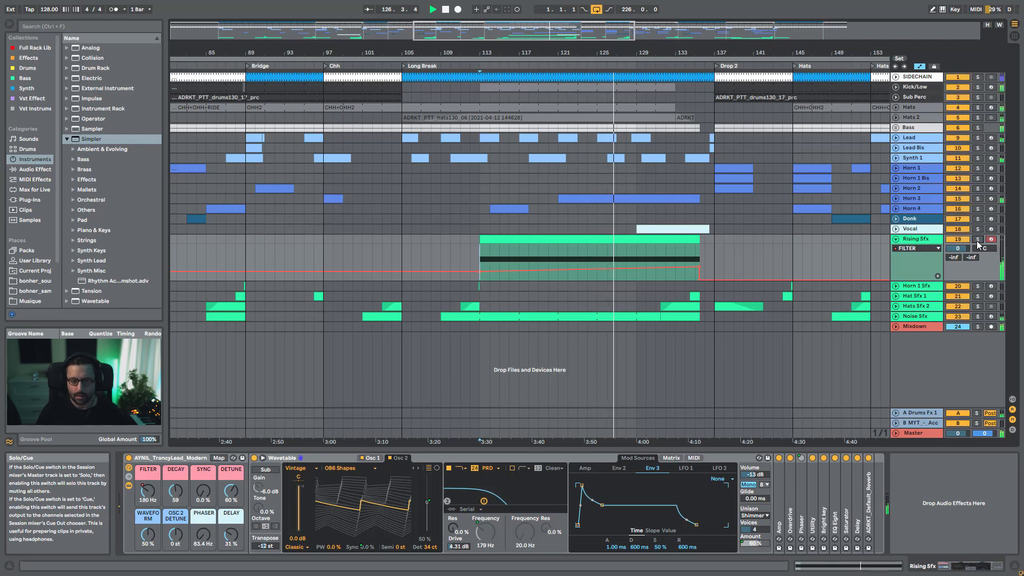
Stop playback, collapse the Rising Sfx rack to its macro controls, and fold the track
left_click(128, 486)
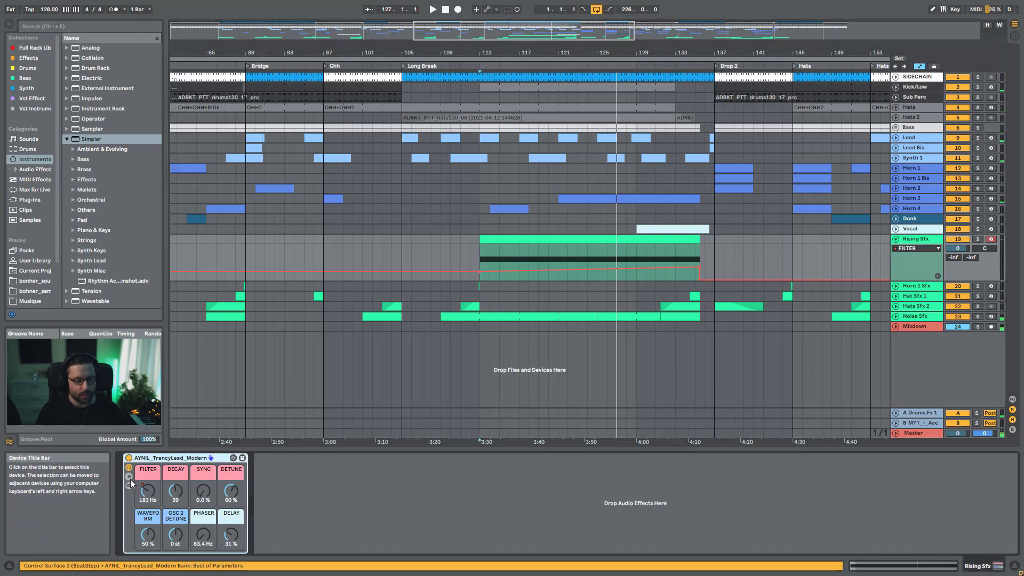
left_click(415, 249)
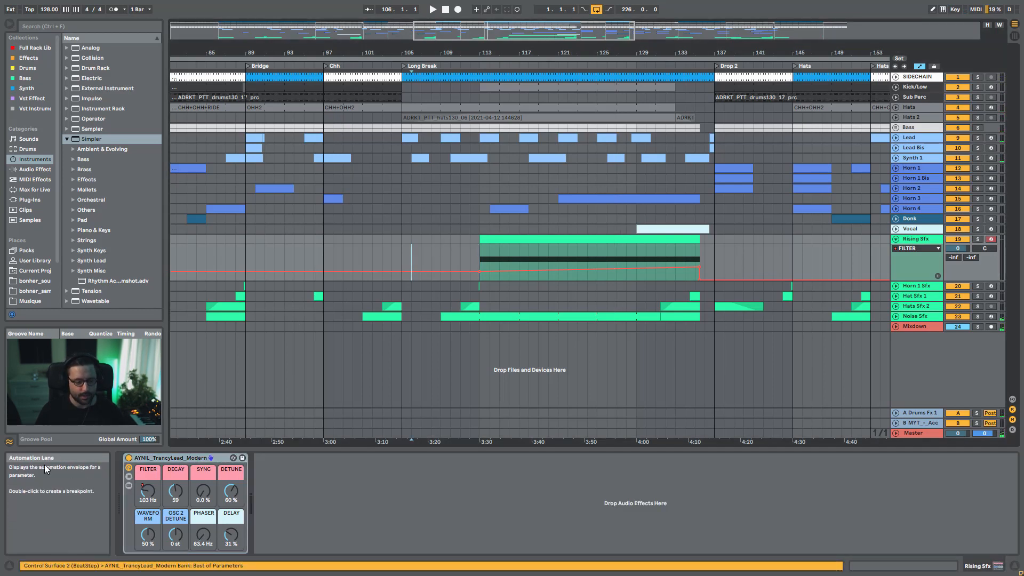
left_click(896, 239)
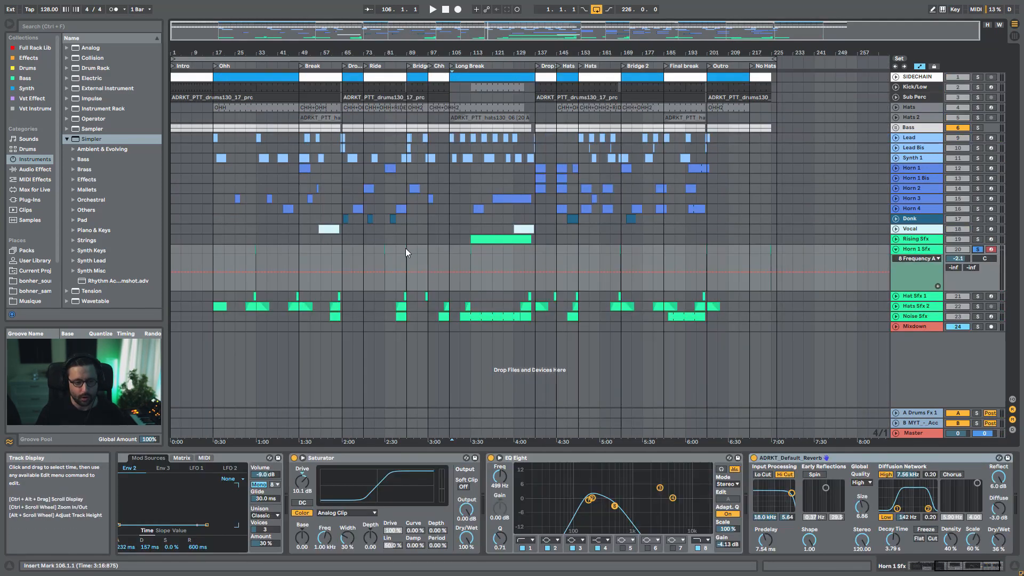
Compare the soloed Horn 1 Sfx clip just before the Bridge with the soloed Horn 1 clip at bar 81
left_click_drag(431, 37, 520, 150)
left_click(546, 249)
left_click(978, 168)
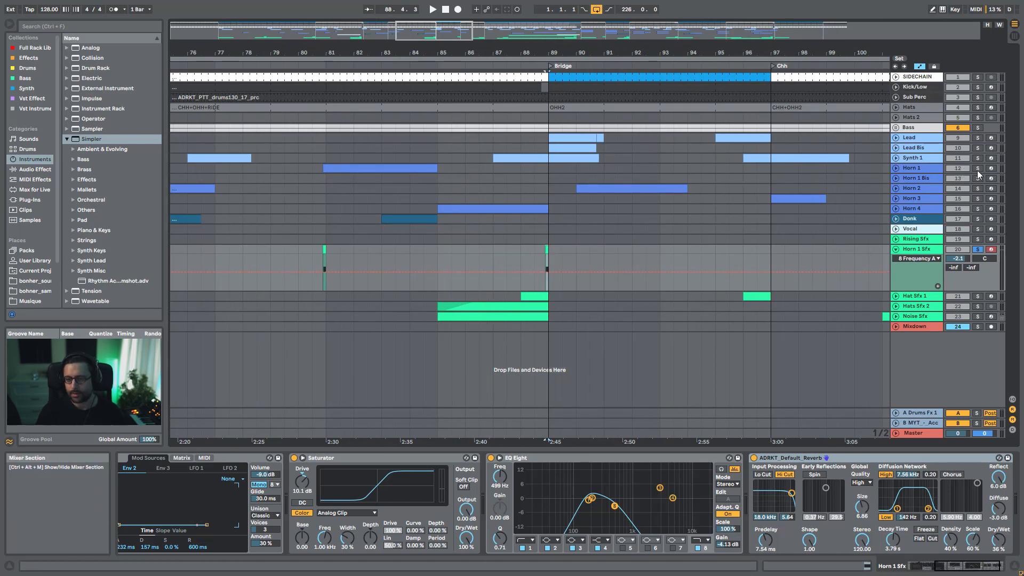
key("space")
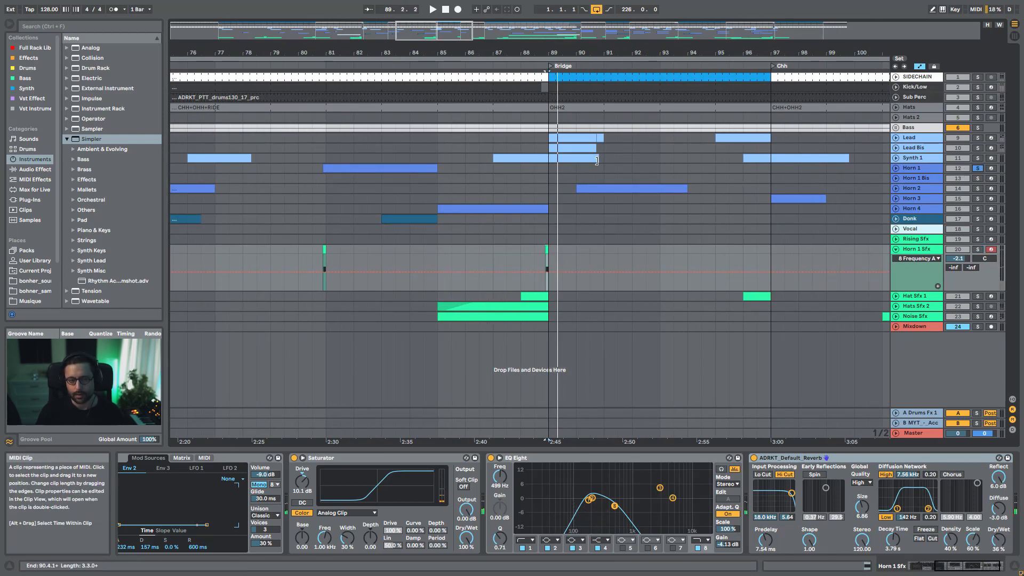
left_click(377, 168)
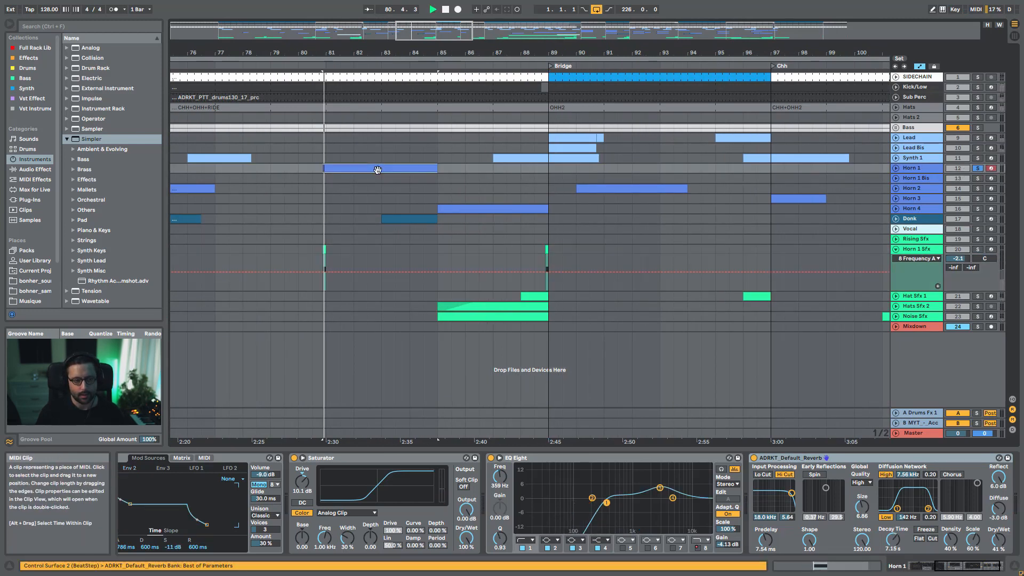
left_click(547, 249)
left_click(978, 250)
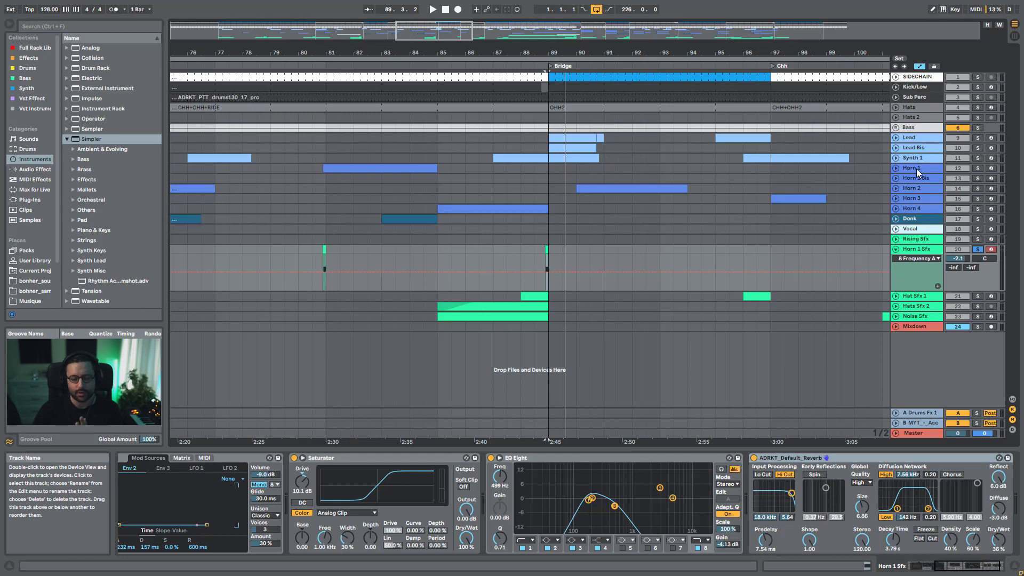
Audition the short Horn 1 Sfx clip again, starting just ahead of it before bar 89
left_click_drag(554, 52, 705, 104)
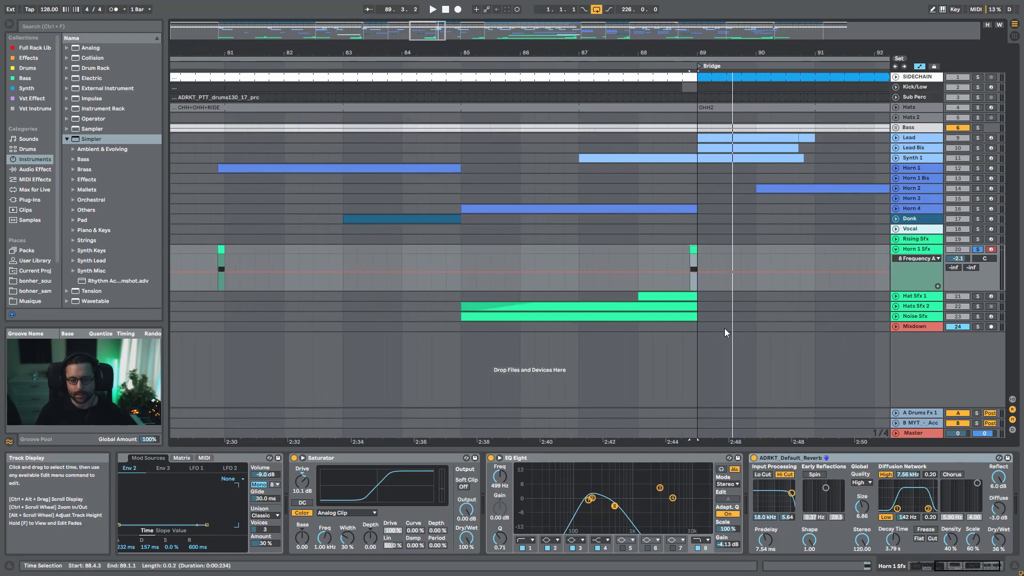
left_click(687, 279)
key("space")
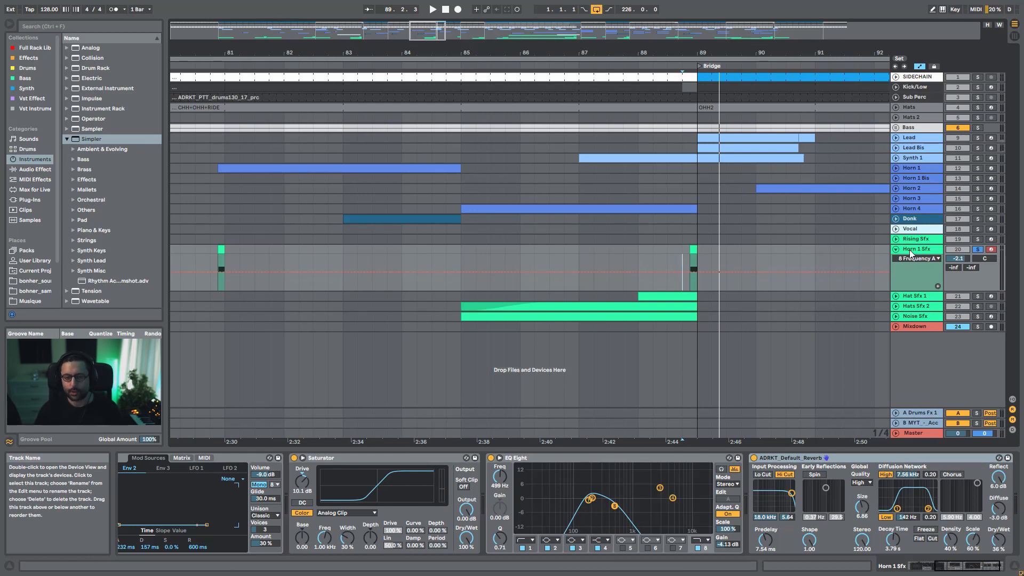
key("space")
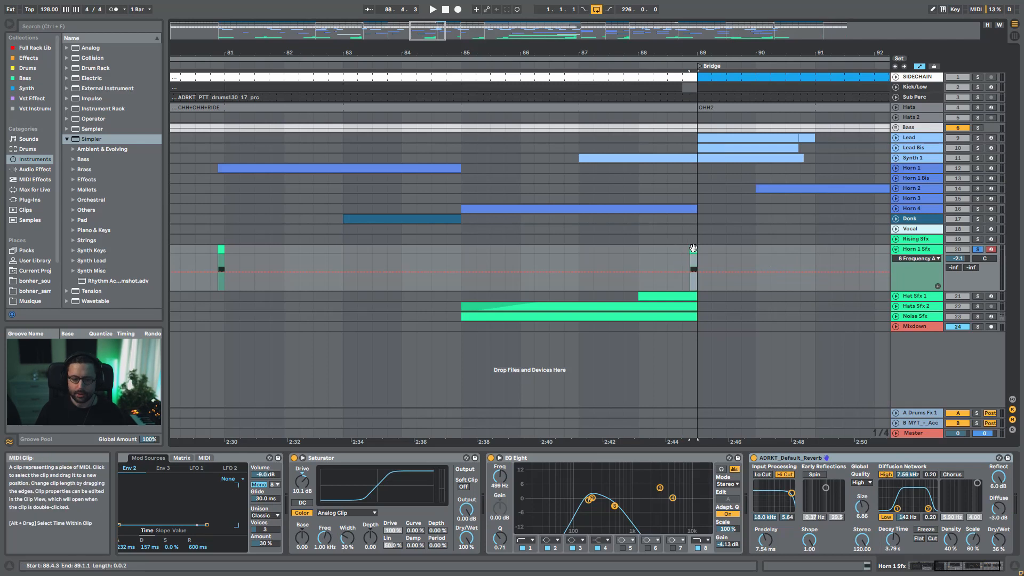
Bring the Horn synth into view and audition the soloed Horn 1 Sfx clip just before the Bridge
left_click_drag(965, 569, 930, 566)
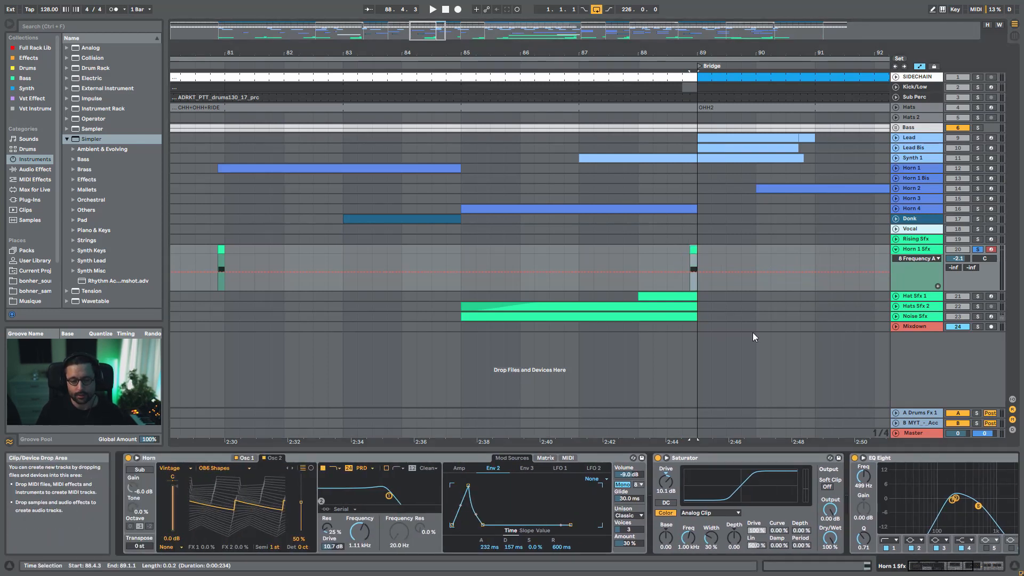
key("space")
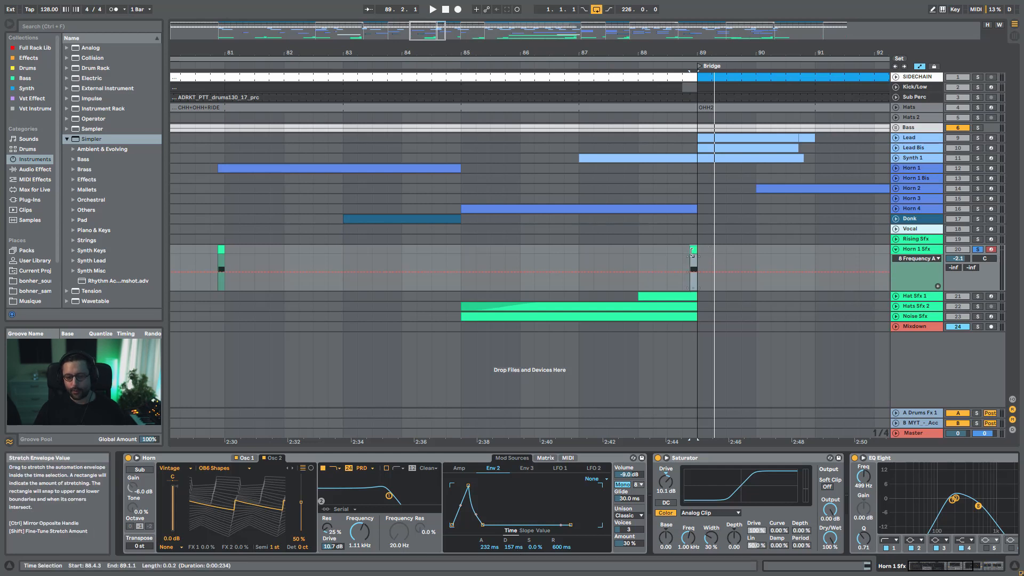
Unsolo the Horn 1 Sfx track and play the passage leading into the Bridge in the full mix
left_click_drag(771, 53, 648, 25)
left_click(978, 249)
key("space")
key("space")
left_click(593, 251)
key("space")
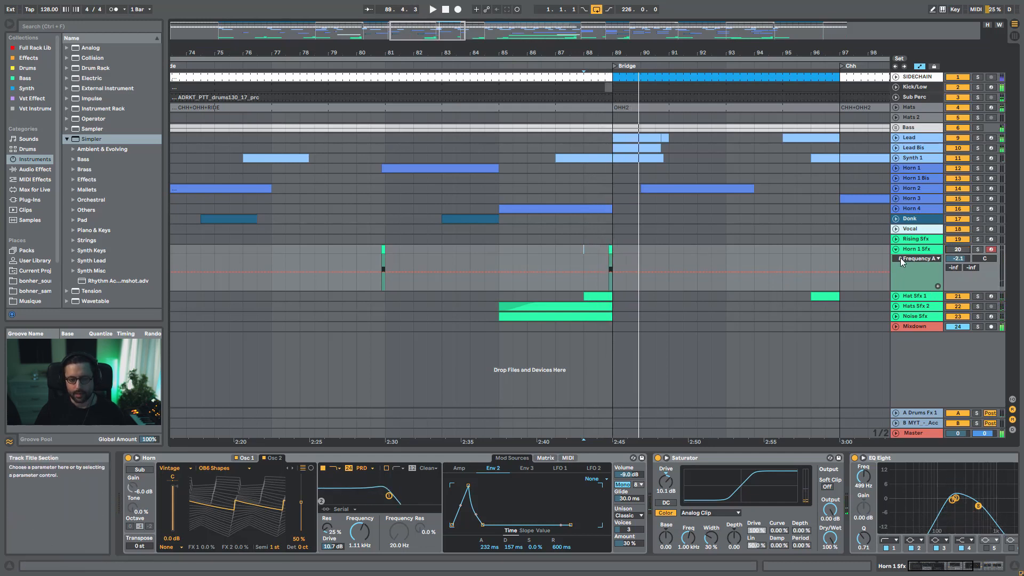
Compare the transition into the Bridge with the Horn 1 Sfx track muted and with it active
key("space")
key("space")
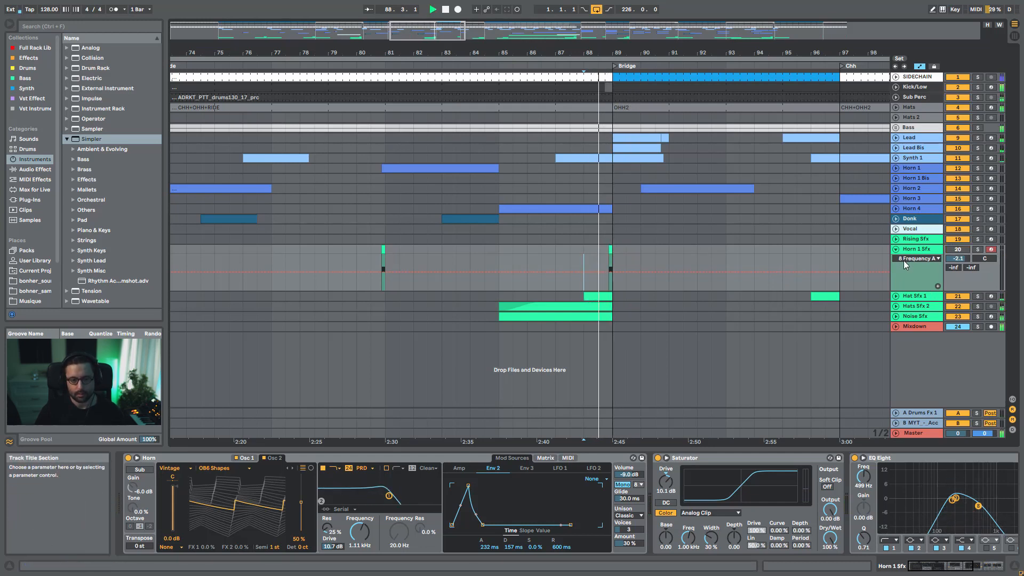
key("space")
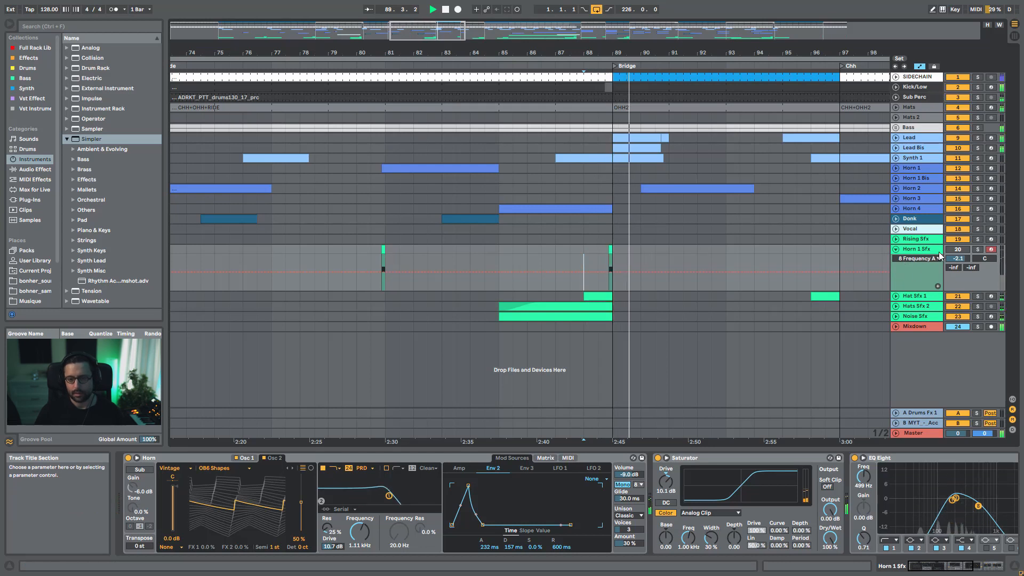
key("space")
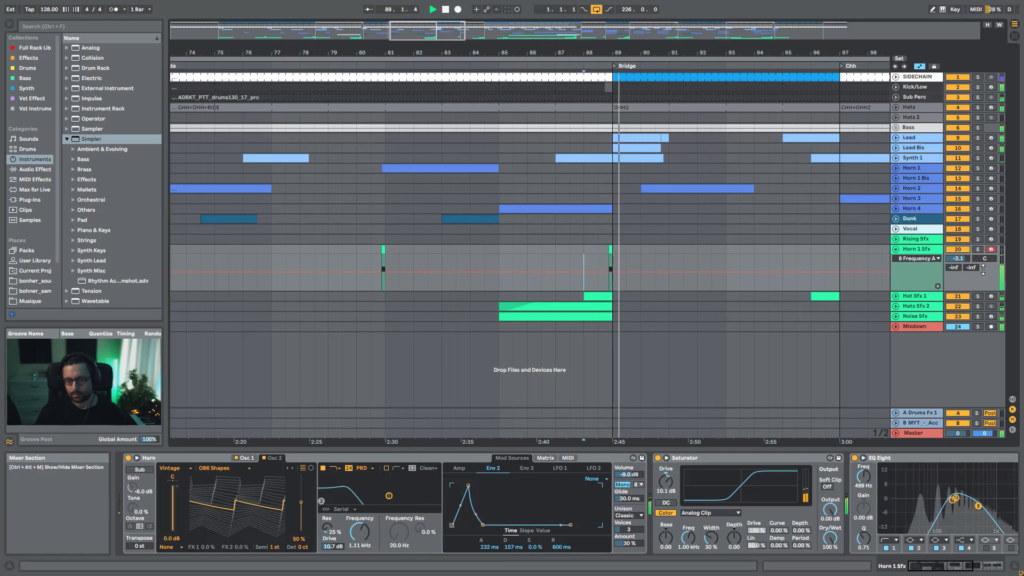
key("space")
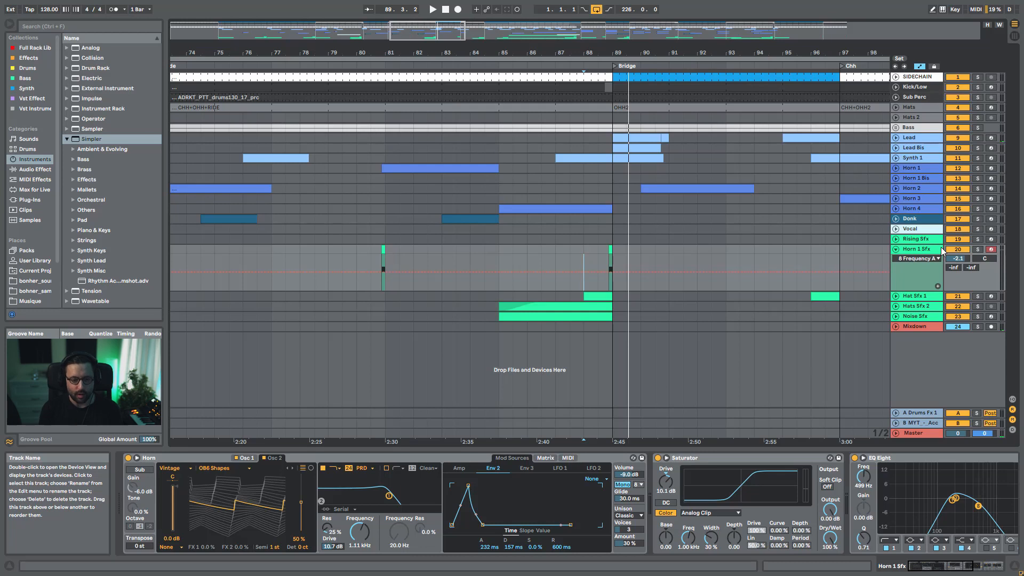
Solo Horn 1 Sfx and audition its clip from bar 88.3, with the Horn synth's Amp envelope shown
left_click(977, 249)
left_click_drag(397, 53, 575, 50)
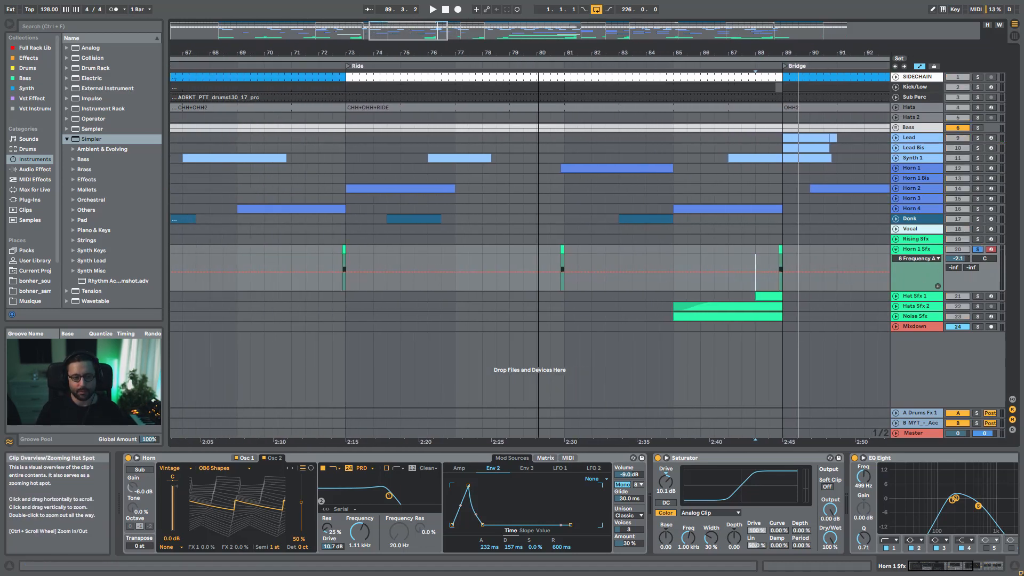
left_click_drag(433, 52, 433, 40)
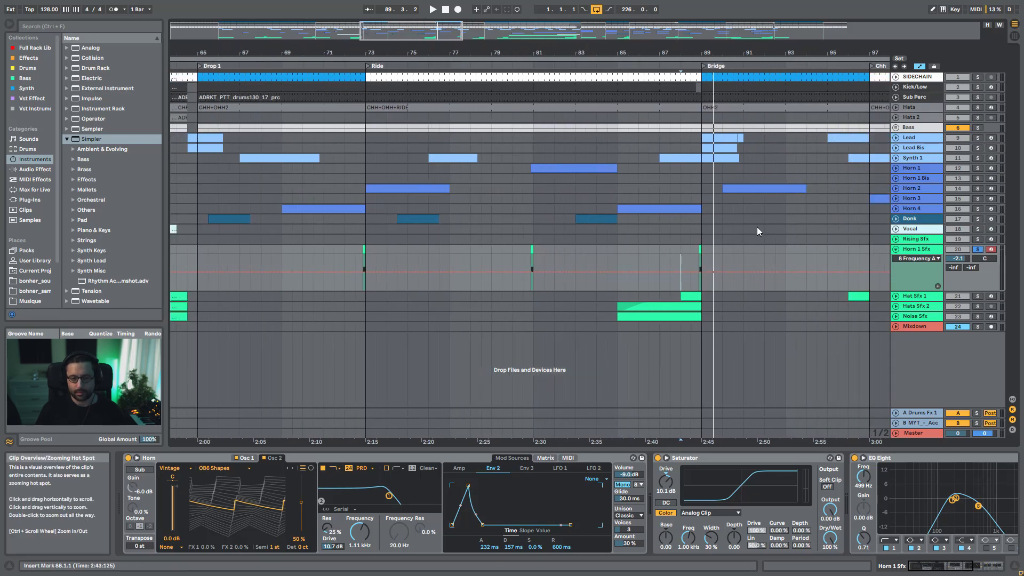
left_click(696, 257)
key("space")
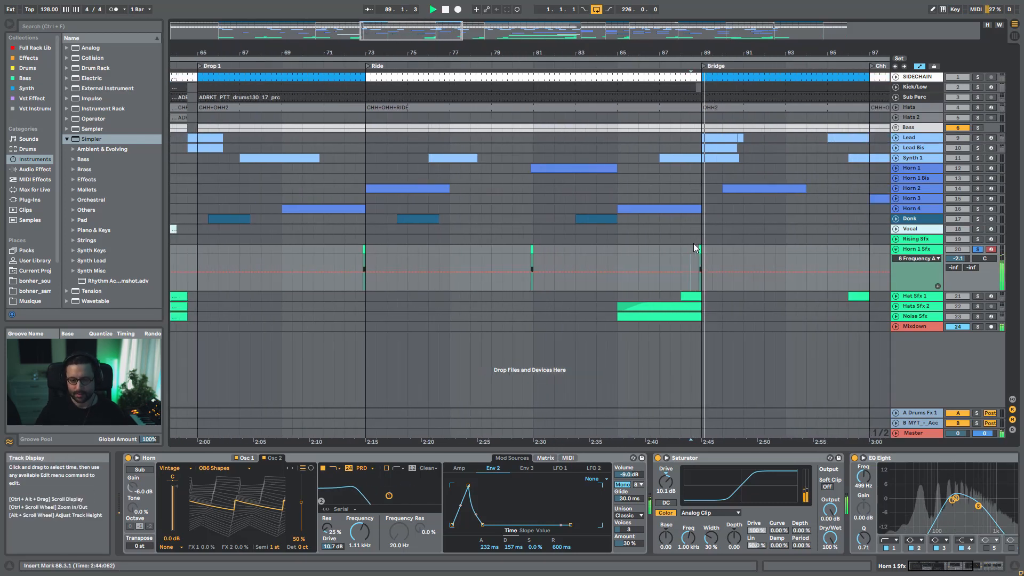
left_click(978, 250)
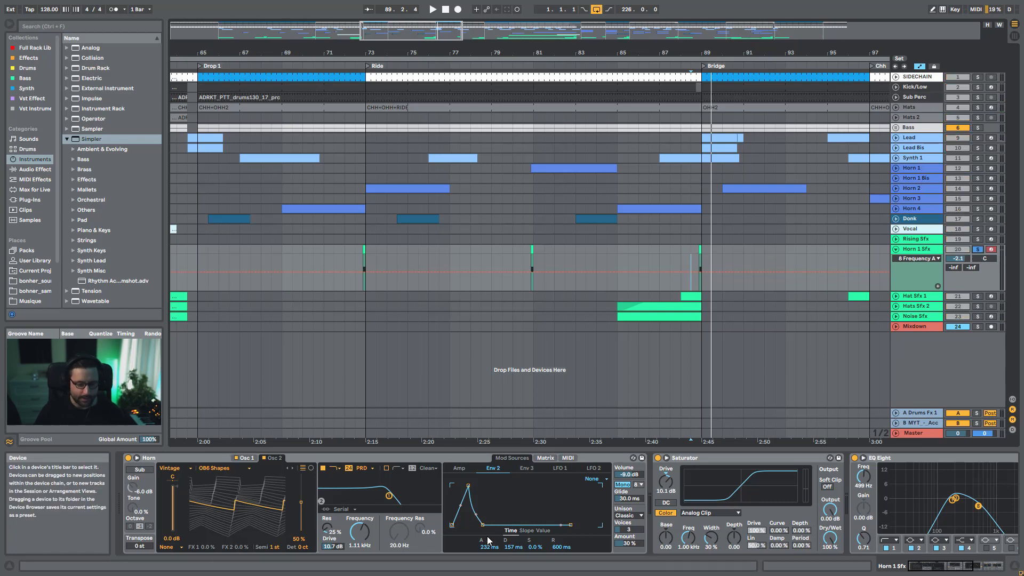
left_click(469, 467)
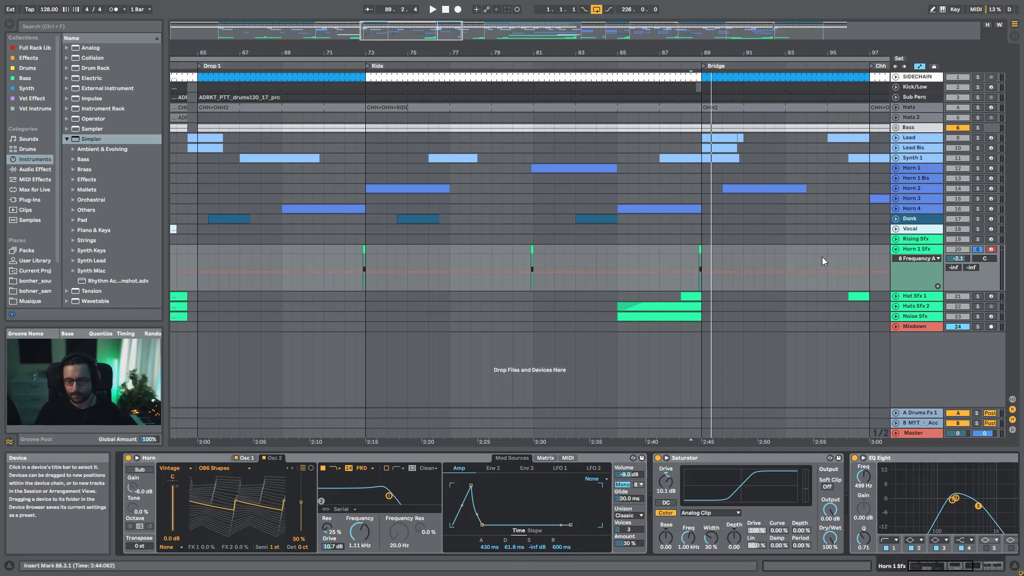
Fold Horn 1 Sfx, then solo Hat Sfx 1 and audition its clip just before the Bridge
left_click(895, 249)
left_click(916, 260)
left_click(977, 260)
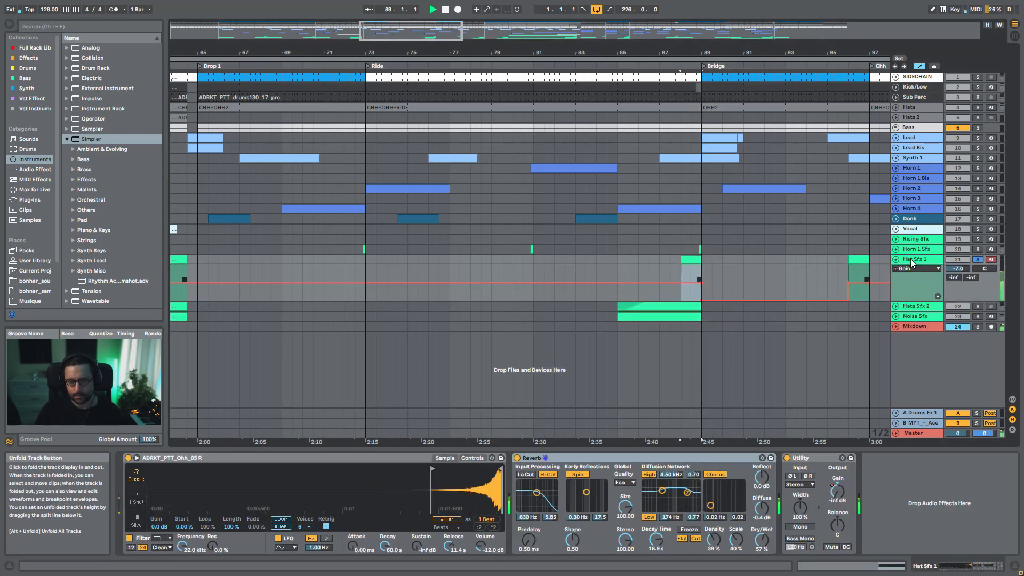
key("space")
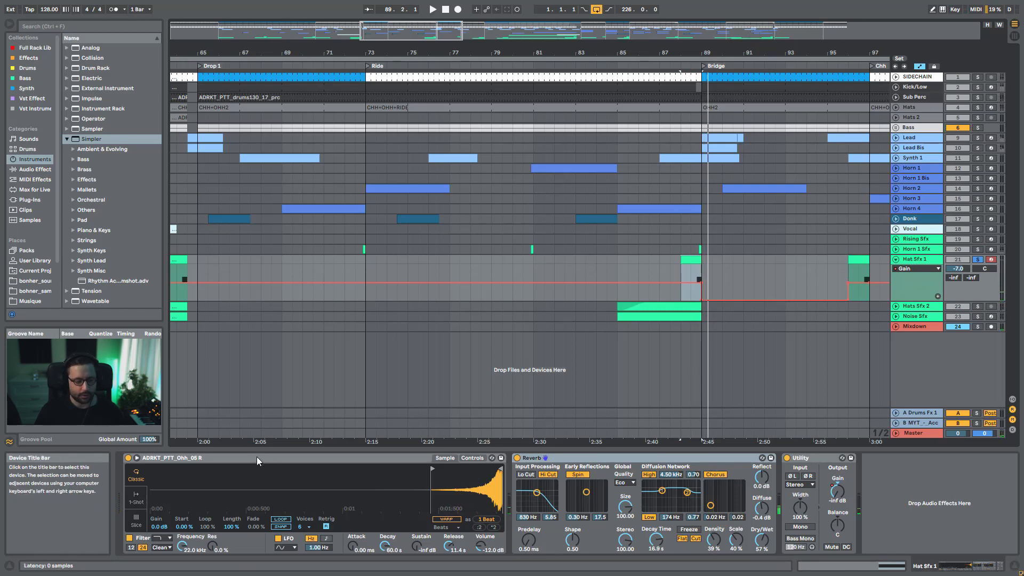
Check the Hats track against Hat Sfx 1 and replay the Hat Sfx 1 clip before the Bridge
left_click(918, 111)
left_click(915, 260)
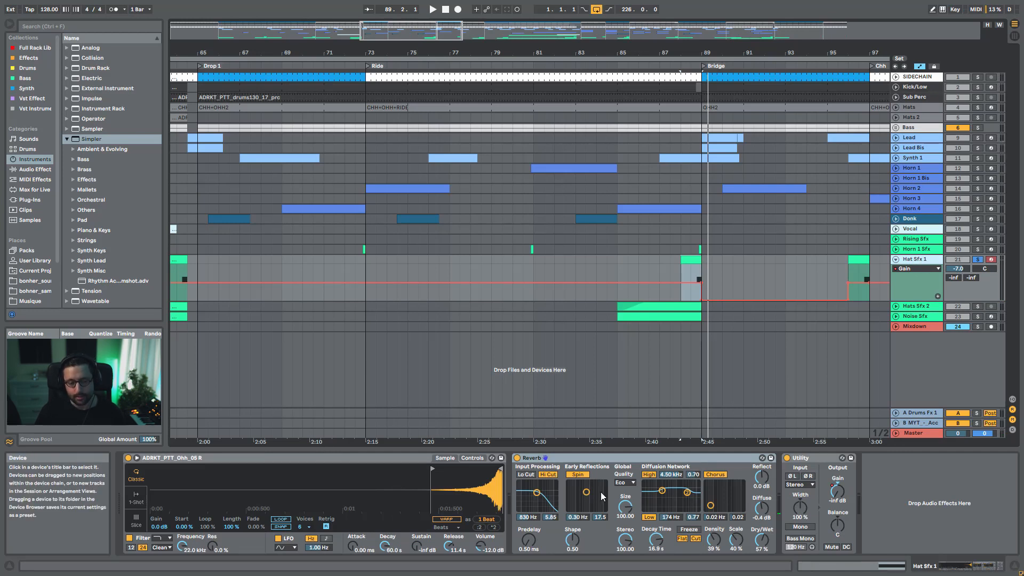
key("space")
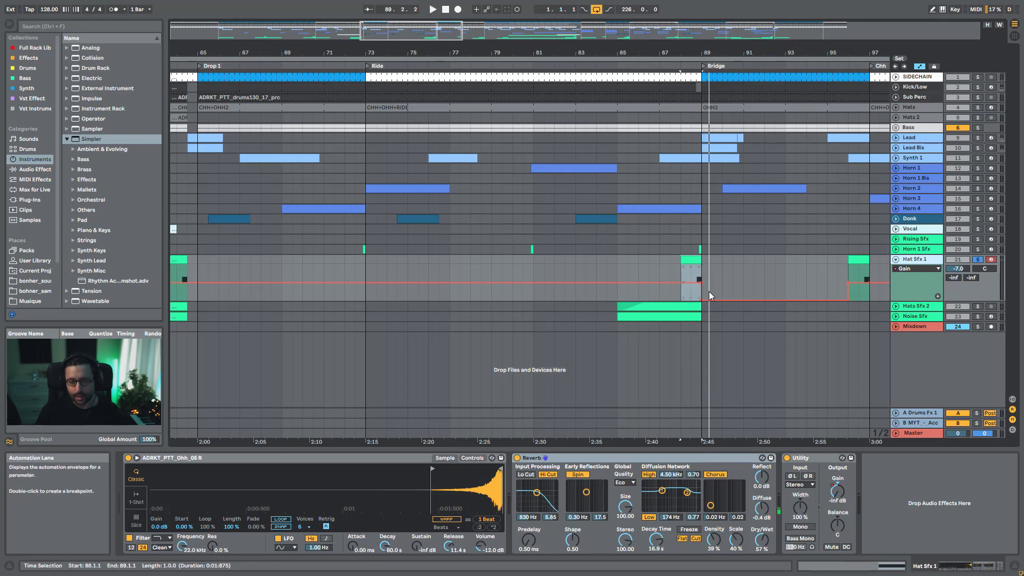
Audition the Hat Sfx 1 clip from bar 96.3 into the Chh section
left_click(860, 295)
key("space")
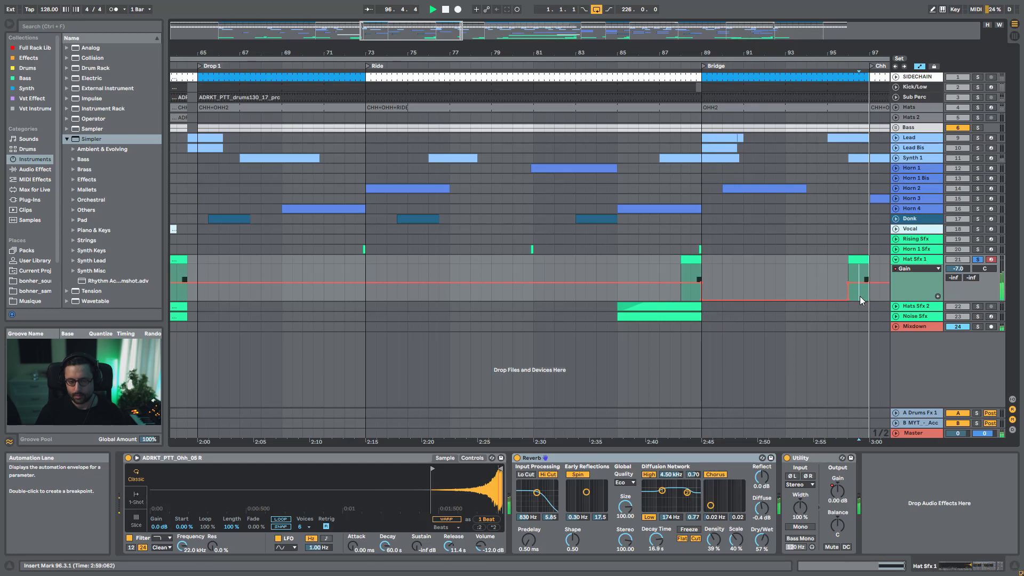
key("space")
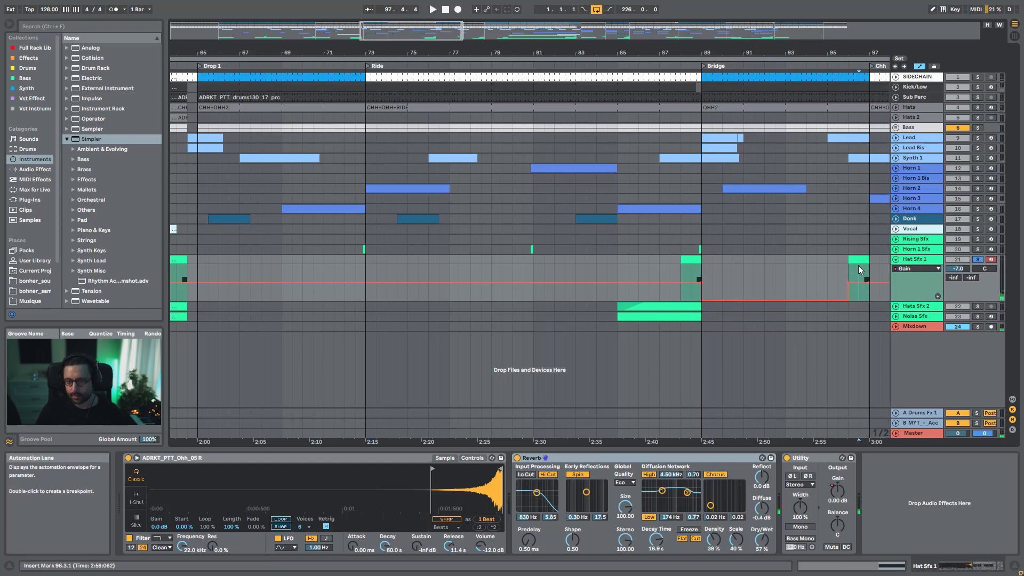
Unfold and solo the Hats Sfx 2 track and audition its clip from bar 85 towards the Bridge
left_click_drag(469, 53, 343, 44)
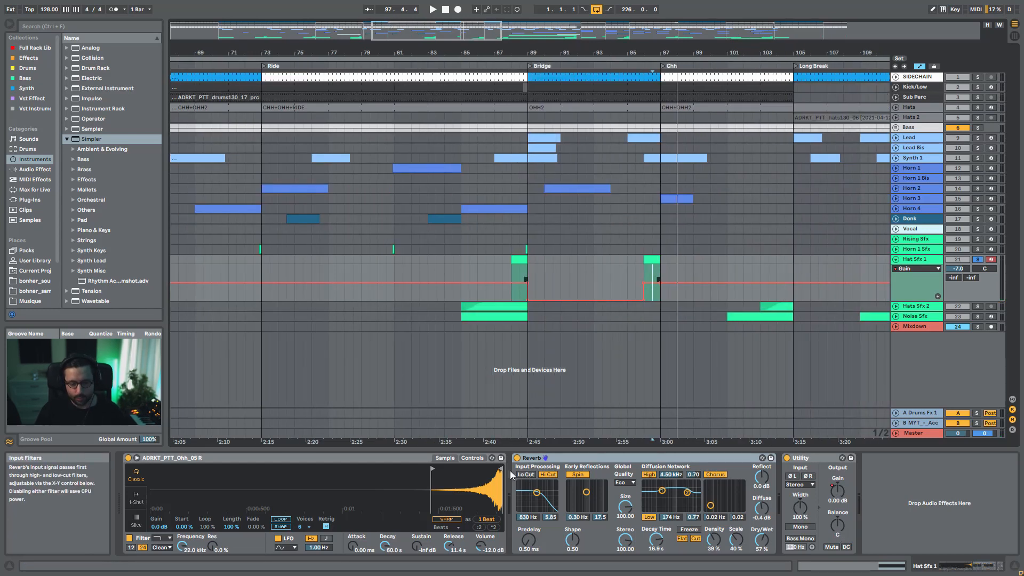
left_click(895, 259)
left_click(895, 260)
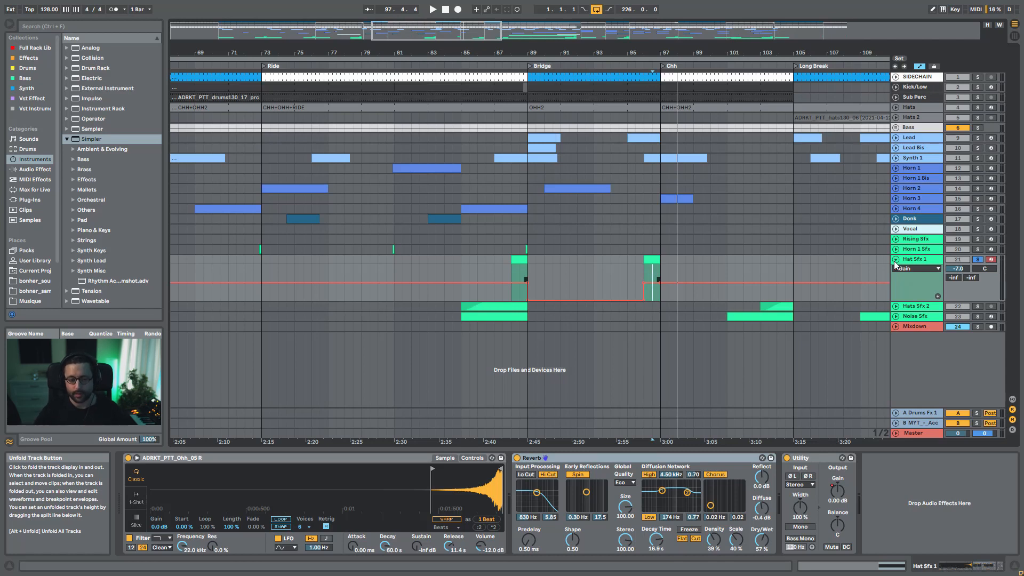
left_click(895, 306)
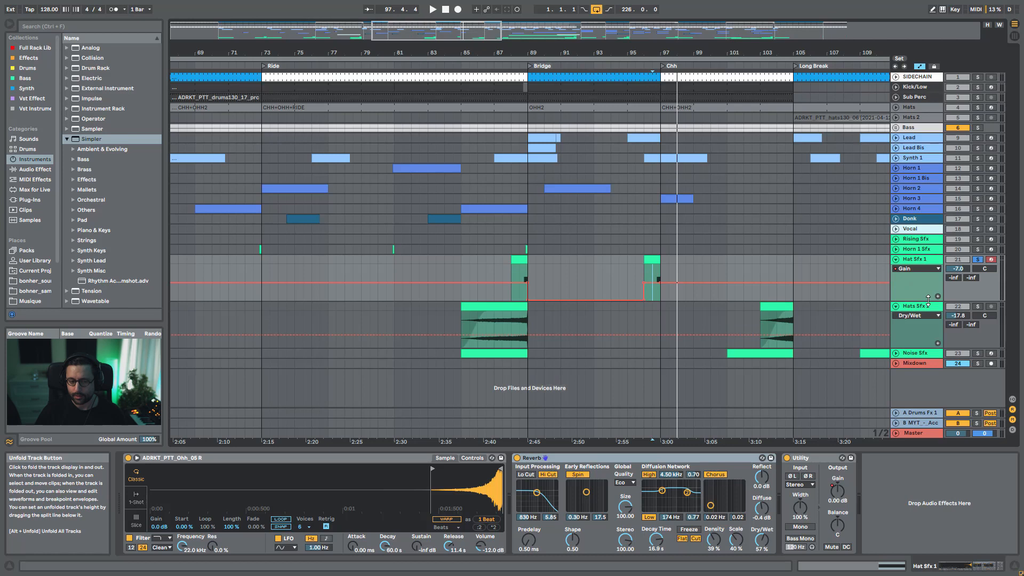
left_click(977, 308)
left_click(507, 318)
key("space")
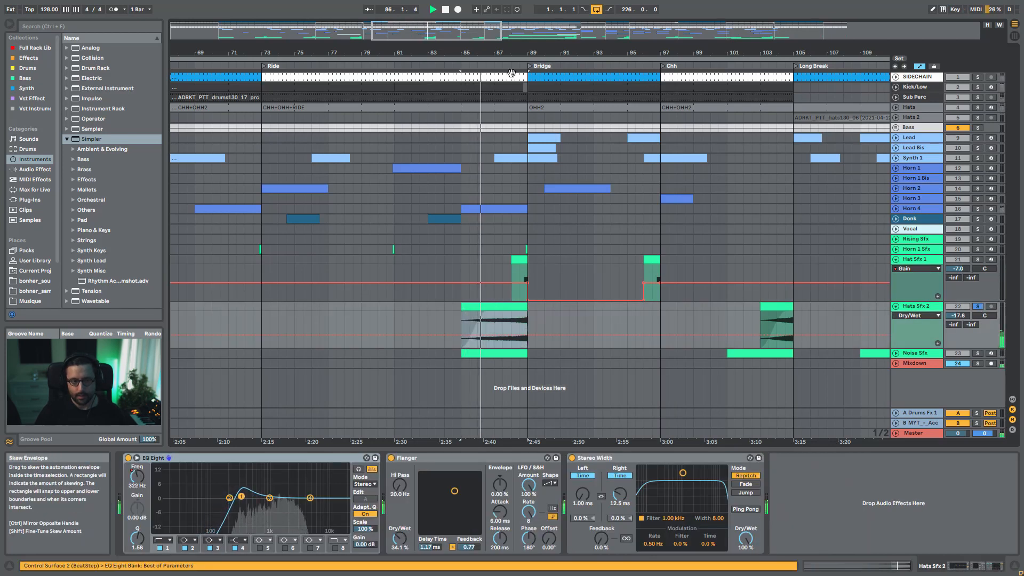
Open the Hats Sfx 2 clip starting at the Break, raise its gain to 0.00 dB, and audition it
left_click_drag(477, 43, 322, 35)
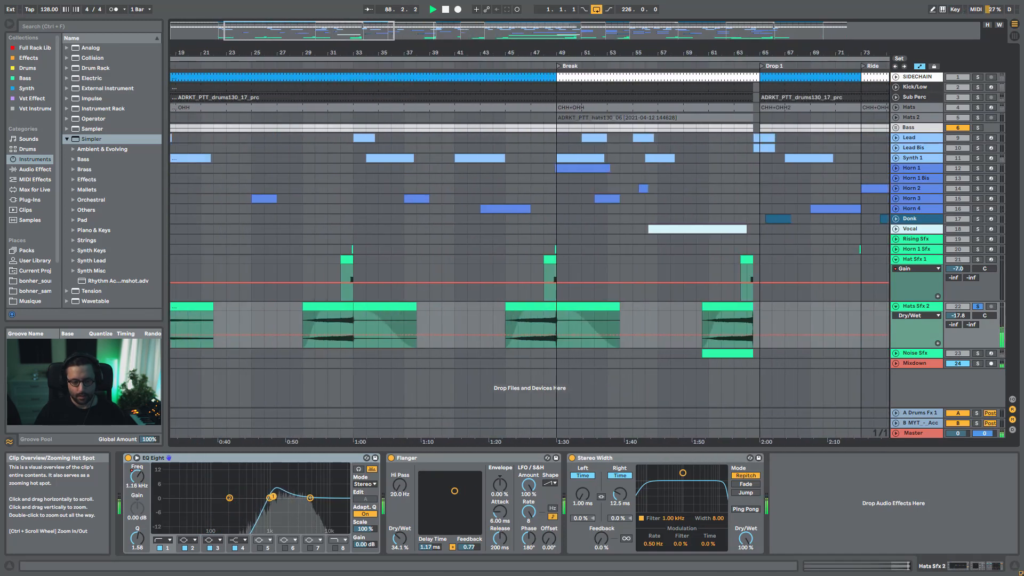
key("space")
double_click(583, 307)
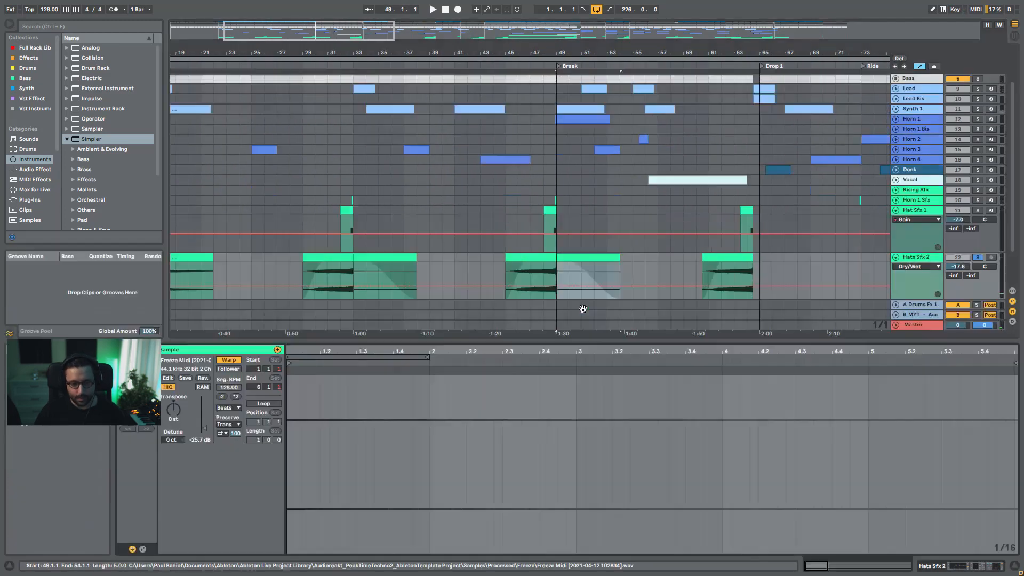
left_click_drag(204, 428, 204, 418)
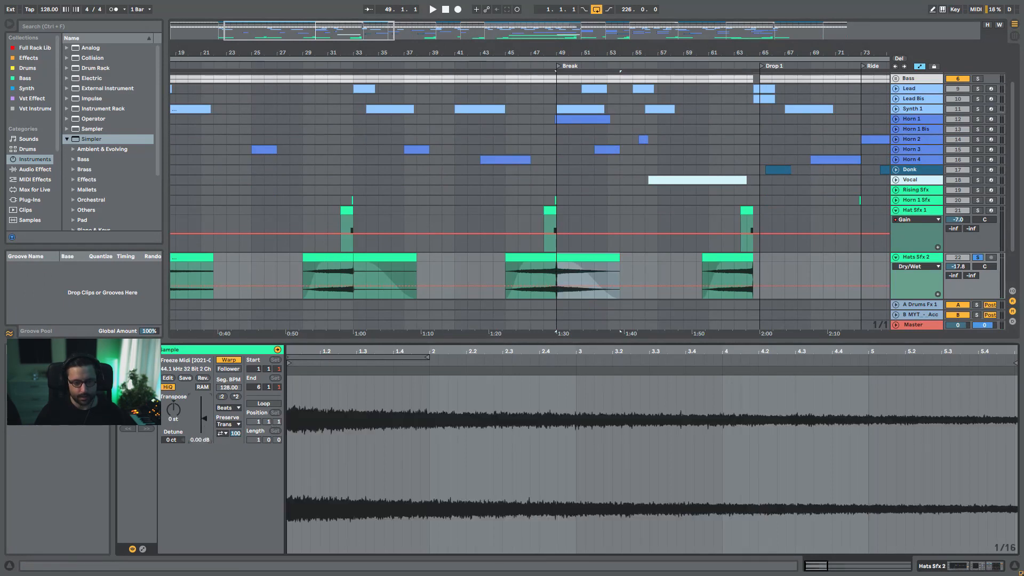
left_click(558, 270)
key("space")
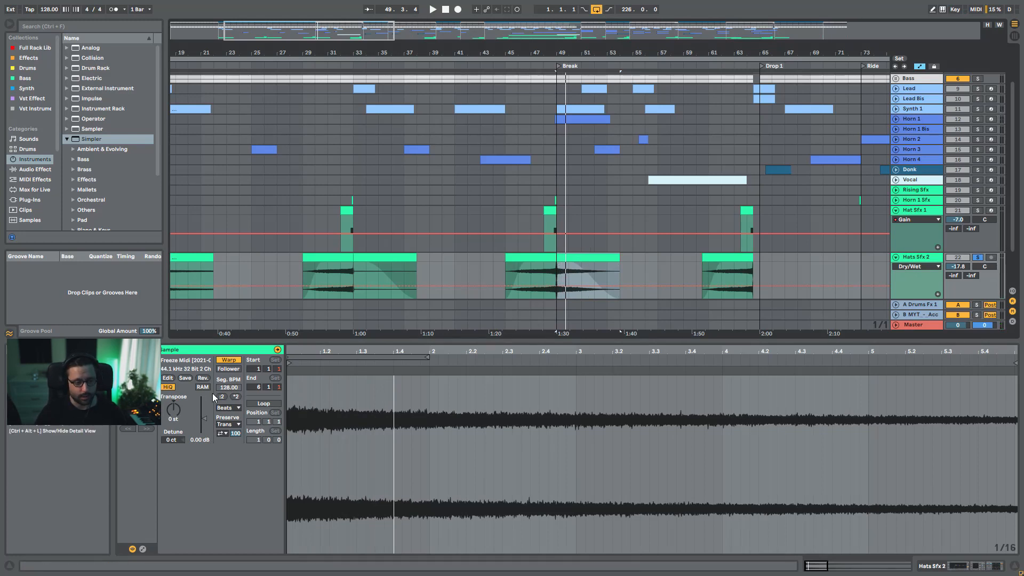
Reverse the Hats Sfx 2 clip at the Break and replace its fade-out with a long fade-in
left_click(203, 378)
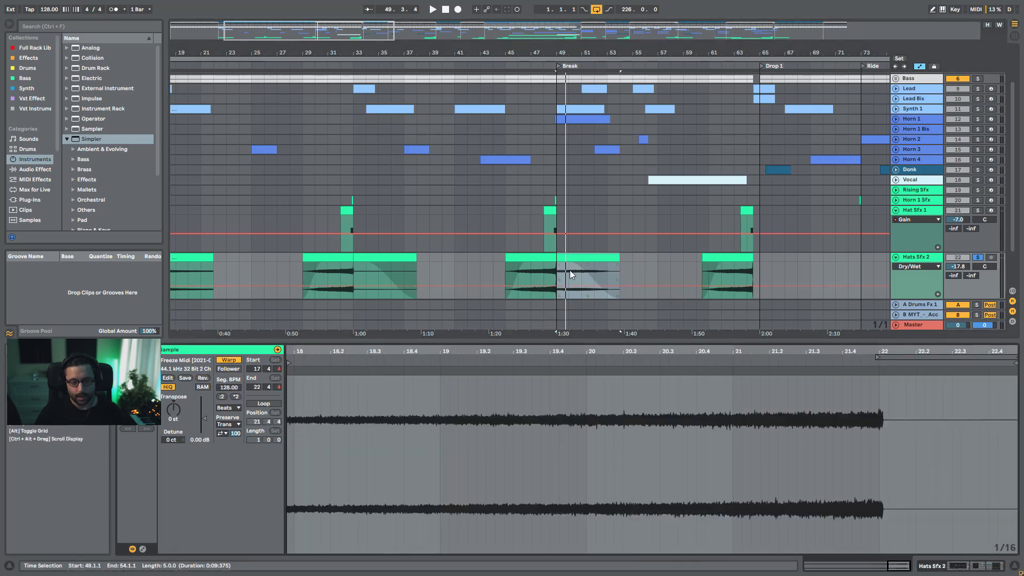
left_click(579, 269)
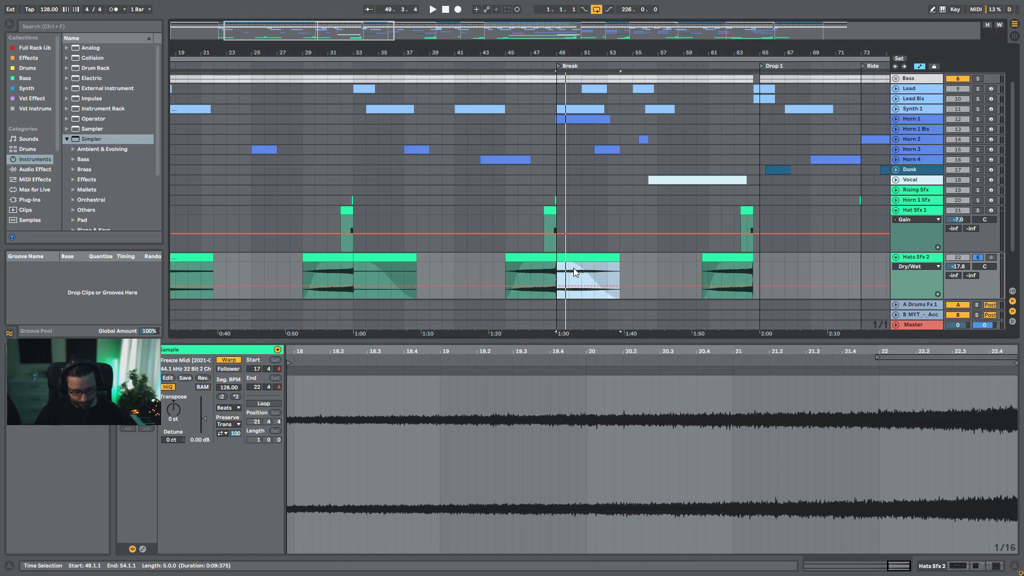
key("a")
left_click_drag(567, 267, 670, 266)
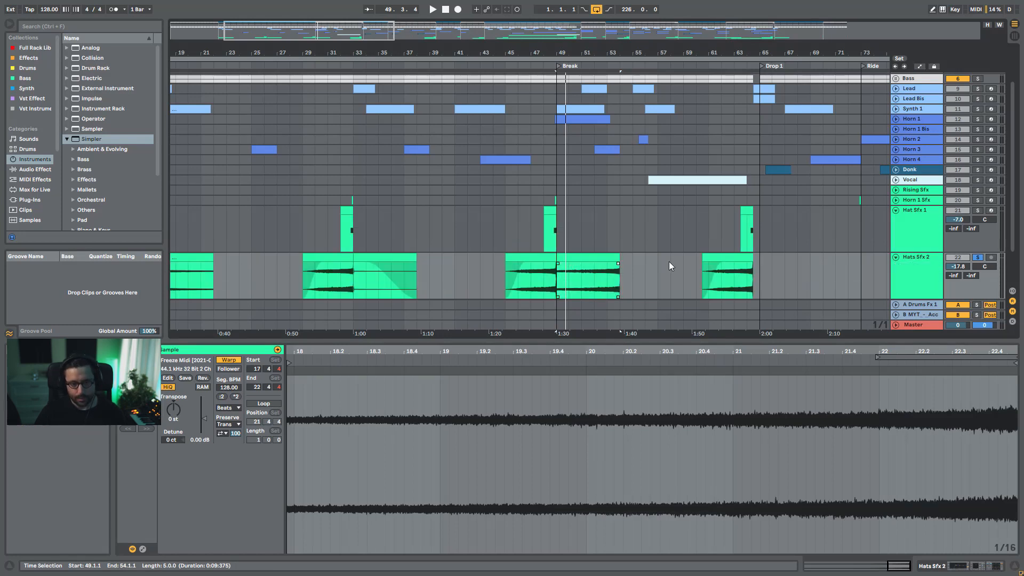
left_click_drag(561, 263, 610, 264)
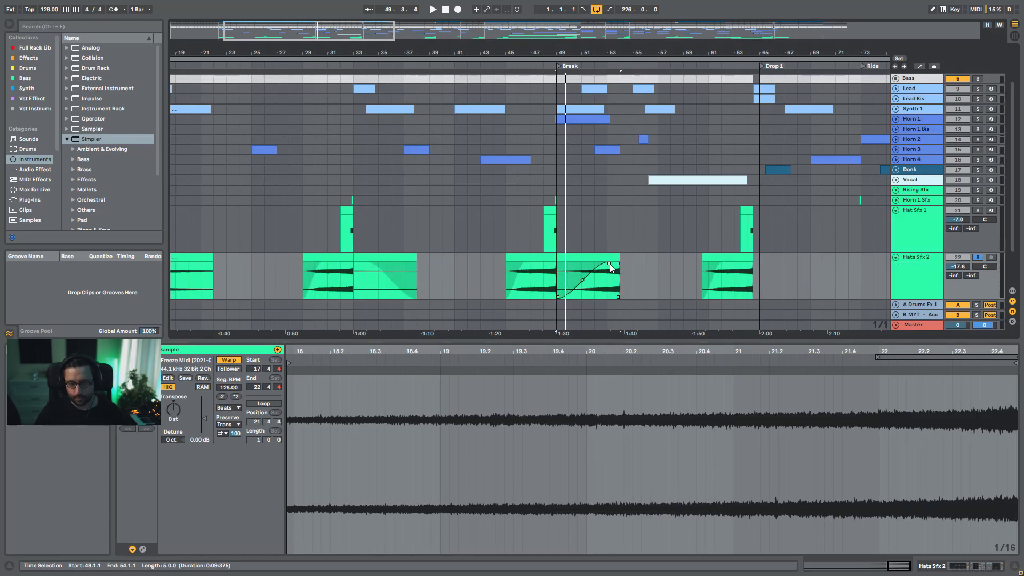
Undo the trial edits on the Hats Sfx 2 clip at the Break and select the clip
key("ctrl+z")
key("ctrl+z")
key("ctrl+z")
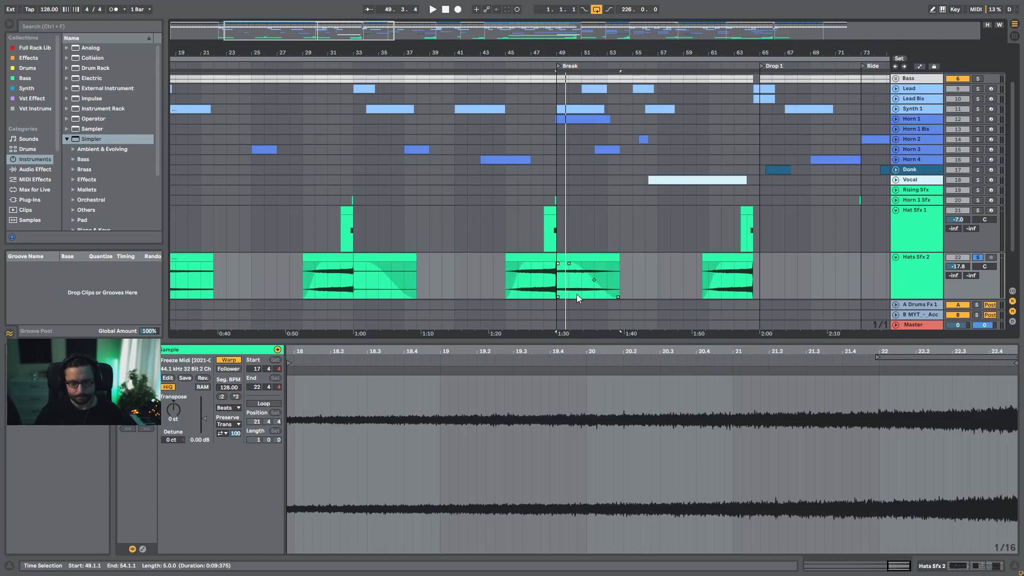
left_click(572, 257)
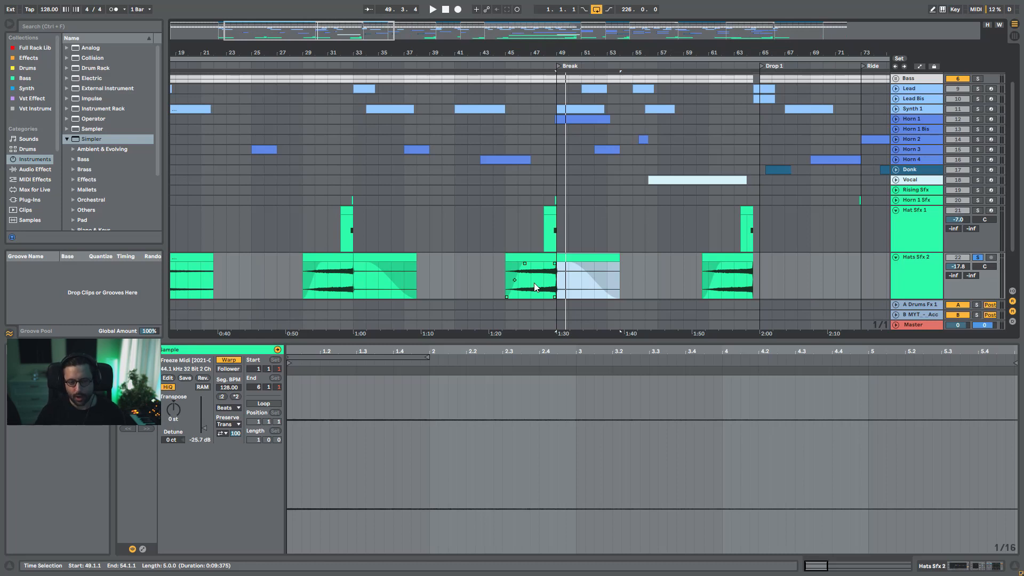
Play Hats Sfx 2 from bar 48 into the Break, then show the track's effects chain
left_click(556, 284)
left_click(546, 284)
key("space")
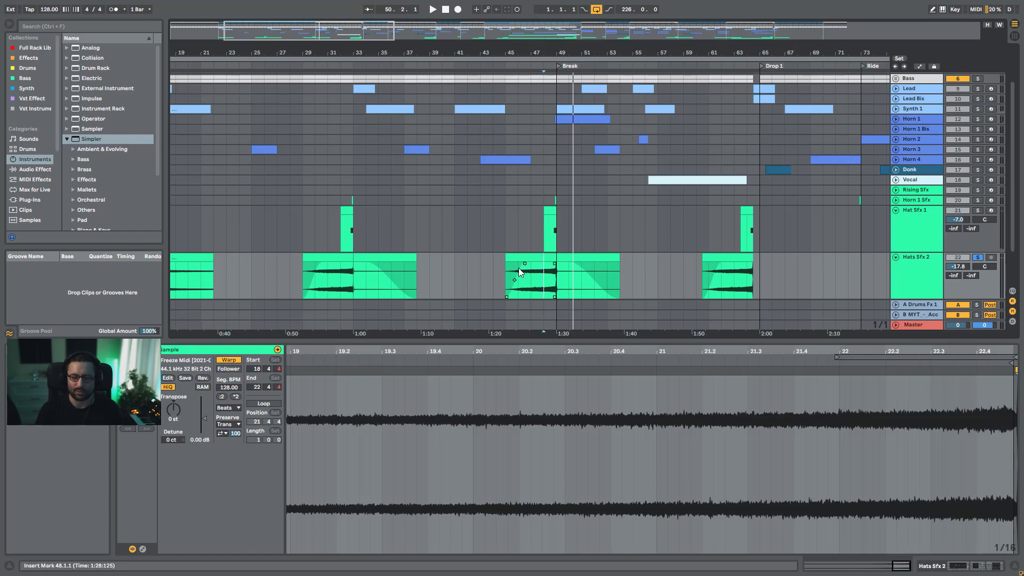
key("space")
left_click(527, 283)
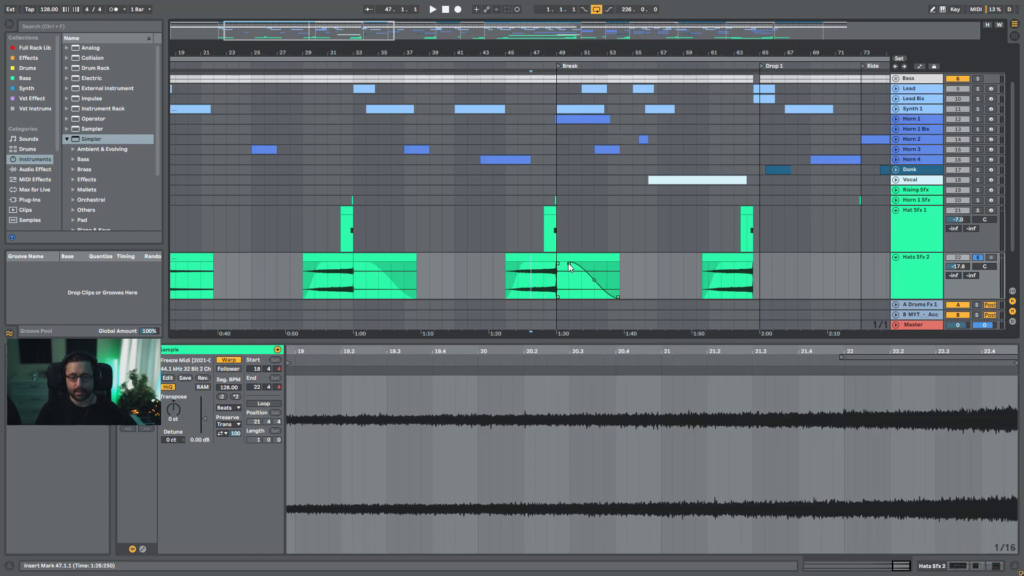
left_click(915, 267)
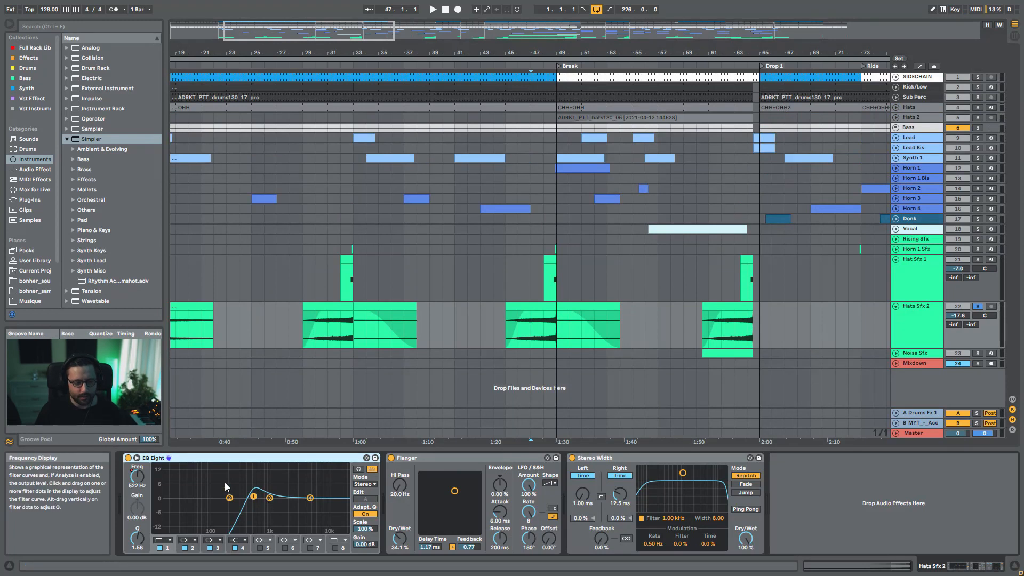
Show the EQ Eight frequency automation on Hats Sfx 2 and audition the track with the Flanger switched off and back on
key("a")
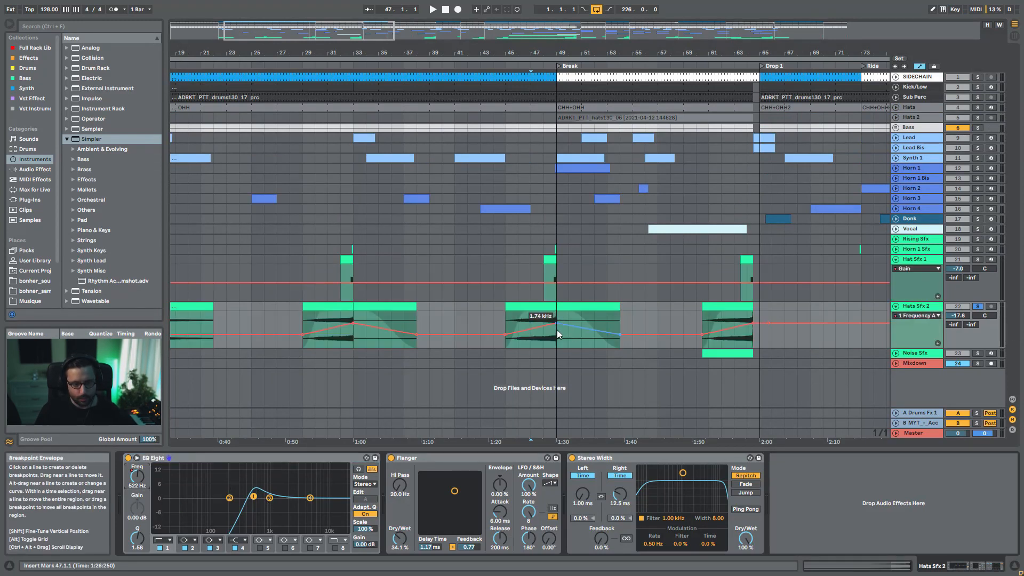
key("space")
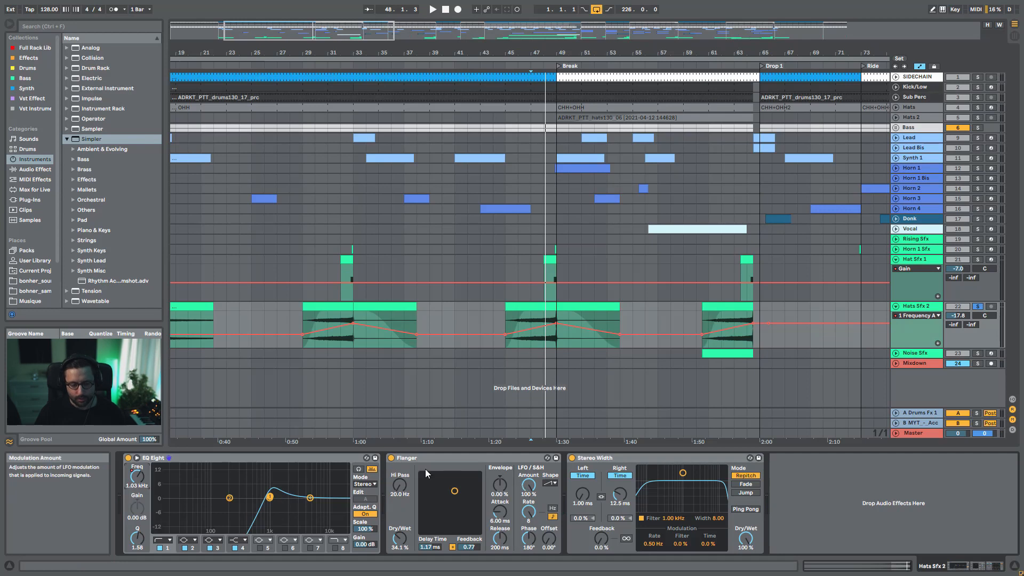
left_click(391, 457)
key("space")
left_click(390, 458)
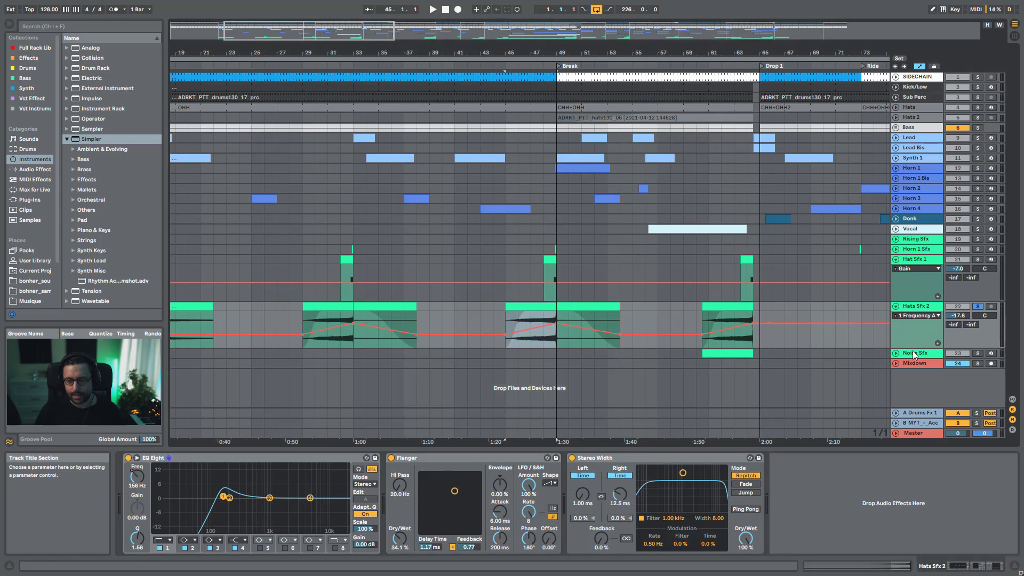
Unfold the Noise Sfx track, fold Hat Sfx 1 and Hats Sfx 2, and set the start point at bar 113 in the Long Break
left_click(895, 353)
left_click(896, 306)
left_click(896, 259)
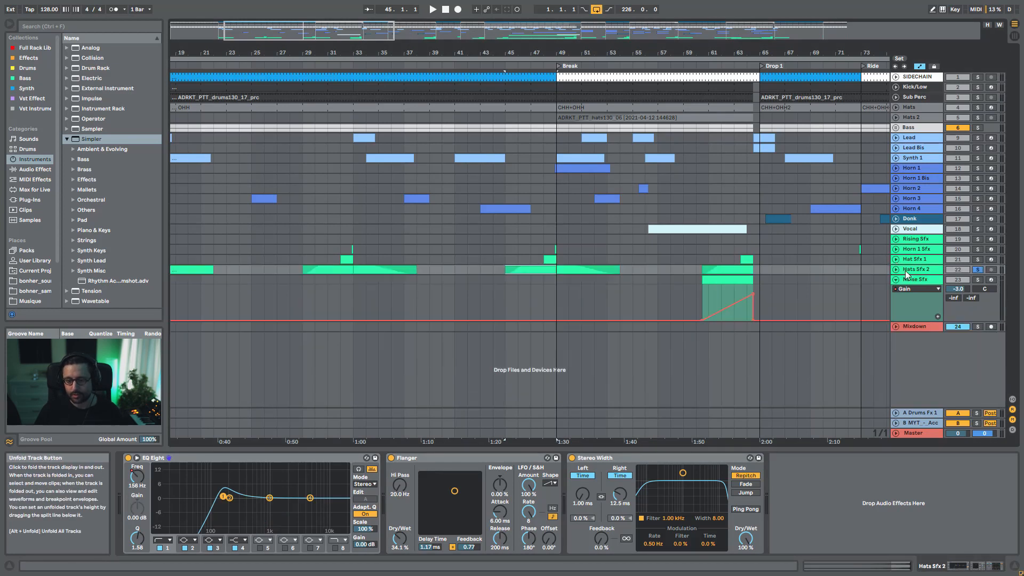
left_click_drag(533, 30, 573, 30)
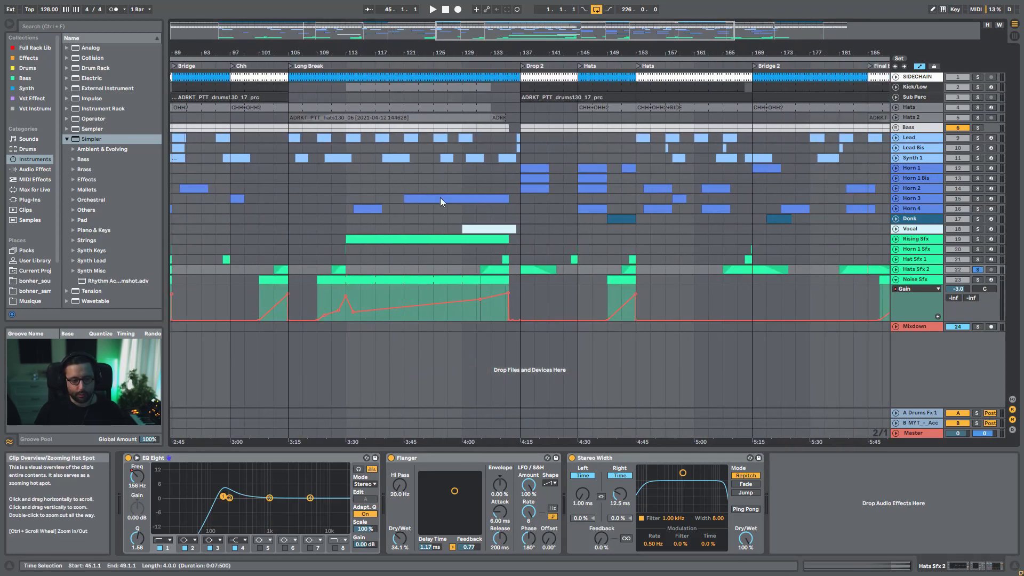
left_click(347, 292)
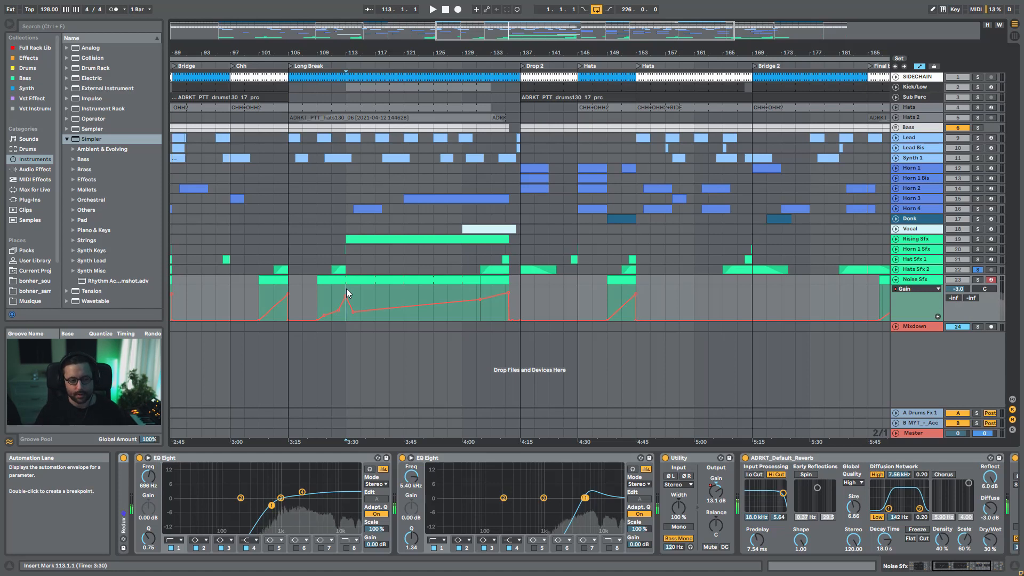
Solo Noise Sfx and audition its gain ramp through the Long Break from bars 113, 125 and 131
left_click(977, 279)
key("space")
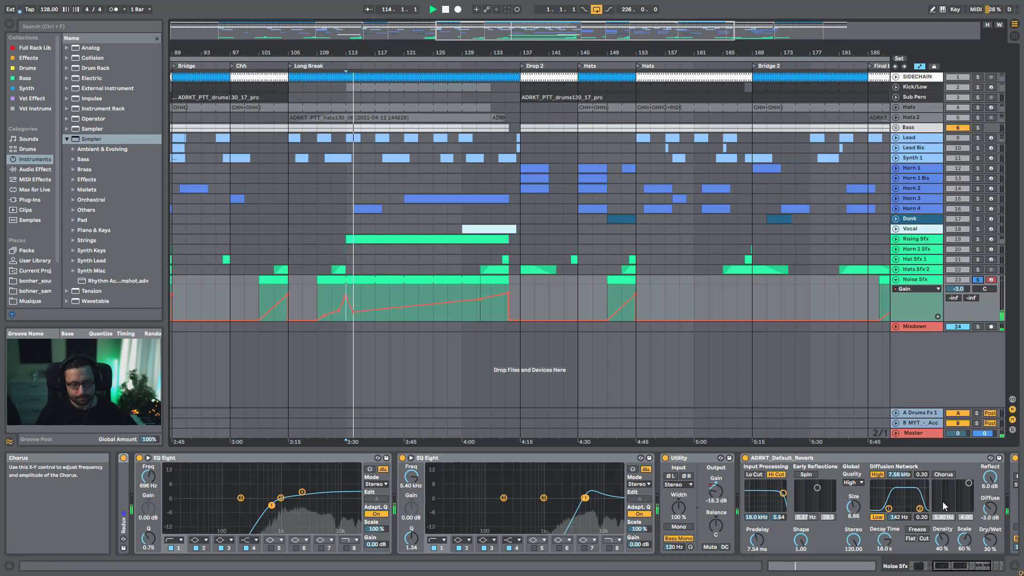
left_click_drag(958, 565, 960, 565)
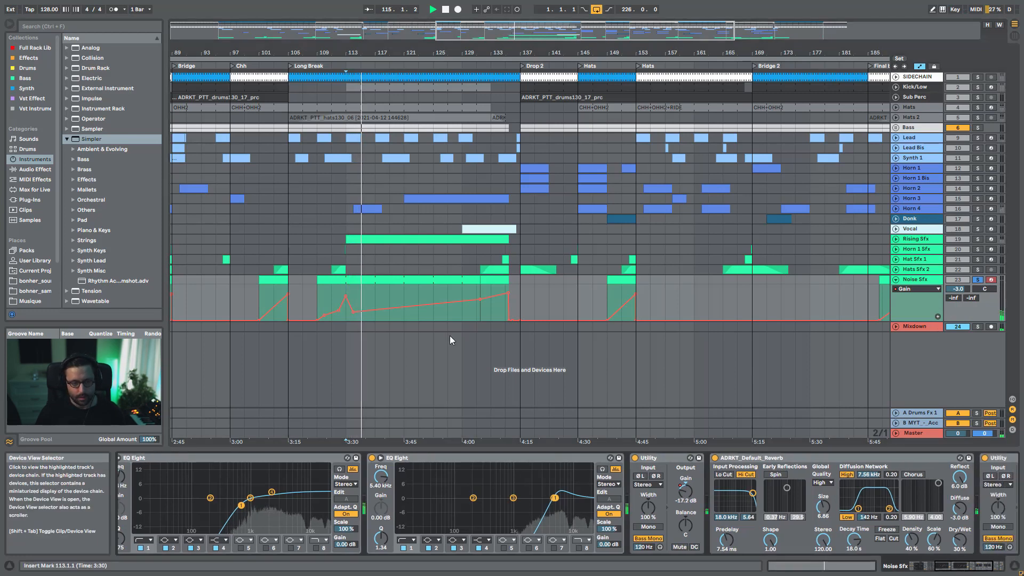
left_click(428, 292)
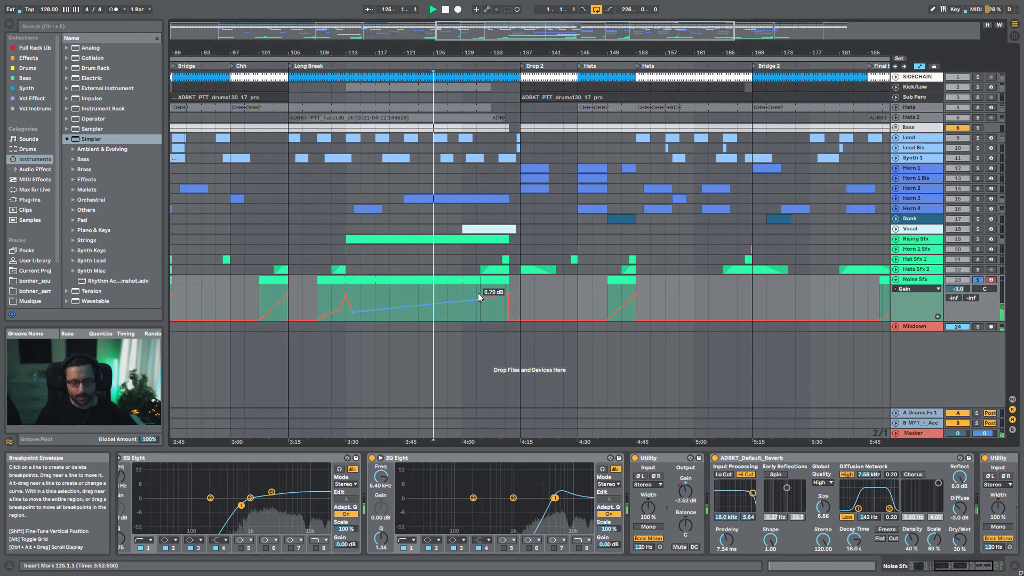
left_click(478, 291)
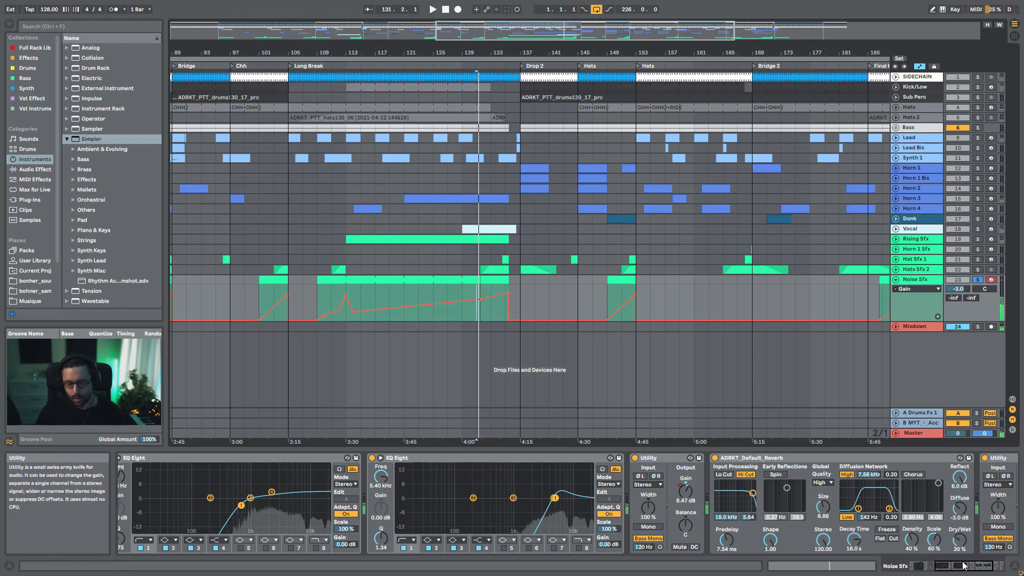
left_click(679, 291)
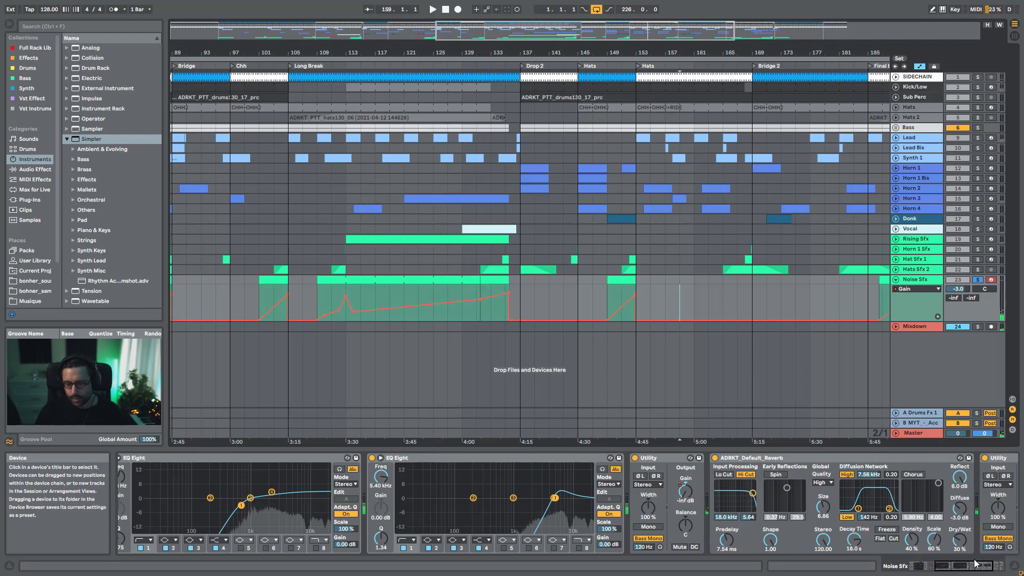
Bypass the Limiter, the ADRKT_Default_Reverb and both Utility devices on Noise Sfx
left_click(1001, 564)
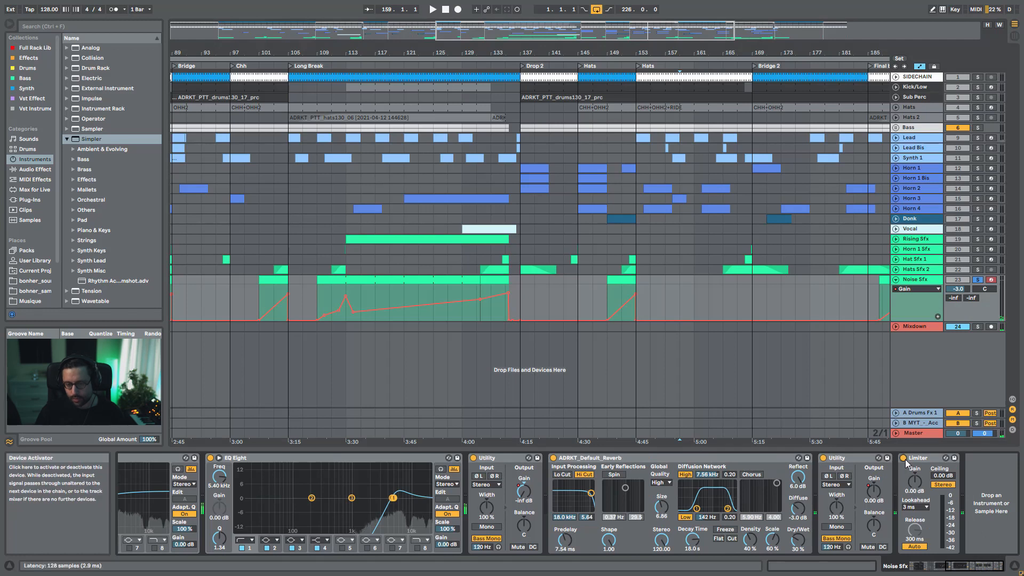
left_click(823, 457)
left_click(554, 459)
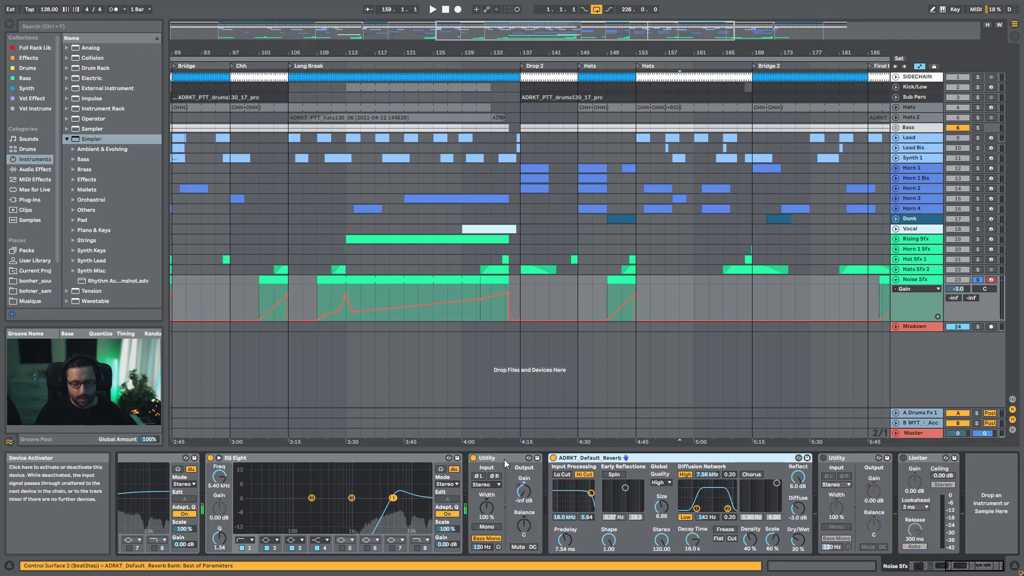
left_click(553, 458)
left_click(472, 457)
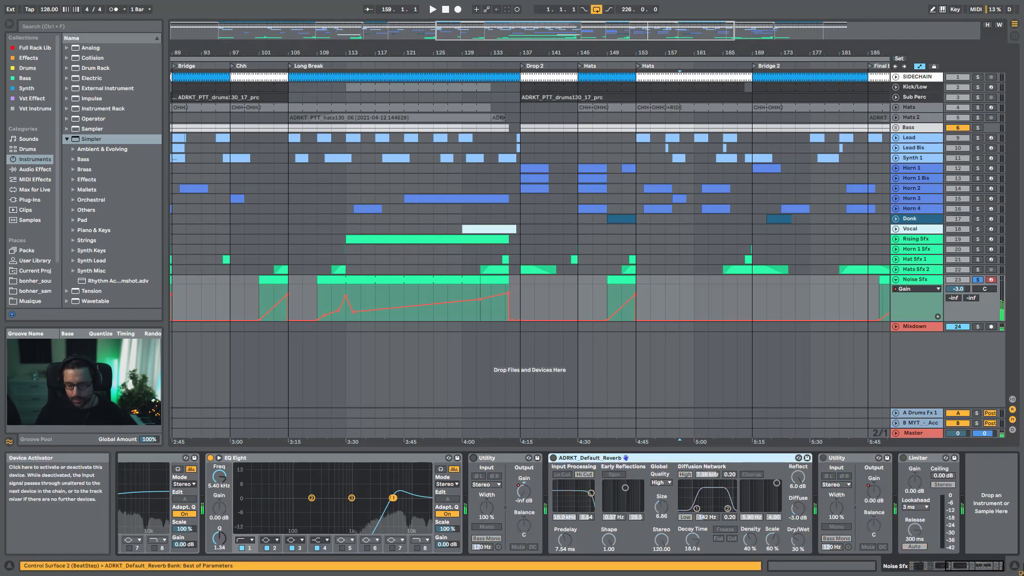
Bypass the three EQ Eights and the Redux near the start of the Noise Sfx chain
left_click_drag(977, 567, 898, 566)
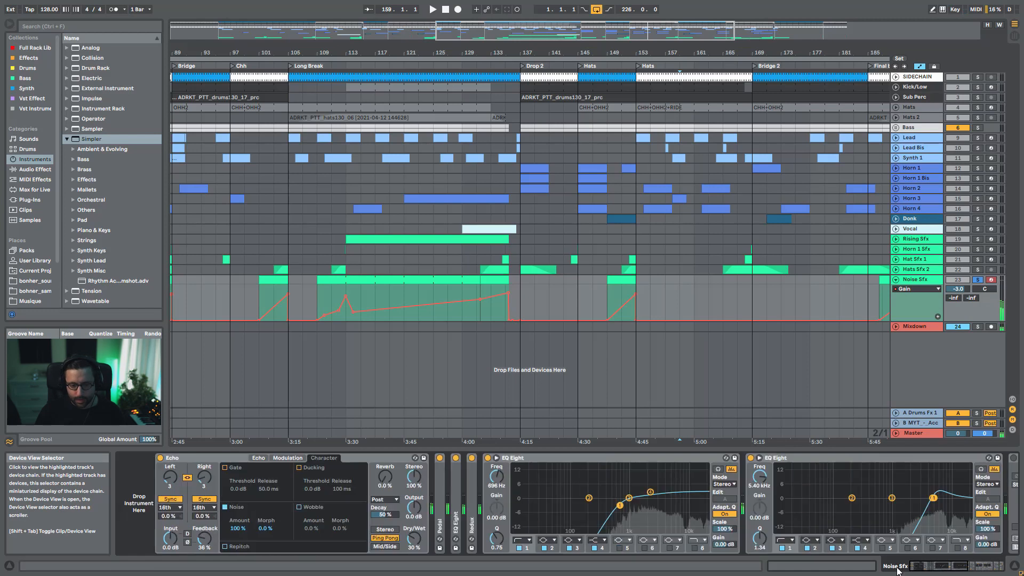
left_click(751, 458)
left_click(495, 458)
left_click(496, 458)
left_click(487, 458)
left_click(472, 459)
left_click(455, 458)
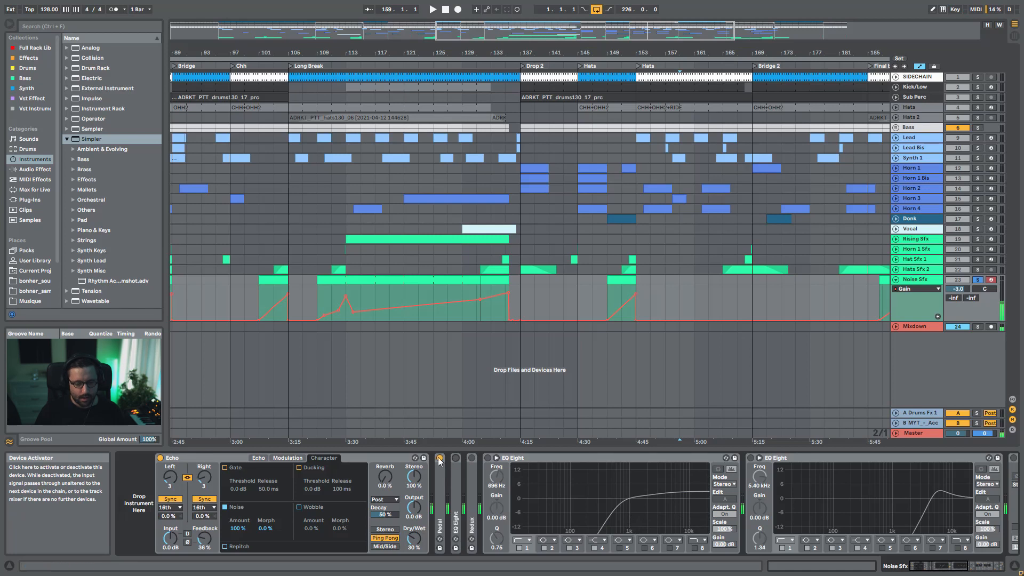
Switch the Echo off and back on to isolate the noise source, and try out its Noise Amount
left_click(160, 458)
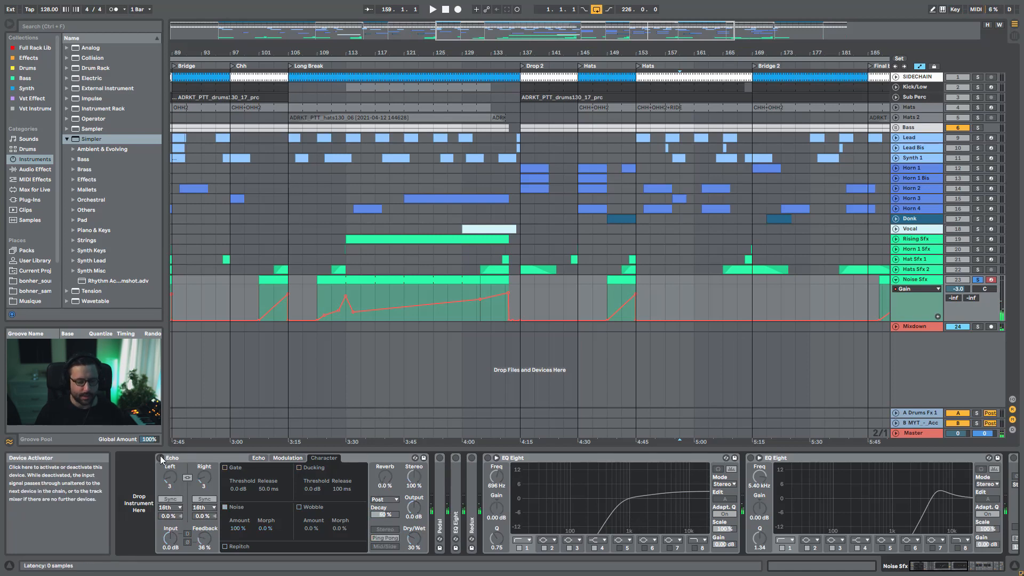
left_click(161, 457)
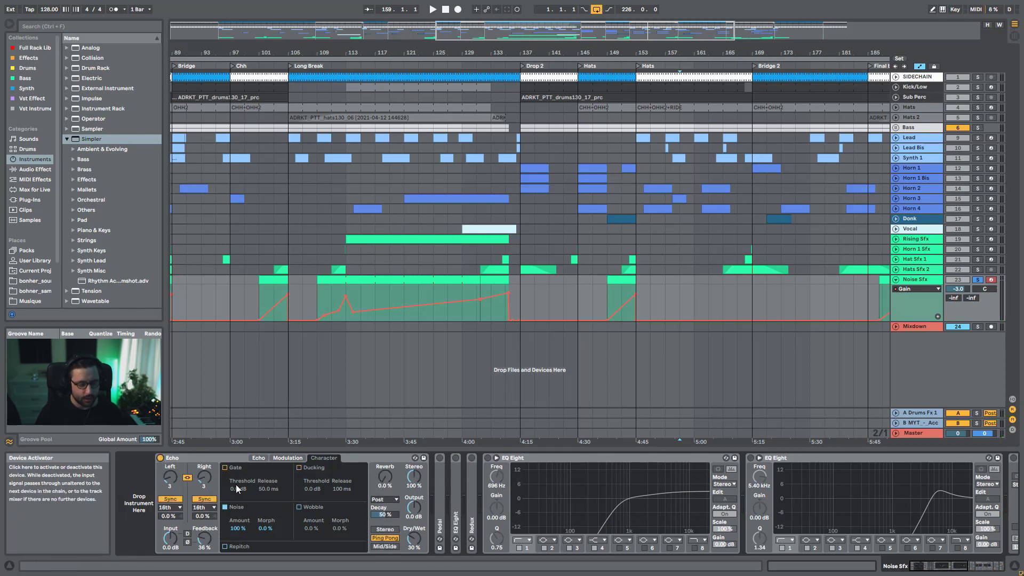
left_click_drag(236, 527, 236, 572)
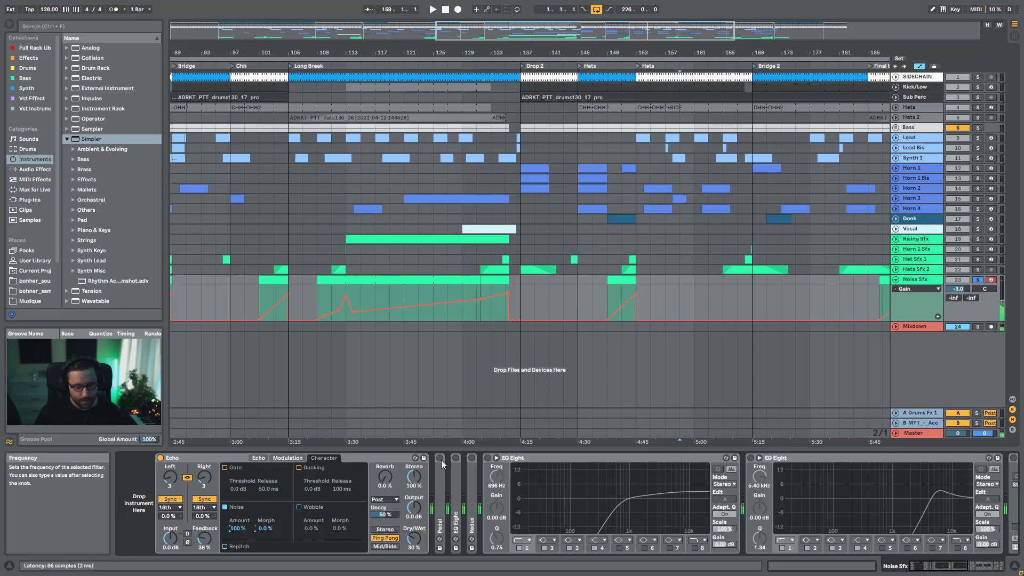
Re-enable and unfold the Pedal, the EQ Eight after it and the Redux to rebuild the noise sound
double_click(441, 486)
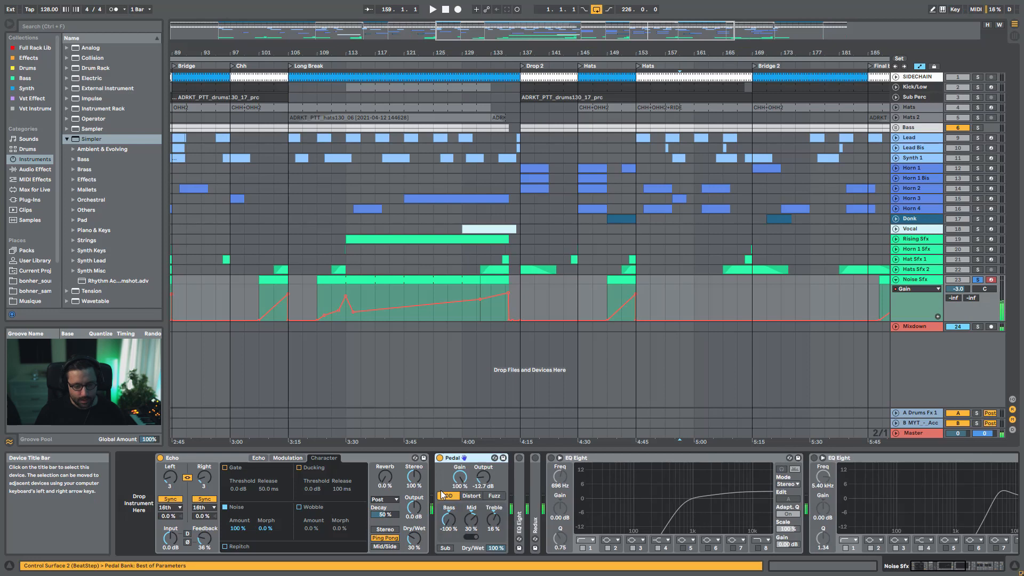
double_click(519, 463)
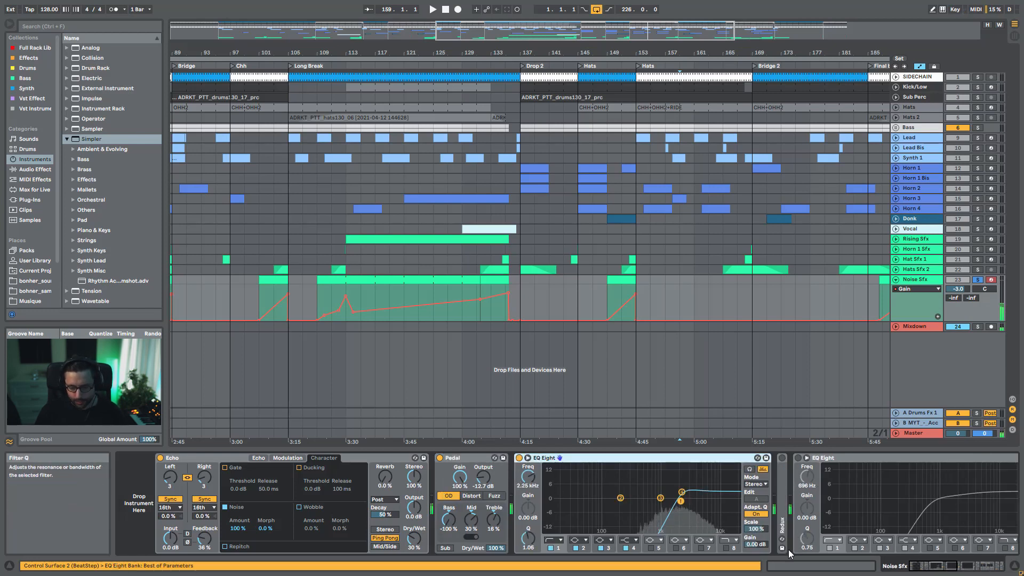
double_click(785, 481)
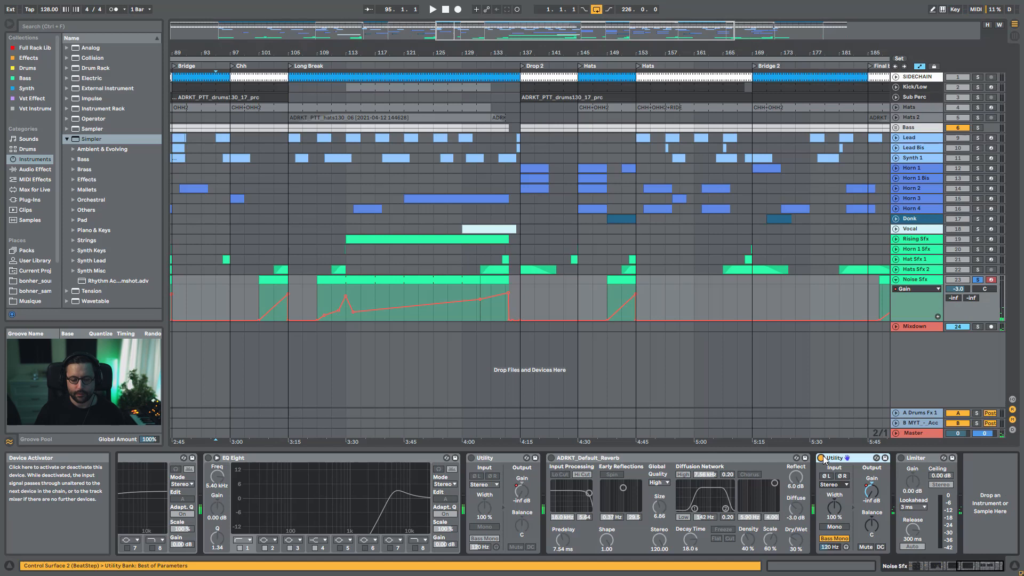
Test the final Utility and switch it off again, then re-enable the 696 Hz EQ Eight after the Redux
mouse_move(988, 567)
left_mouse_down()
mouse_move(969, 566)
mouse_move(989, 565)
left_mouse_up()
left_click(821, 458)
left_click(950, 565)
left_click(970, 566)
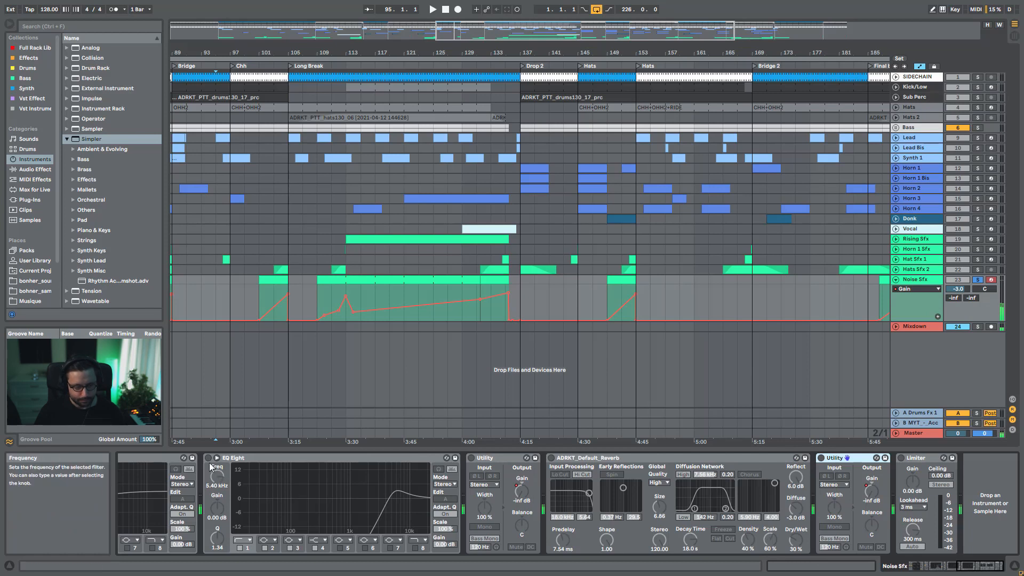
left_click(145, 458)
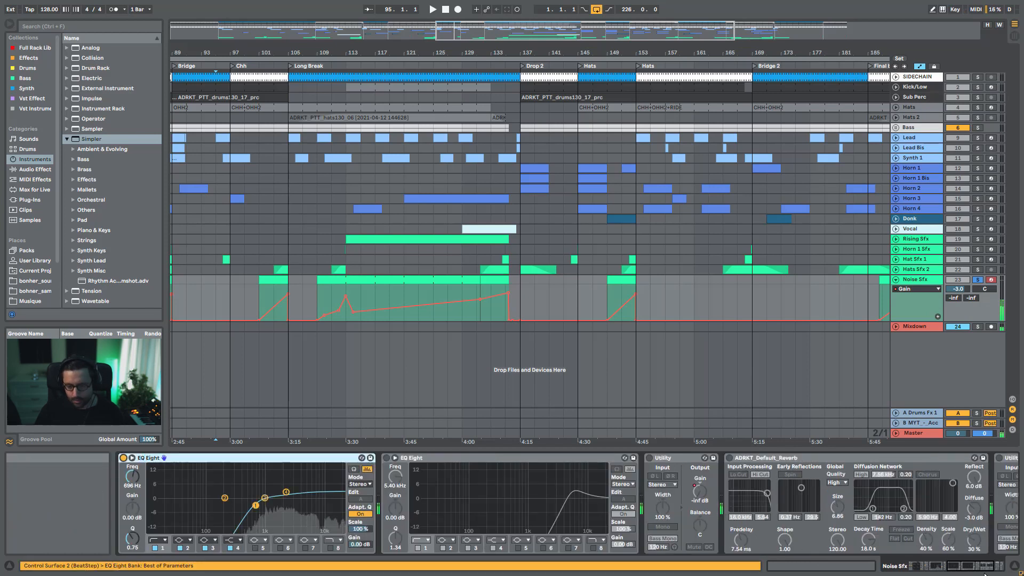
left_click(954, 569)
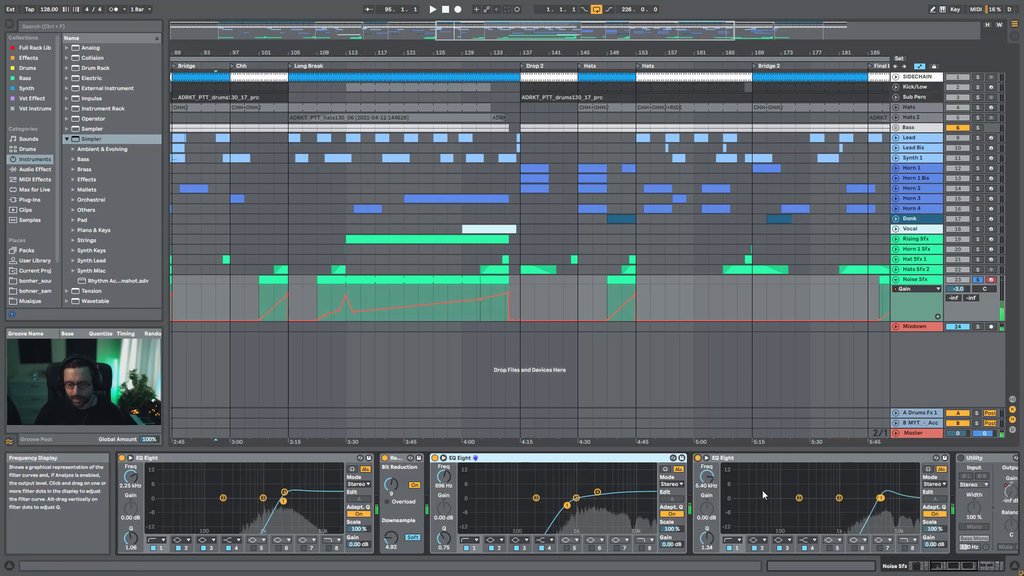
Audition Noise Sfx from bar 95 with the 5.40 kHz EQ Eight bypassed, and leave that EQ enabled
mouse_move(706, 476)
left_mouse_down()
mouse_move(706, 496)
mouse_move(707, 476)
left_mouse_up()
key("space")
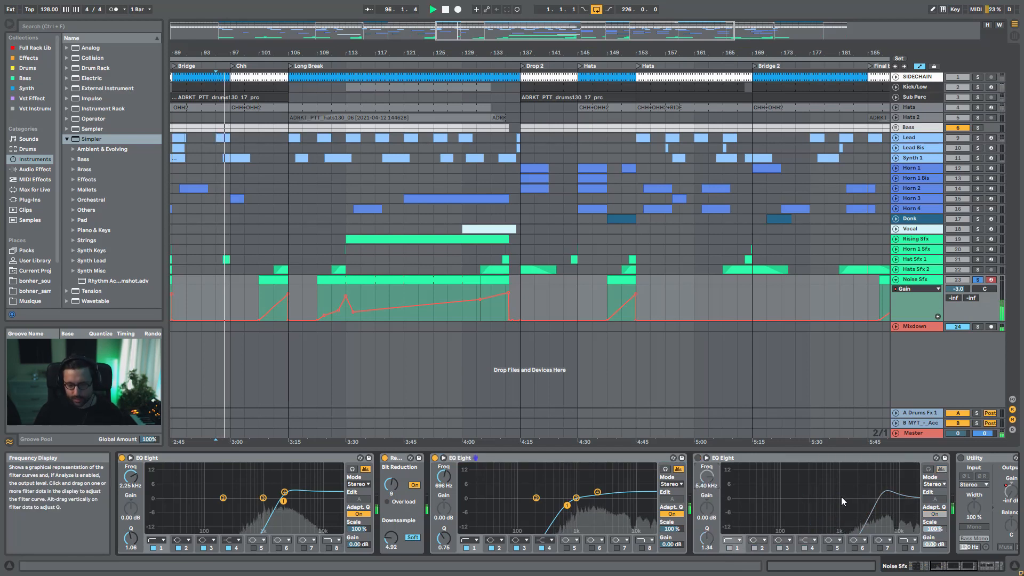
key("space")
left_click(697, 457)
left_click(697, 457)
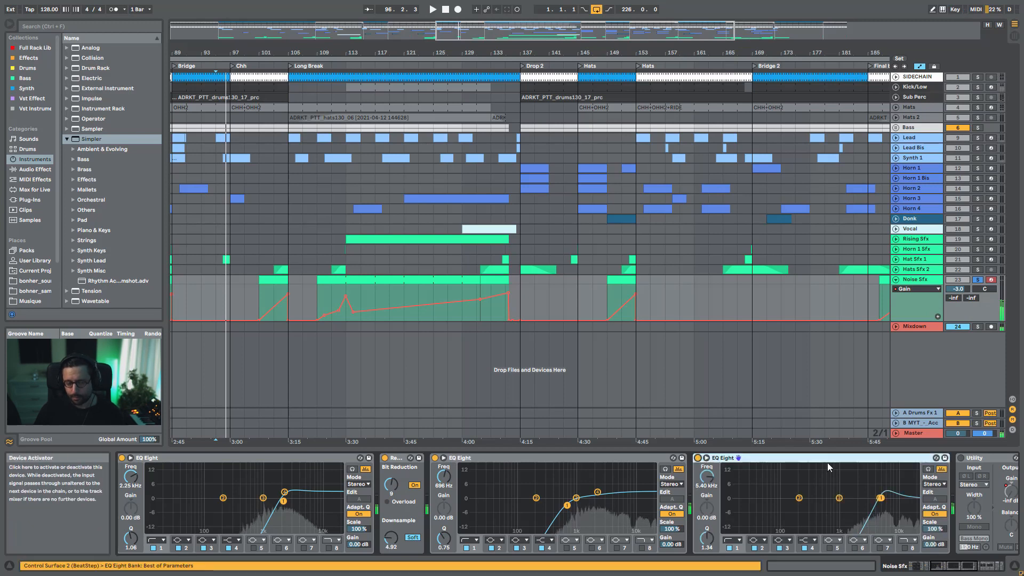
Re-enable the Utility after the 5.40 kHz EQ Eight and select its Gain control to show the automation
scroll(655, 457, "down", 3)
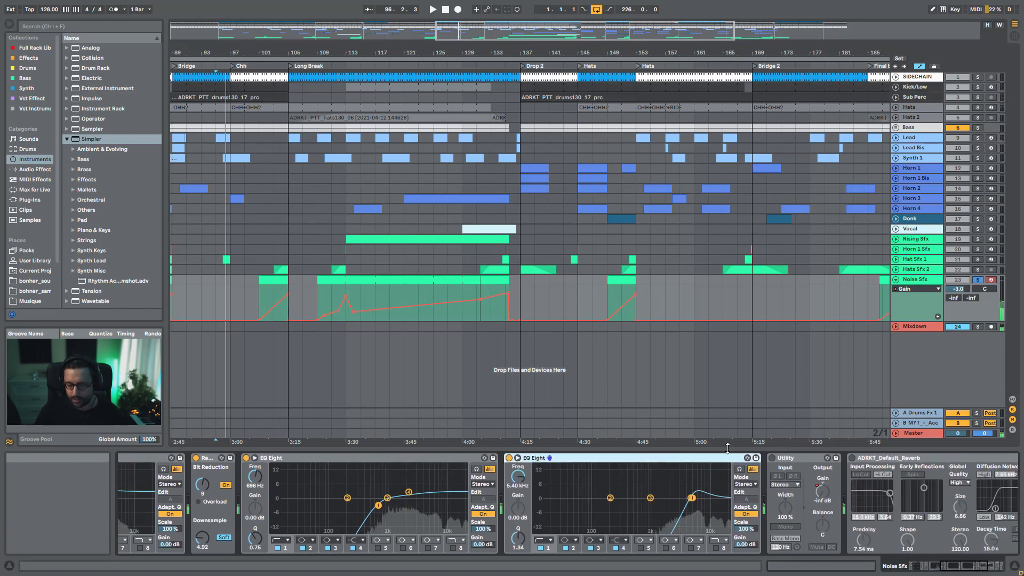
left_click(772, 457)
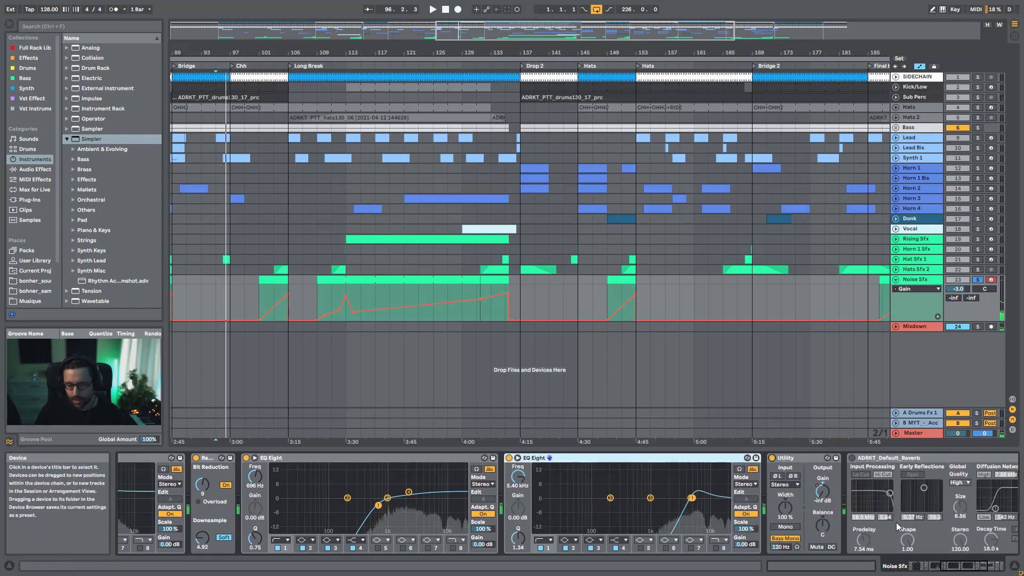
left_click(823, 496)
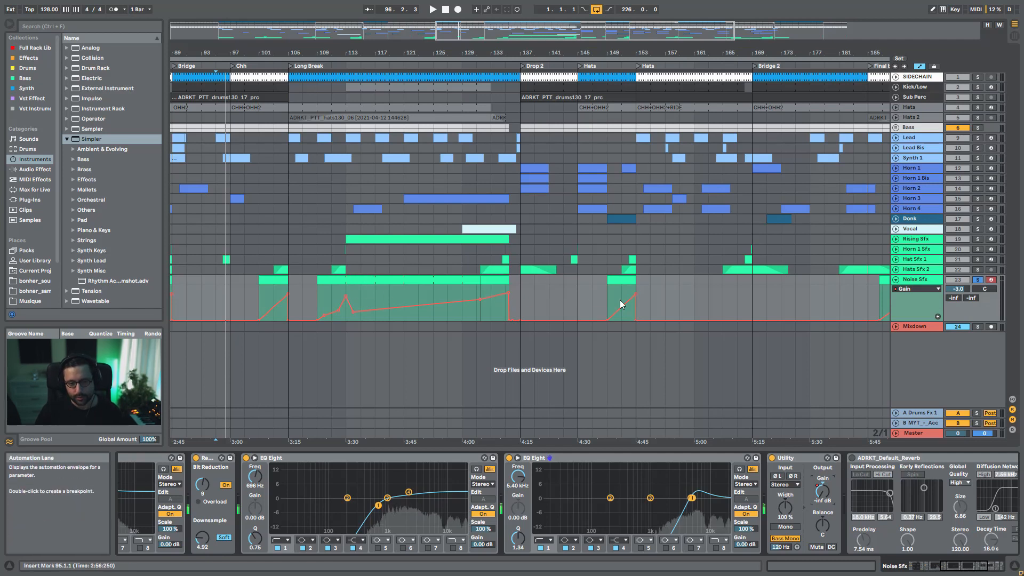
Play the Long Break from bar 109, comparing Noise Sfx soloed with the full mix, then solo Hats Sfx 2
left_click(321, 295)
key("space")
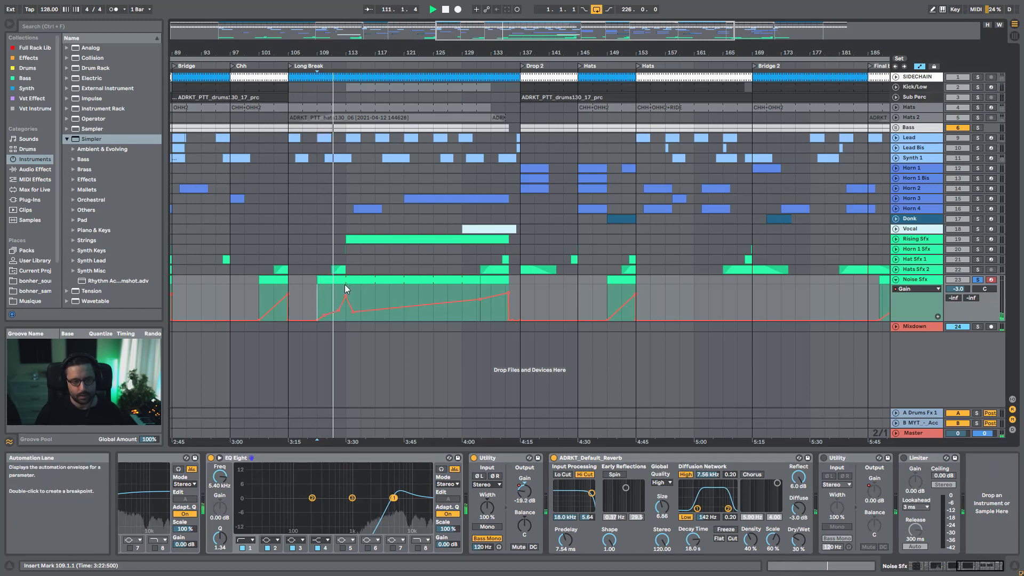
left_click(978, 280)
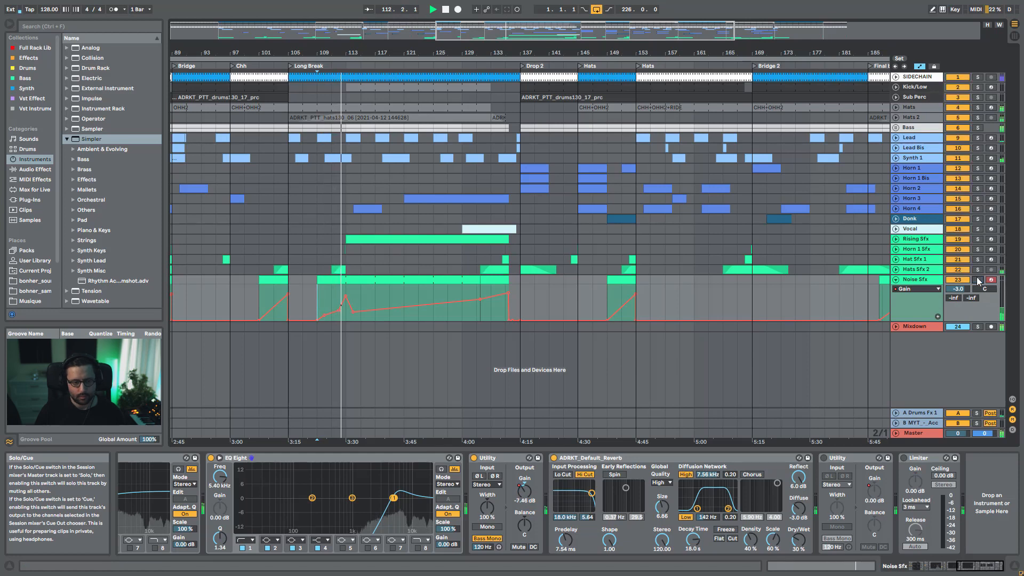
left_click(978, 280)
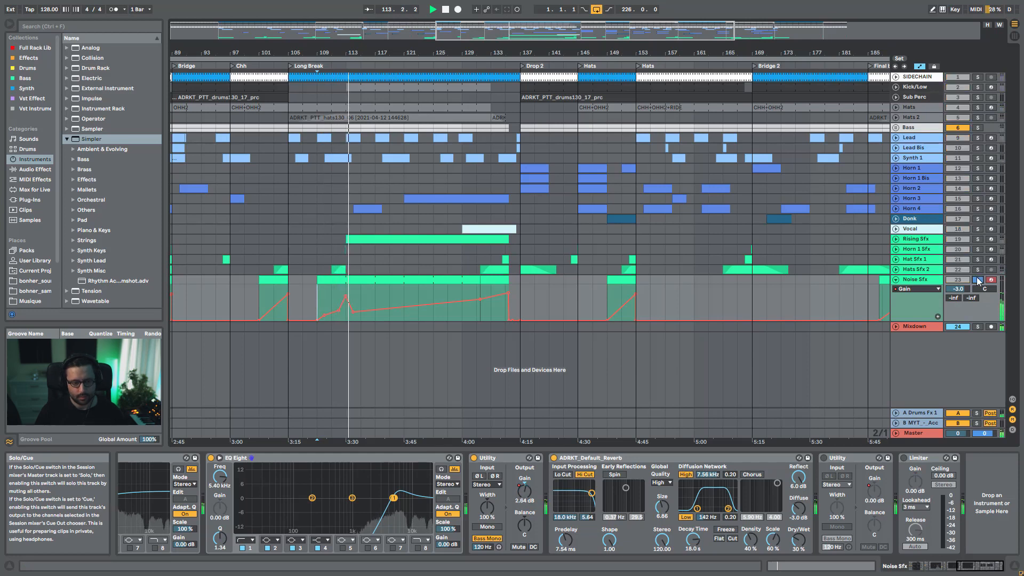
left_click(978, 280)
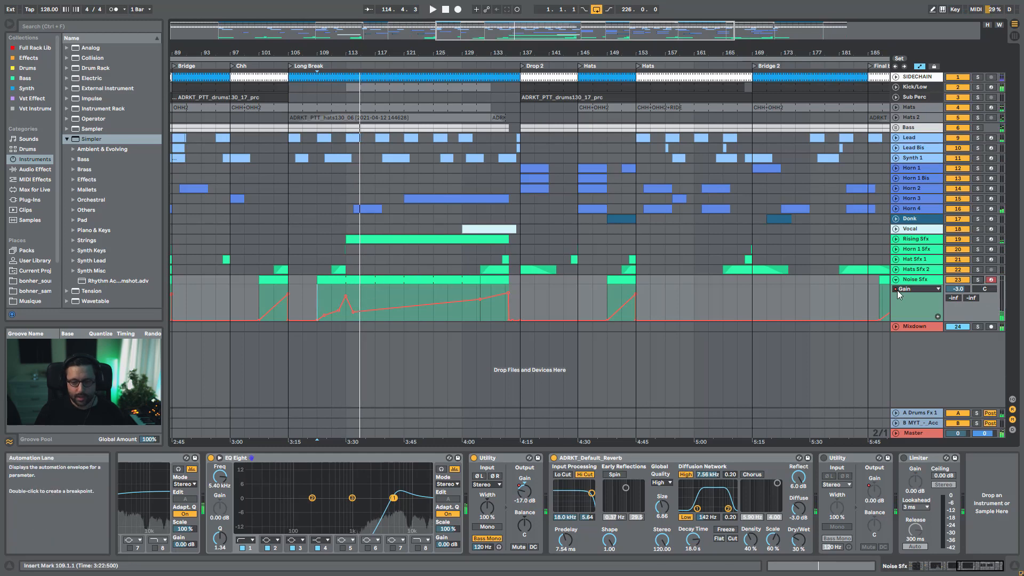
left_click(978, 269)
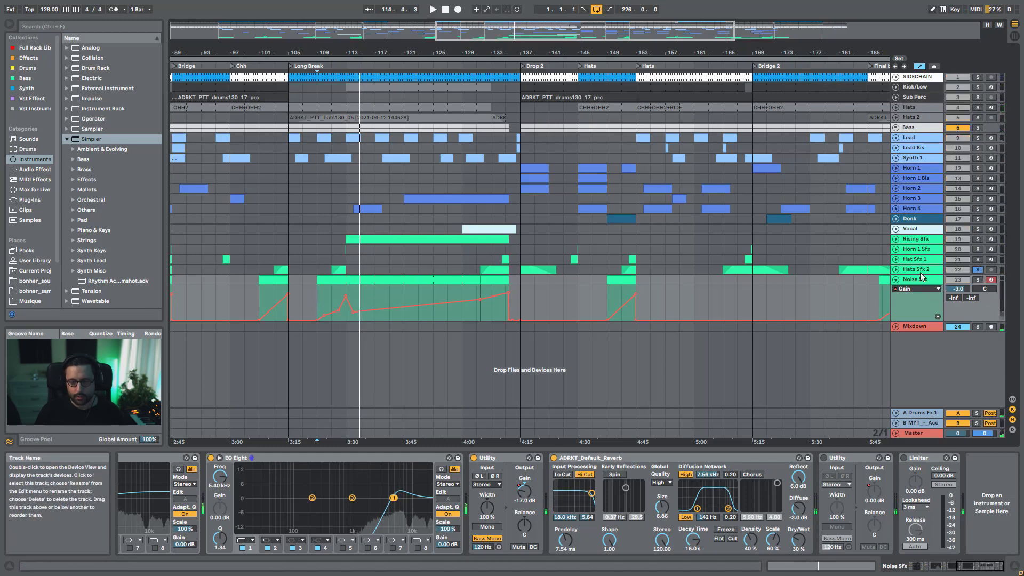
Look at the Hats Sfx 2 automation lane, switch the solo to Noise Sfx and fold Hats Sfx 2
left_click(898, 270)
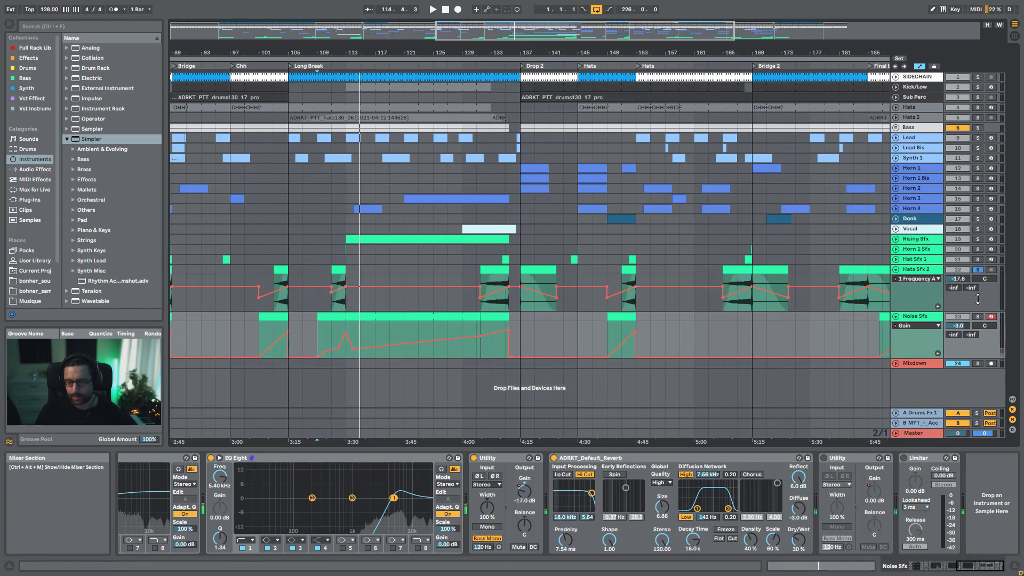
left_click(977, 317)
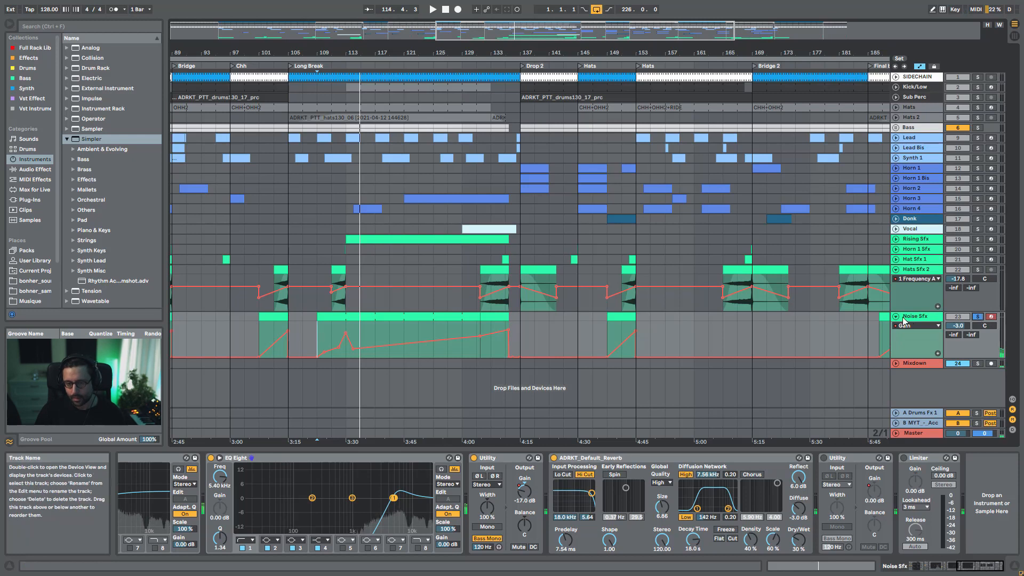
left_click(898, 270)
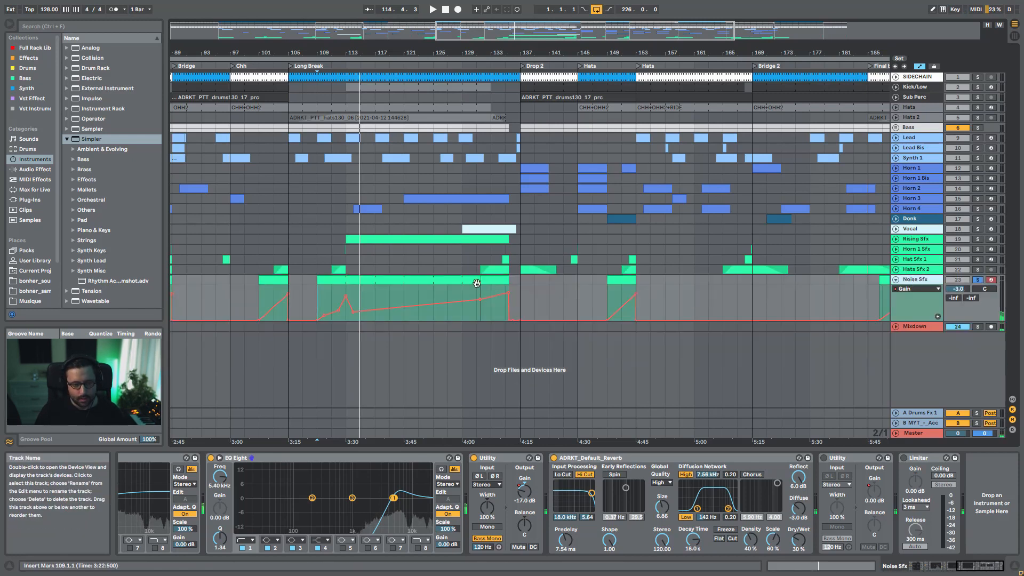
Switch on the last Utility on Noise Sfx, nudge its Gain to -0.56 dB to show its automation, then unsolo the track and re-enable automation
left_click(422, 295)
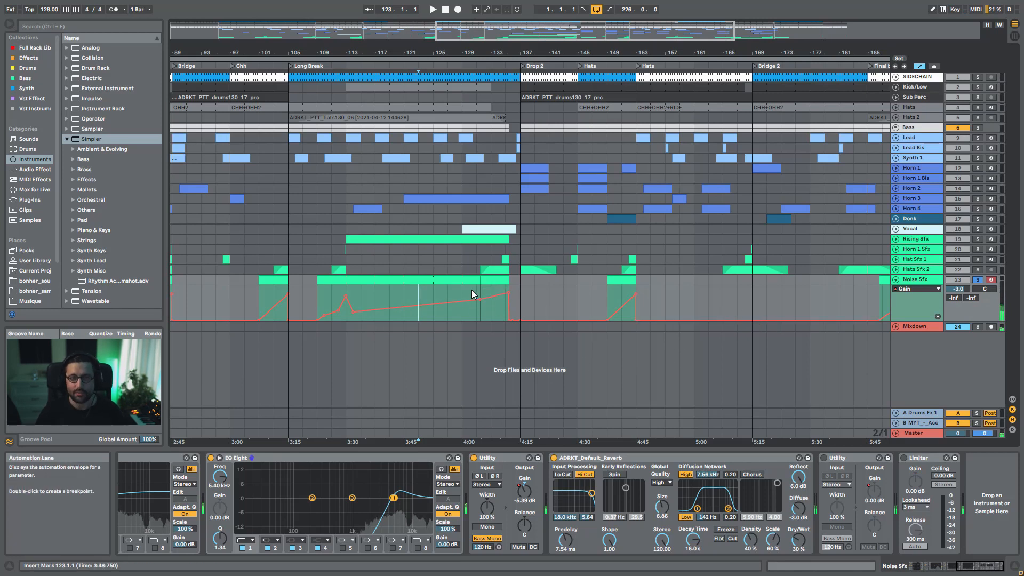
left_click(824, 457)
left_click_drag(879, 484, 879, 488)
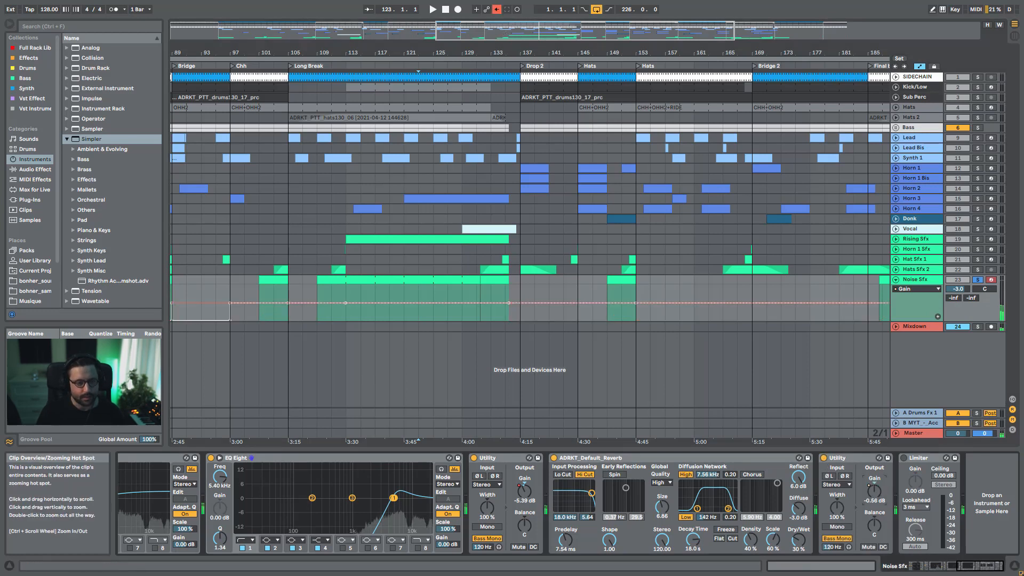
scroll(469, 160, "left", 5)
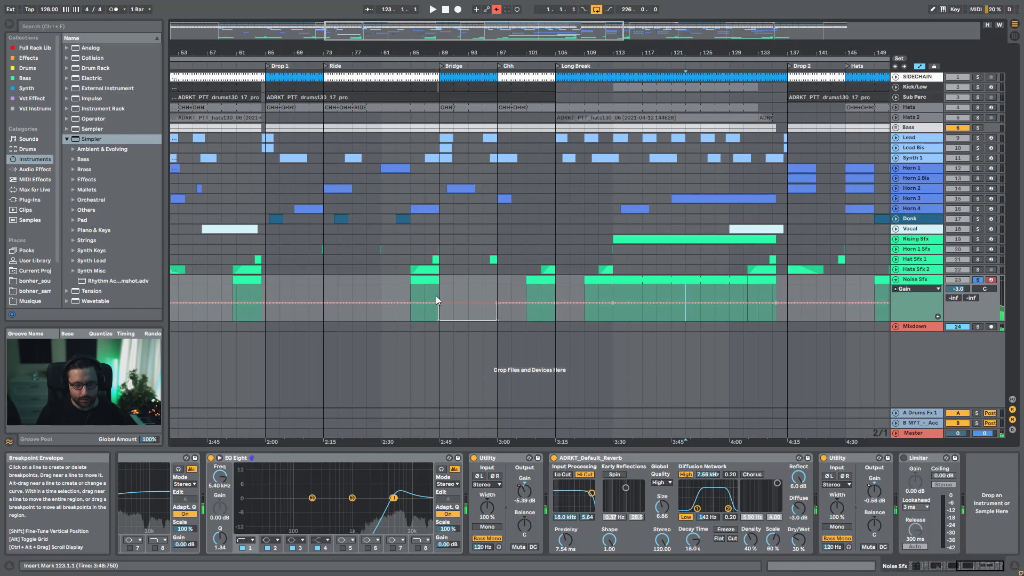
left_click(981, 283)
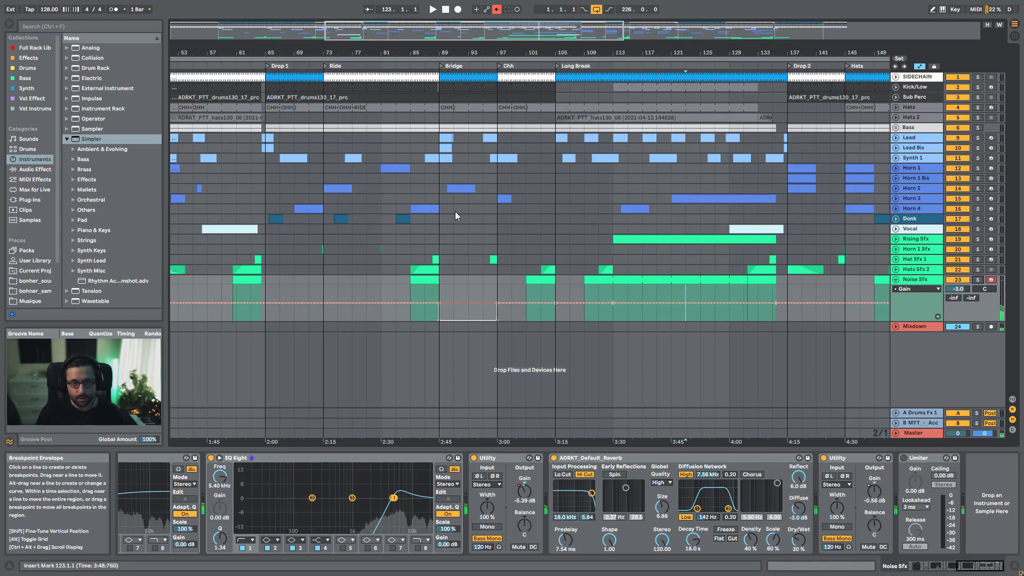
left_click(497, 9)
Play from bar 87 into the Bridge, first with the full mix and then with Noise Sfx soloed
left_click(449, 292)
left_click(428, 292)
key("space")
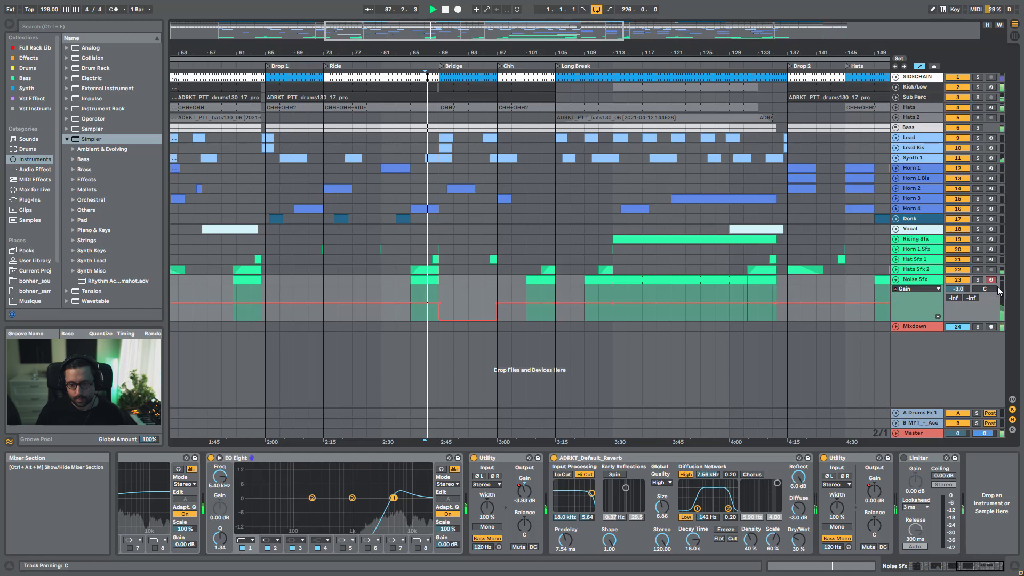
left_click(977, 280)
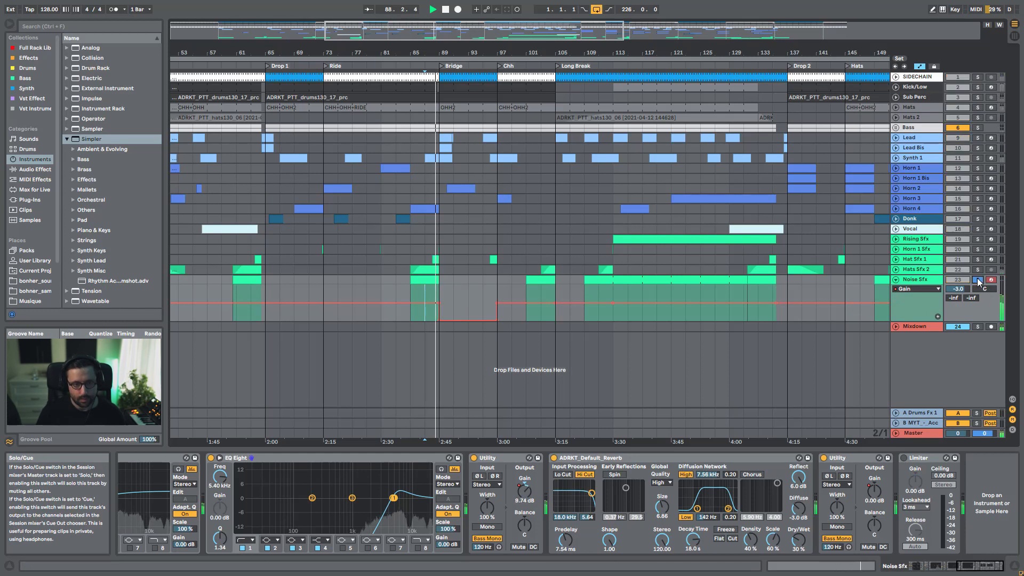
key("space")
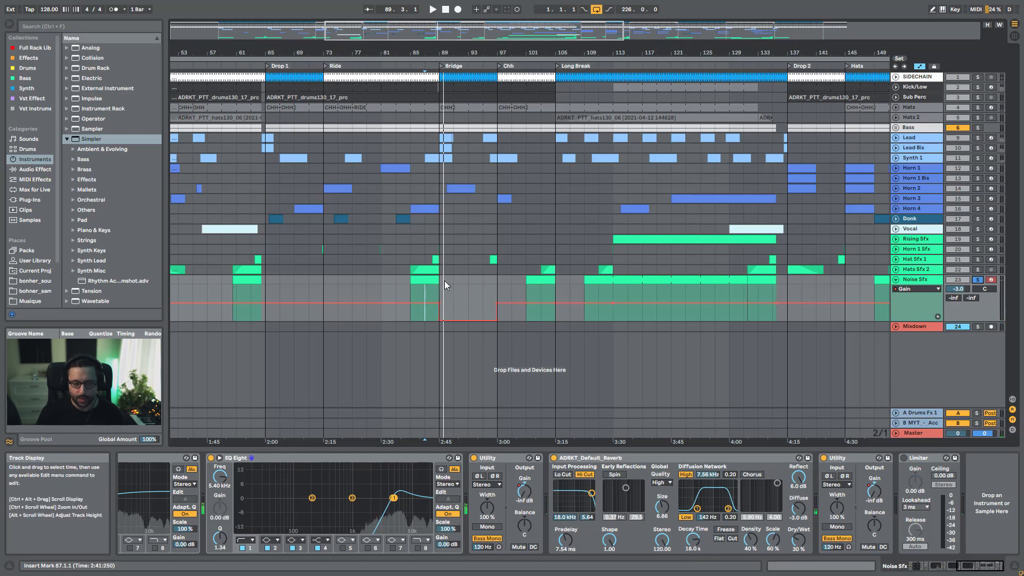
Play the soloed Noise Sfx from bar 103 into the Long Break, then show the Gain automation of the Utility before the reverb
left_click(540, 293)
key("space")
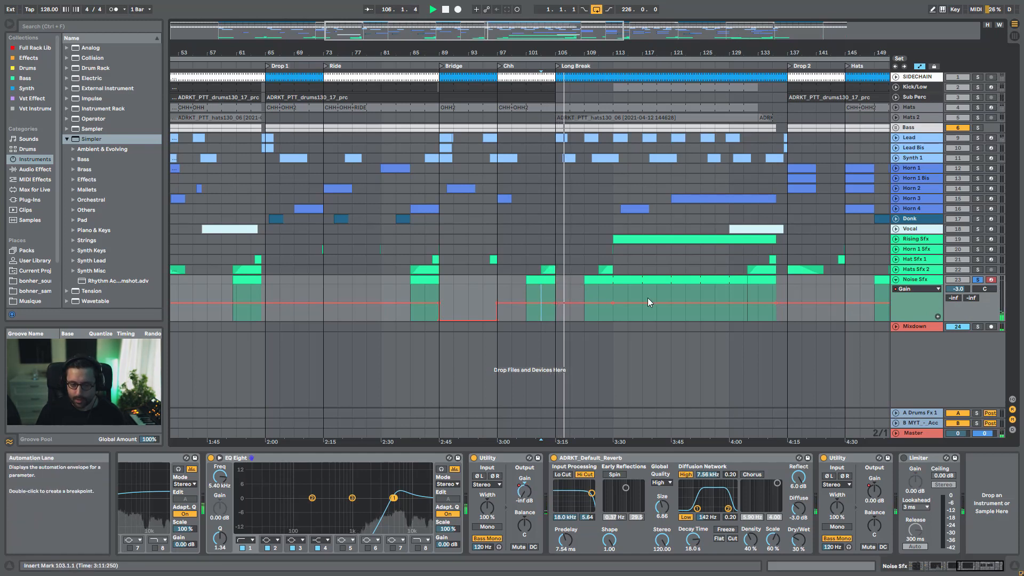
key("space")
left_click(526, 493)
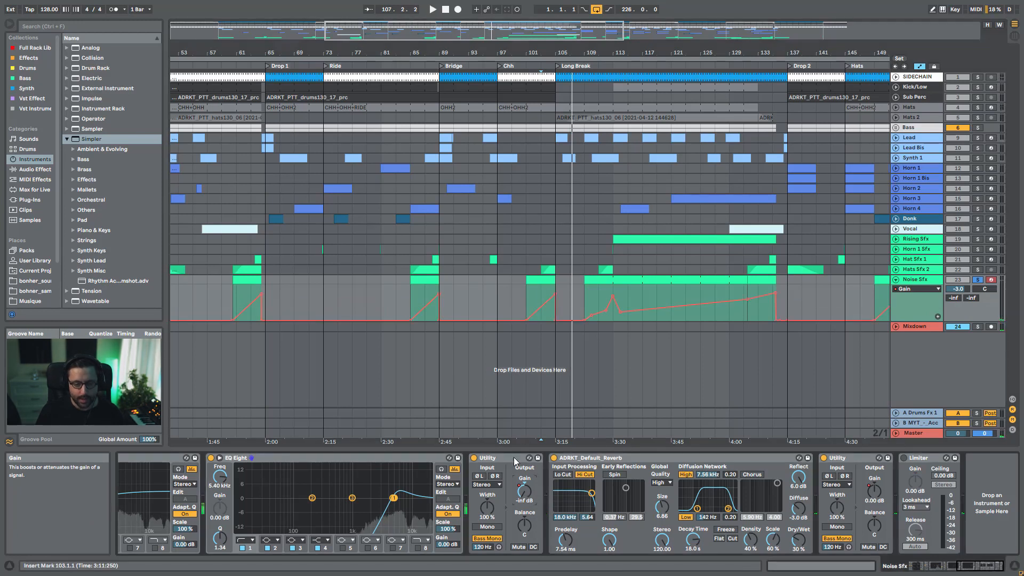
Fold the Noise Sfx track and unfold the Mixdown track to show its devices and automation
mouse_move(554, 295)
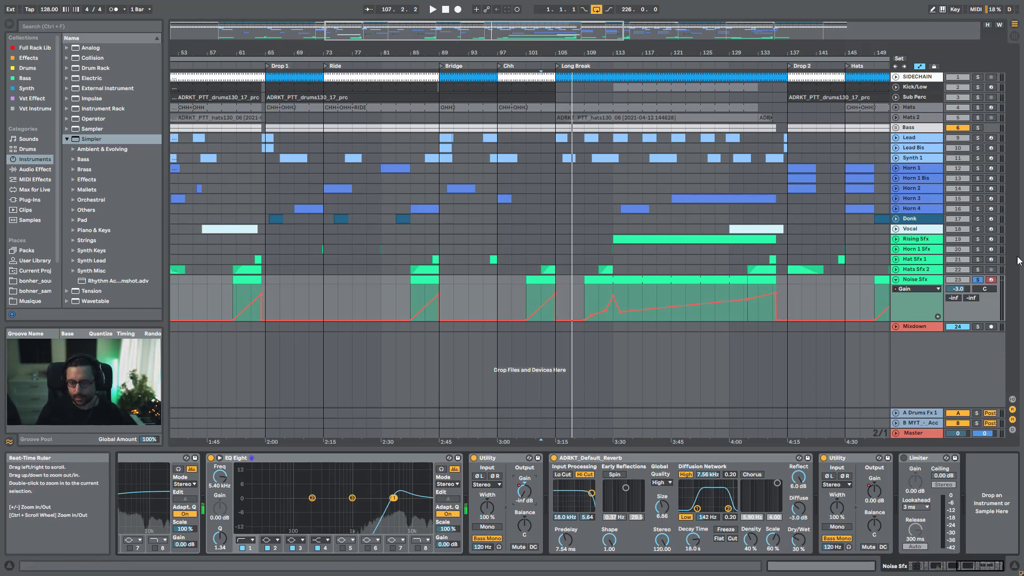
left_click(896, 279)
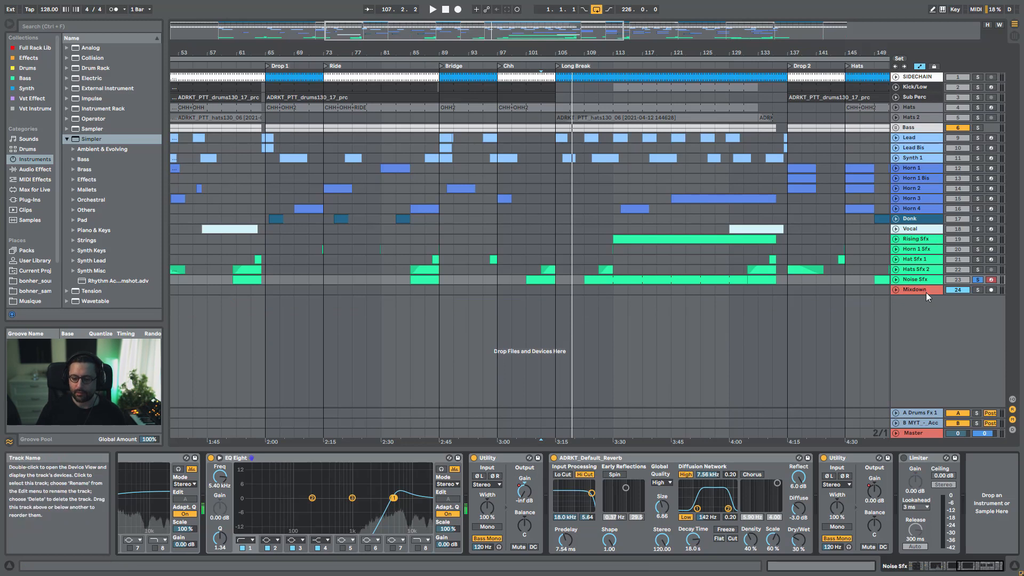
left_click(925, 292)
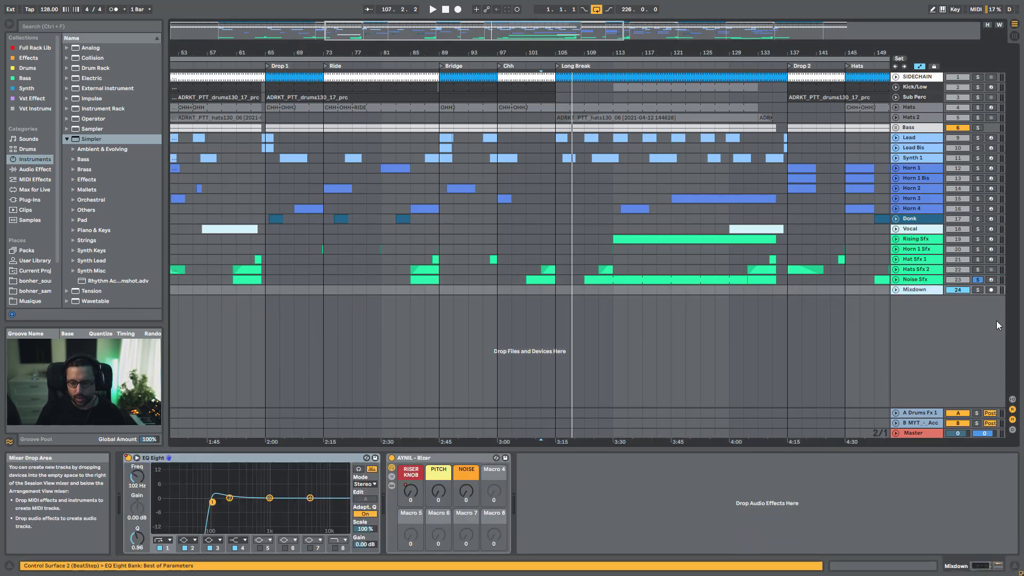
left_click(896, 289)
Solo the Mixdown track and play it from bar 87 into the Bridge
left_click_drag(496, 39, 495, 26)
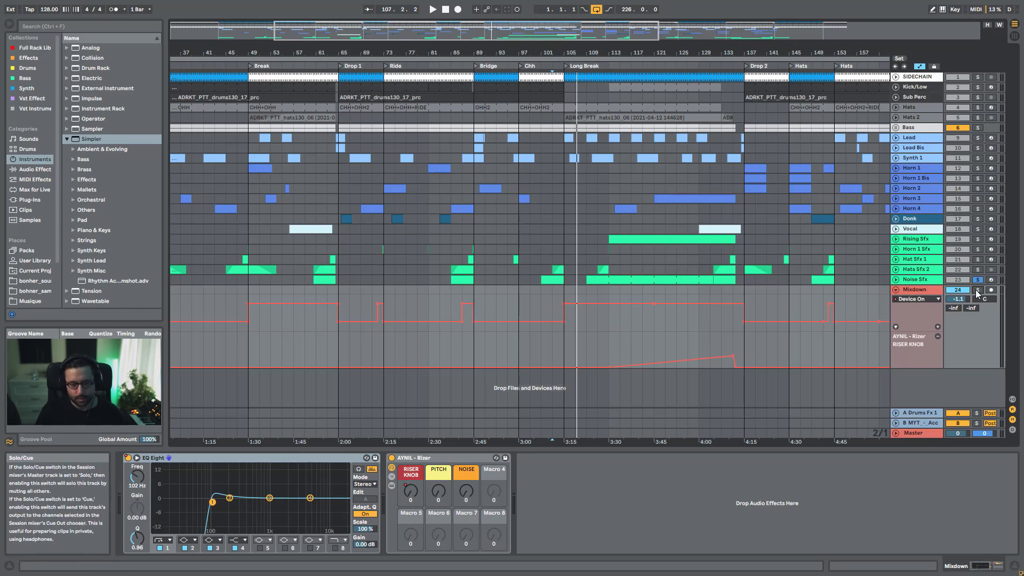
key("space")
left_click(466, 295)
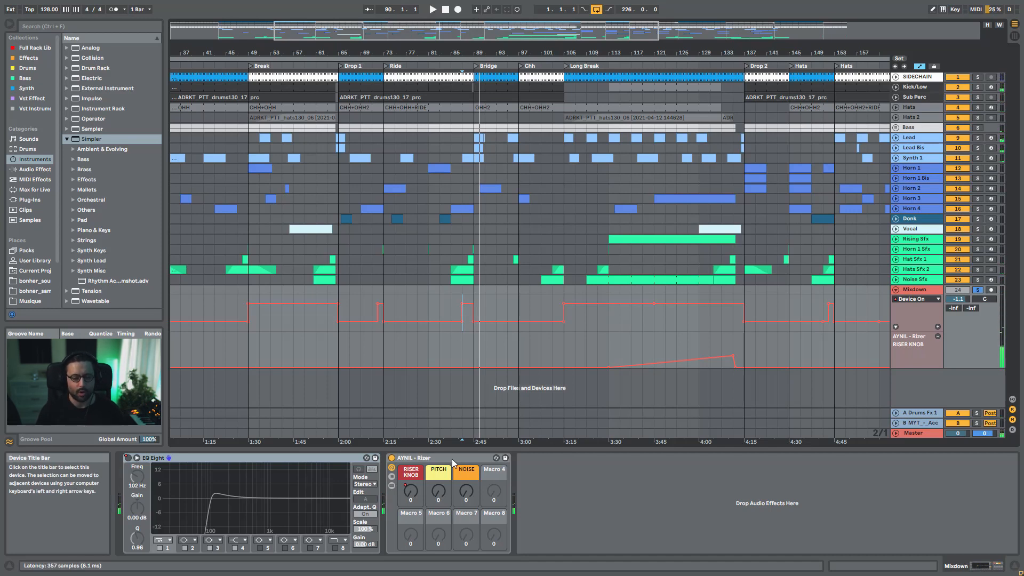
Show the RISER KNOB automation of the AYNIL - Rizer rack, then reveal and hide the devices inside the rack
left_click(413, 492)
left_click(391, 484)
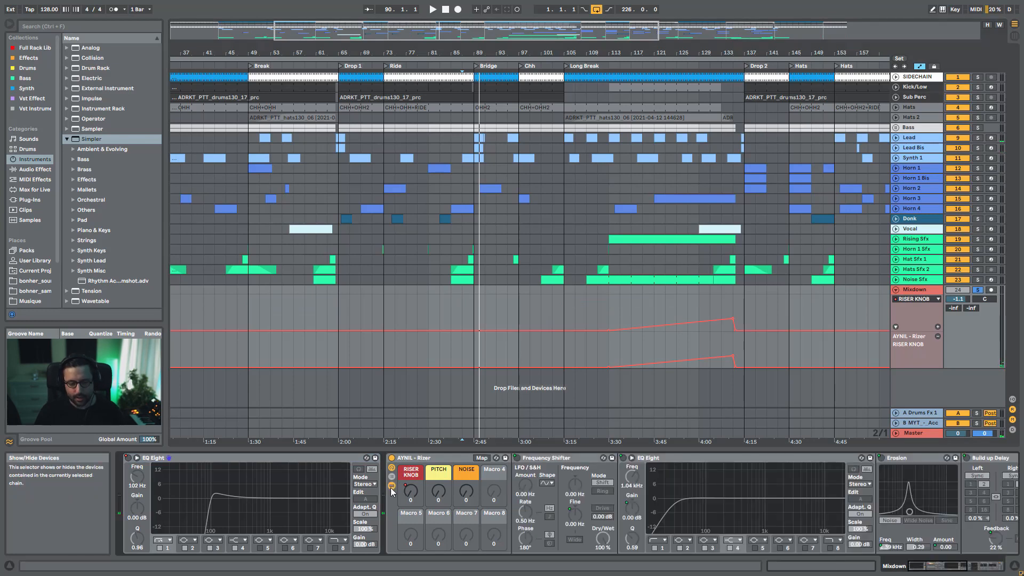
left_click(390, 485)
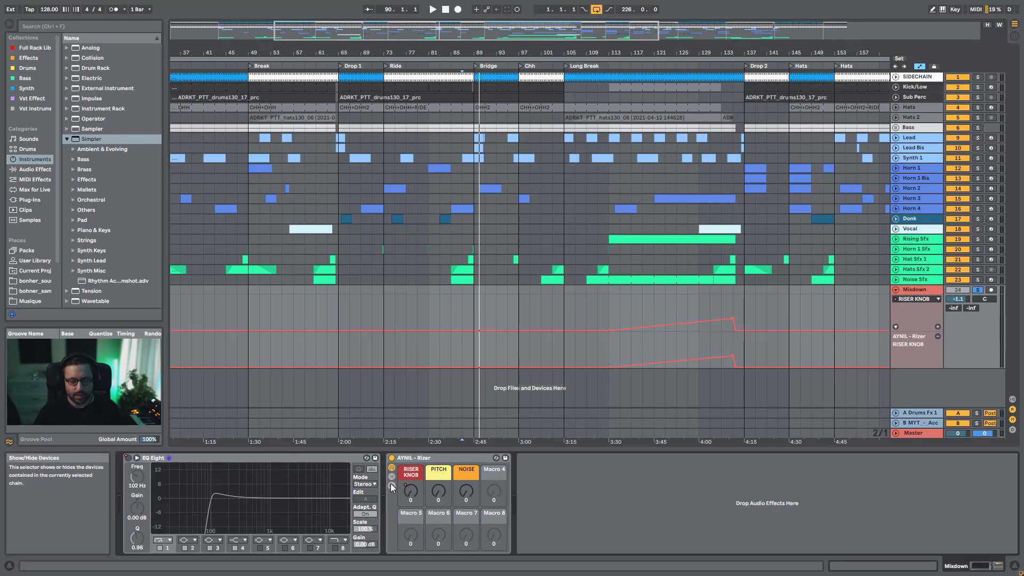
Audition the RISER KNOB automation over the Long Break, playing from bar 113 and then from bar 133
left_click(608, 308)
key("space")
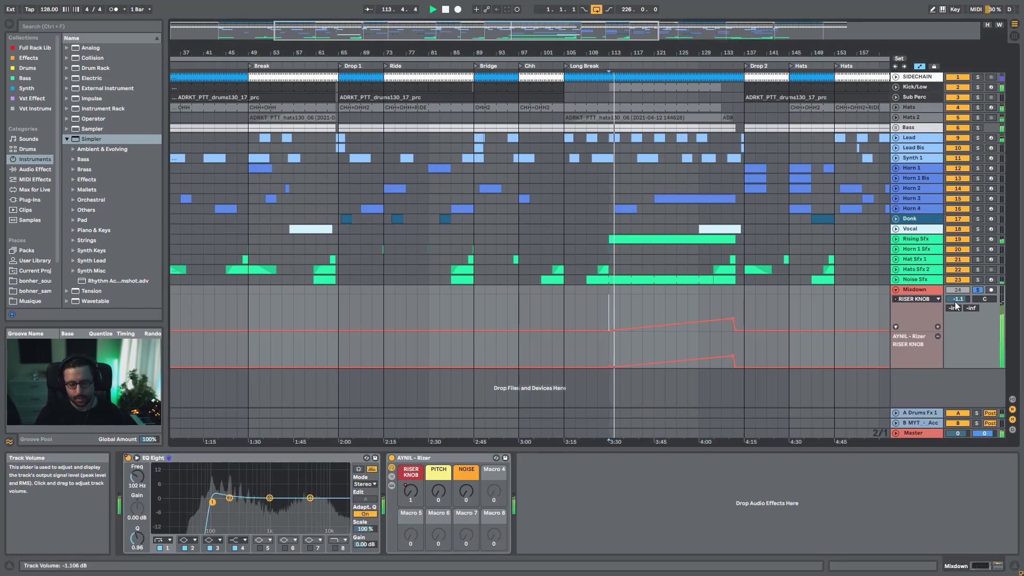
left_click(716, 302)
key("space")
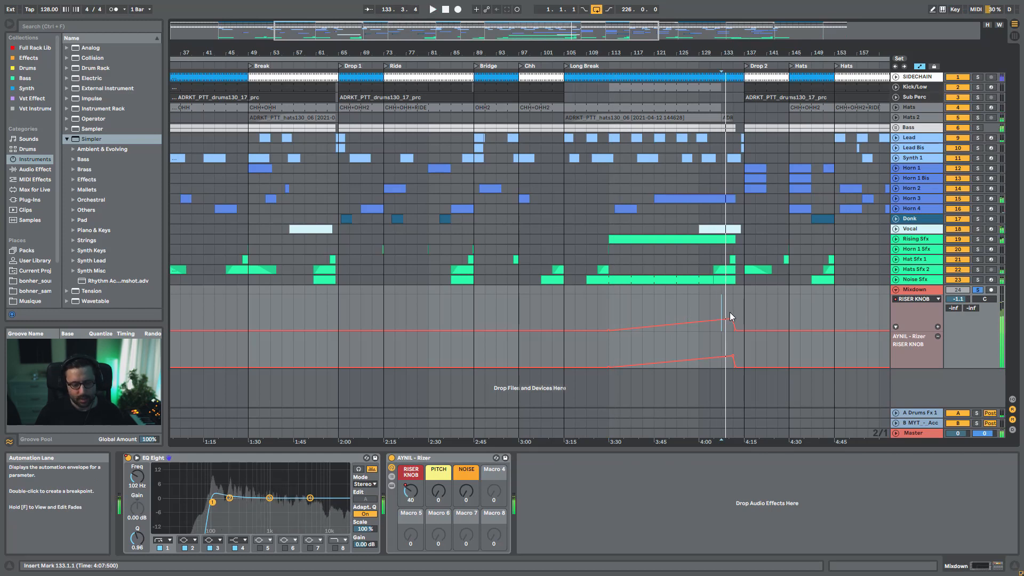
Test the RISER KNOB by hand from bar 97 at 61 and 45, then reset it to 0 and re-enable automation
left_click(520, 307)
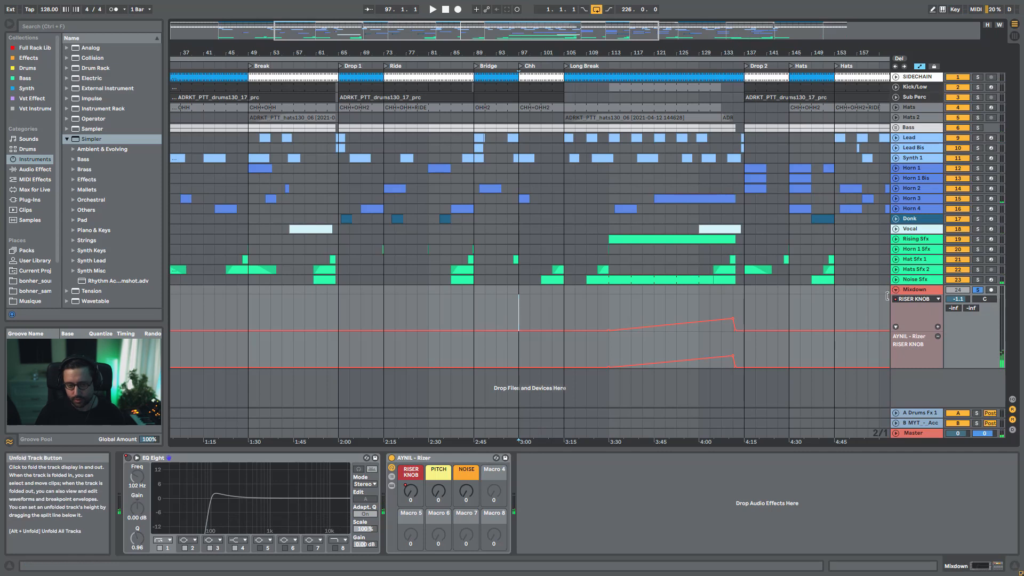
key("space")
left_click_drag(409, 491, 410, 458)
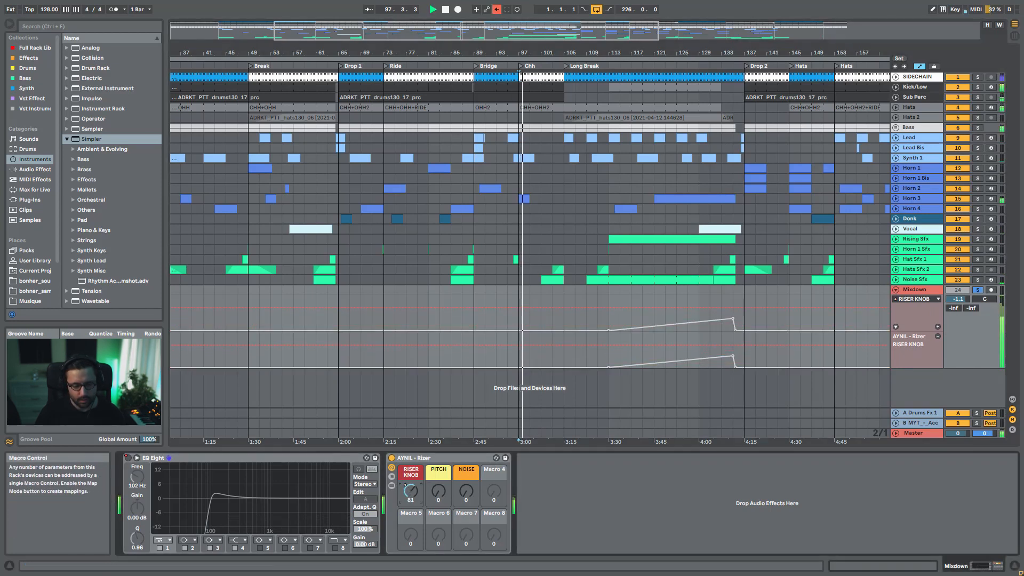
left_click_drag(411, 491, 410, 511)
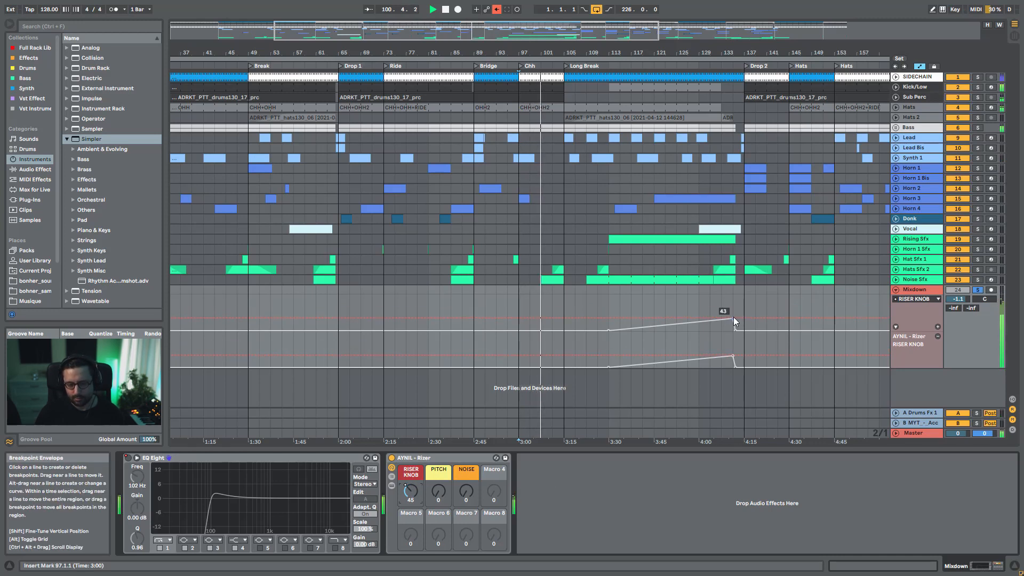
double_click(412, 499)
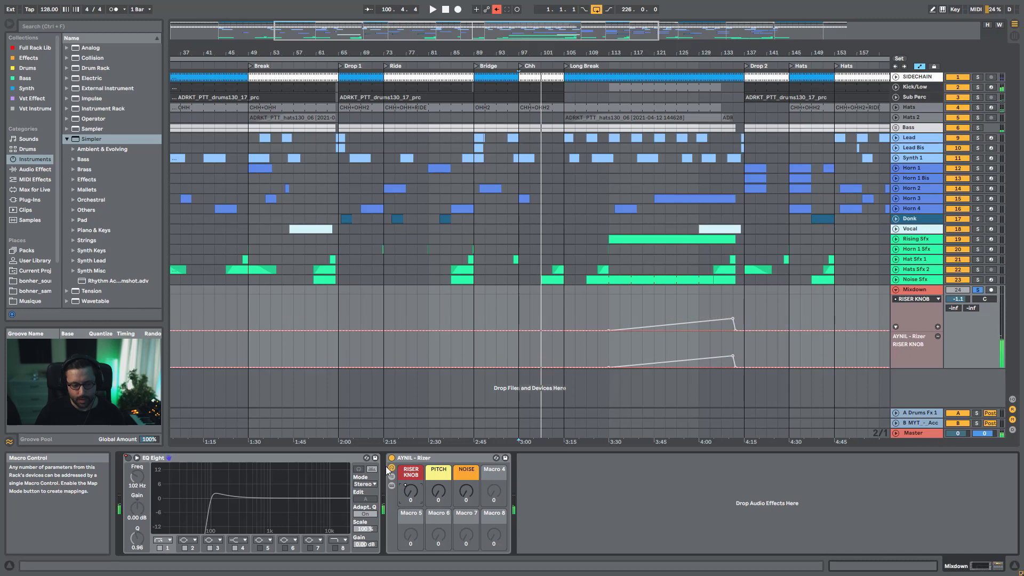
left_click(499, 9)
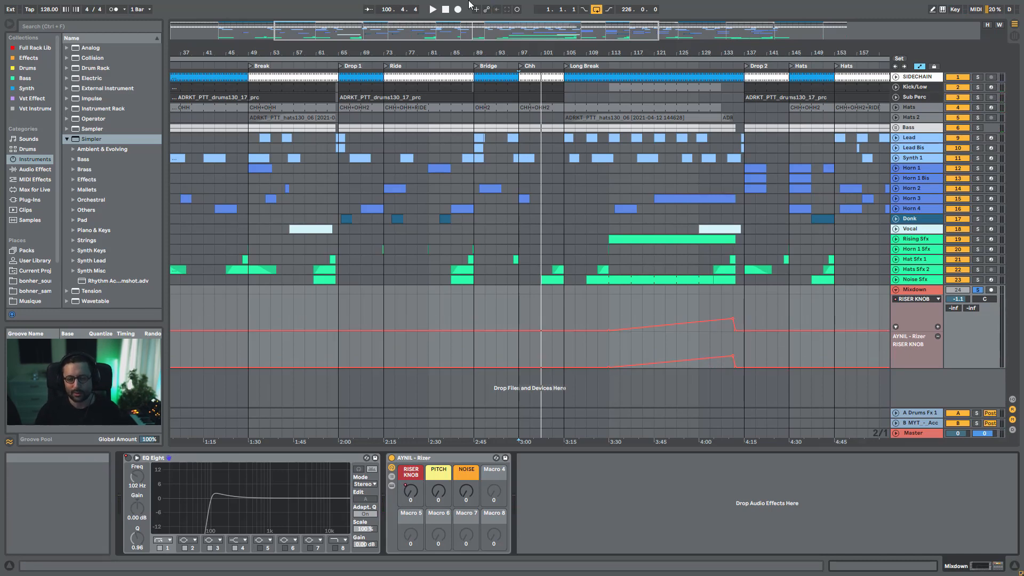
Fold the Mixdown track and examine the Hats send automation to the B-MYT Accelerator return through to the Final break
left_click(895, 290)
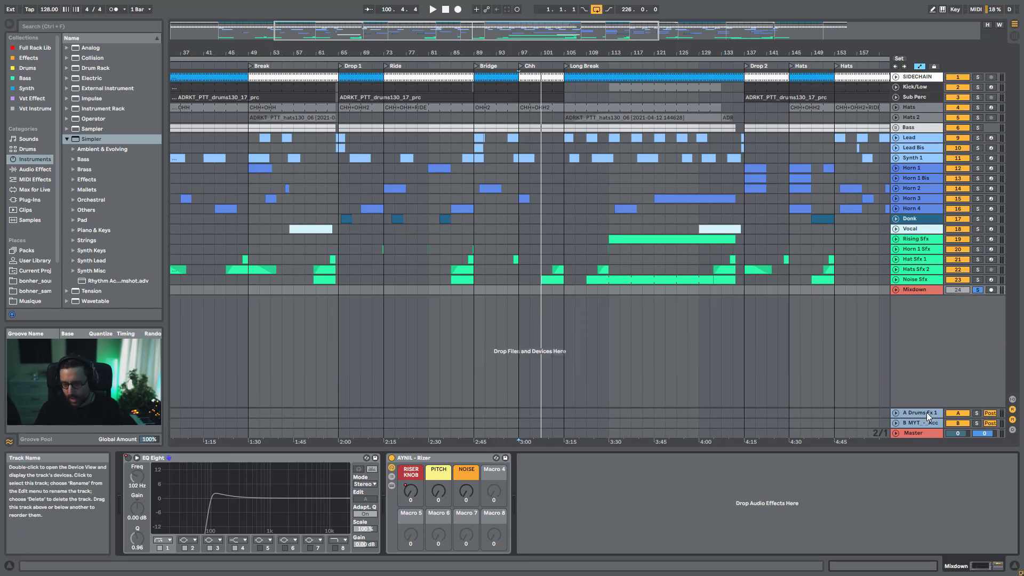
left_click(897, 108)
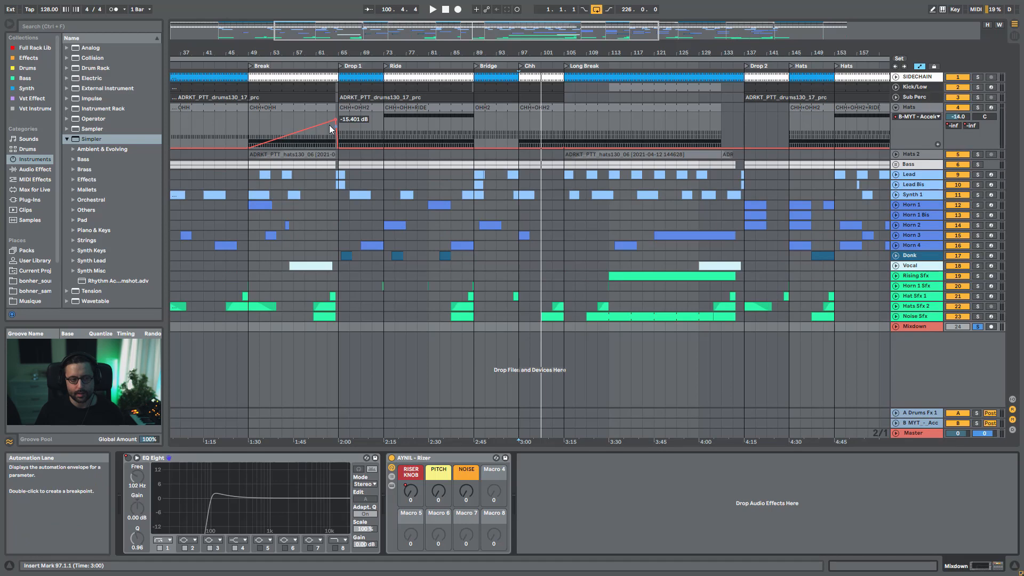
left_click_drag(383, 40, 383, 33)
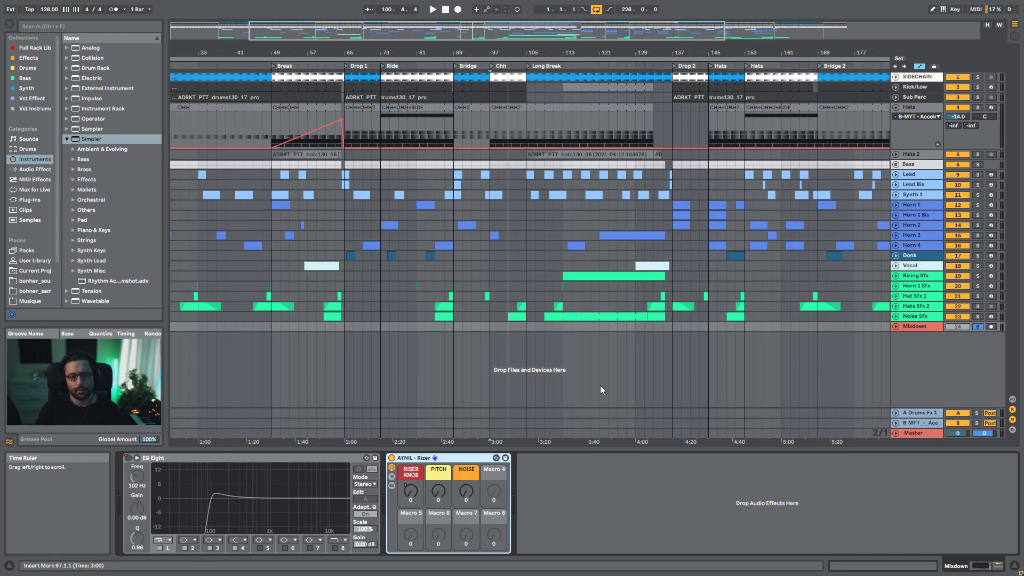
scroll(601, 390, "right", 10)
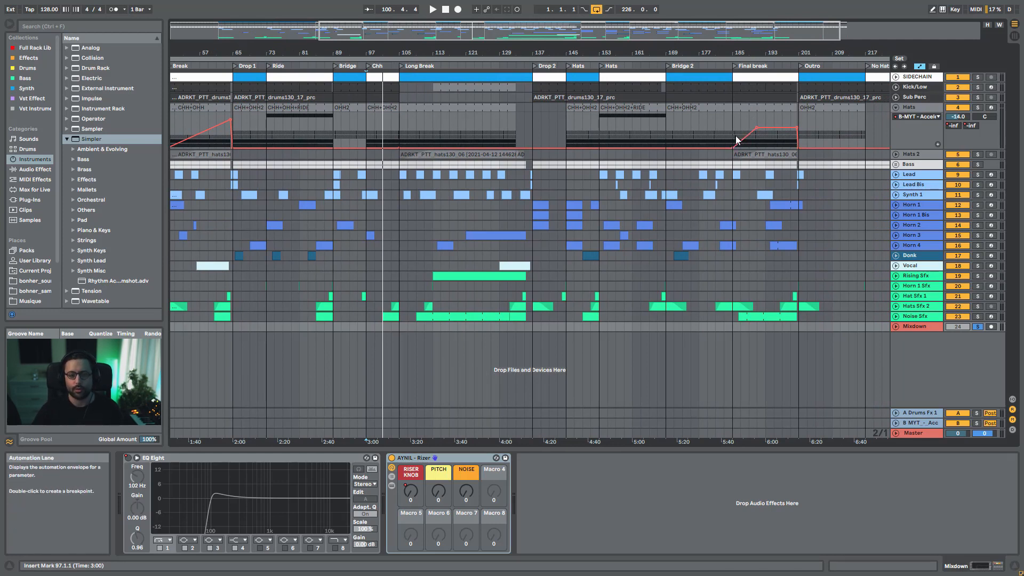
Review the Noise Sfx gain curve and the devices on returns A and B, including those inside the MYT_-_Accelerator_Reverb rack
left_click(896, 316)
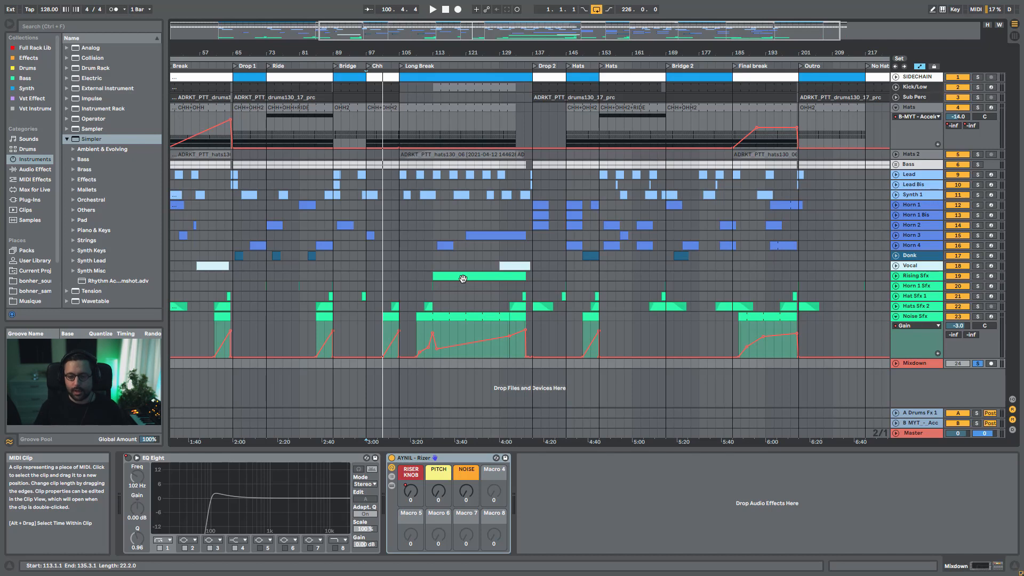
left_click(906, 416)
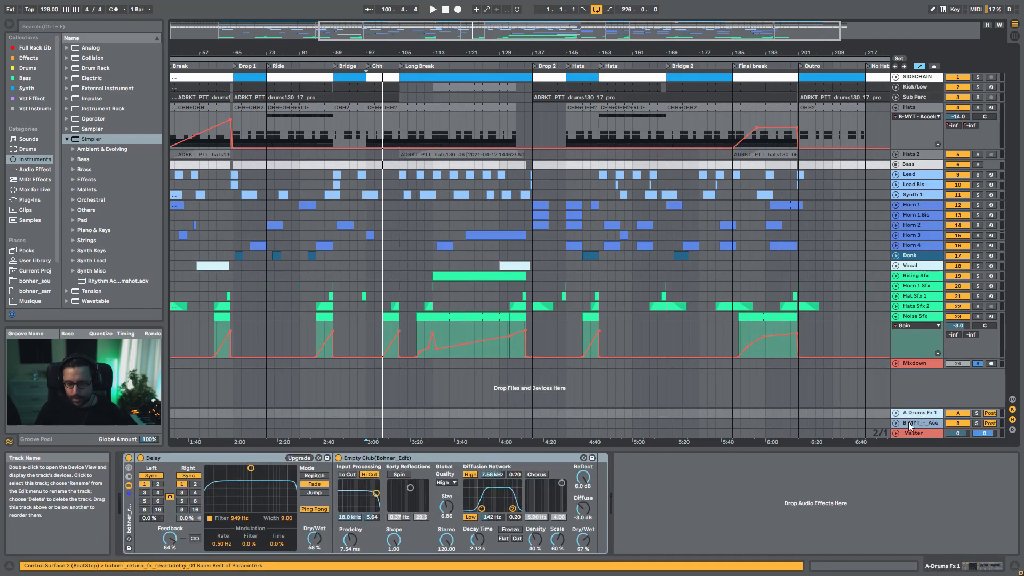
left_click(909, 424)
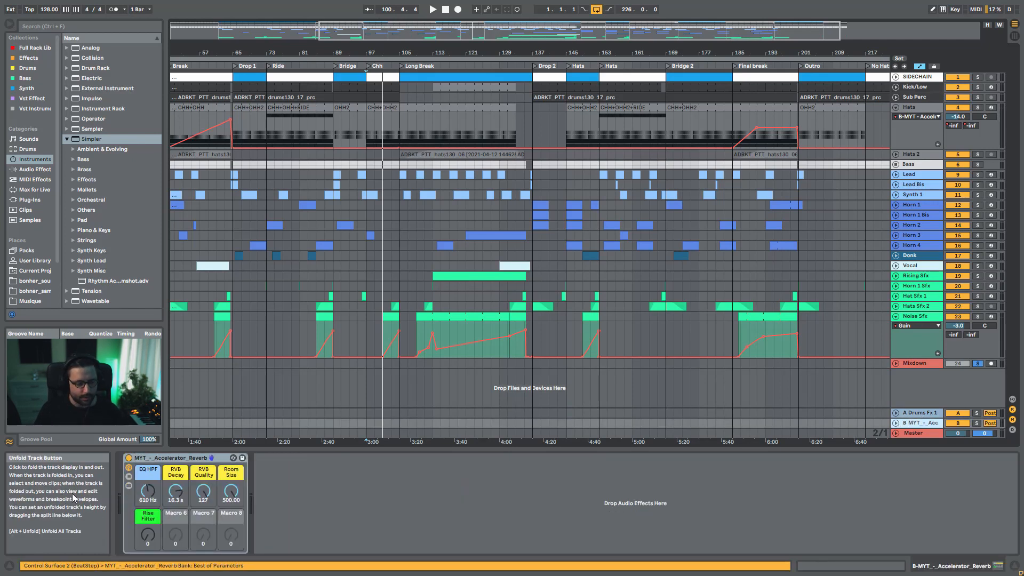
left_click(896, 318)
left_click(129, 486)
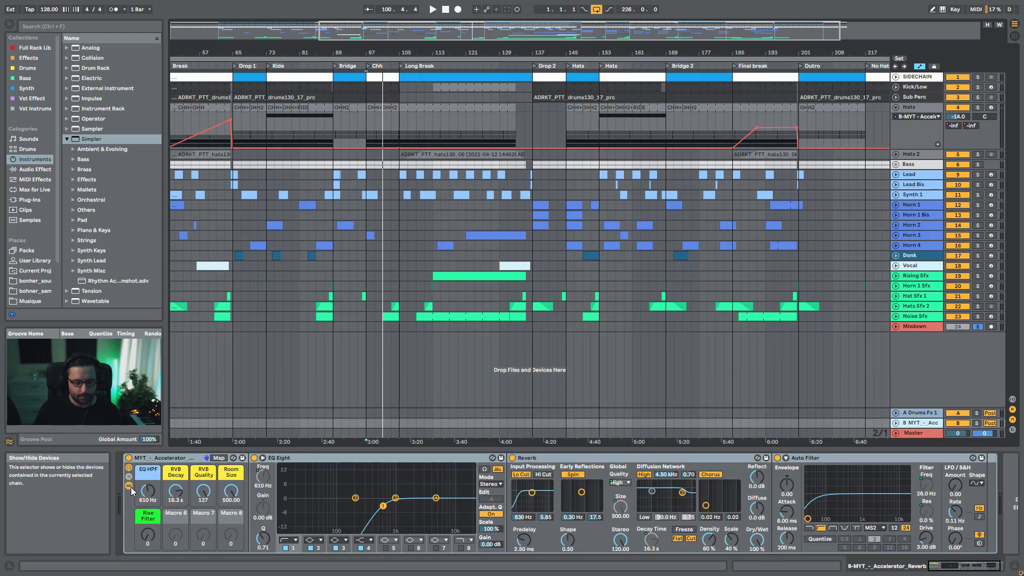
left_click(130, 486)
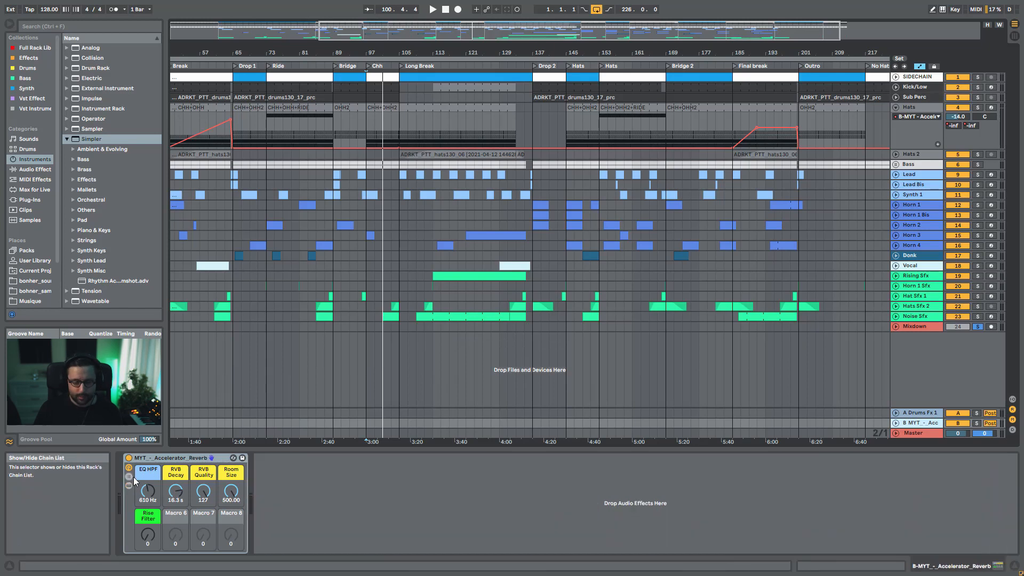
Fold the Hats track and show the mastering chain rack on the Master track
left_click(896, 107)
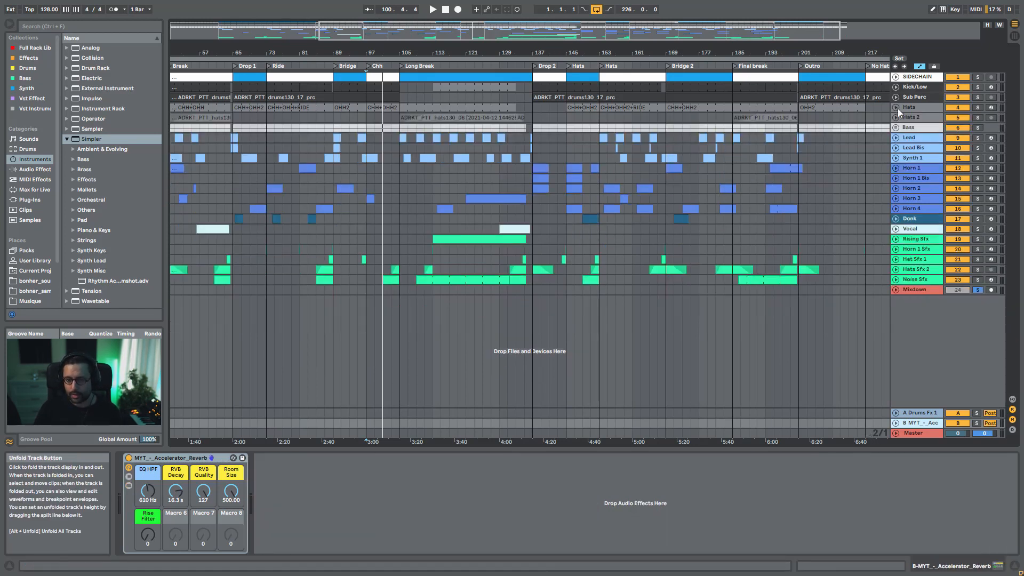
left_click(914, 433)
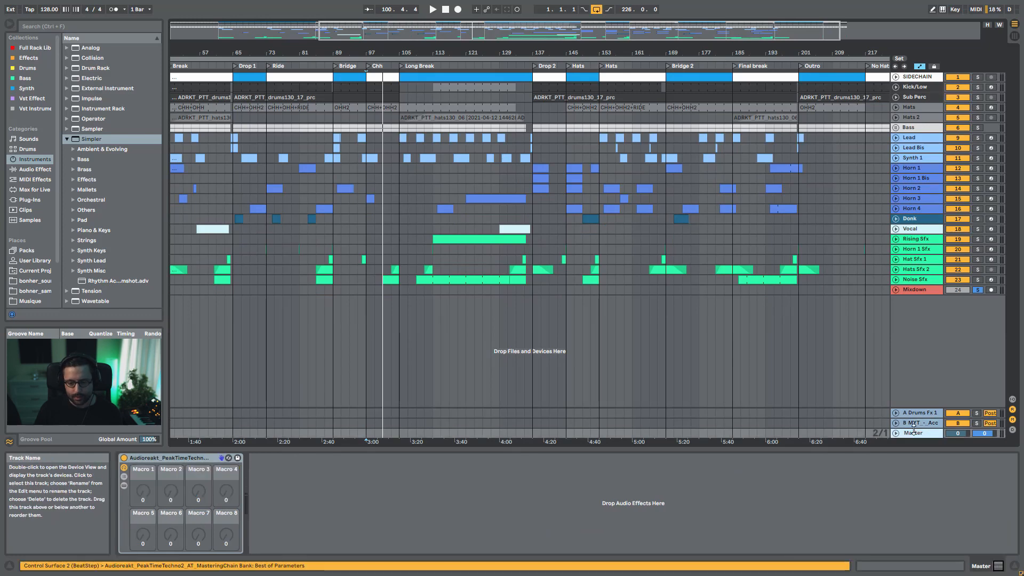